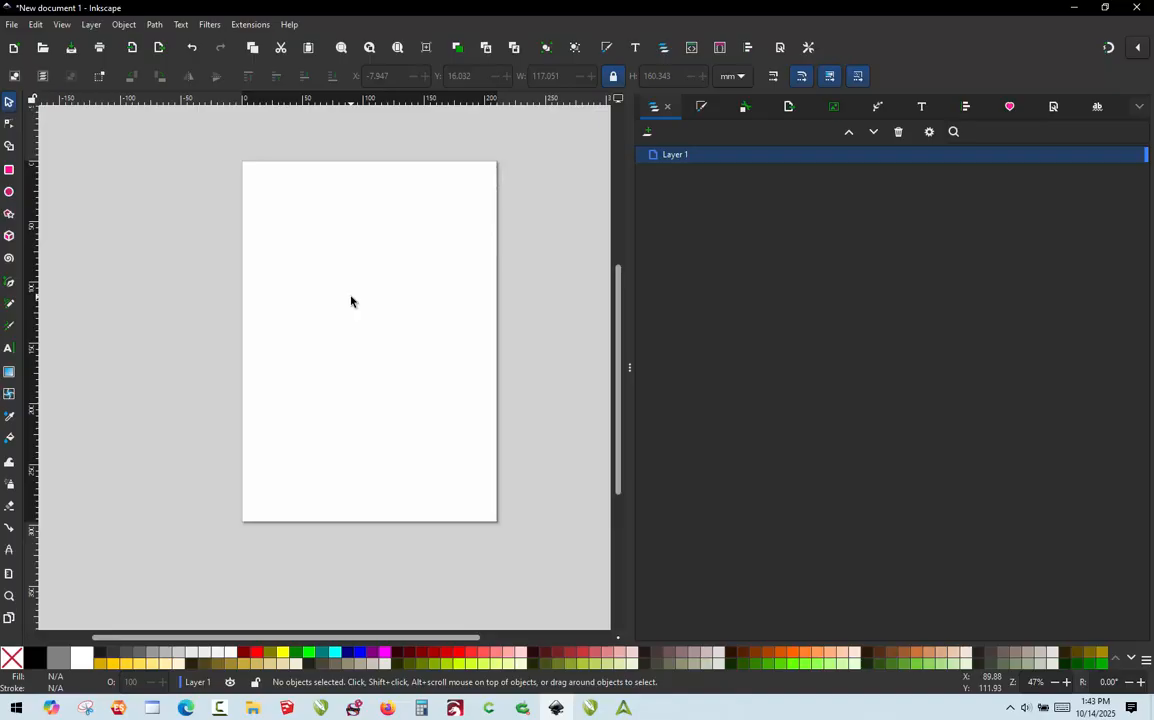
Import Tech.jpg from the desktop and centre the logo image horizontally over the page
left_click(13, 25)
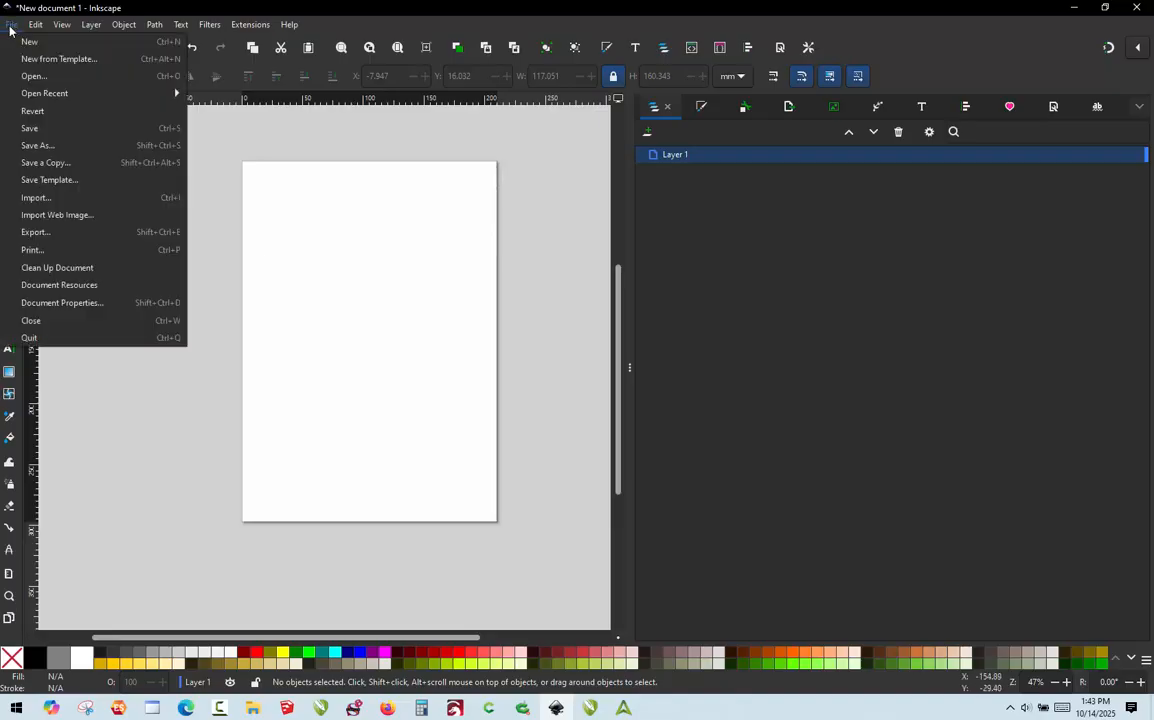
left_click(45, 184)
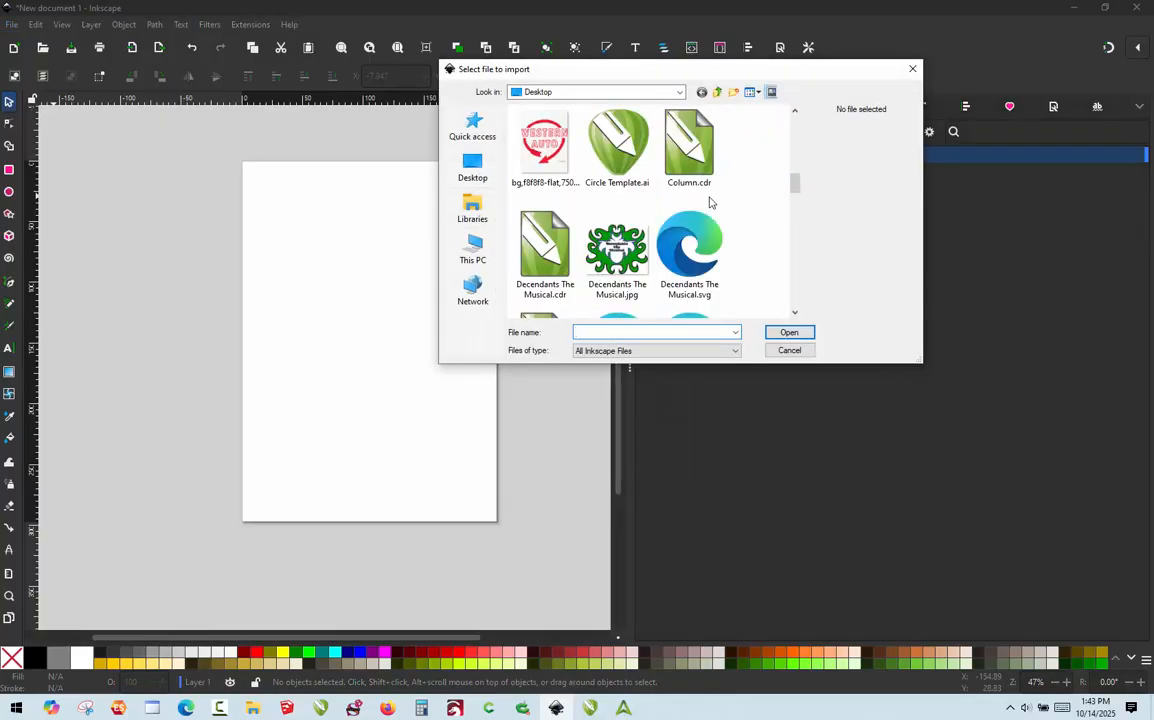
type("te")
scroll(700, 230, "down", 2)
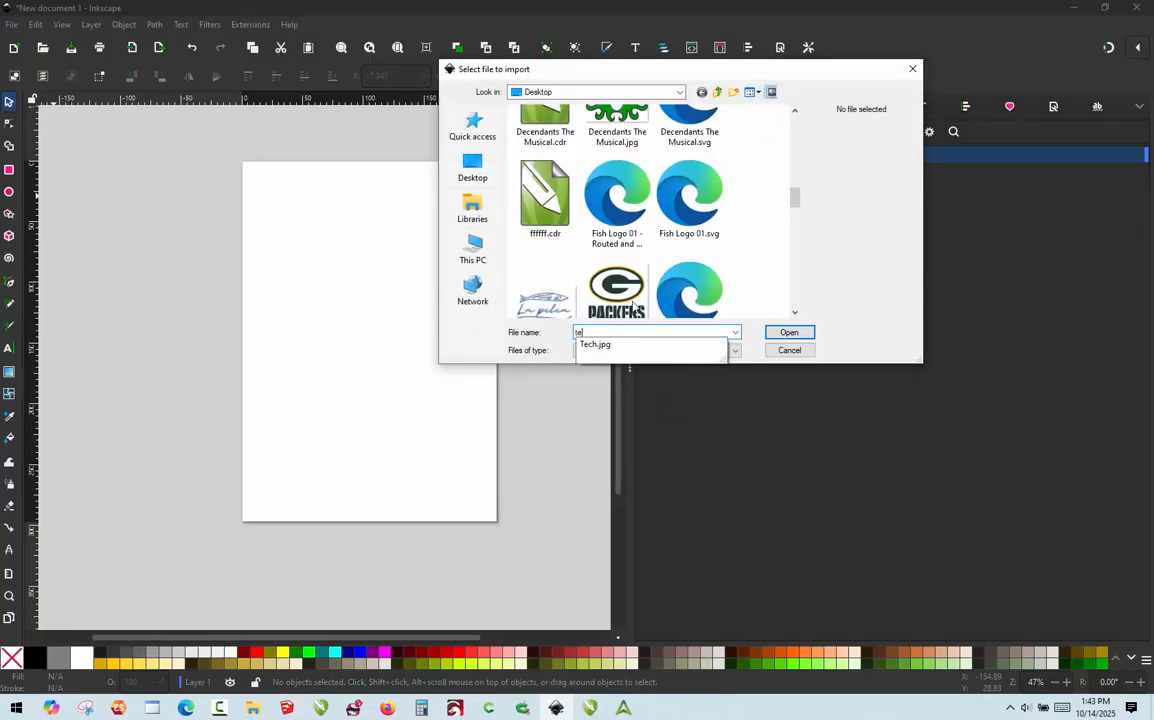
left_click(596, 345)
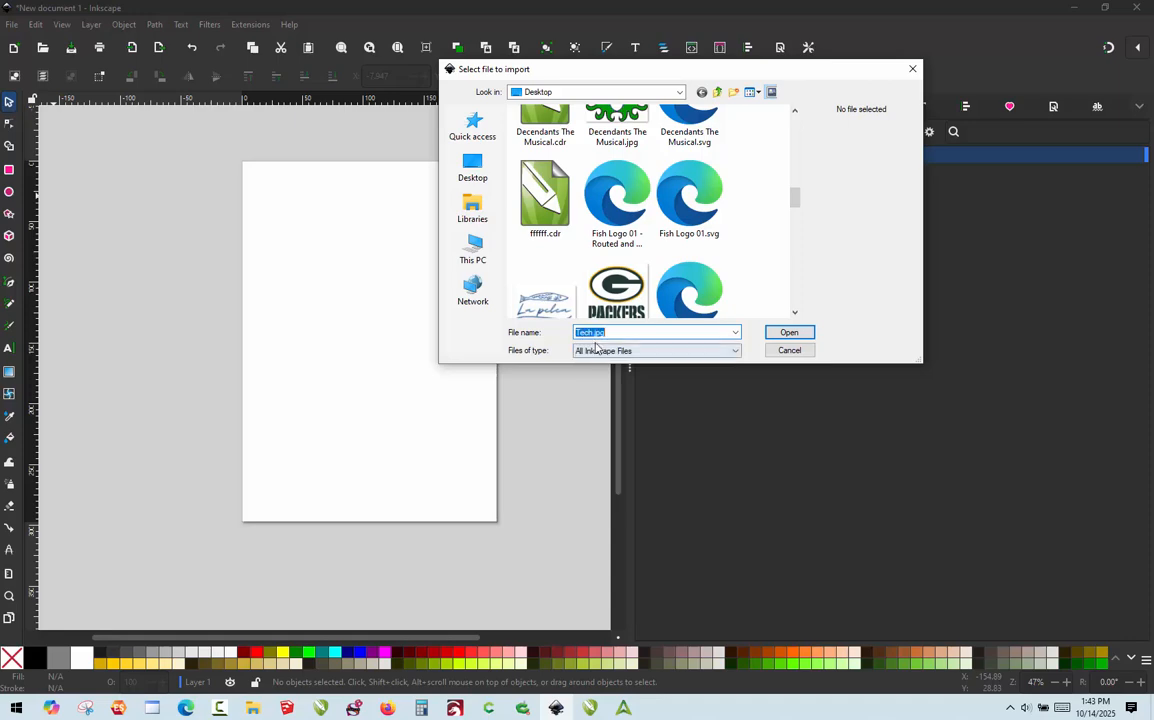
left_click(786, 334)
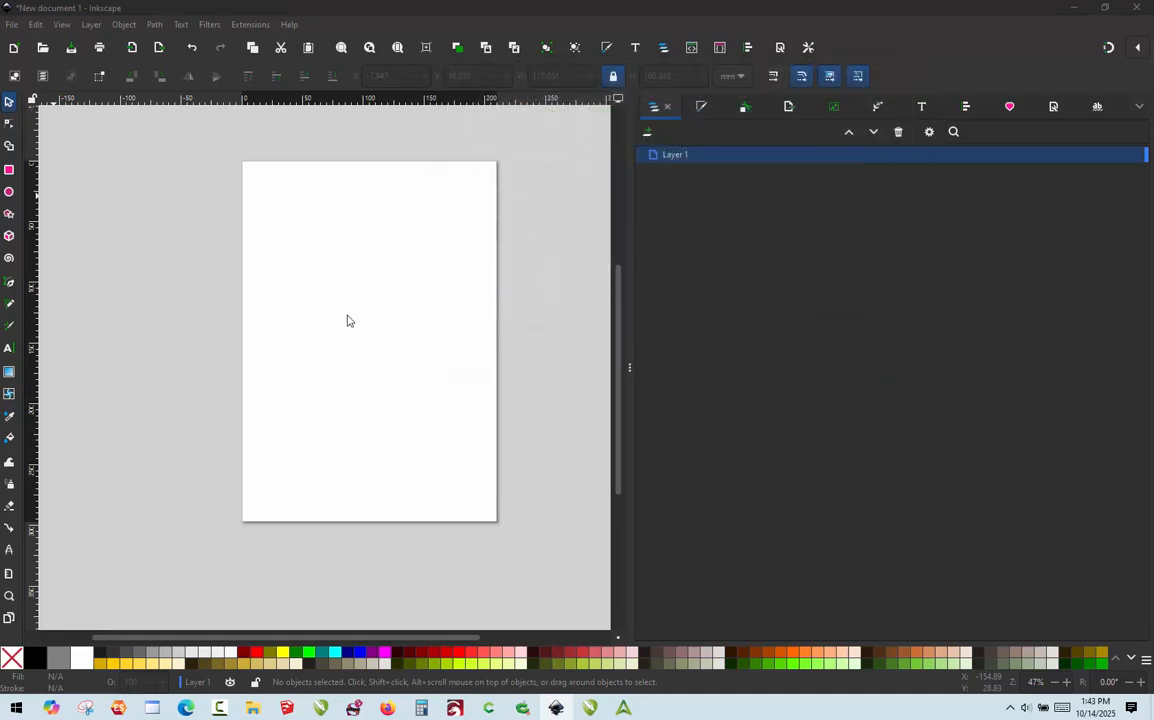
left_click(208, 190)
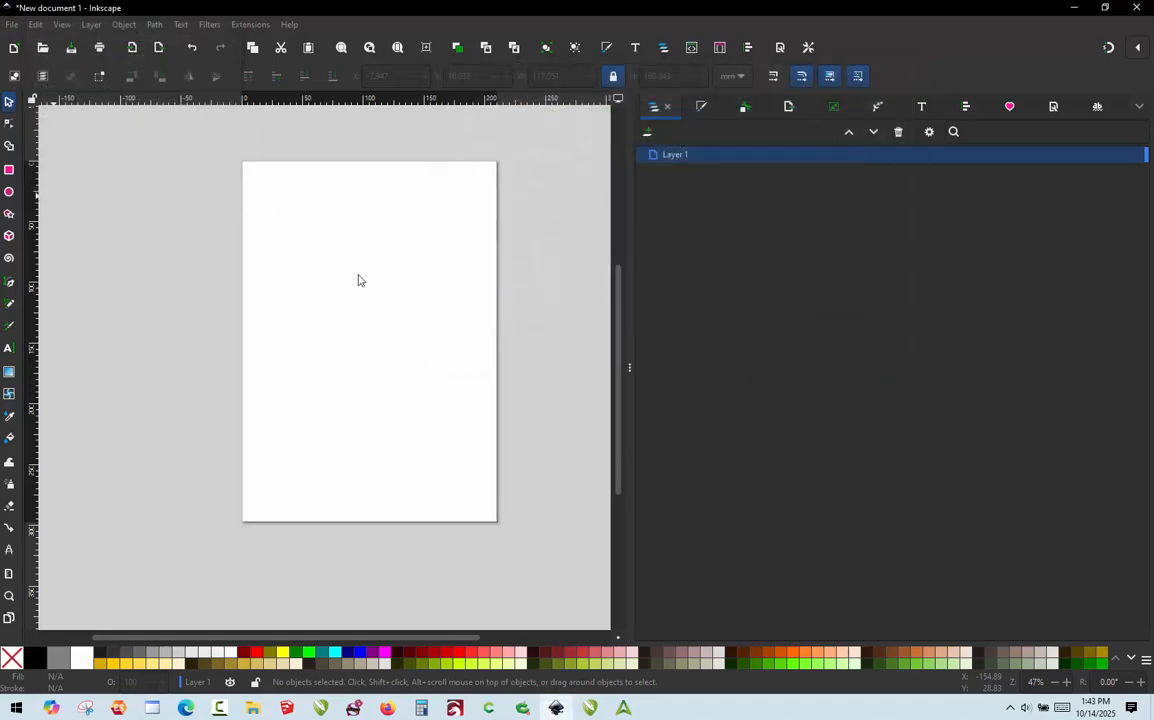
left_click_drag(113, 197, 445, 330)
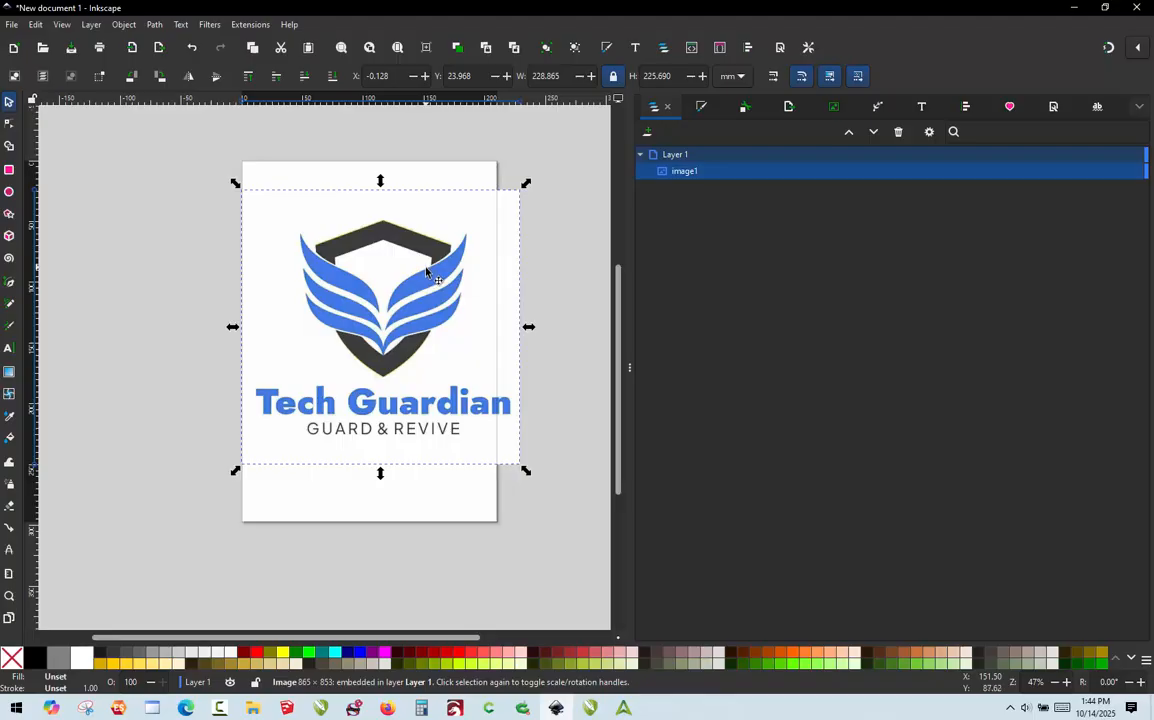
left_click_drag(426, 269, 419, 269)
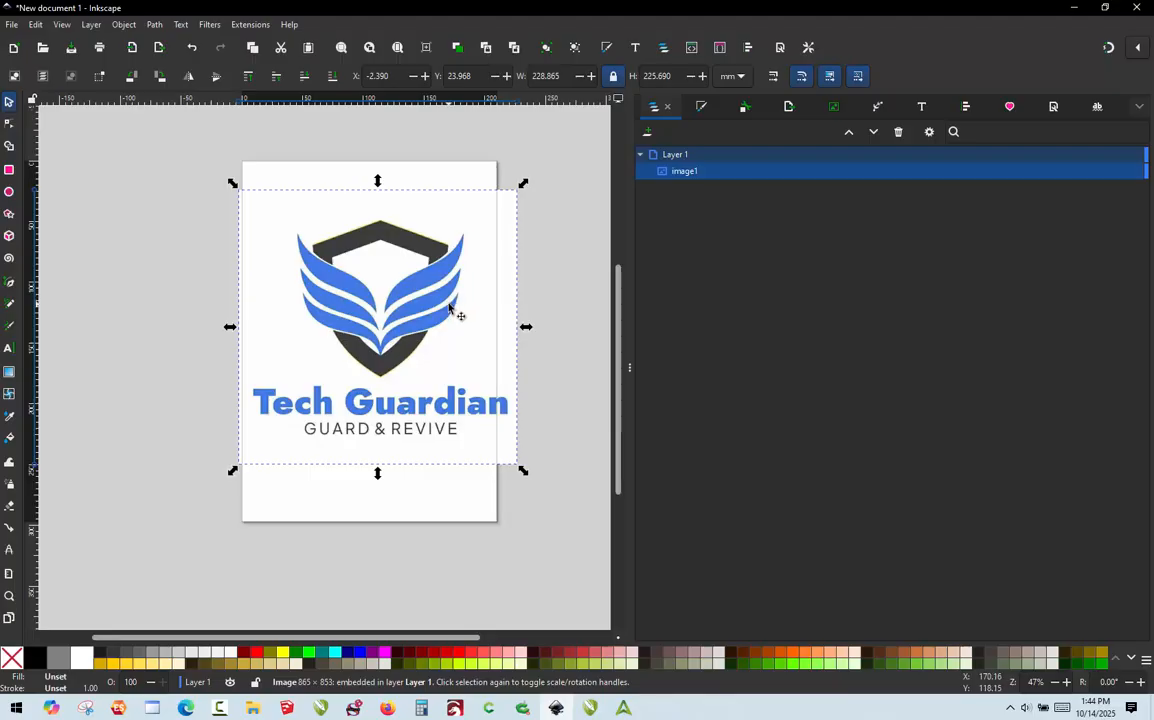
left_click_drag(354, 303, 357, 336)
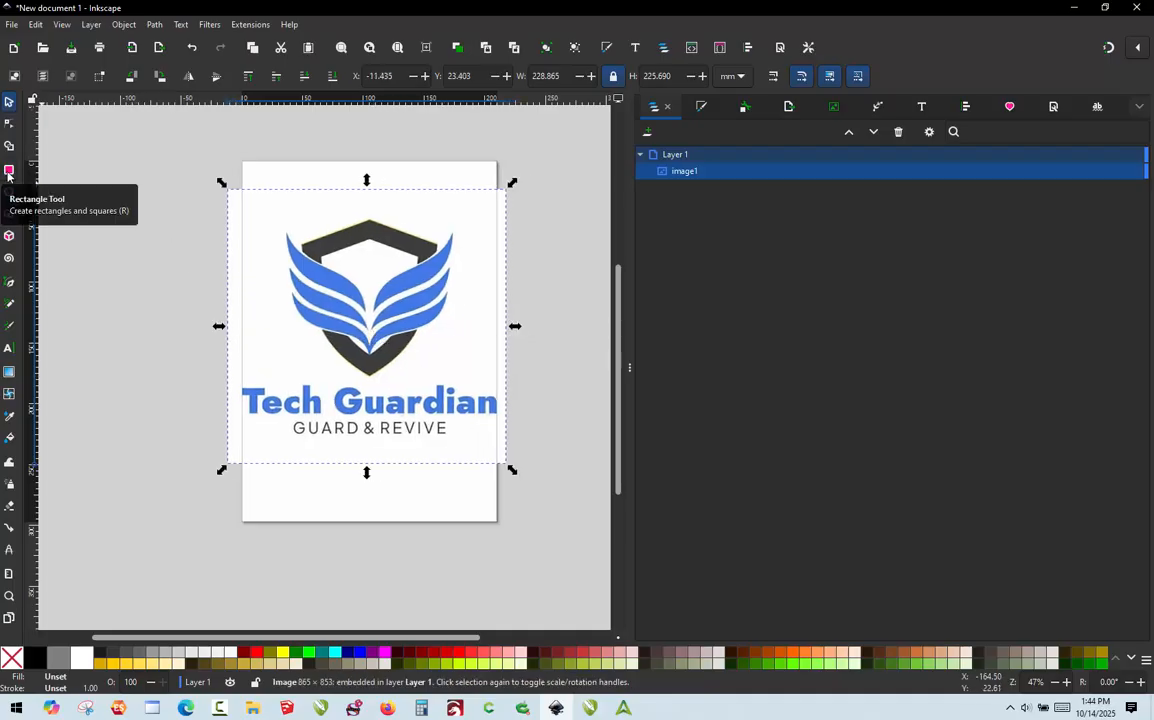
Draw a rectangle about 138 by 183 mm around the left half of the shield, ending at its centre line
left_click(8, 171)
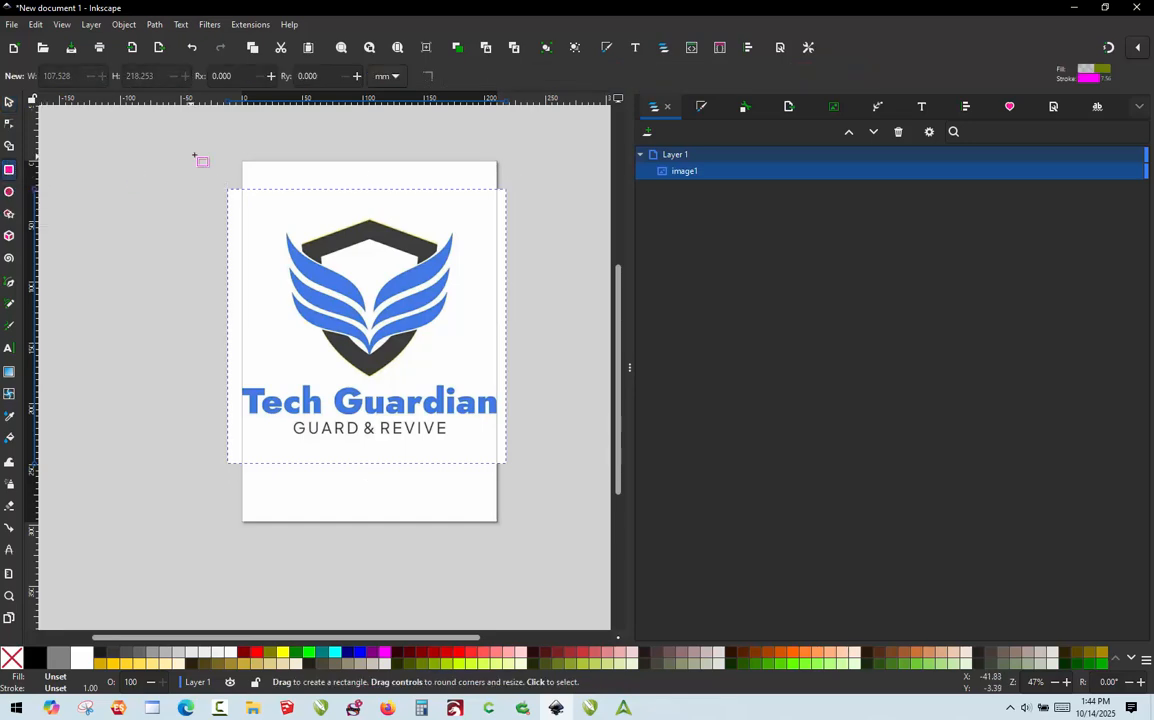
left_click_drag(203, 160, 371, 386)
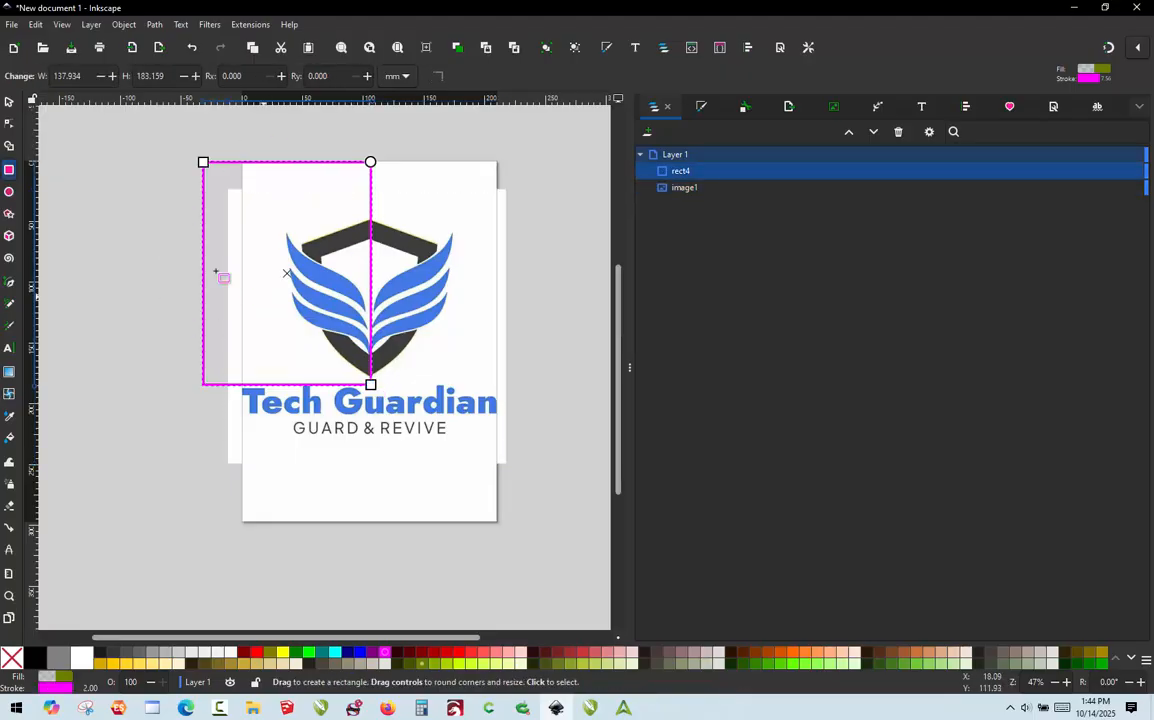
left_click(9, 103)
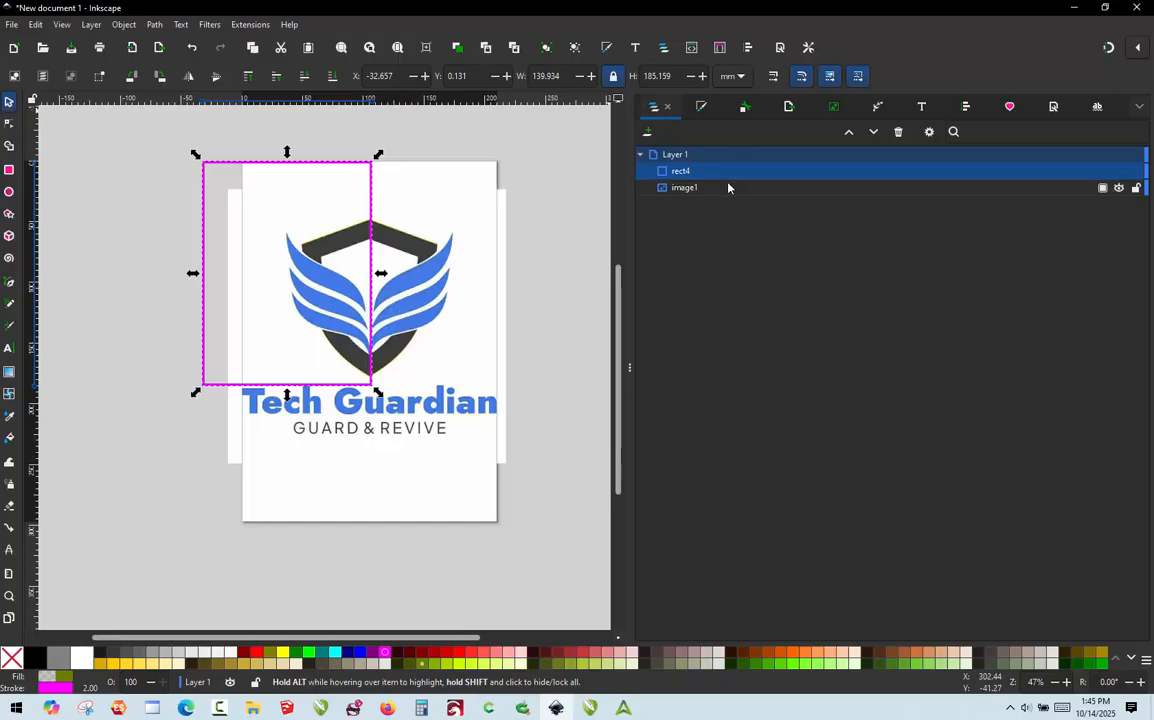
Clip the logo image with the rectangle, using Set Clip on both objects
left_click(477, 248)
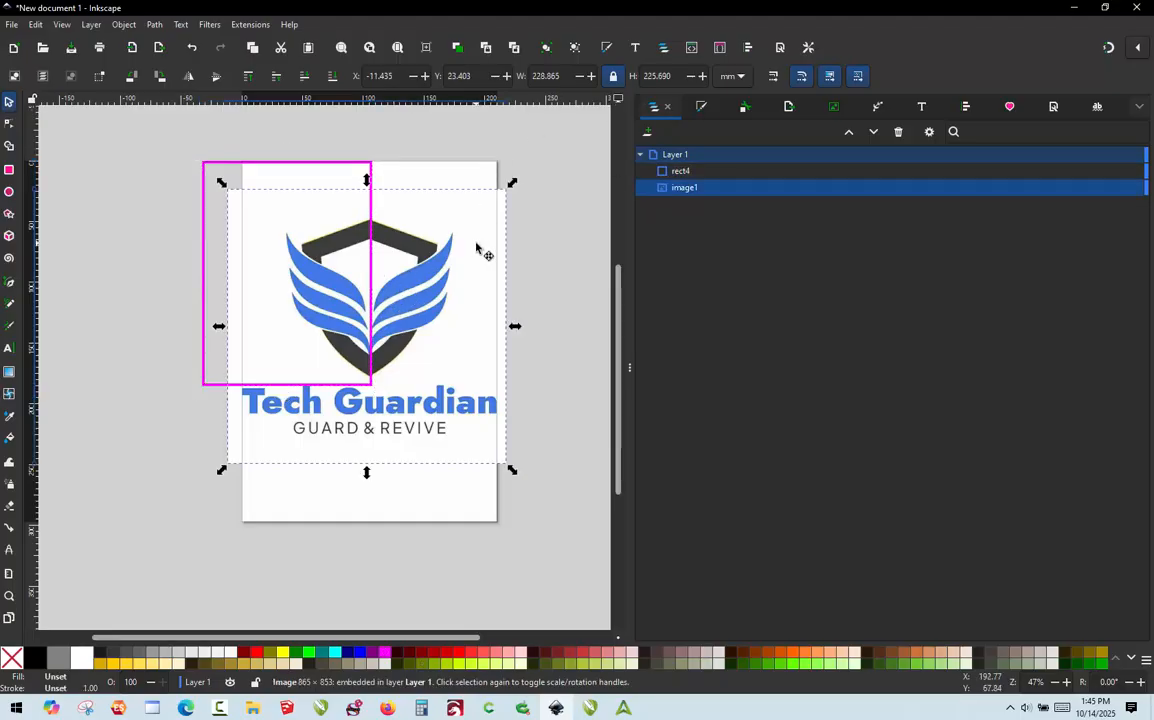
left_click(261, 168, "shift")
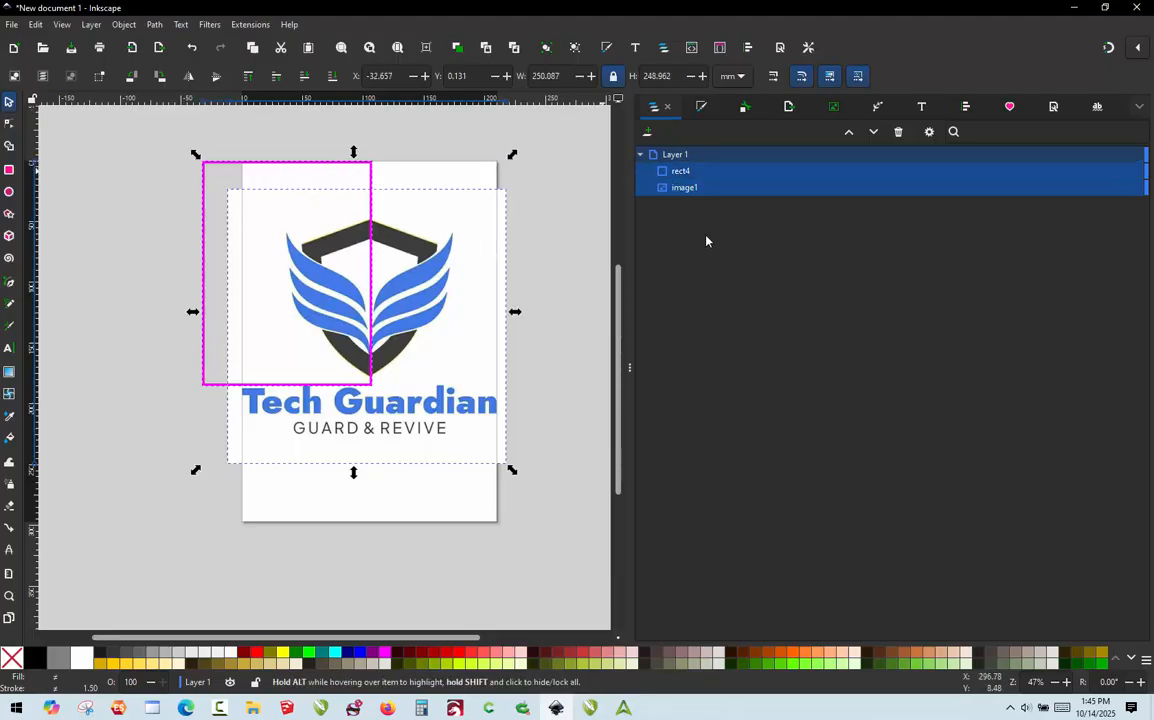
left_click(576, 245)
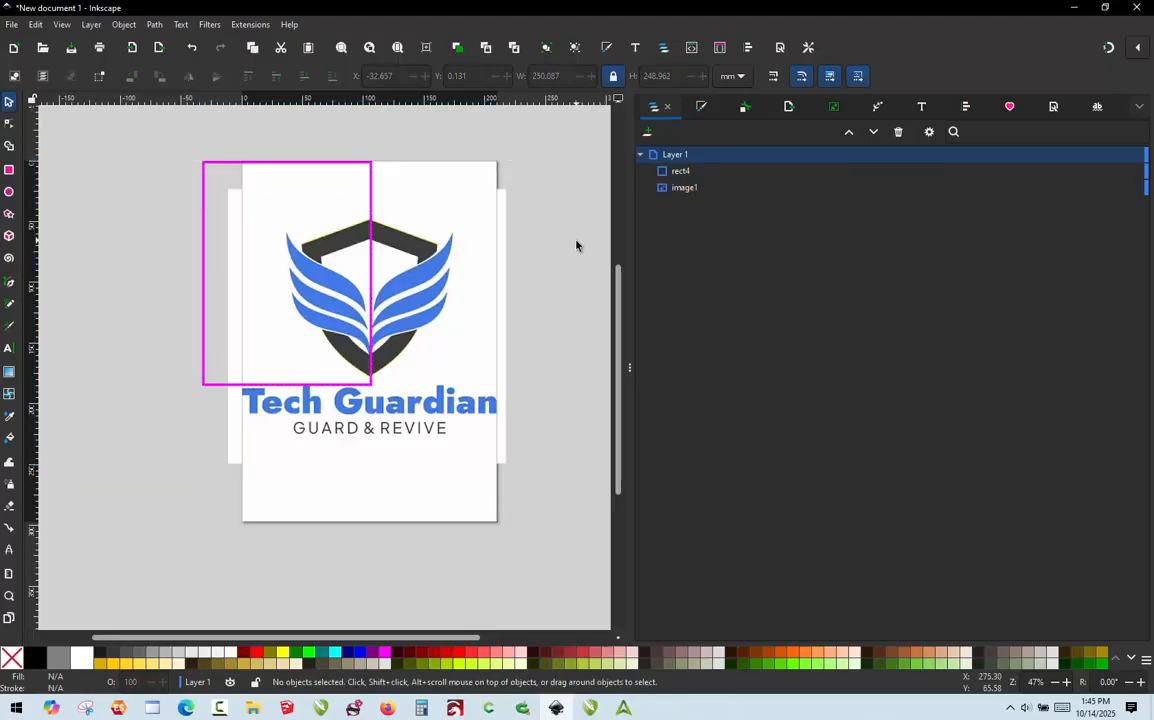
left_click(677, 189)
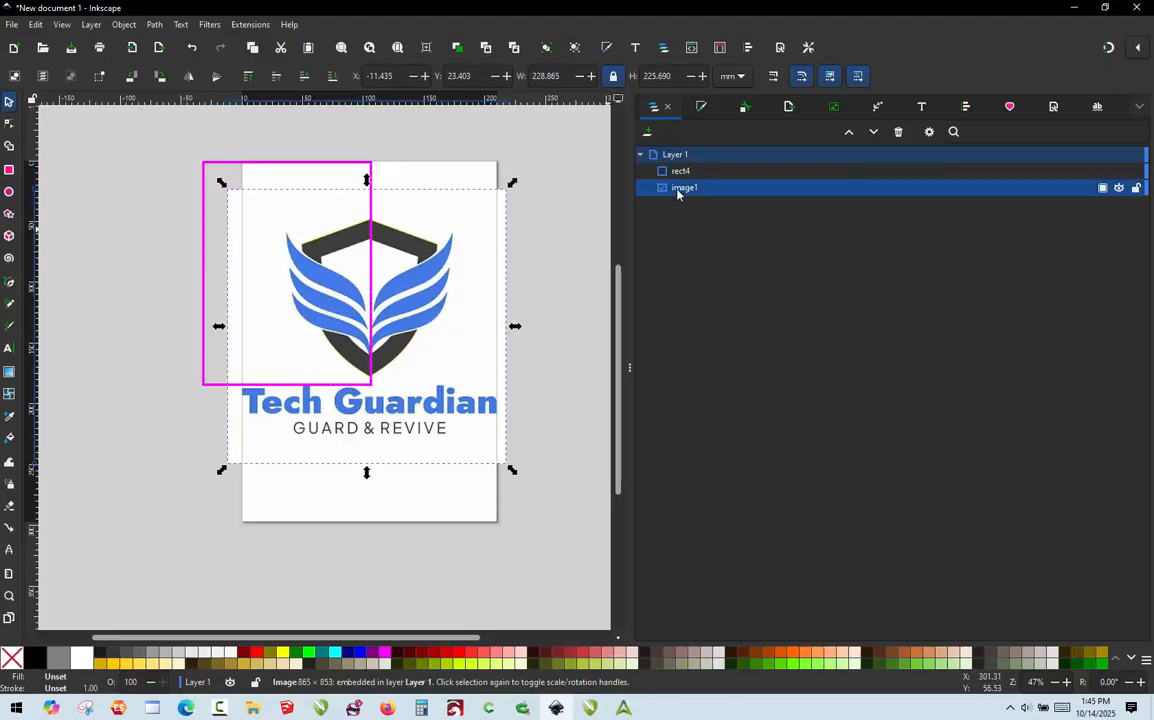
left_click(680, 173, "shift")
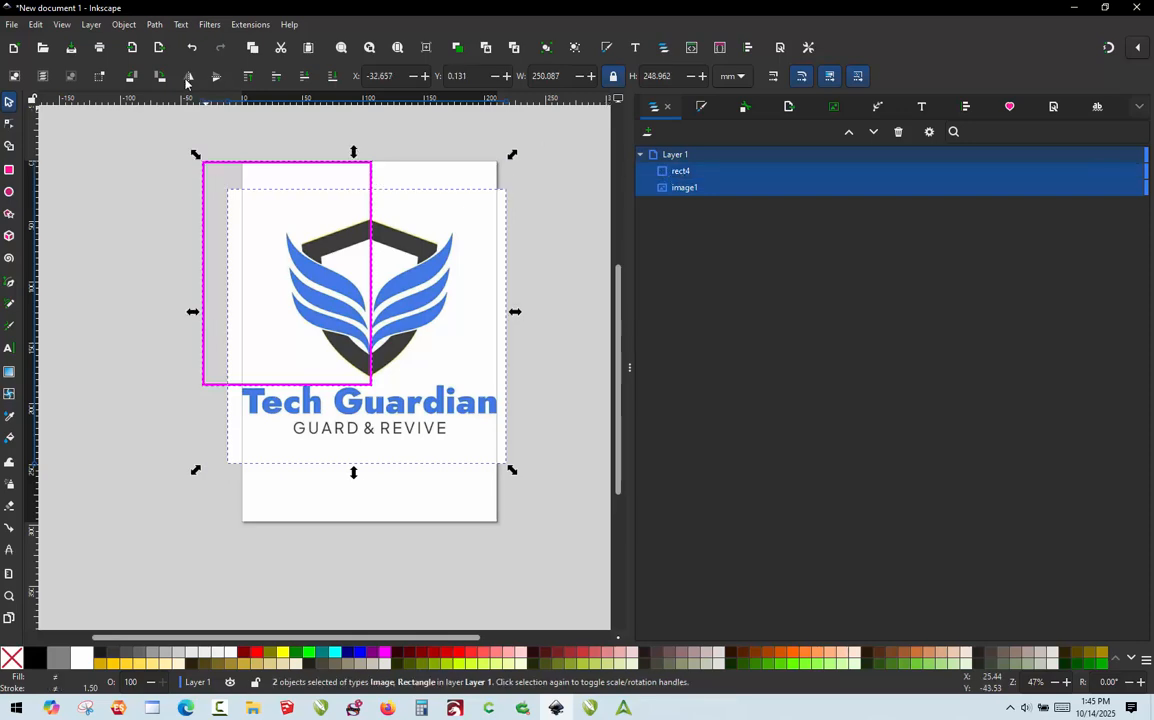
left_click(123, 25)
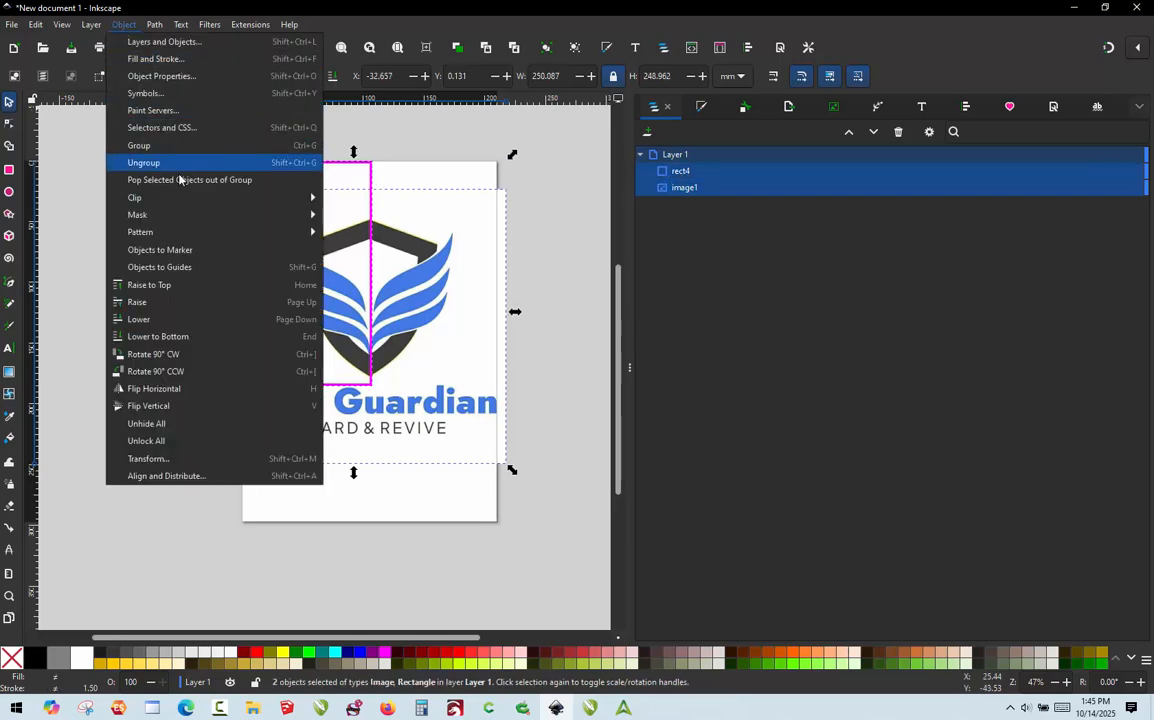
mouse_move(183, 198)
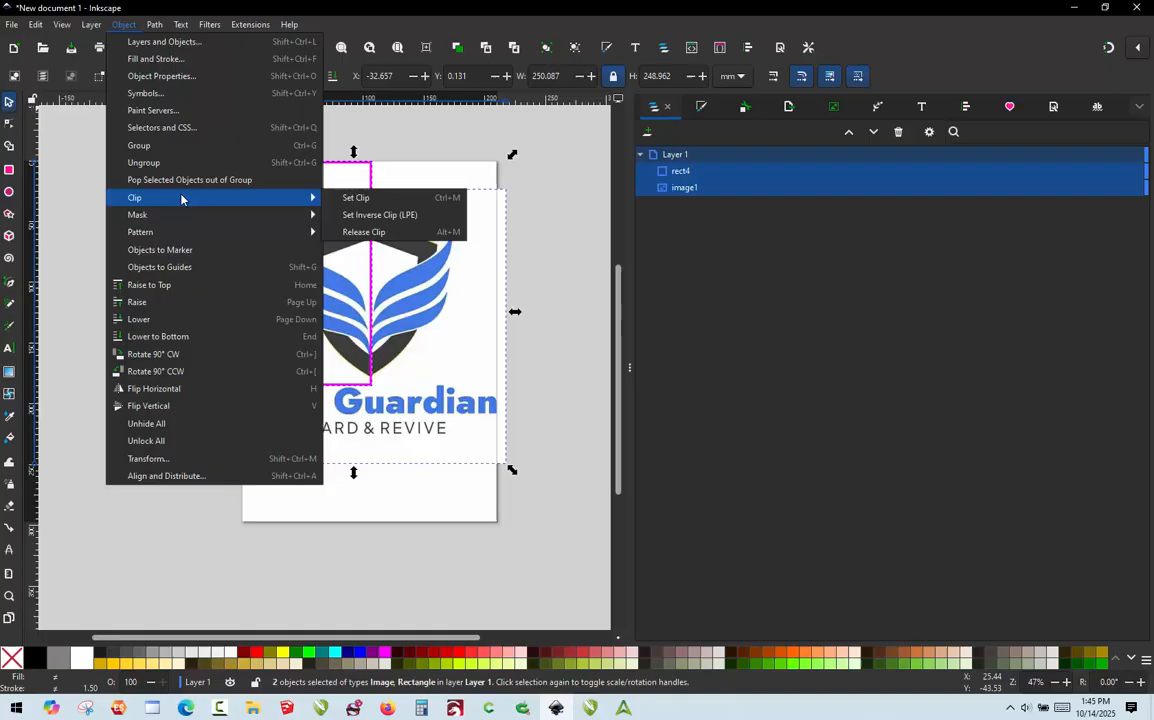
left_click(369, 198)
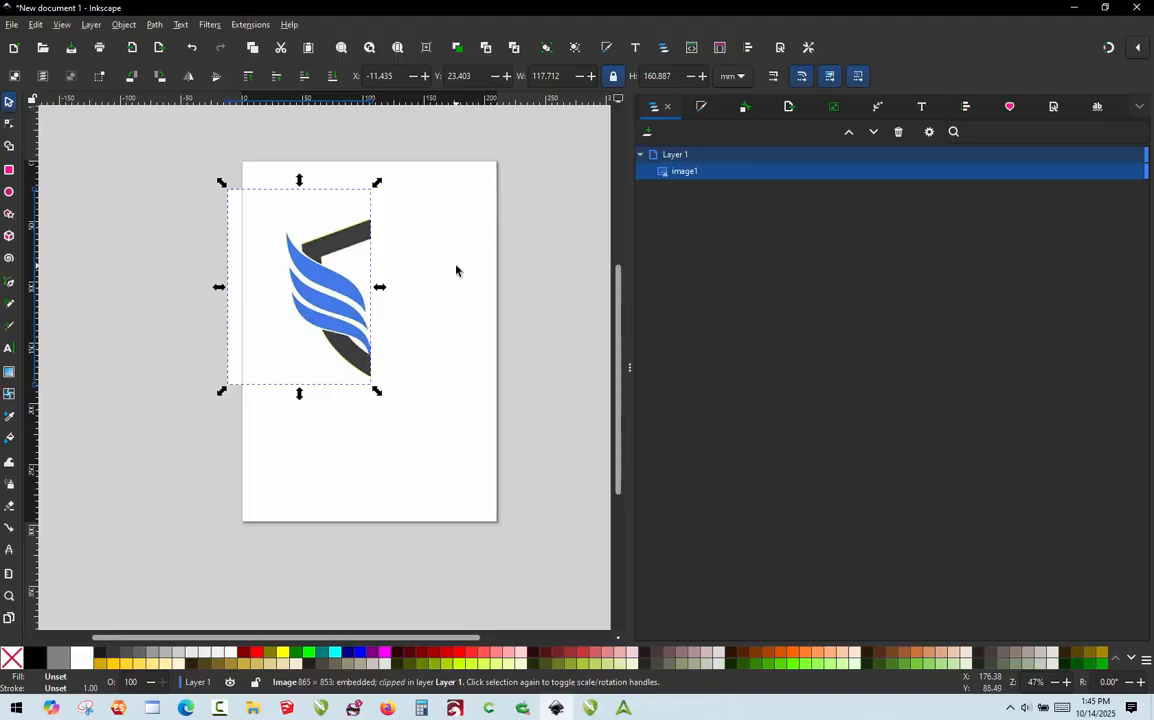
Switch the display mode between Normal and Outline to examine the extent of the clipped image
key("ctrl+KP_5")
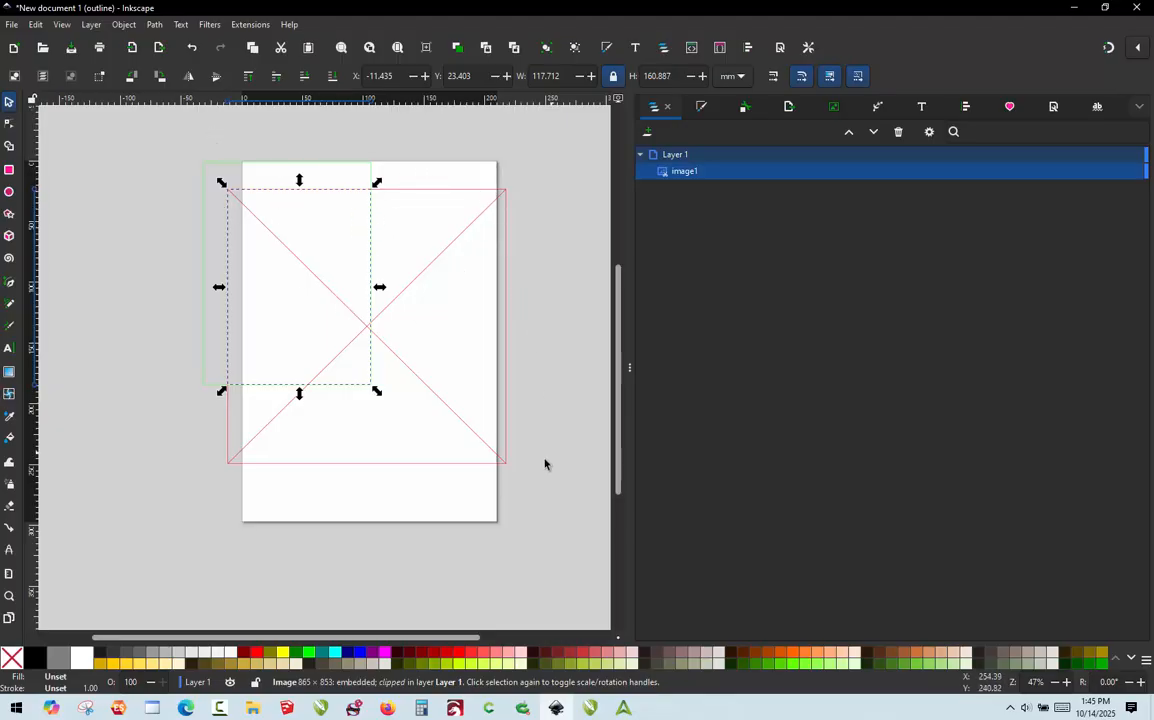
left_click(60, 25)
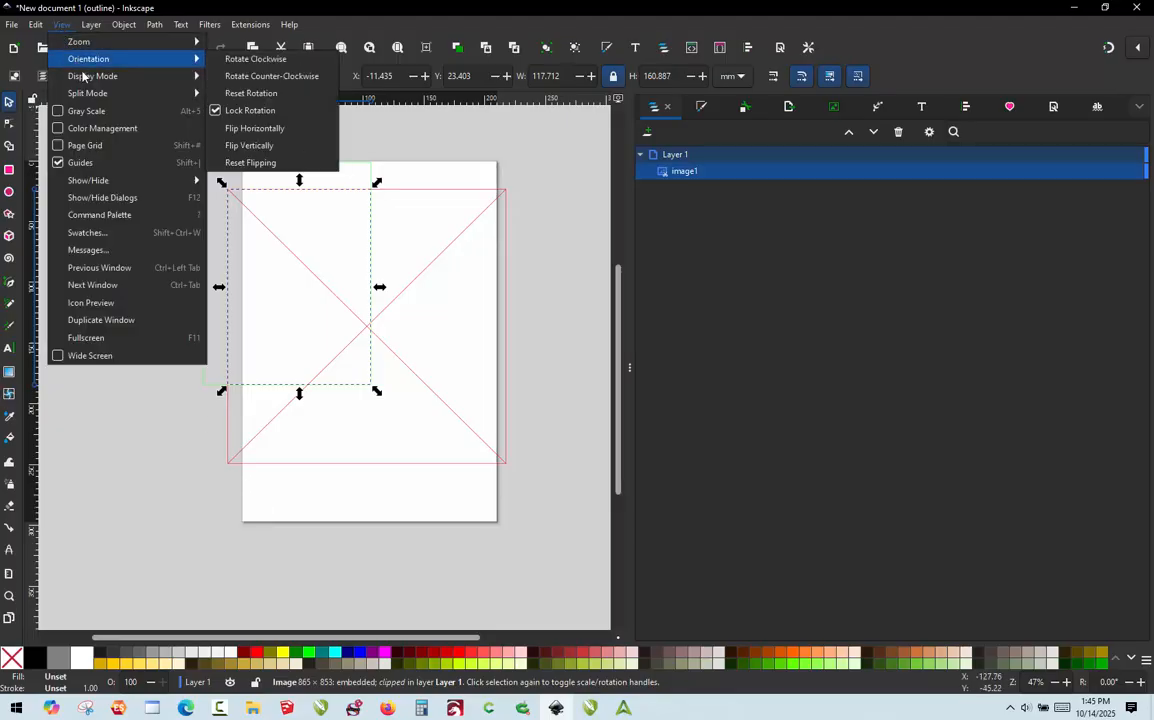
mouse_move(157, 77)
left_click(232, 77)
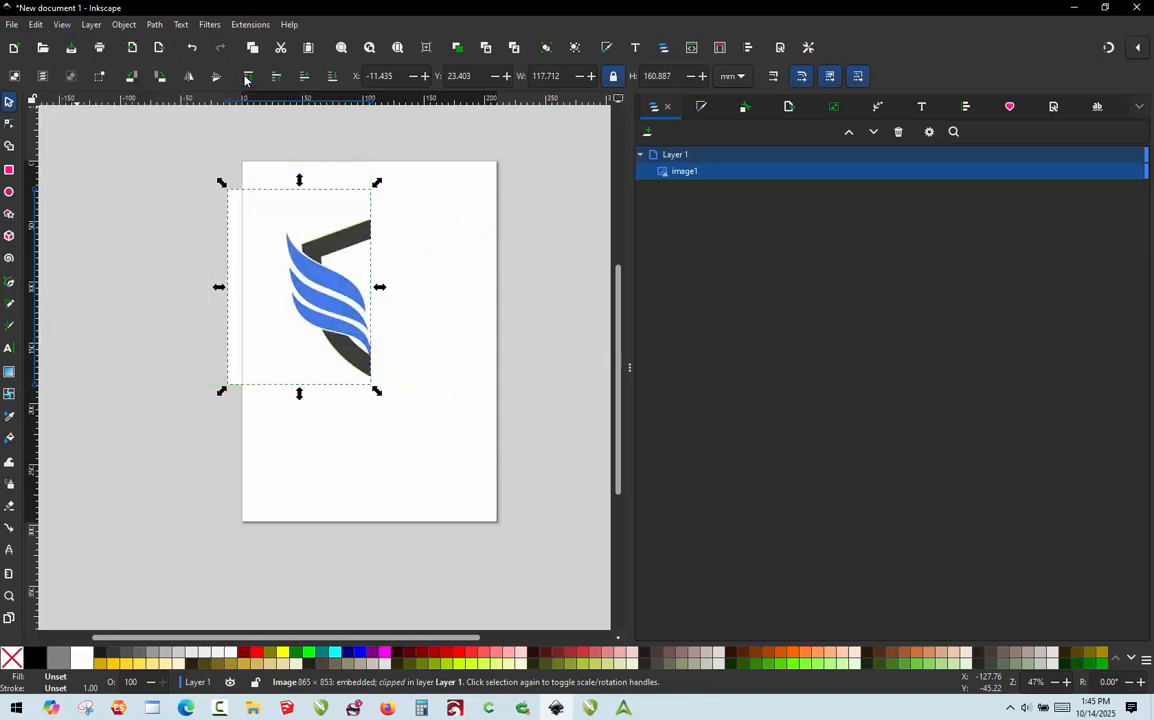
left_click(62, 25)
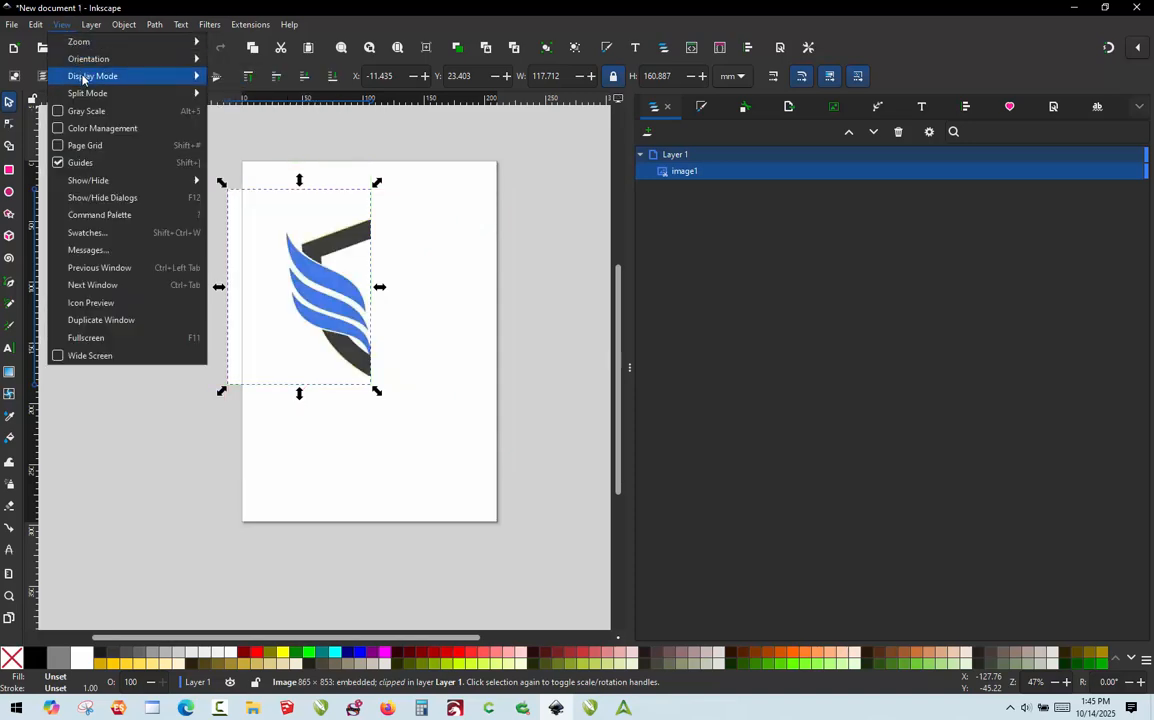
mouse_move(150, 76)
left_click(237, 94)
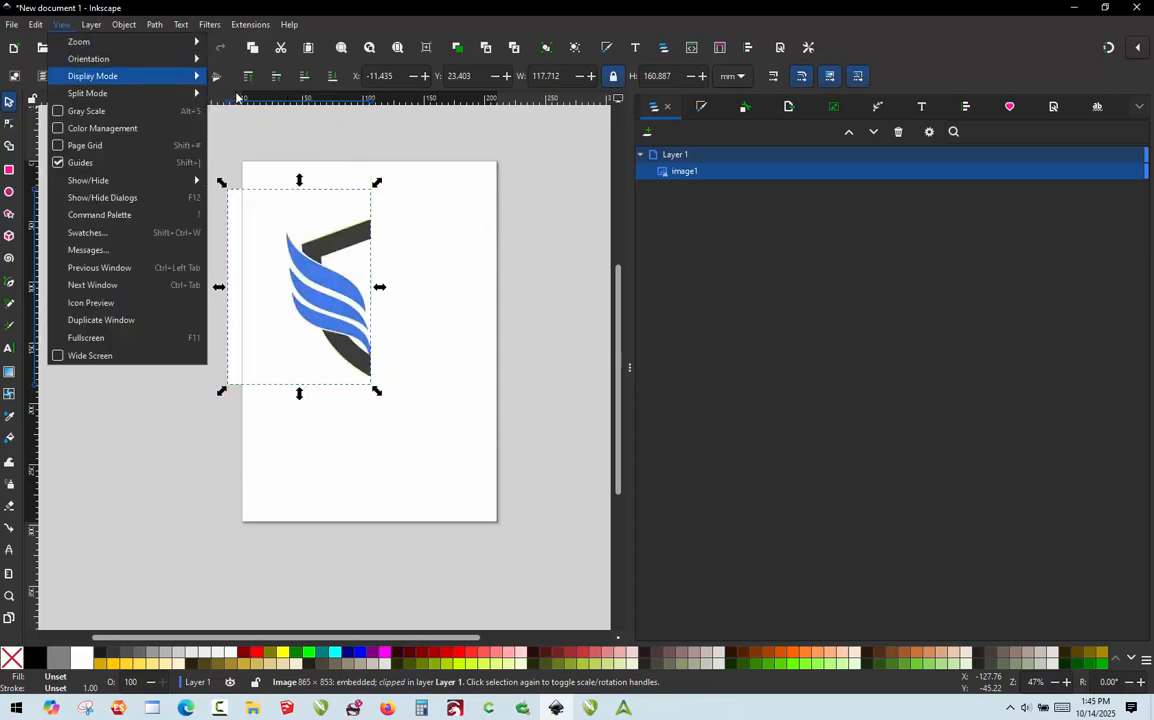
left_click(61, 25)
mouse_move(160, 76)
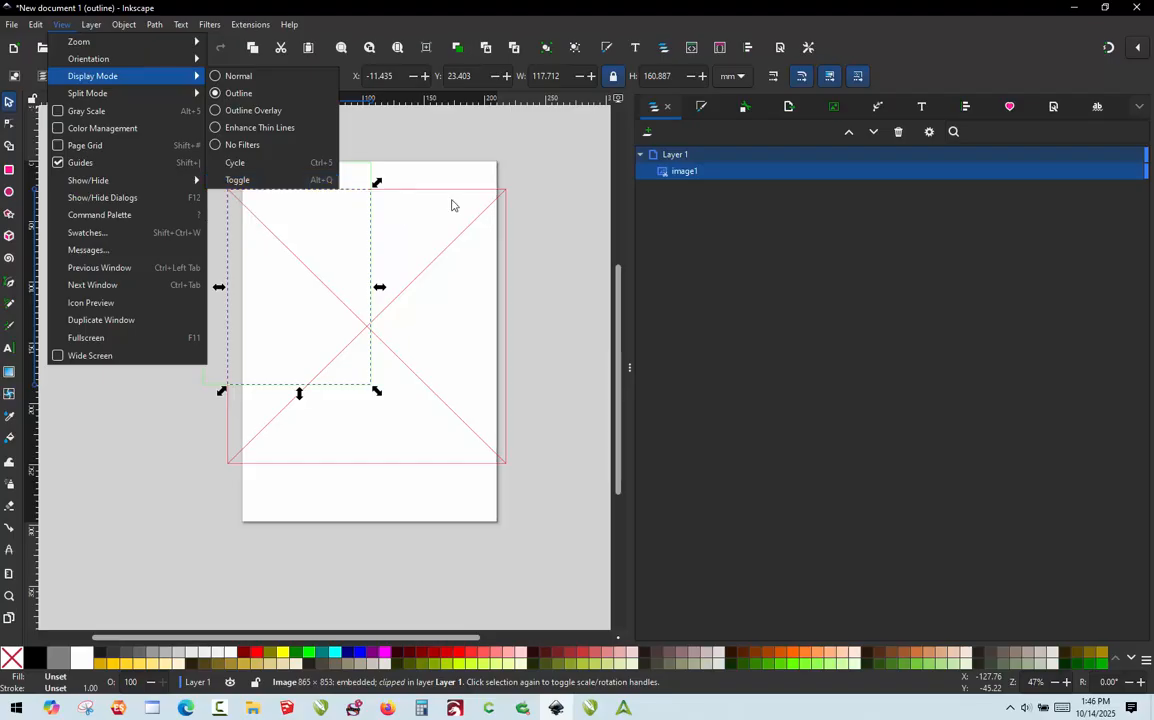
left_click(586, 244)
Cycle repeatedly through the display modes to compare the full image frame with its clipped area
key("ctrl+KP_5")
key("ctrl+KP_5")
key("ctrl+KP_5")
key("ctrl+KP_5")
key("ctrl+KP_5")
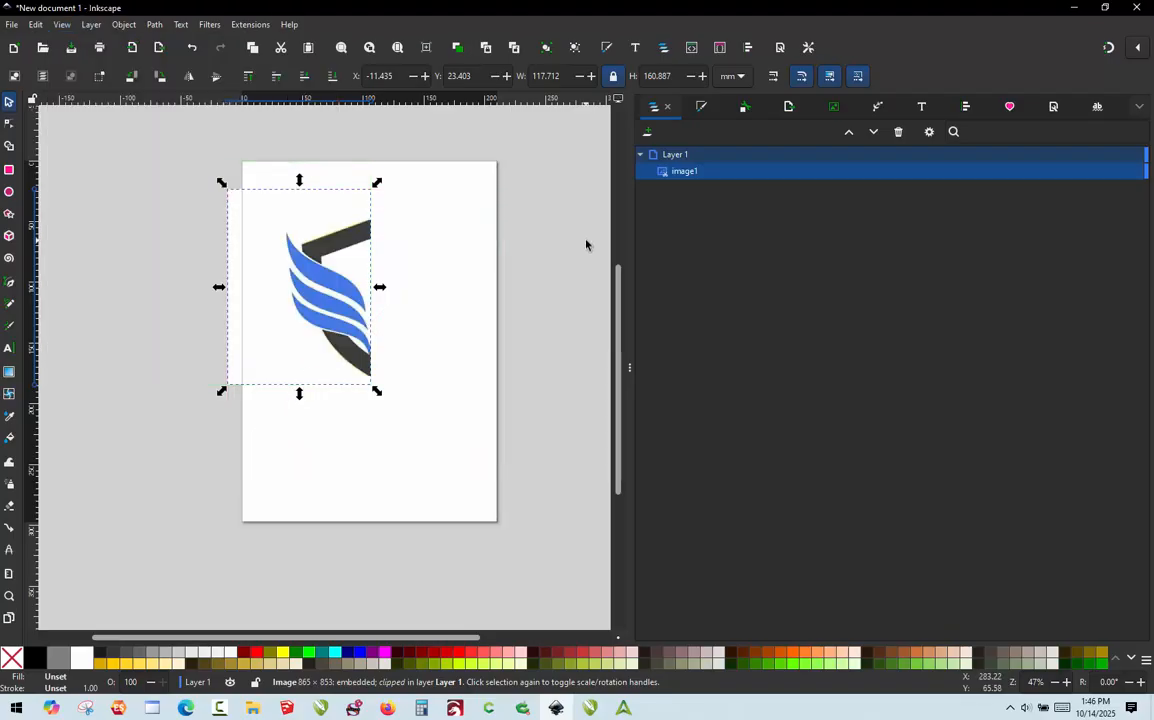
key("ctrl+KP_5")
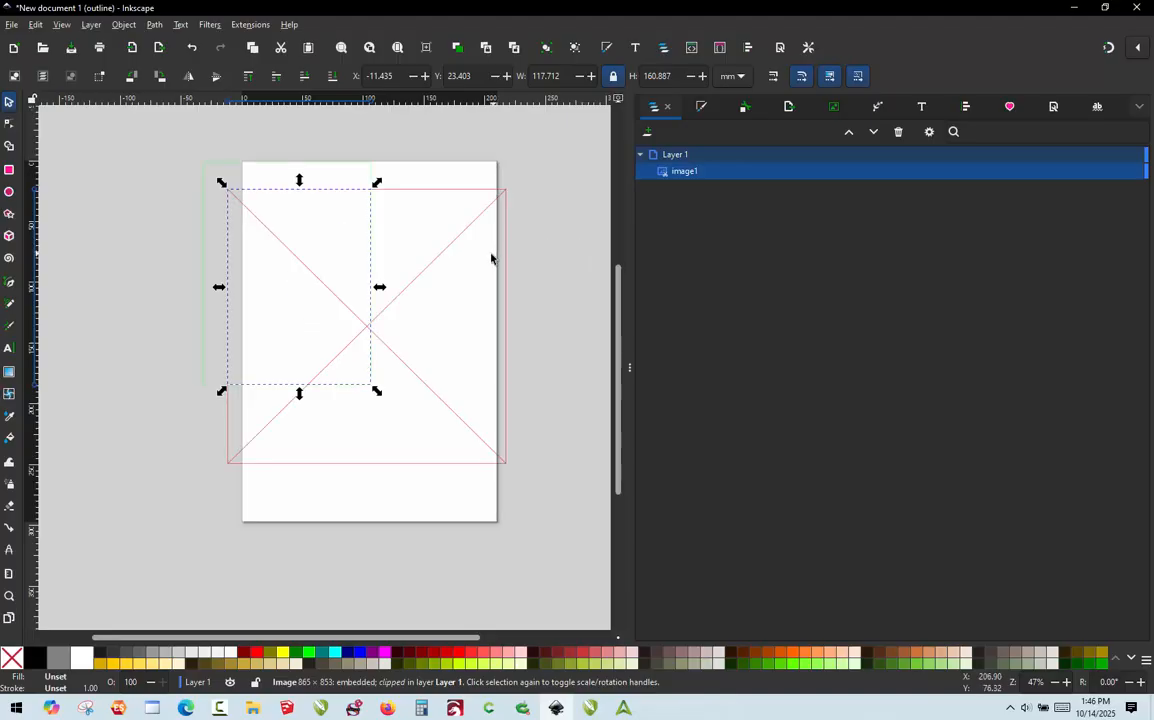
key("ctrl+KP_5")
key("ctrl+KP_5")
key("ctrl+KP_5")
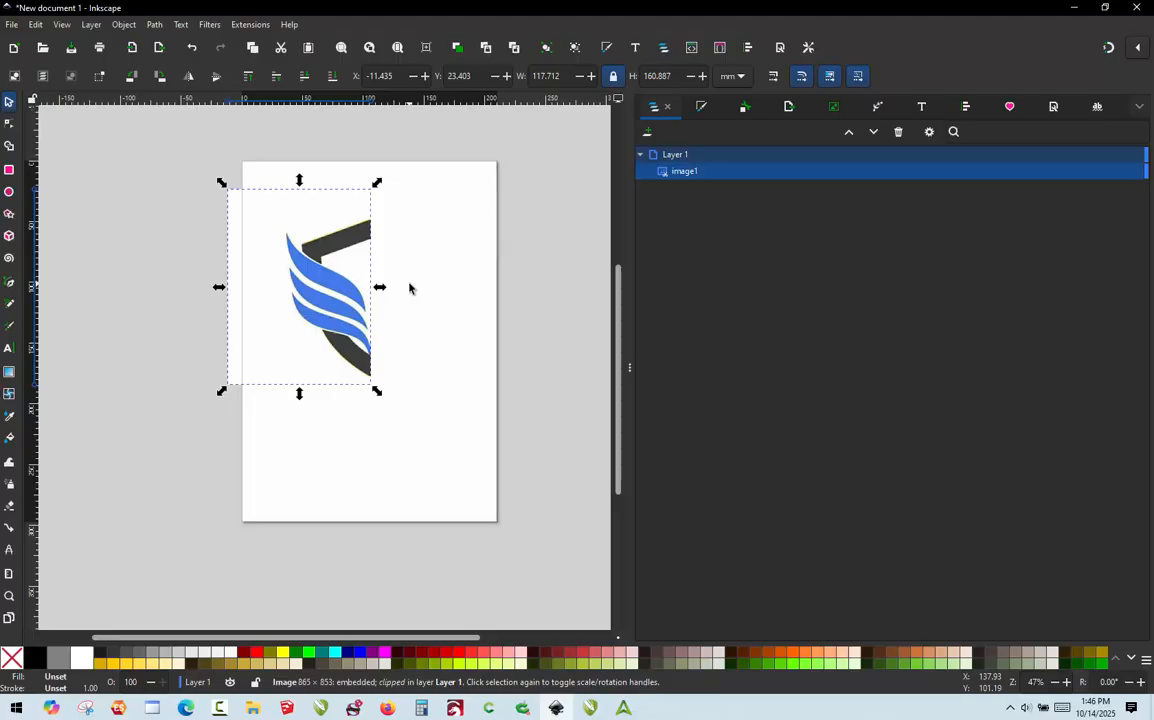
key("ctrl+5")
key("ctrl+5")
key("ctrl+5")
key("ctrl+5")
key("ctrl+5")
key("ctrl+5")
key("ctrl+5")
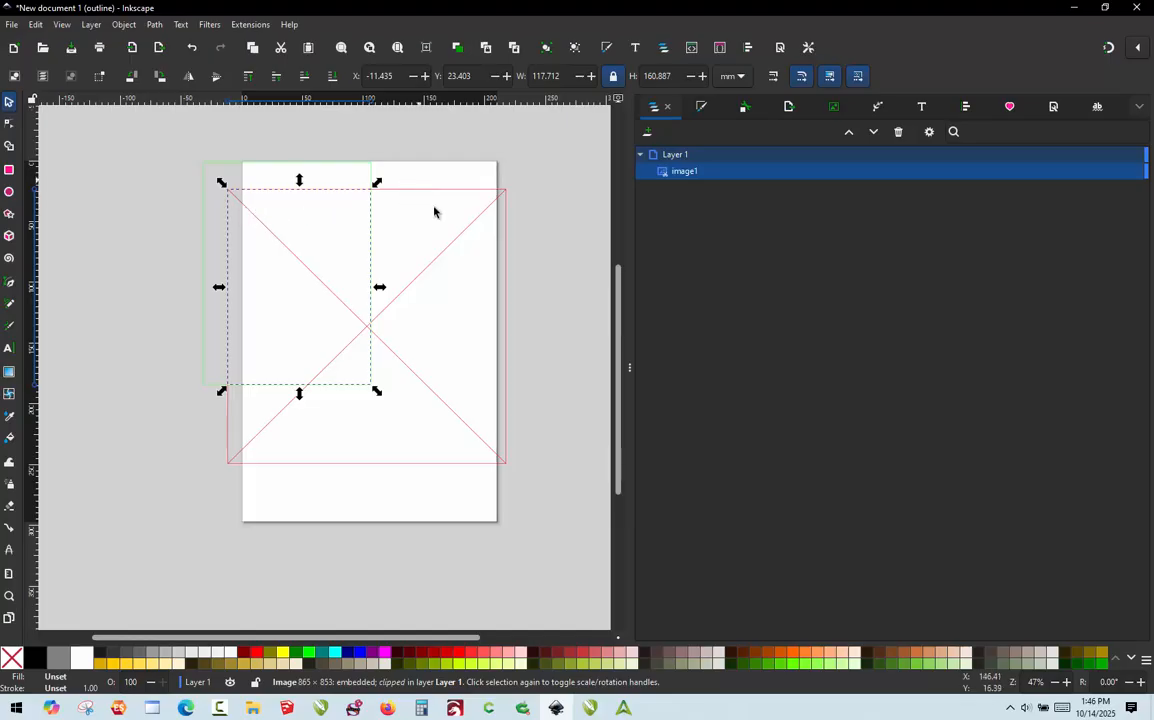
Crop the image to its clip in normal view, and check the cropped image in outline display mode
right_click(394, 256)
key("ctrl+5")
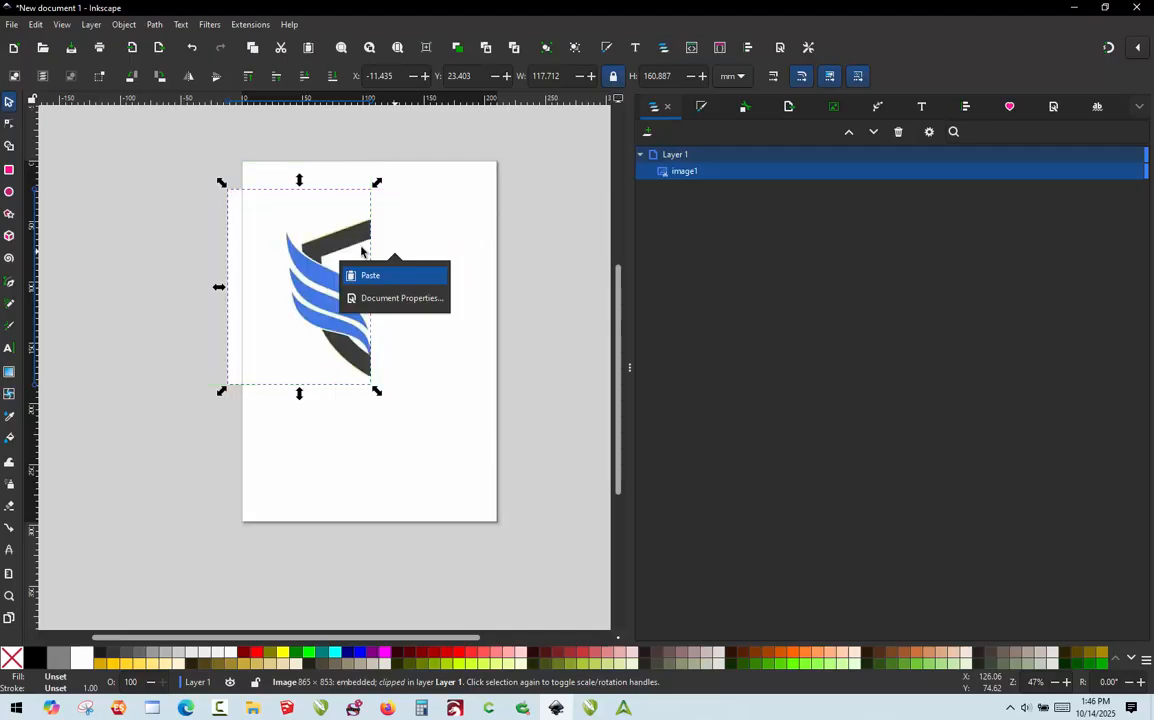
left_click(260, 144)
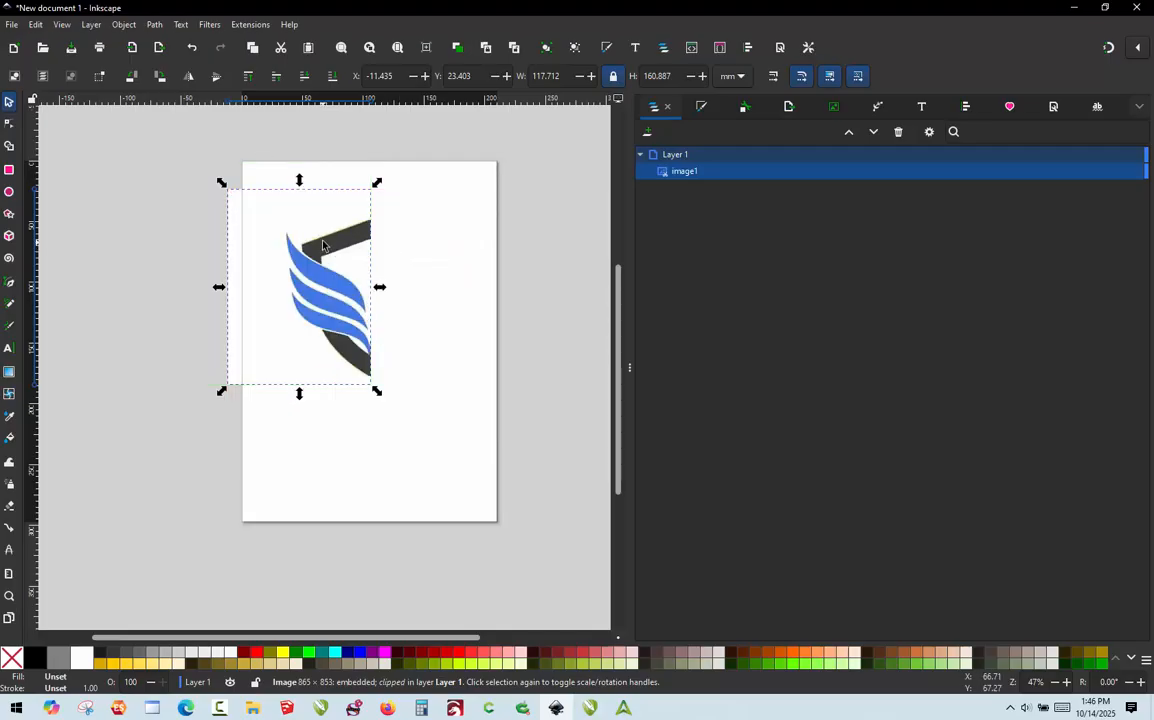
right_click(323, 246)
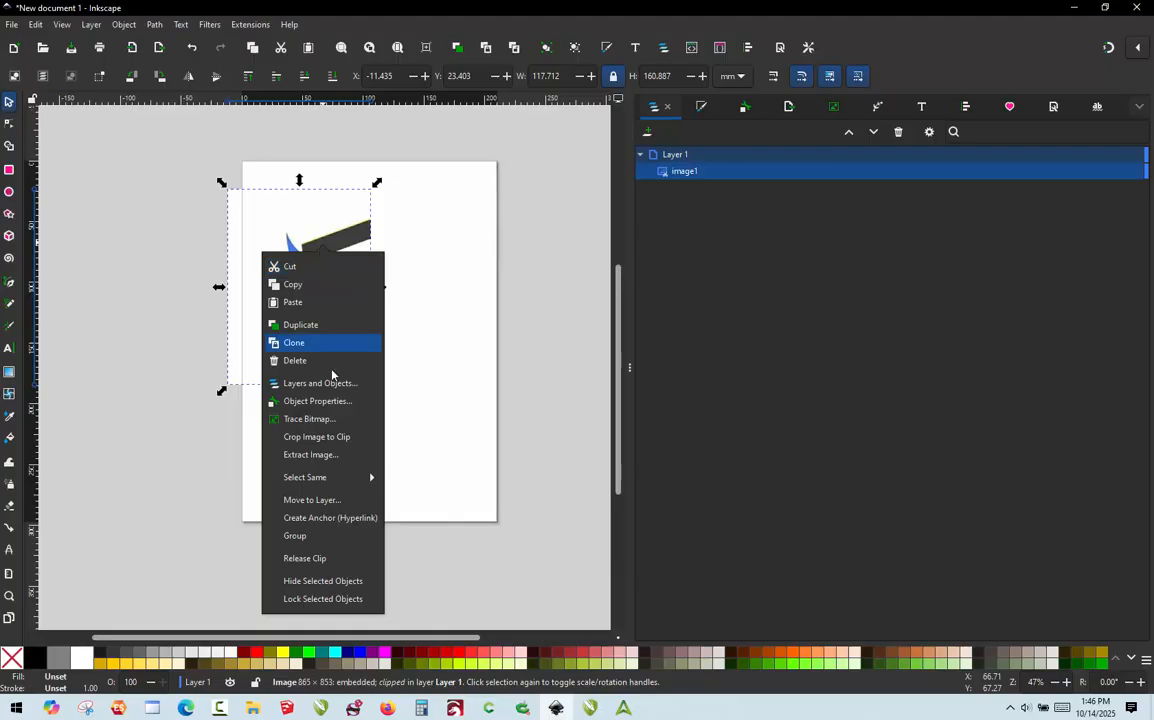
left_click(331, 444)
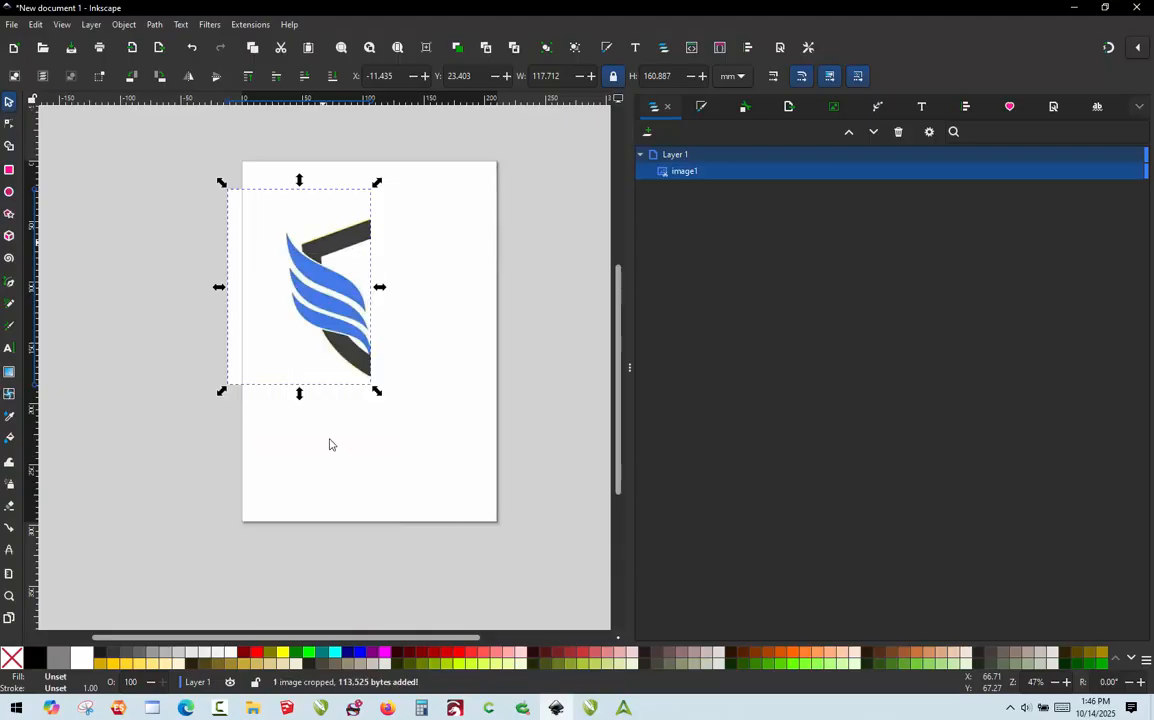
key("ctrl+KP_5")
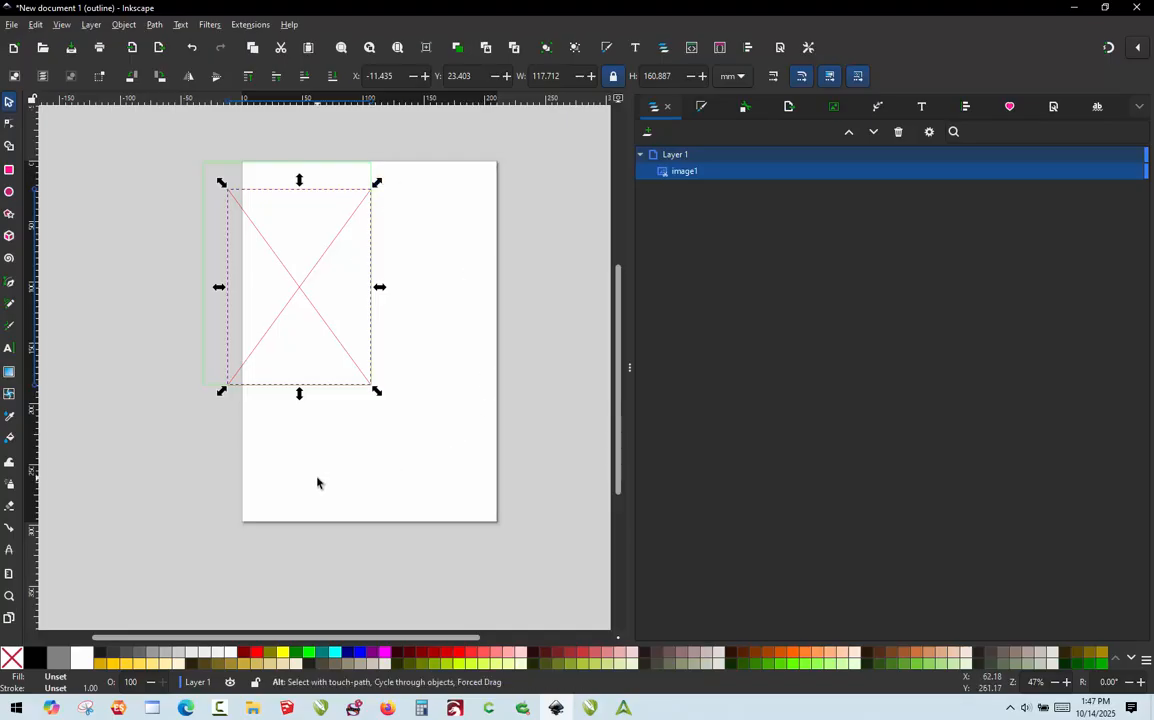
Return to the normal display mode and reselect the cropped logo image
key("ctrl+KP_5")
left_click(192, 303)
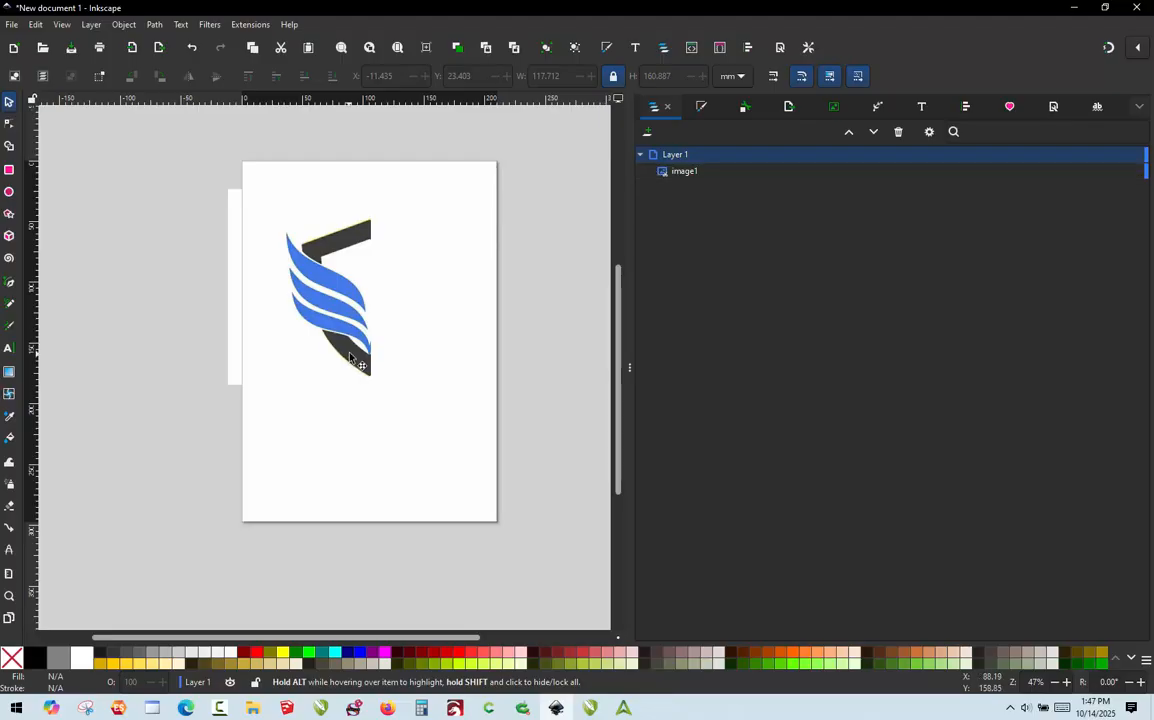
left_click(343, 311)
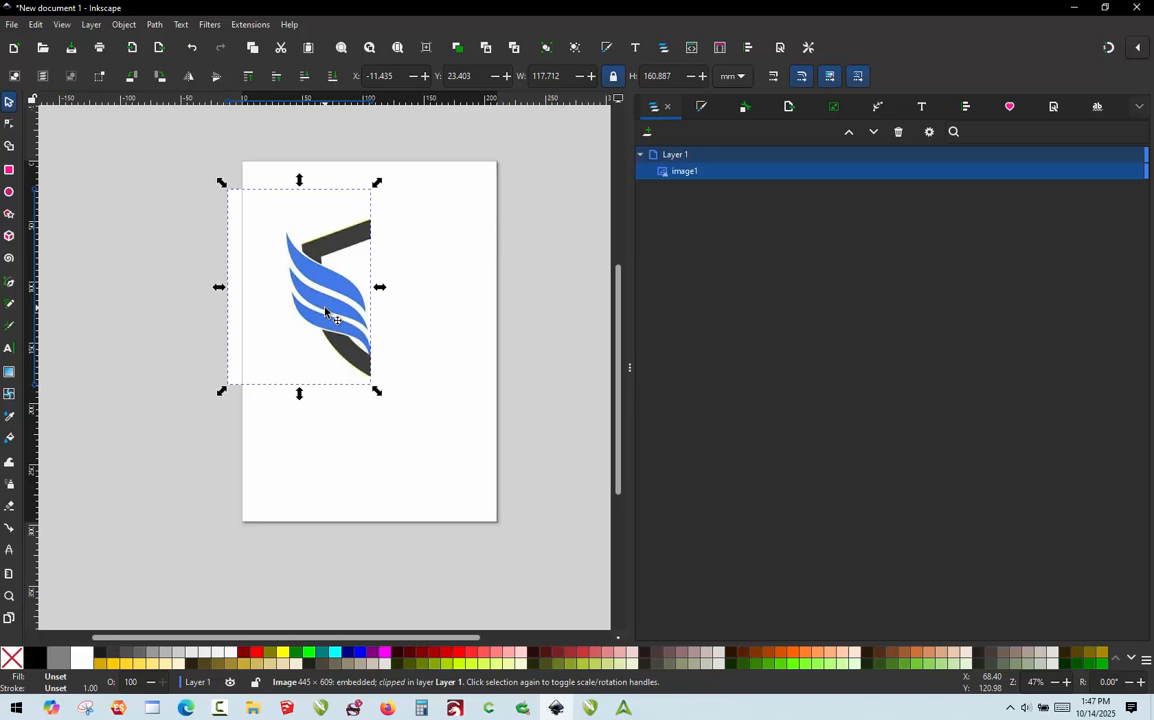
Inspect the edges of the cropped logo image and open Trace Bitmap for it
scroll(268, 263, "up", 3)
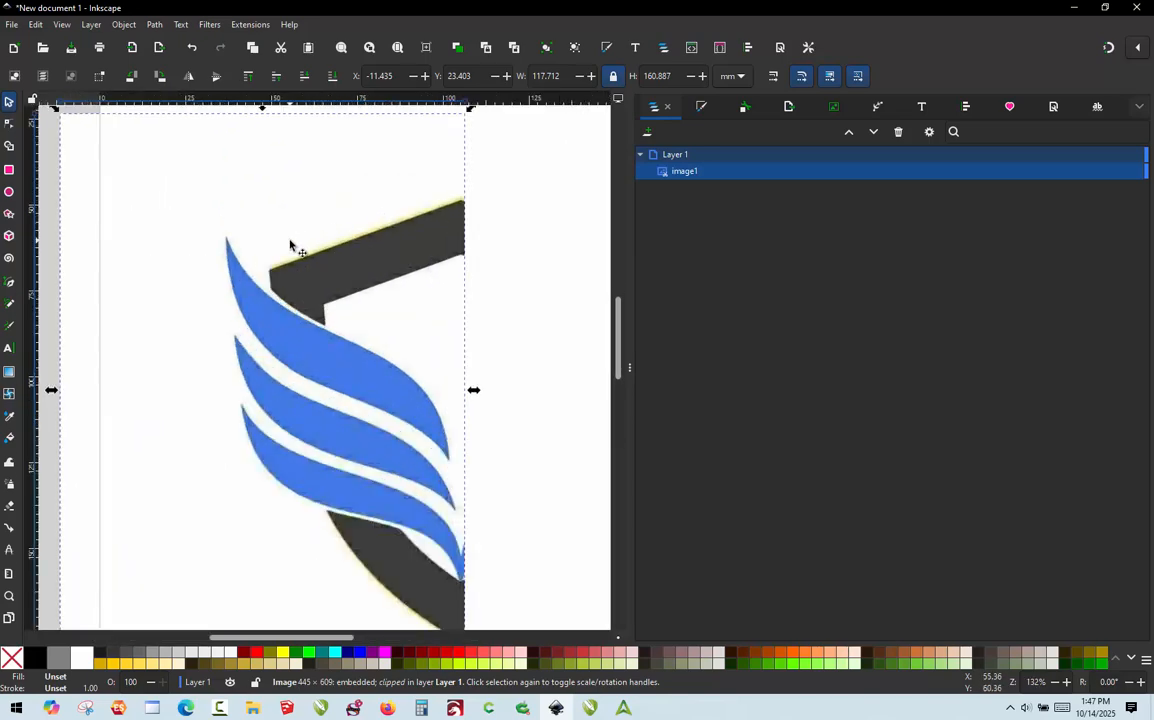
scroll(290, 245, "up", 4)
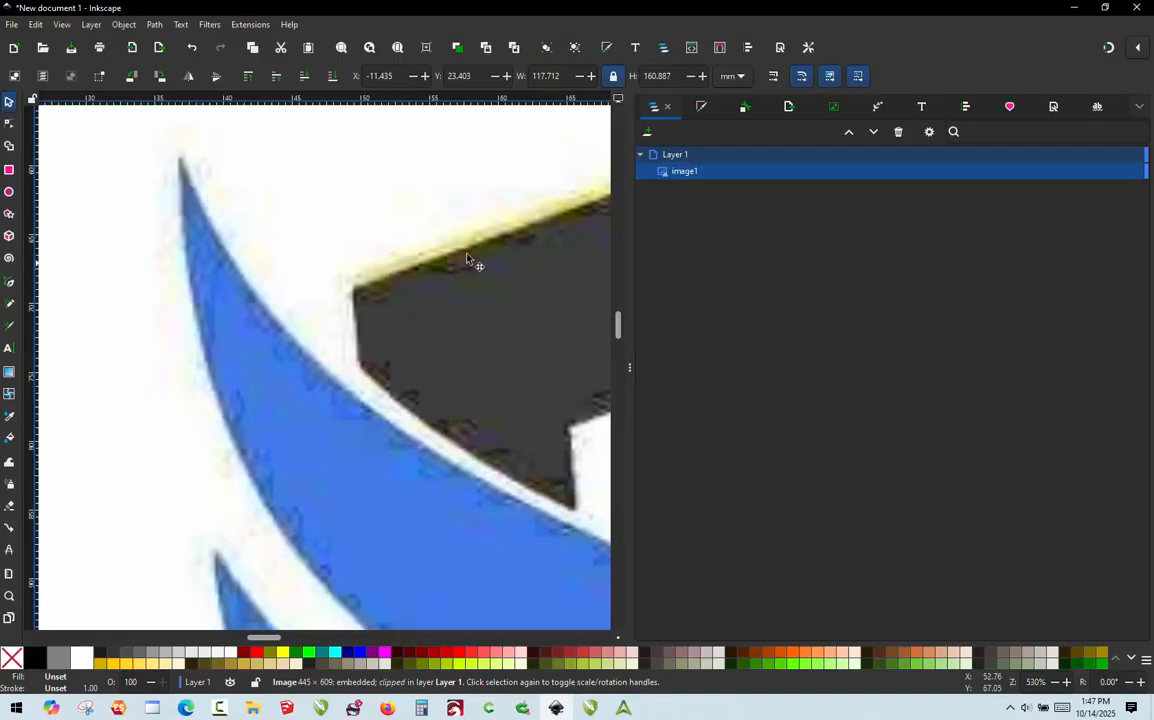
scroll(190, 205, "down", 2)
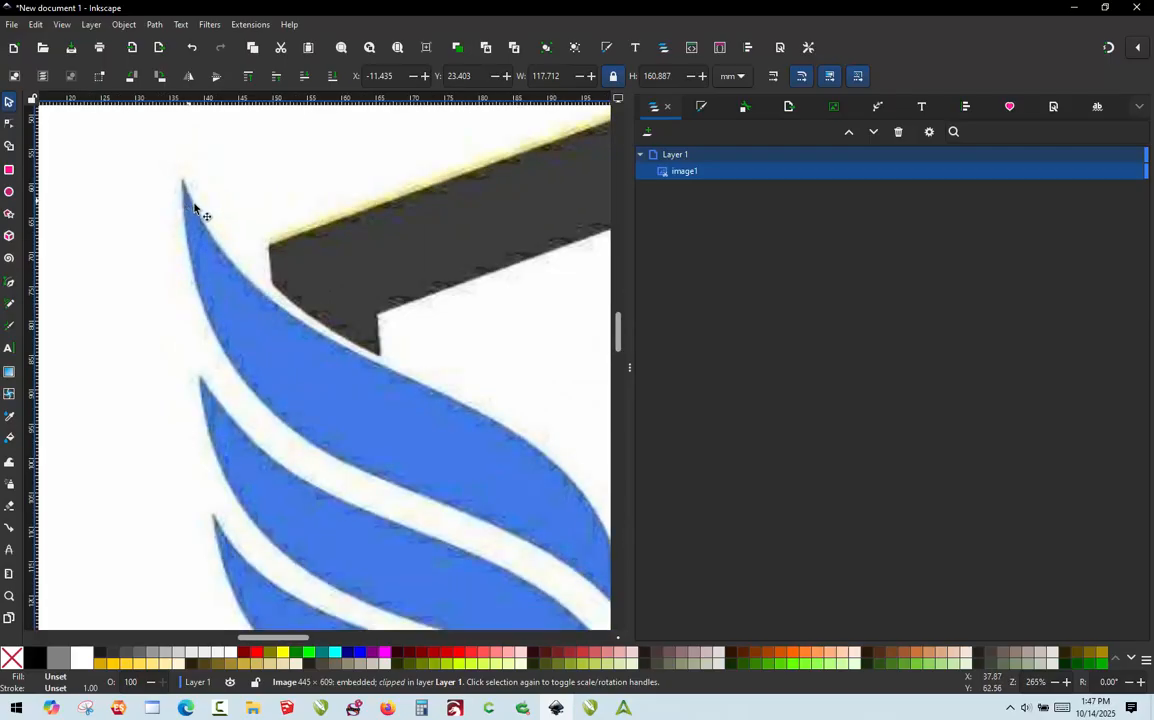
scroll(194, 207, "down", 2)
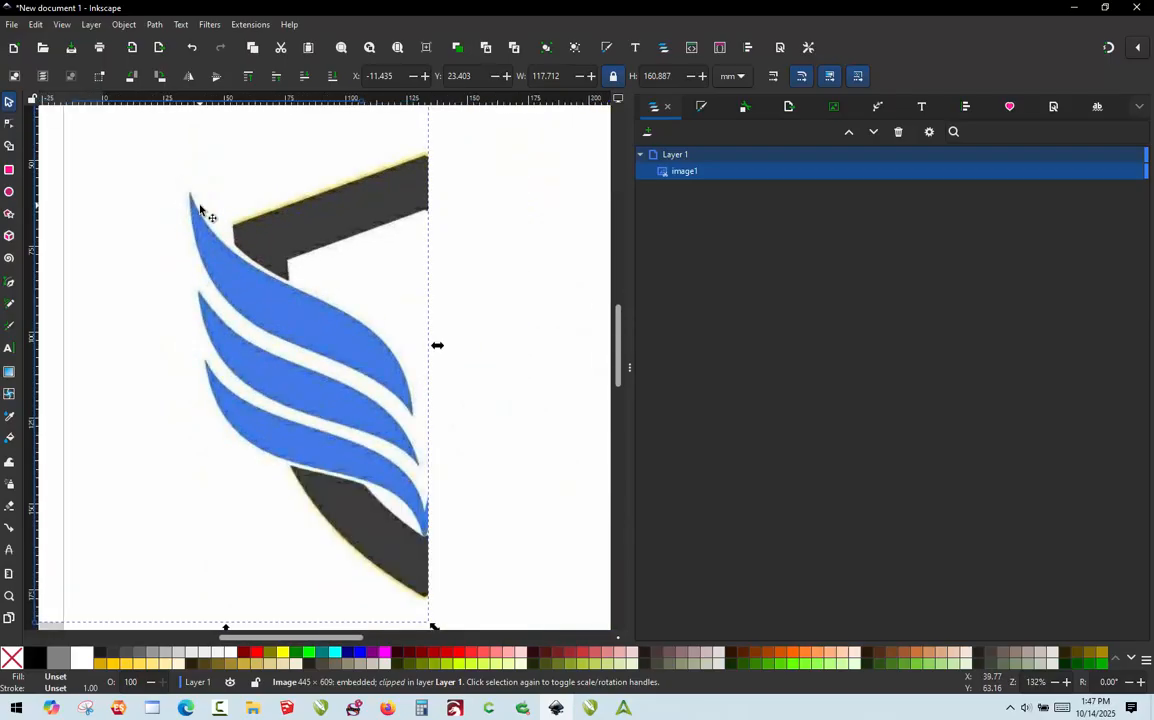
scroll(200, 209, "down", 1)
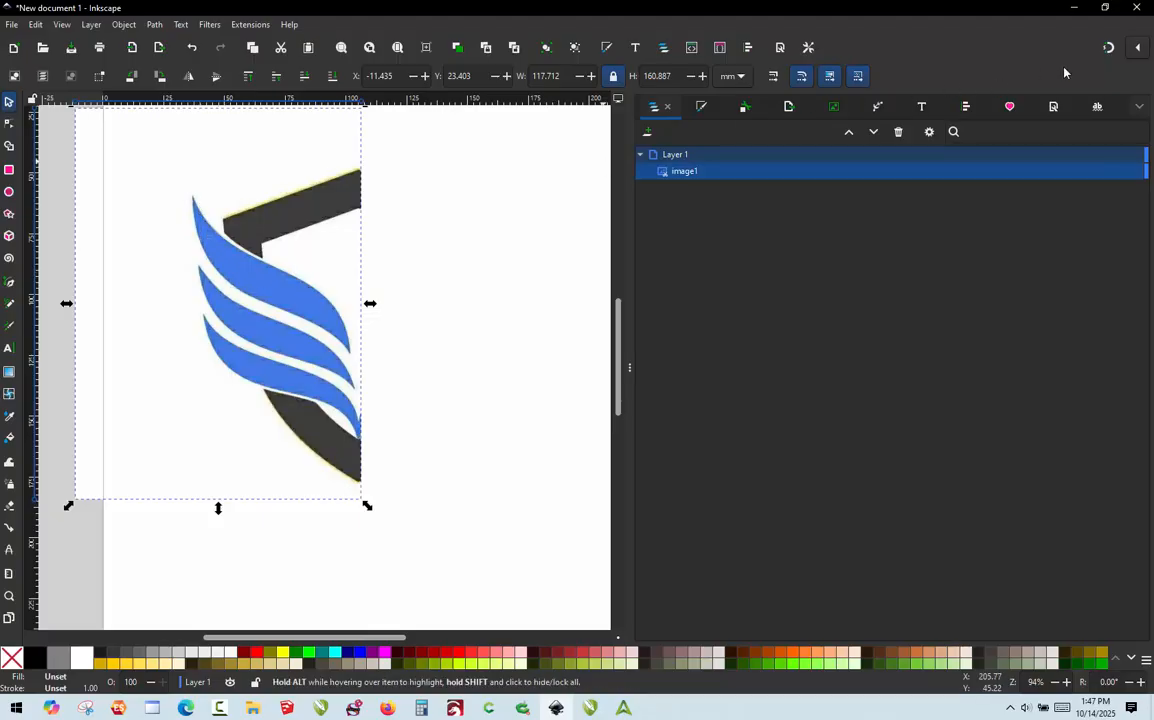
left_click(1137, 108)
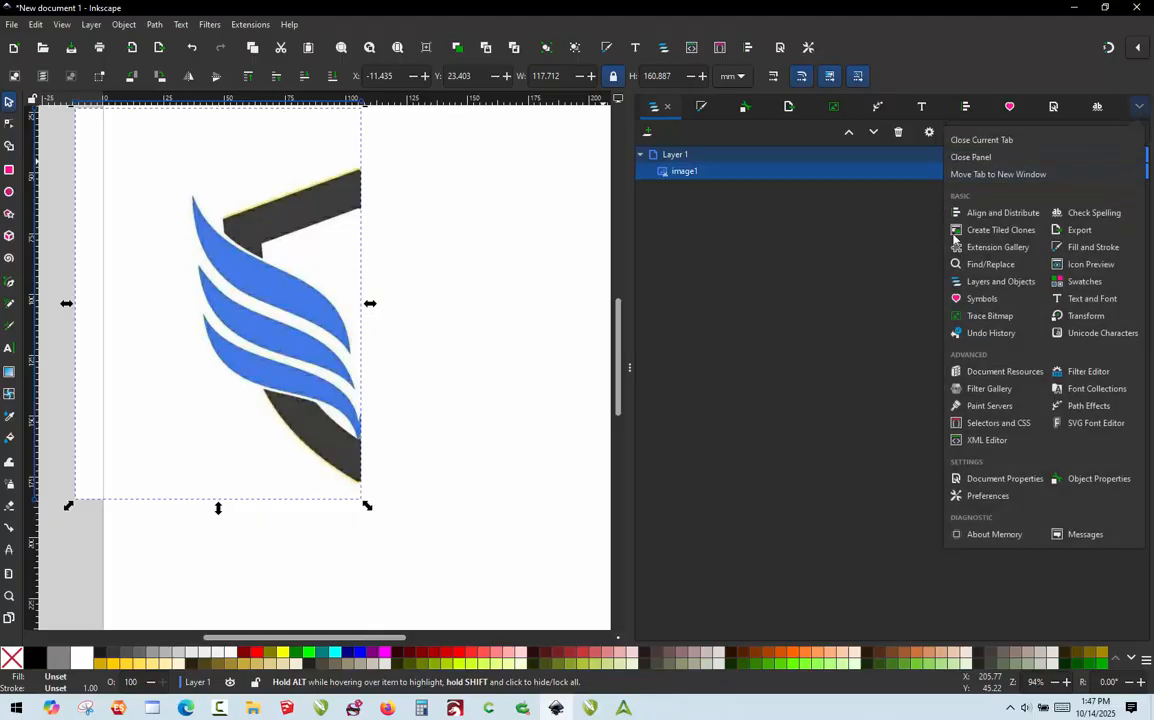
left_click(1009, 318)
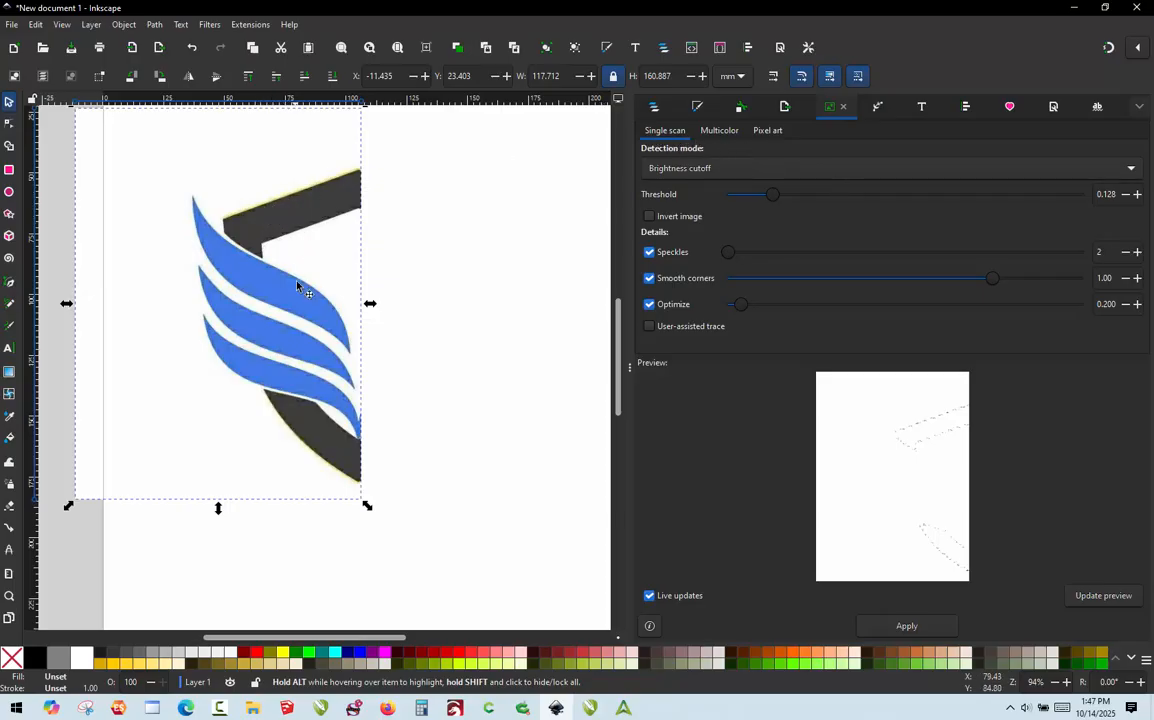
Compare the Multicolor trace preview with Single scan and review the single-scan detection modes, keeping Brightness cutoff
left_click(720, 131)
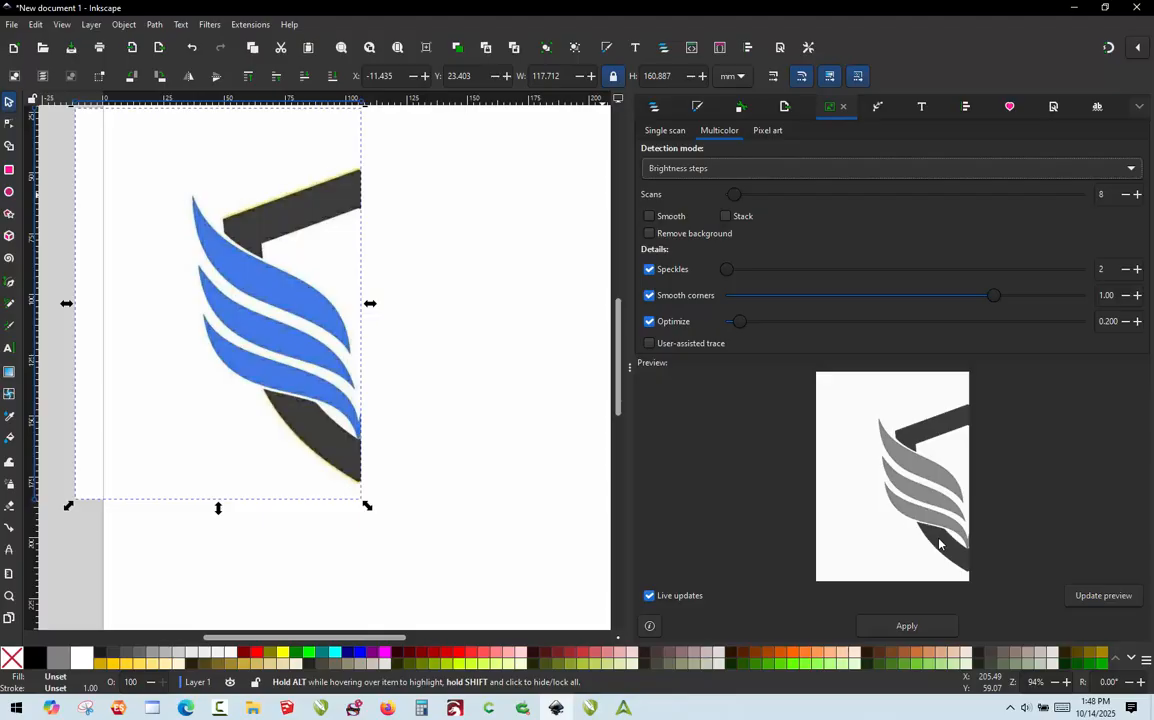
left_click(663, 131)
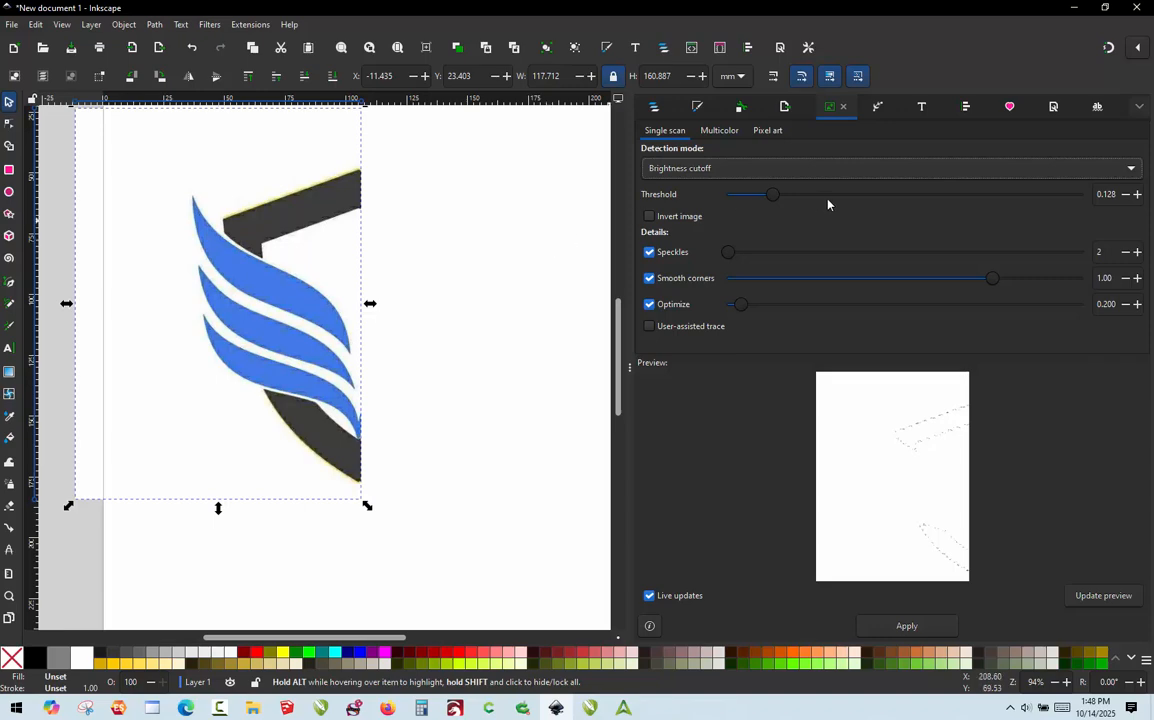
left_click(692, 169)
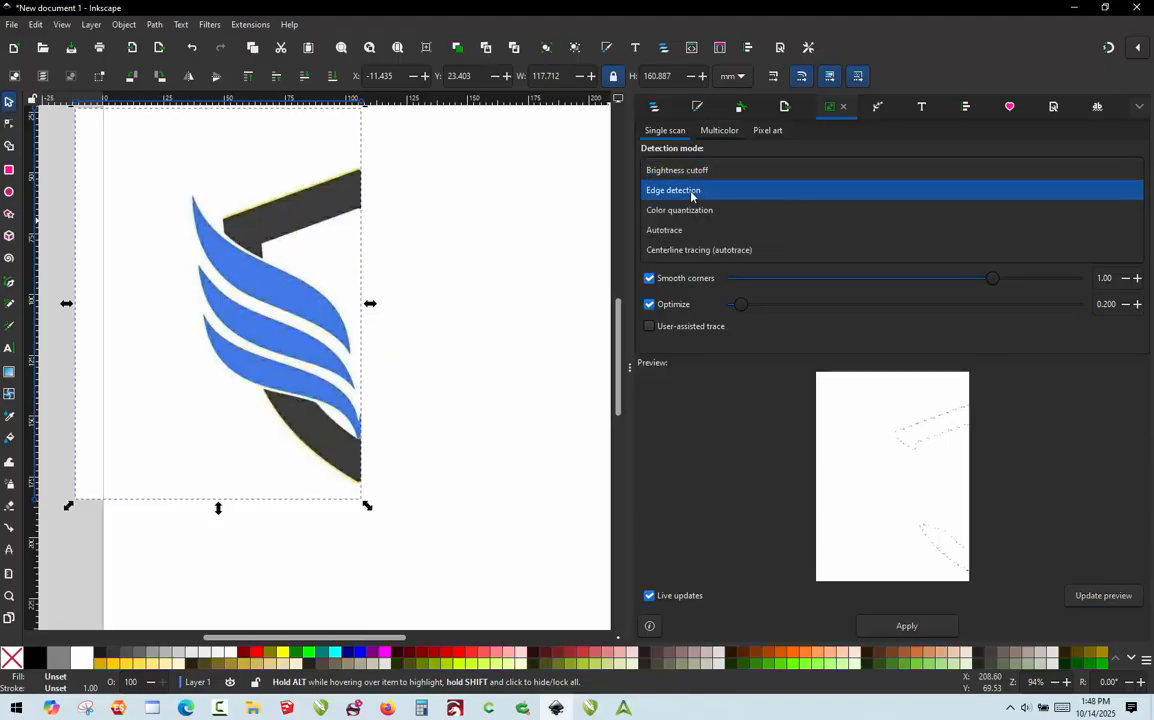
left_click(677, 170)
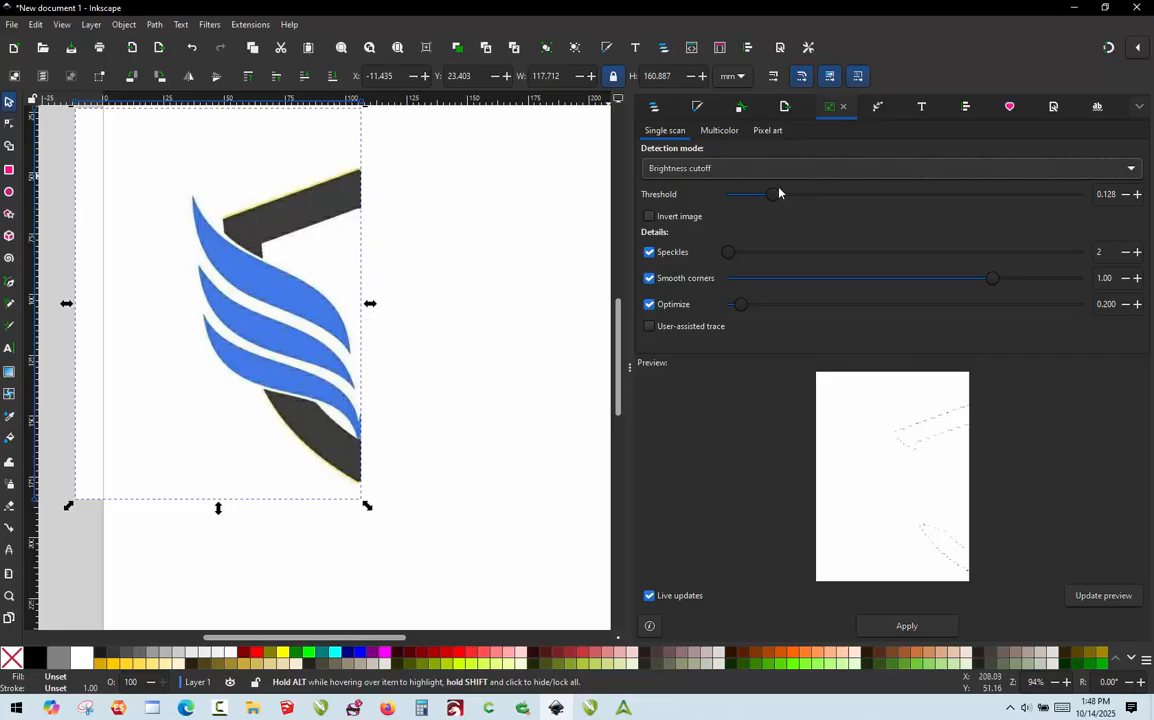
Raise the Brightness cutoff threshold of the single-scan trace in stages to 0.626
left_click_drag(781, 201, 811, 211)
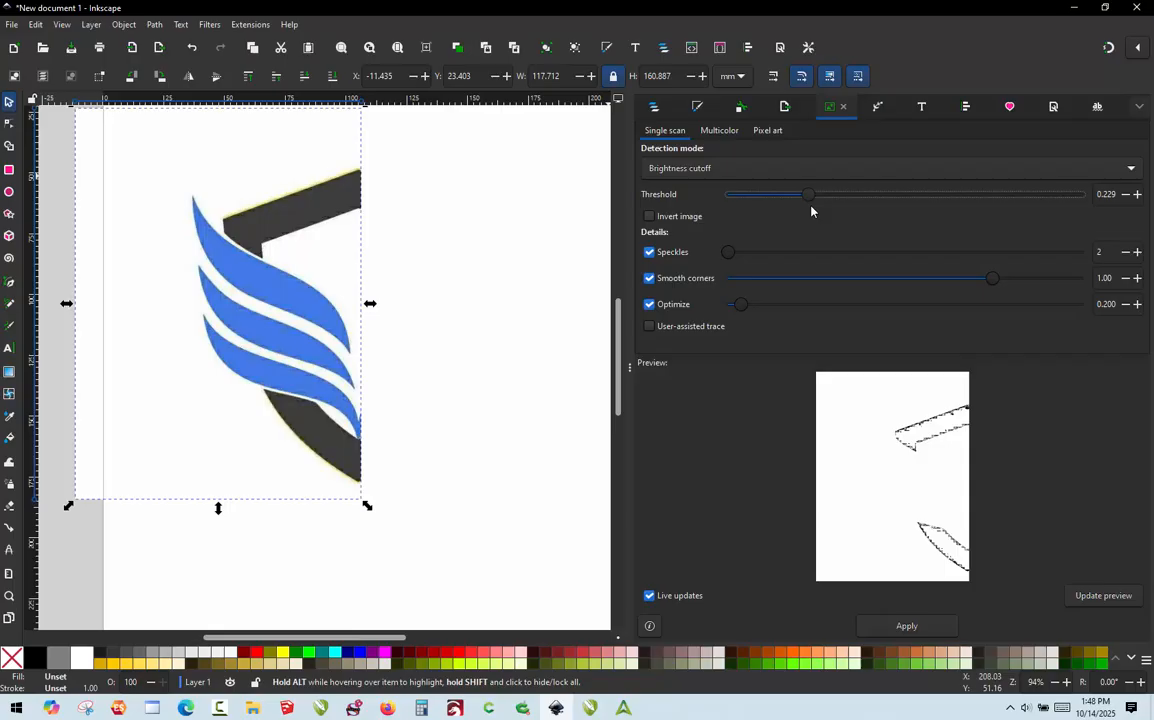
left_click_drag(811, 211, 821, 207)
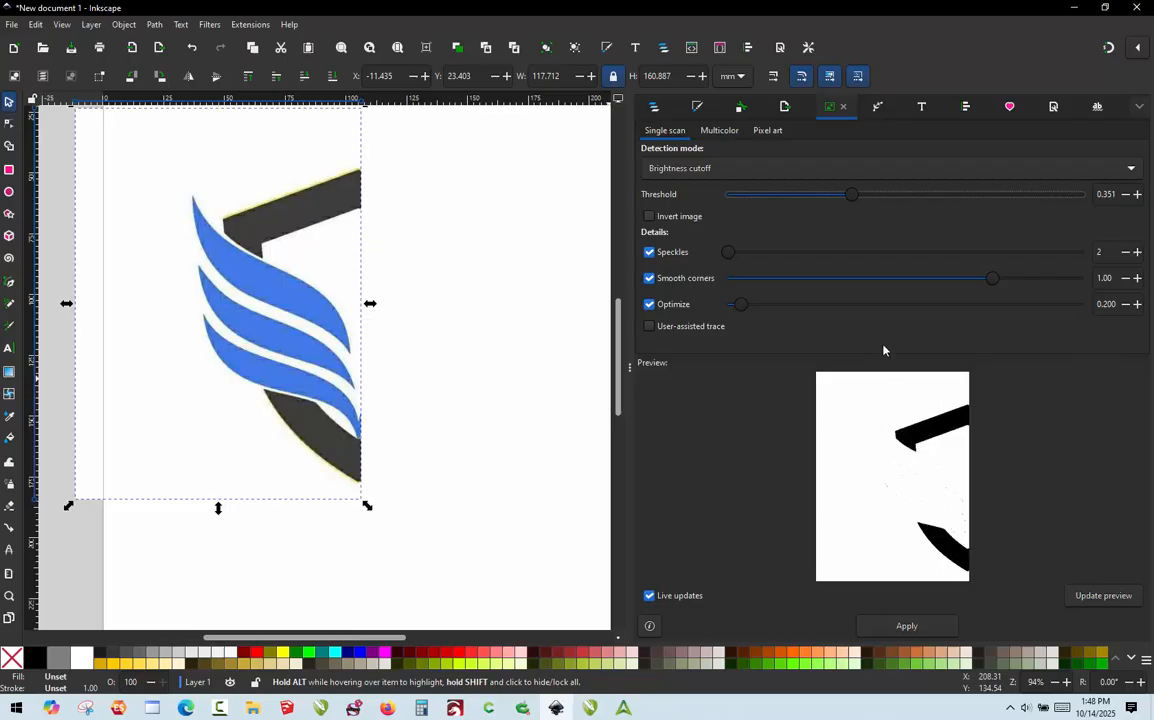
left_click_drag(851, 197, 897, 199)
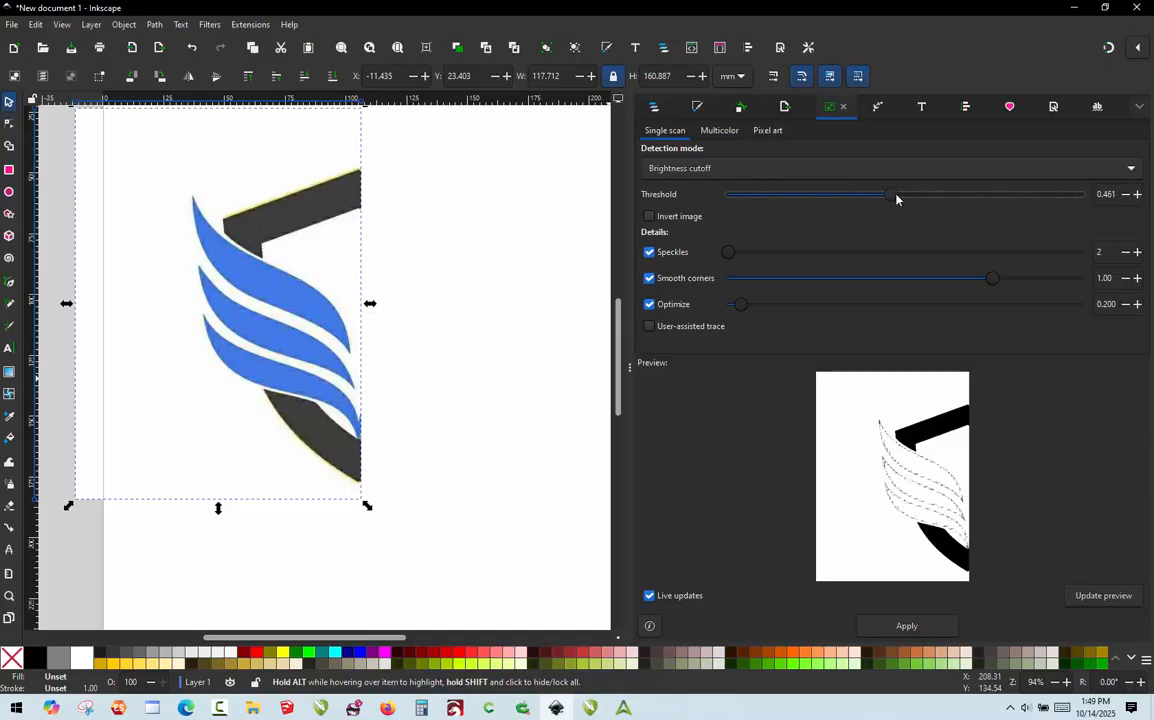
left_click_drag(903, 197, 950, 197)
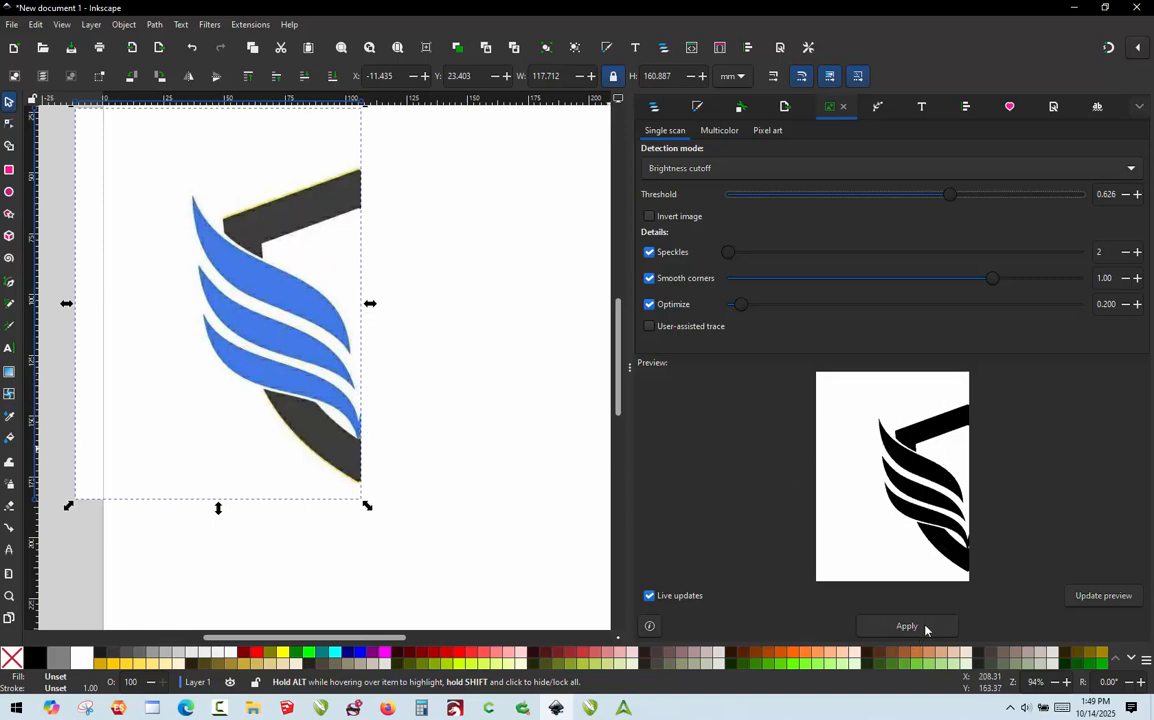
Apply the trace and move the traced path clear of the source image to about X 120.5, Y 129.5 mm
left_click(925, 628)
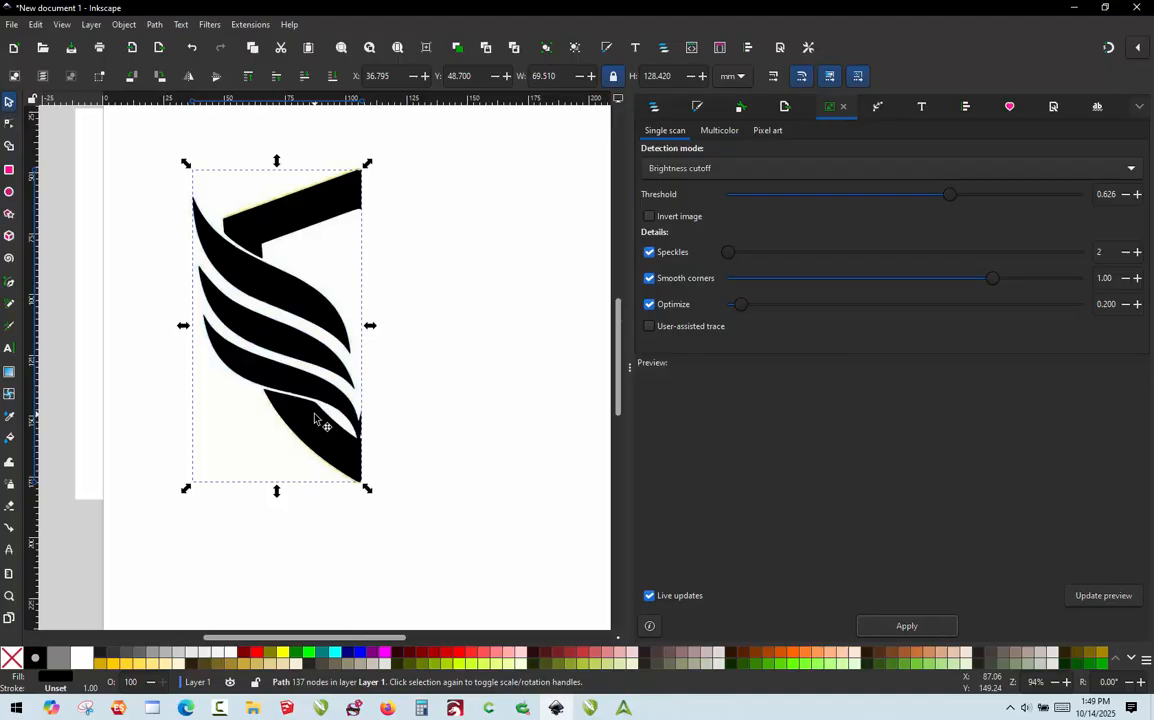
scroll(223, 262, "down", 2)
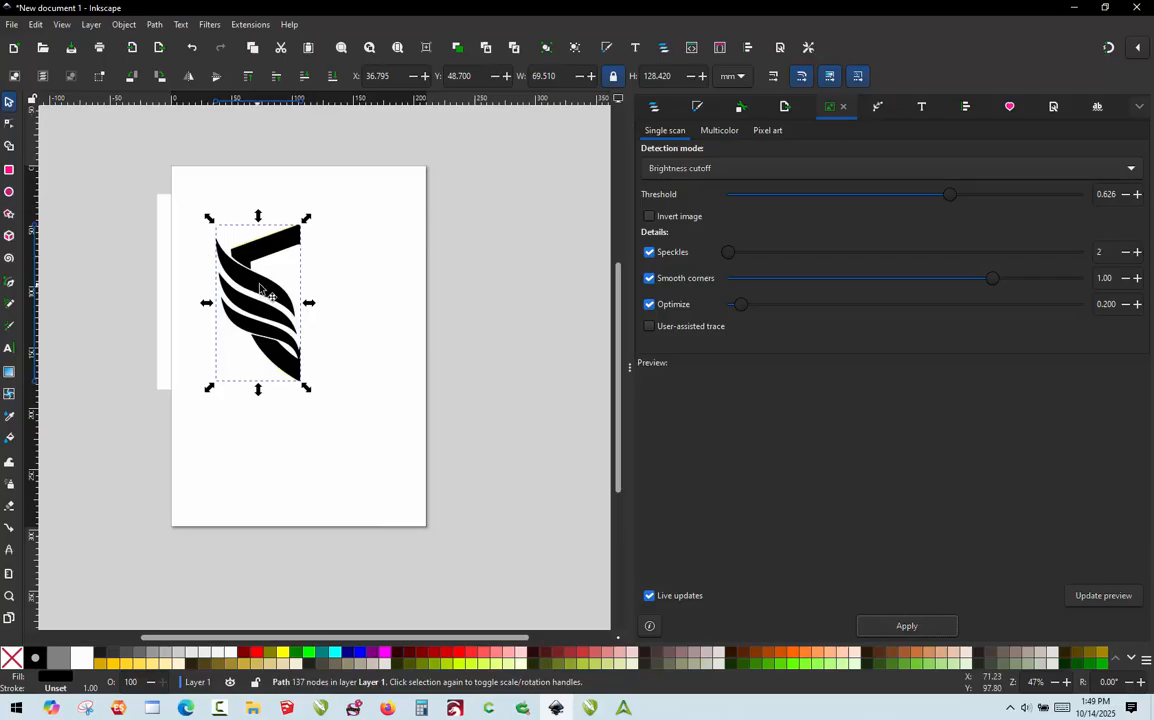
left_click_drag(284, 313, 403, 428)
Examine the traced path close up along the stripe edges, the cut ends of the bar and the junction near the lower tip
scroll(381, 370, "up", 7)
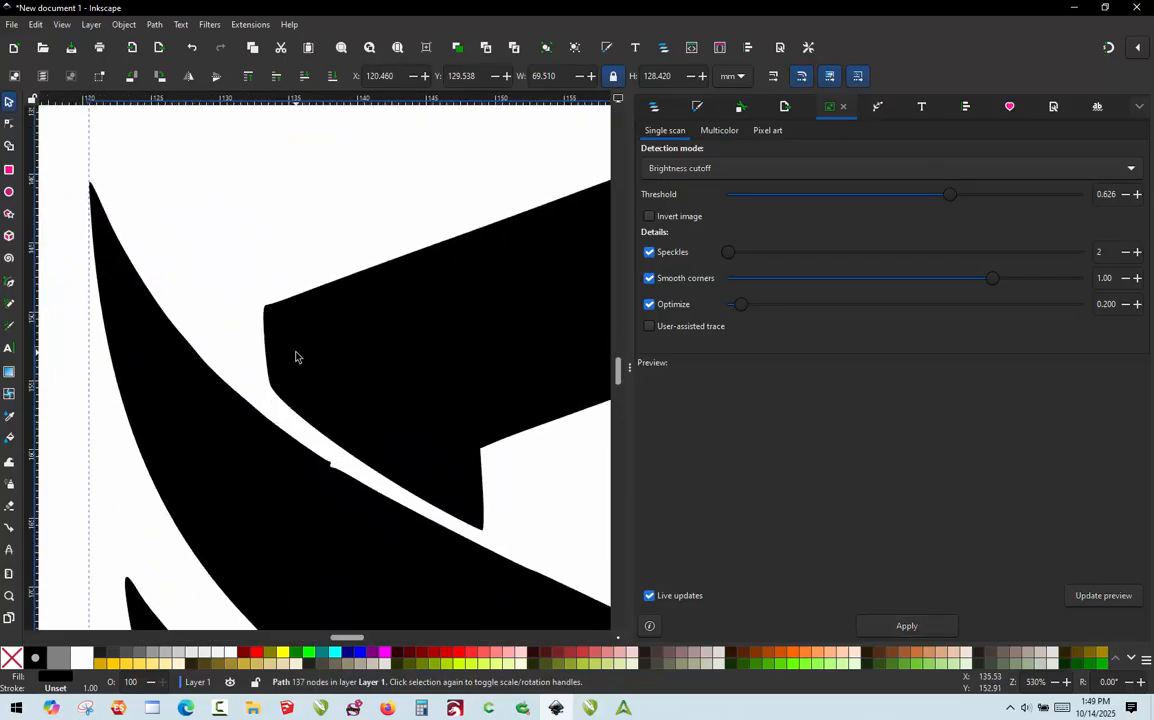
scroll(301, 361, "down", 2)
scroll(309, 394, "up", 2)
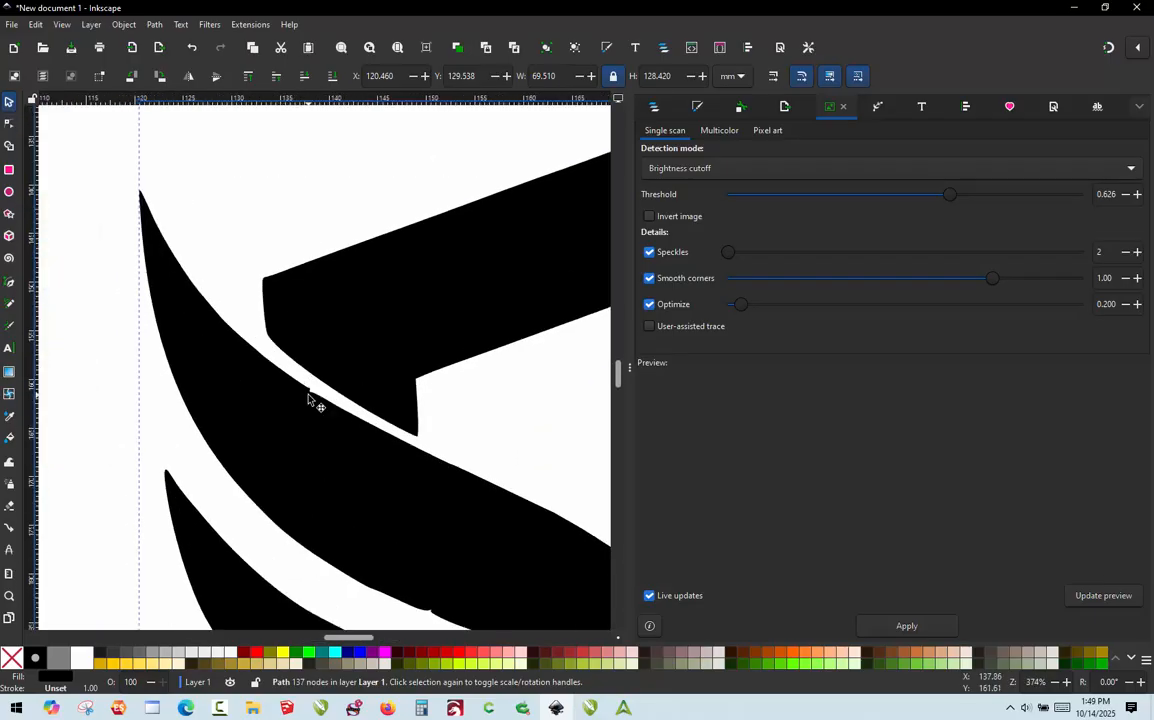
scroll(306, 399, "up", 2)
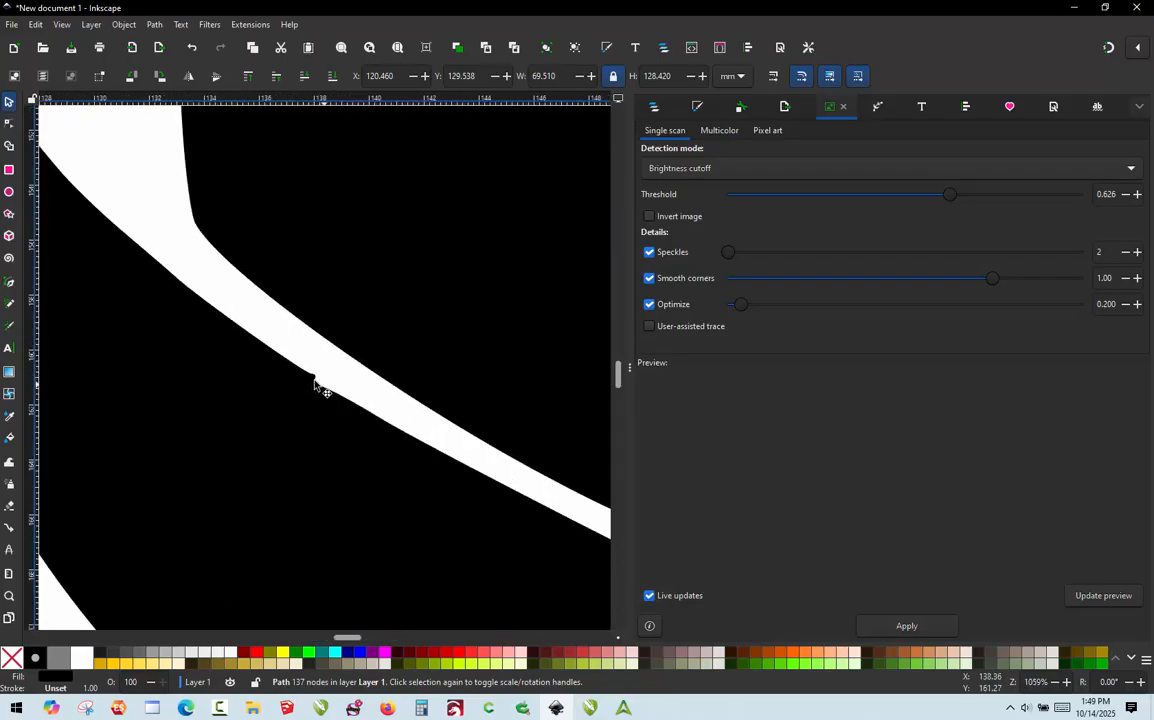
scroll(361, 221, "down", 6)
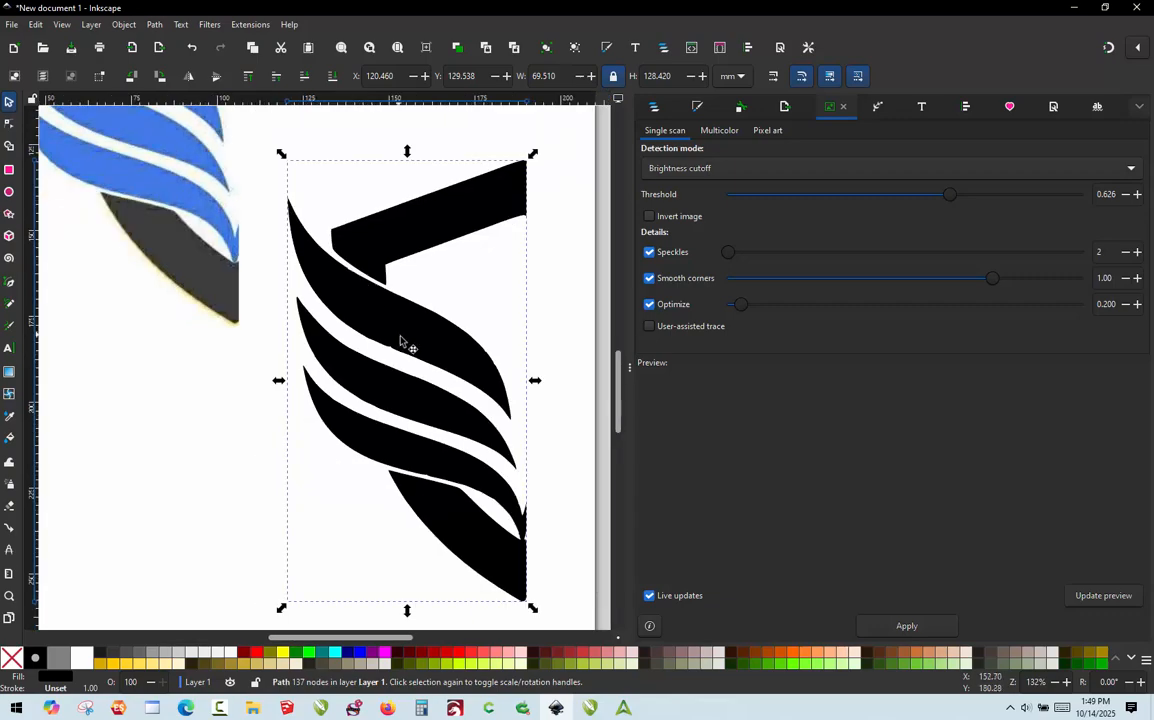
scroll(554, 536, "up", 6)
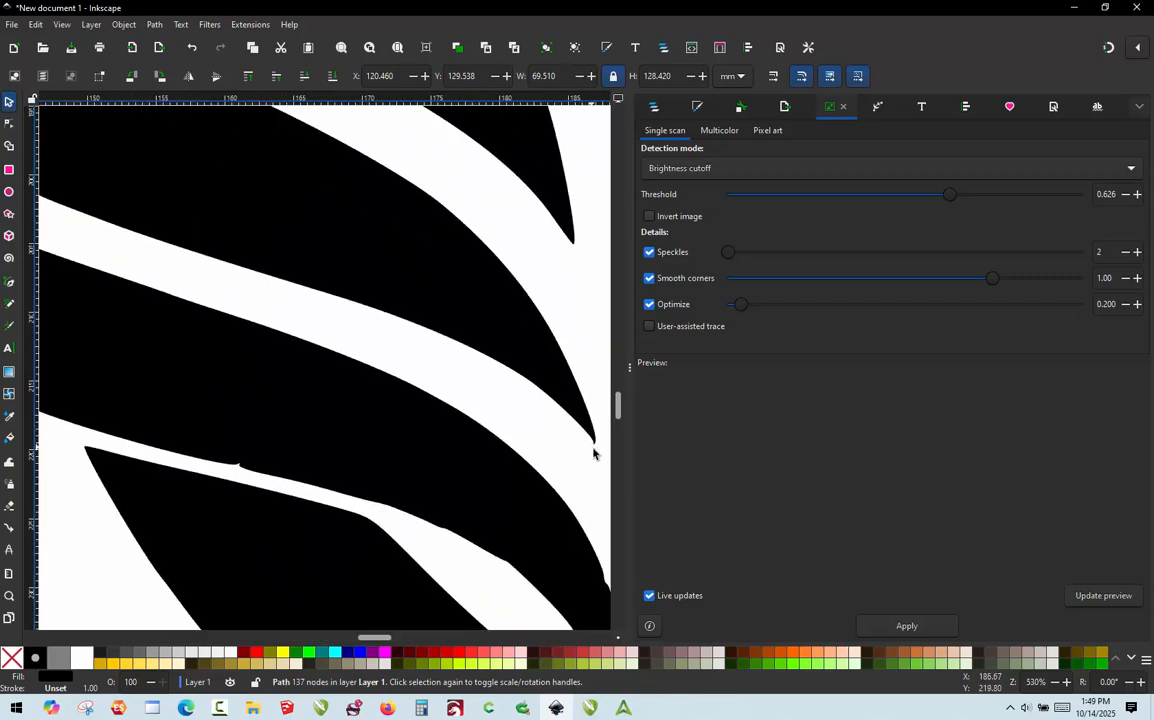
scroll(464, 357, "down", 4)
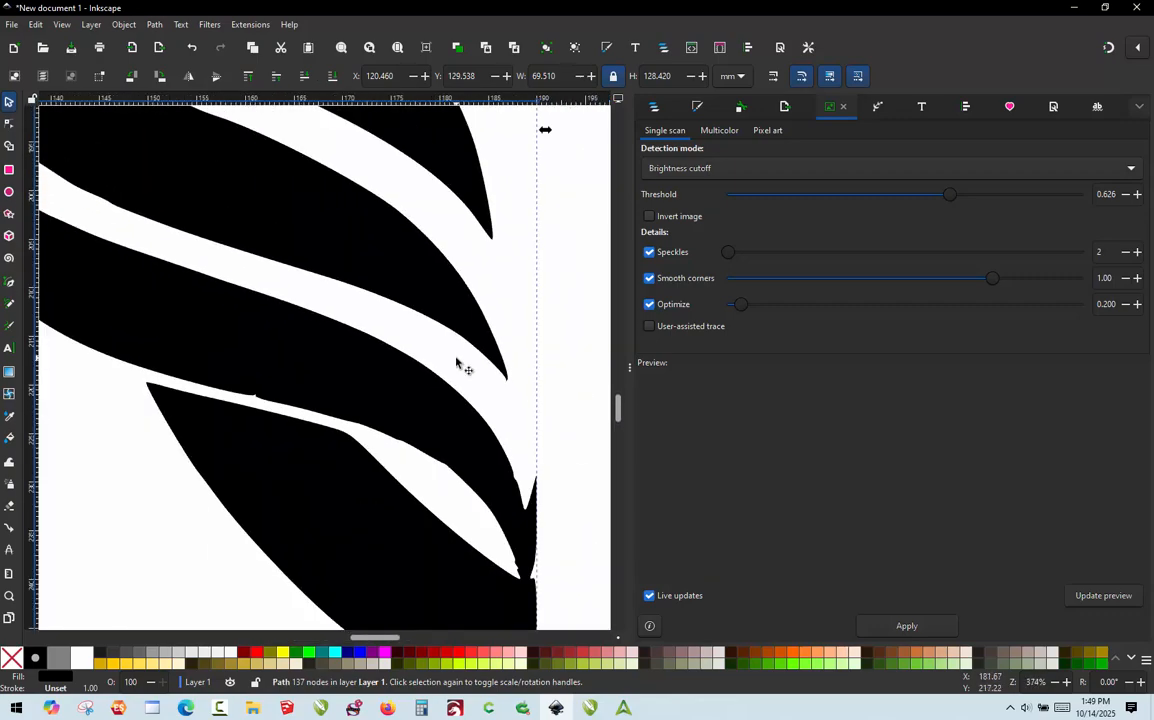
scroll(490, 458, "down", 3)
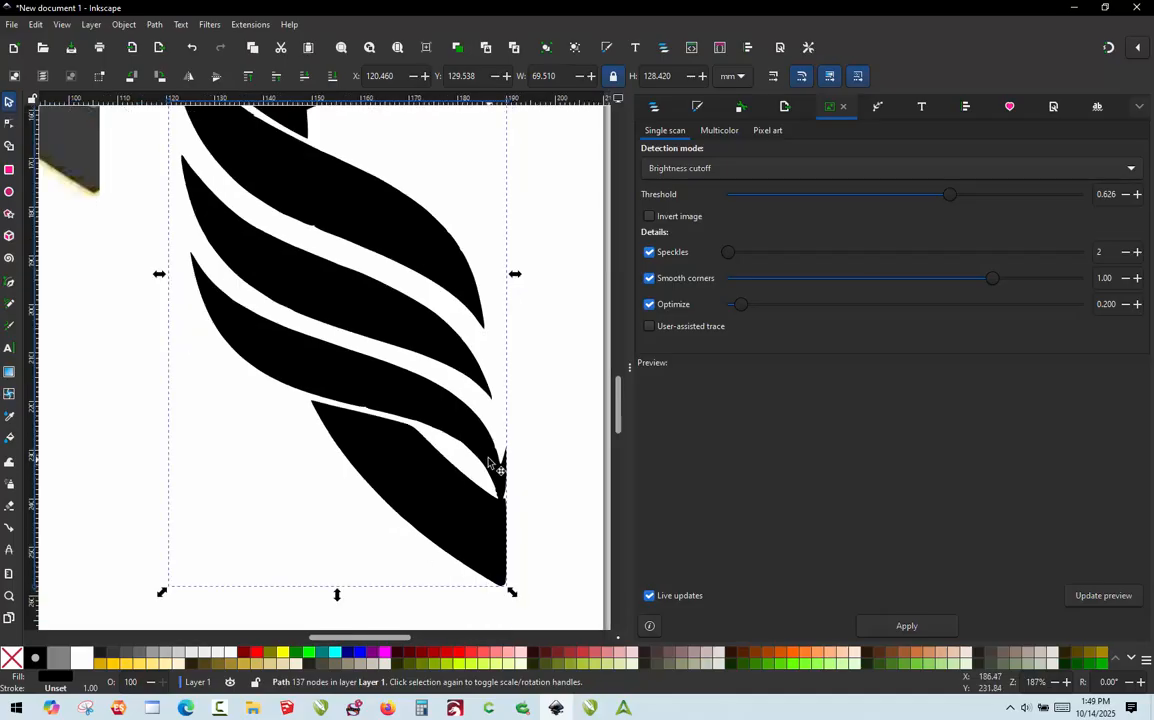
scroll(538, 196, "up", 5)
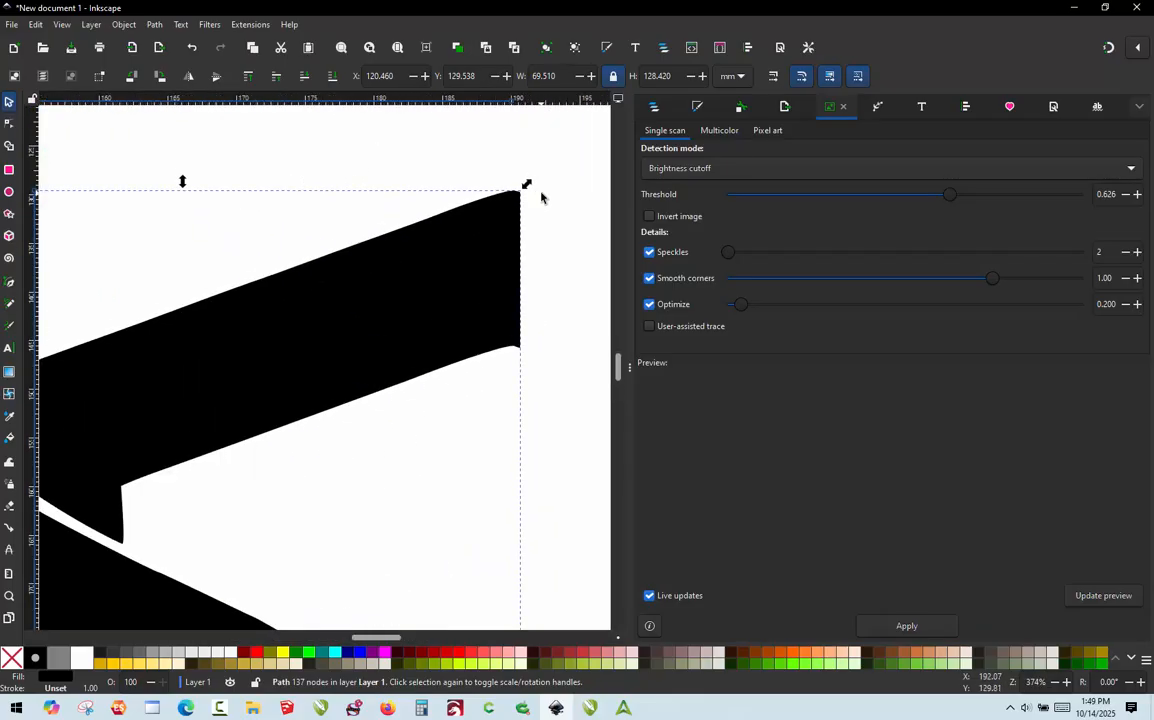
scroll(541, 197, "down", 3)
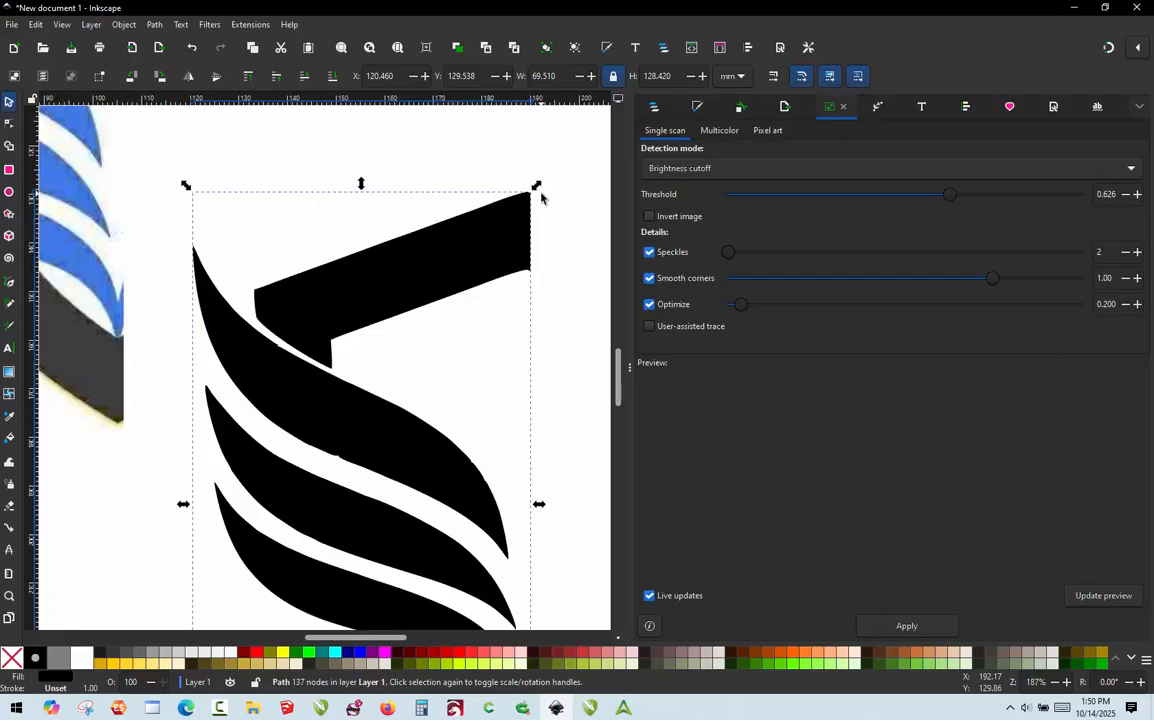
scroll(434, 191, "down", 2)
scroll(479, 479, "up", 3)
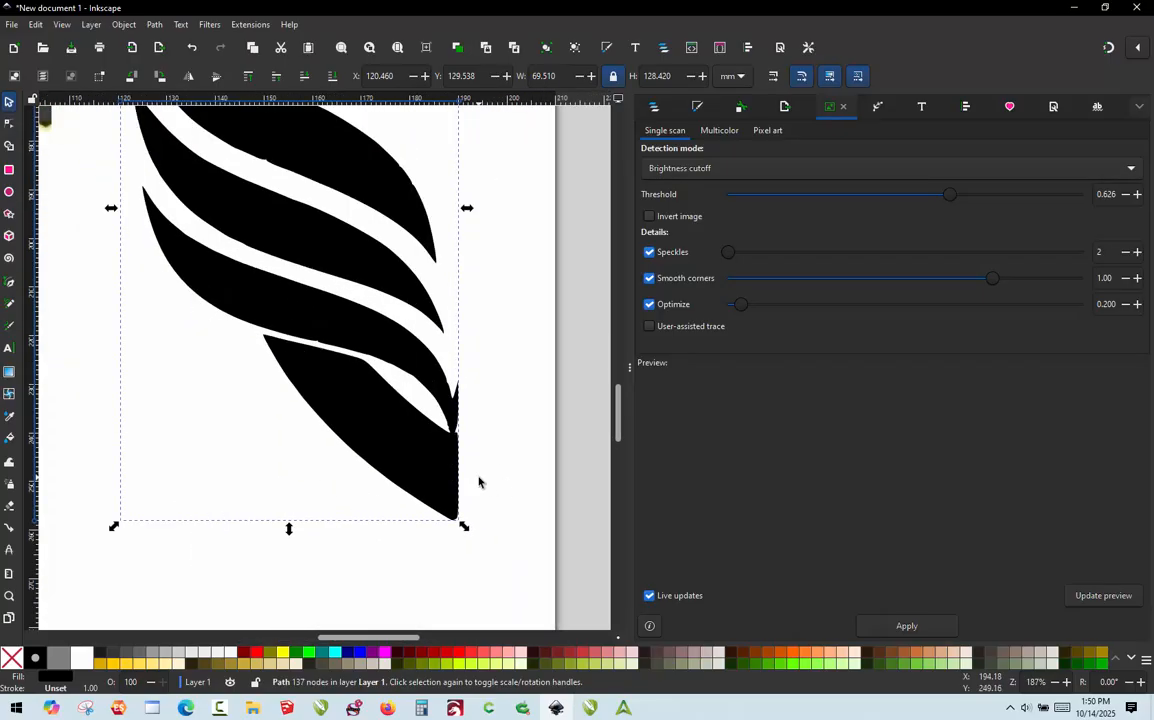
scroll(426, 447, "up", 2)
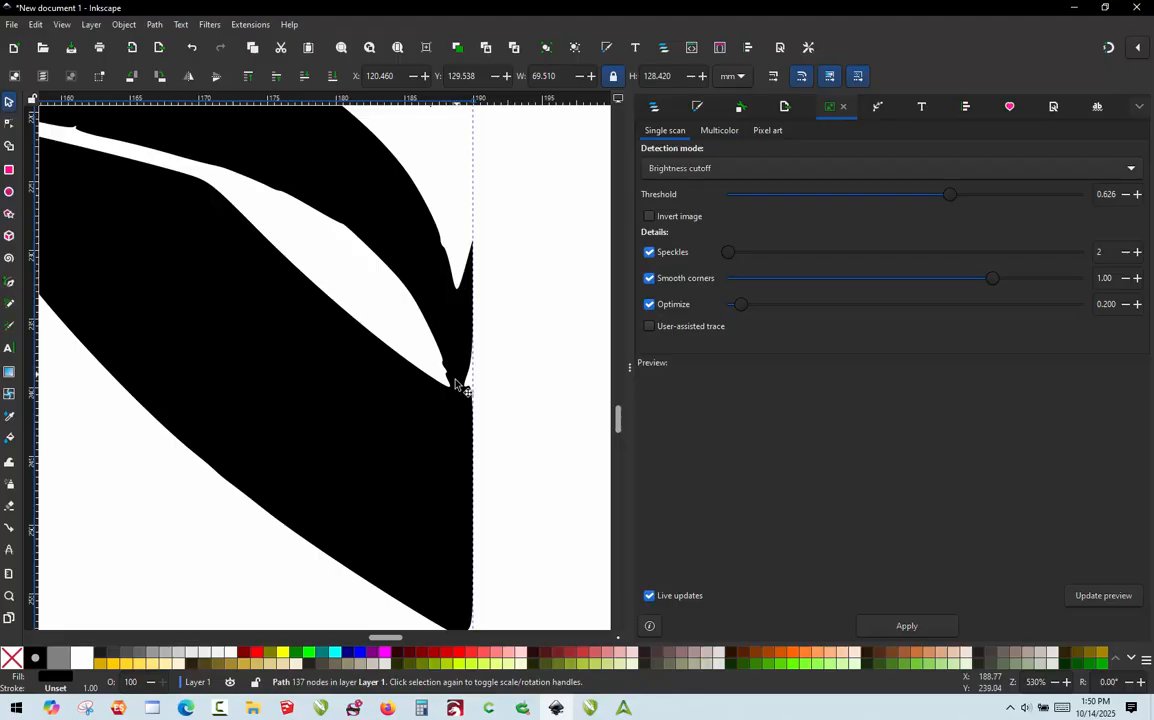
scroll(471, 443, "down", 4)
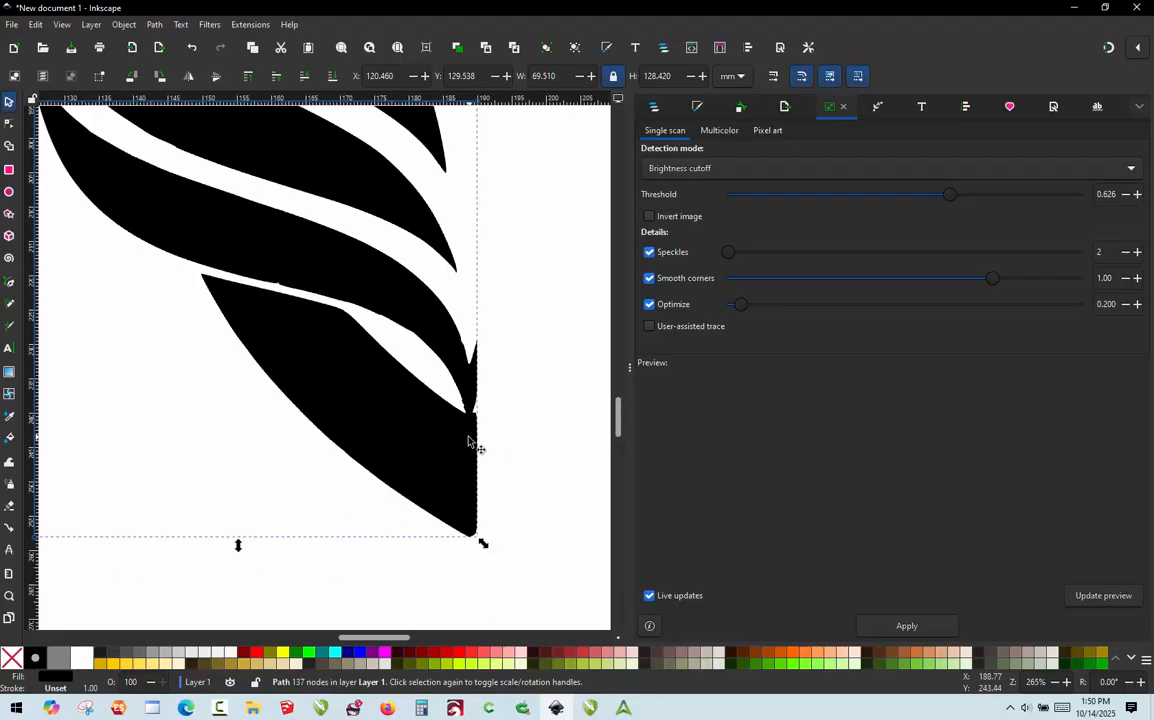
scroll(470, 440, "down", 1)
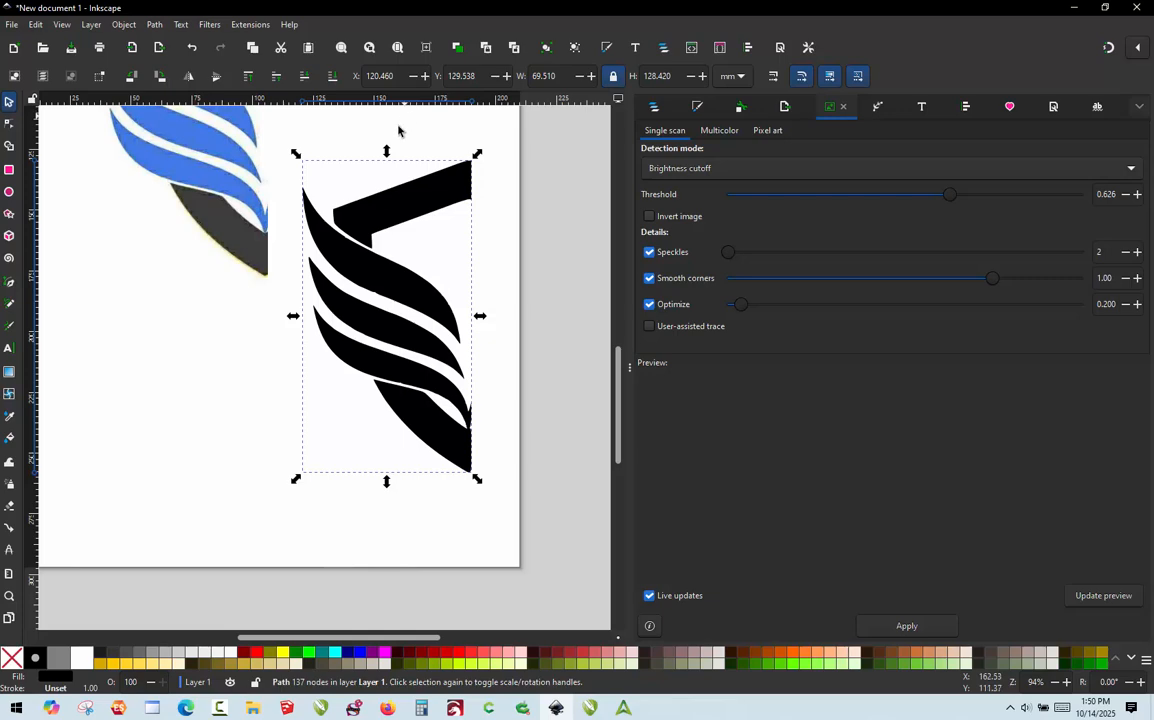
Shift the traced path slightly and, with snapping enabled, draw a rectangle about 34.5 by 154.9 mm just beyond its straight cut edge
left_click_drag(405, 285, 418, 291)
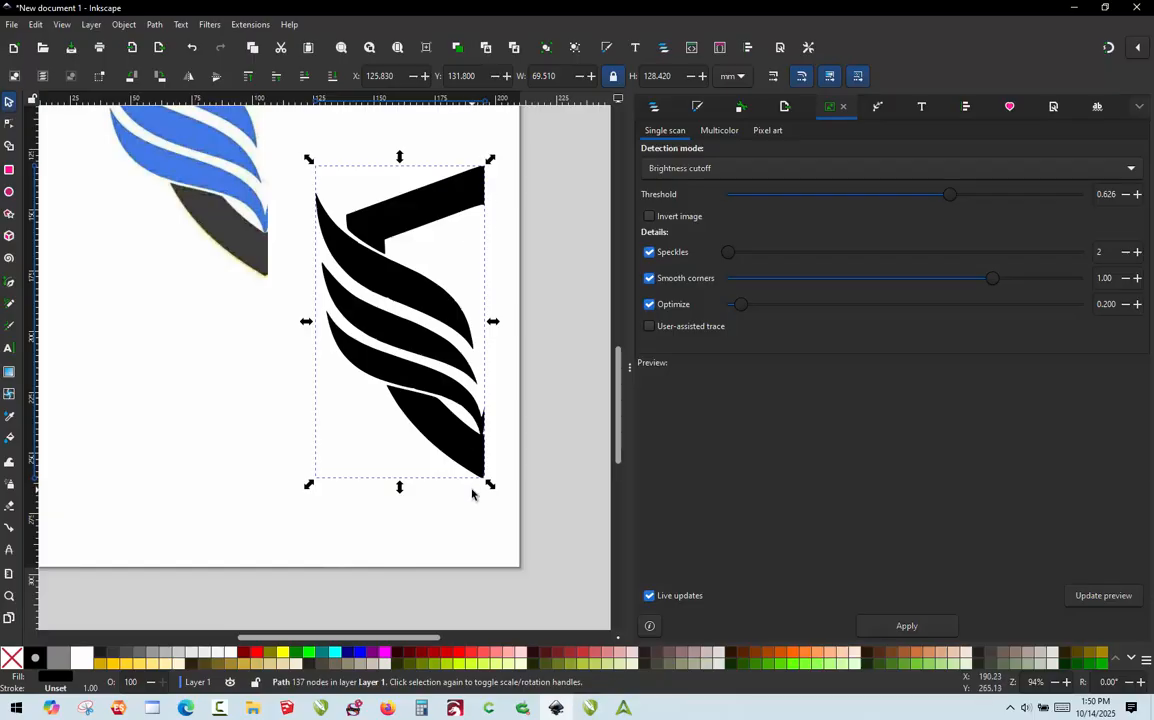
left_click(1109, 49)
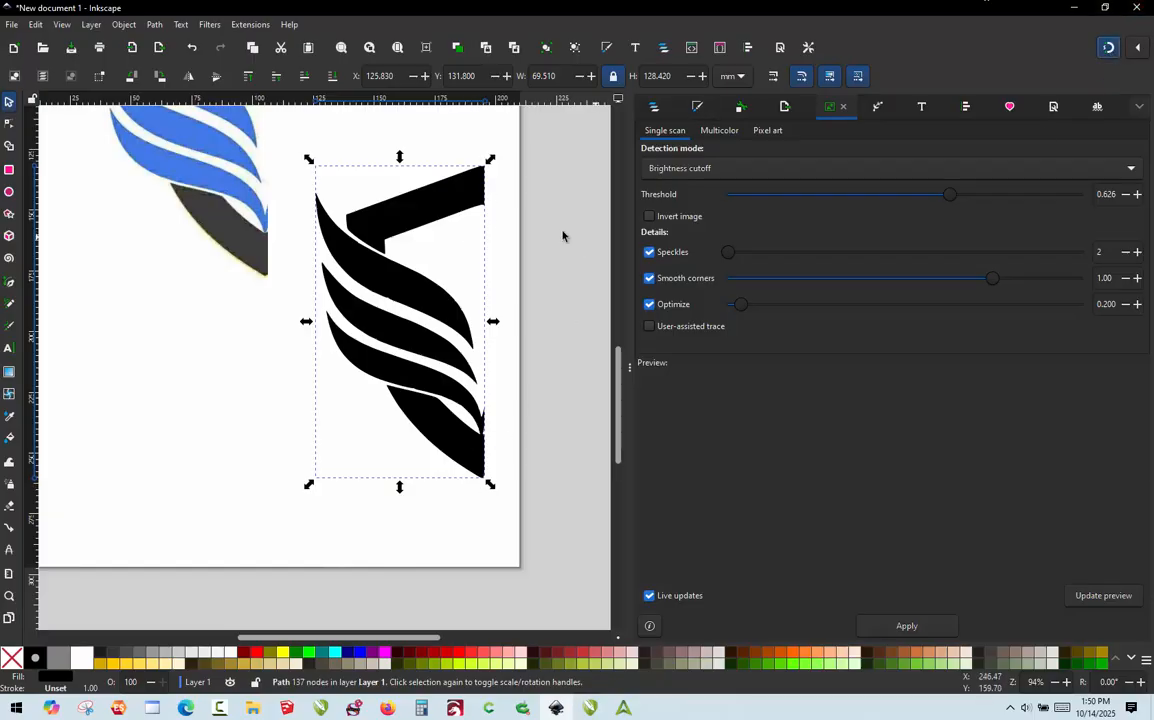
left_click(16, 170)
left_click_drag(519, 128, 491, 503)
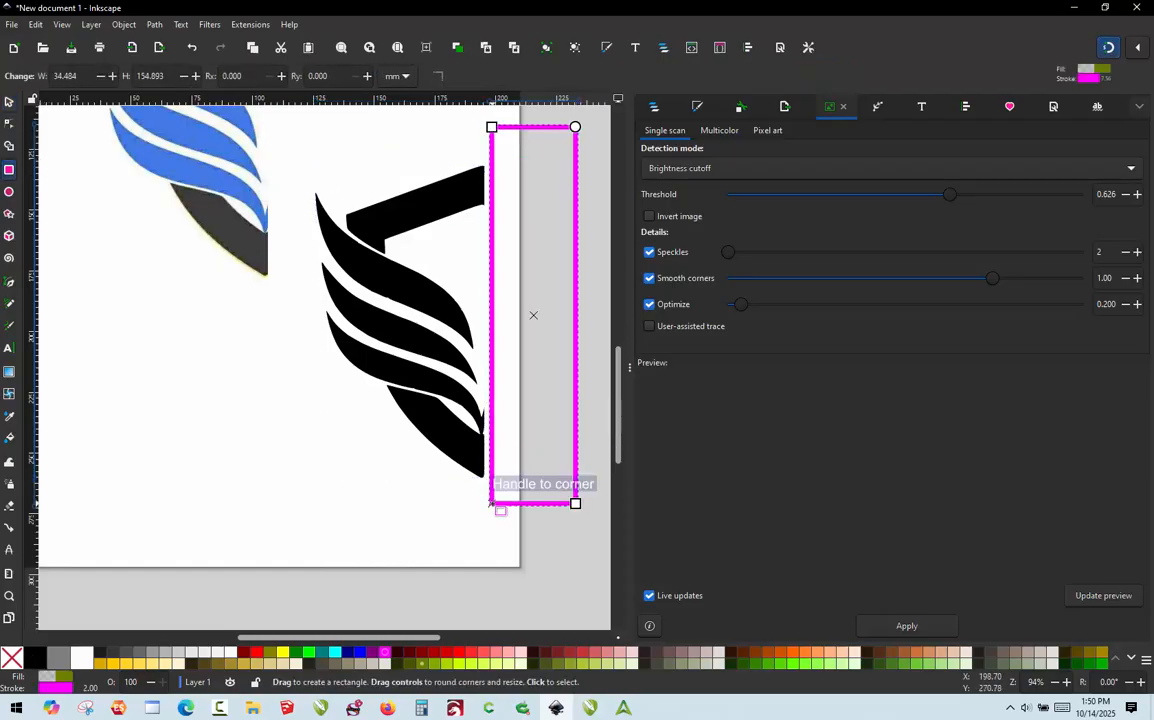
Switch to outline display and extend the rectangle's near side toward the traced path, to a width of about 38.6 mm
key("ctrl+KP_5")
scroll(443, 303, "up", 1)
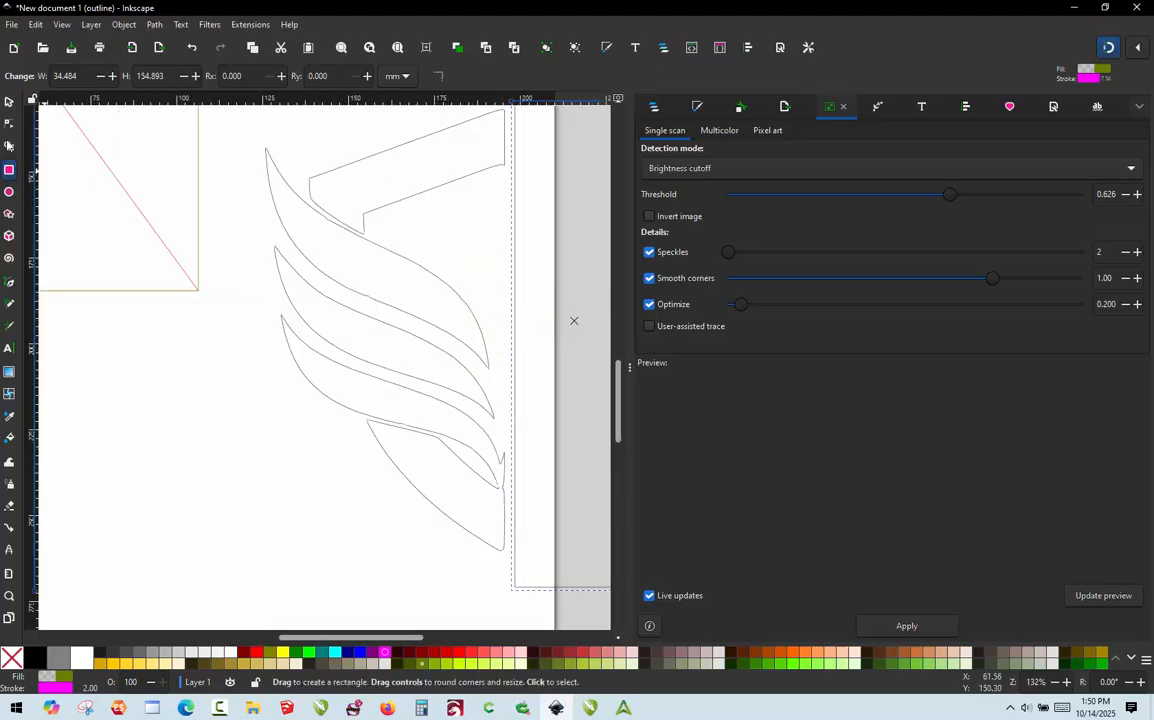
left_click(8, 101)
scroll(350, 224, "down", 1)
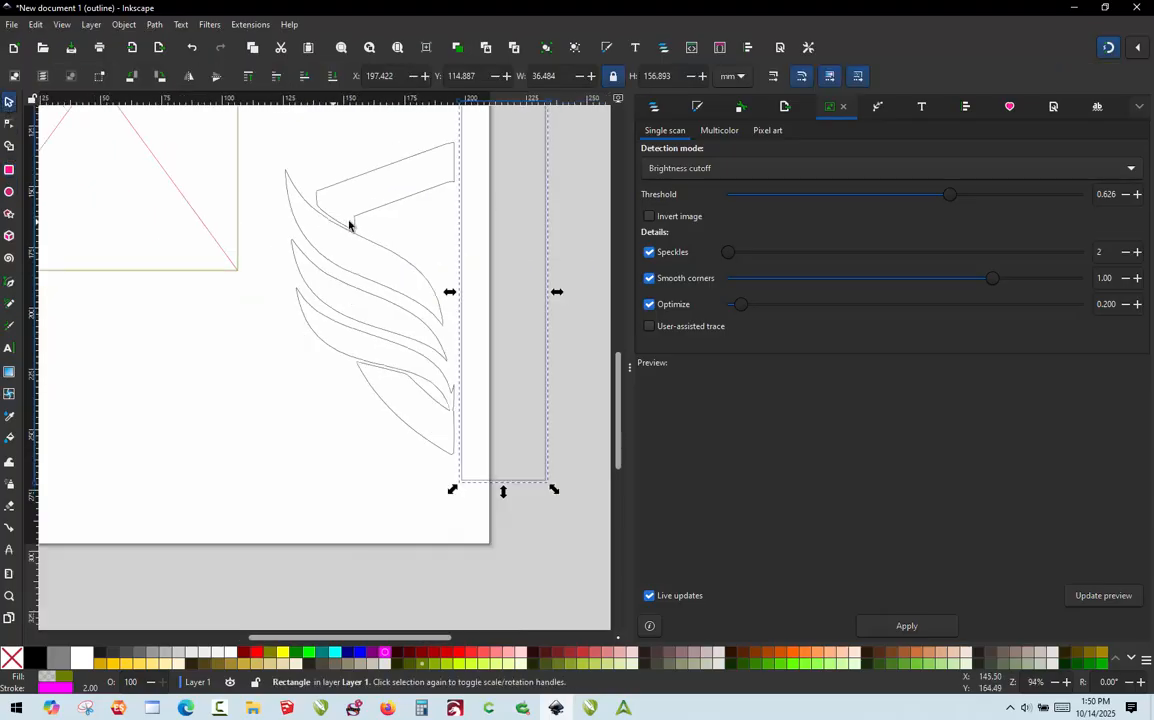
scroll(394, 440, "up", 1)
scroll(426, 395, "up", 1)
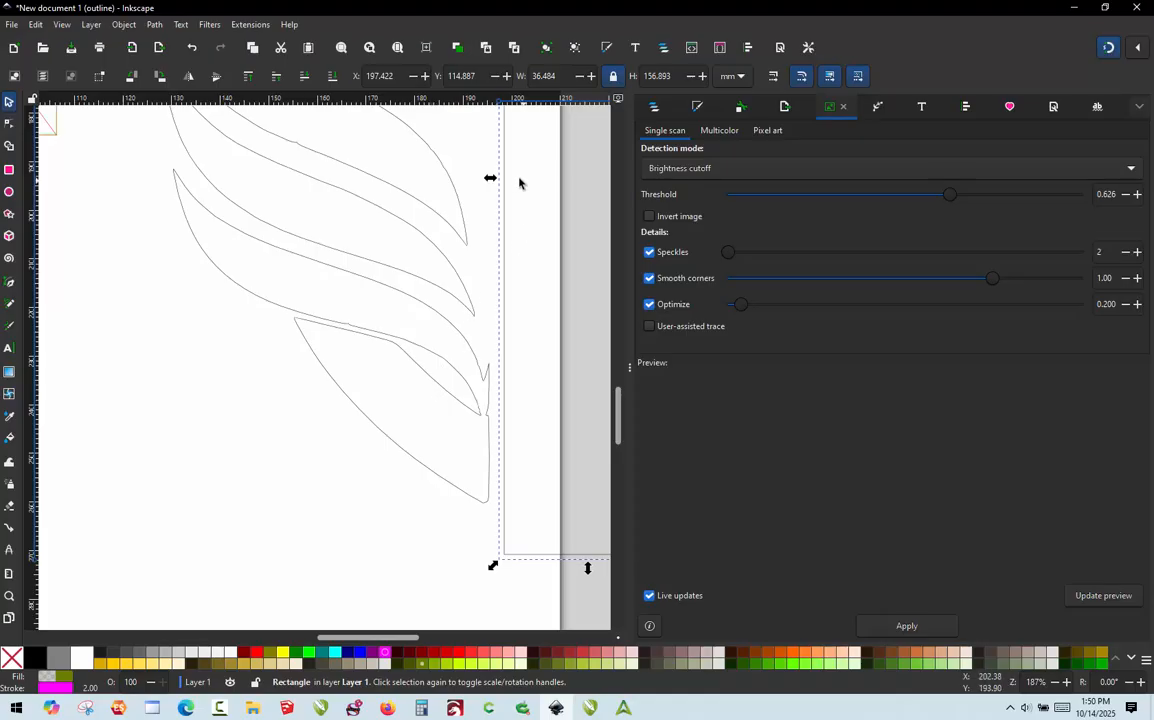
left_click_drag(489, 178, 447, 178)
left_click_drag(430, 372, 485, 380)
scroll(497, 428, "up", 2)
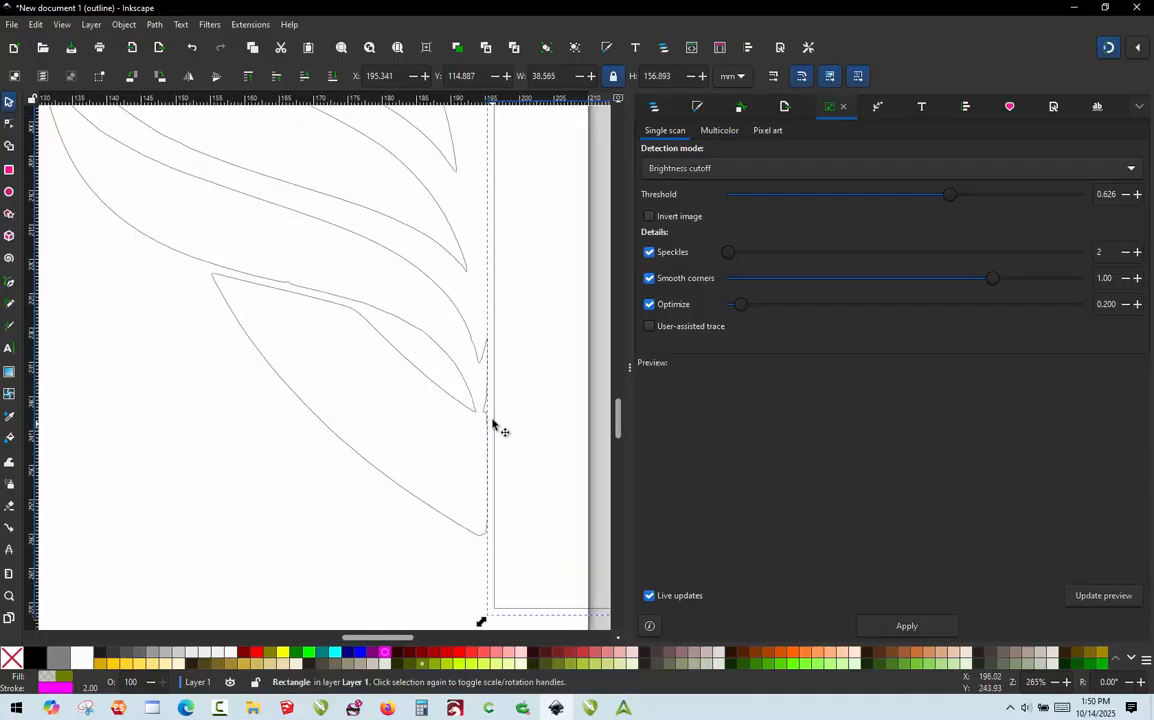
Extend the rectangle further over the traced path's ragged cut edge, to about 41.1 mm wide with its near side at X 192.85 mm
scroll(512, 340, "down", 2)
scroll(512, 237, "up", 2)
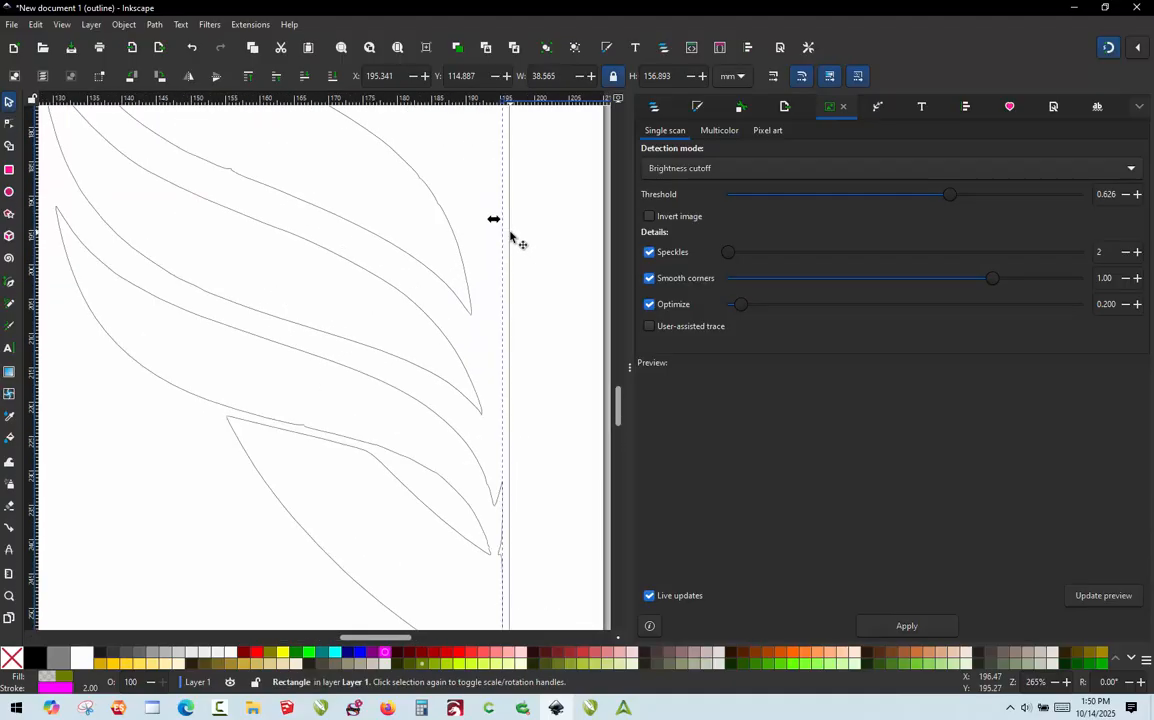
left_click_drag(489, 216, 468, 237)
scroll(500, 219, "down", 2)
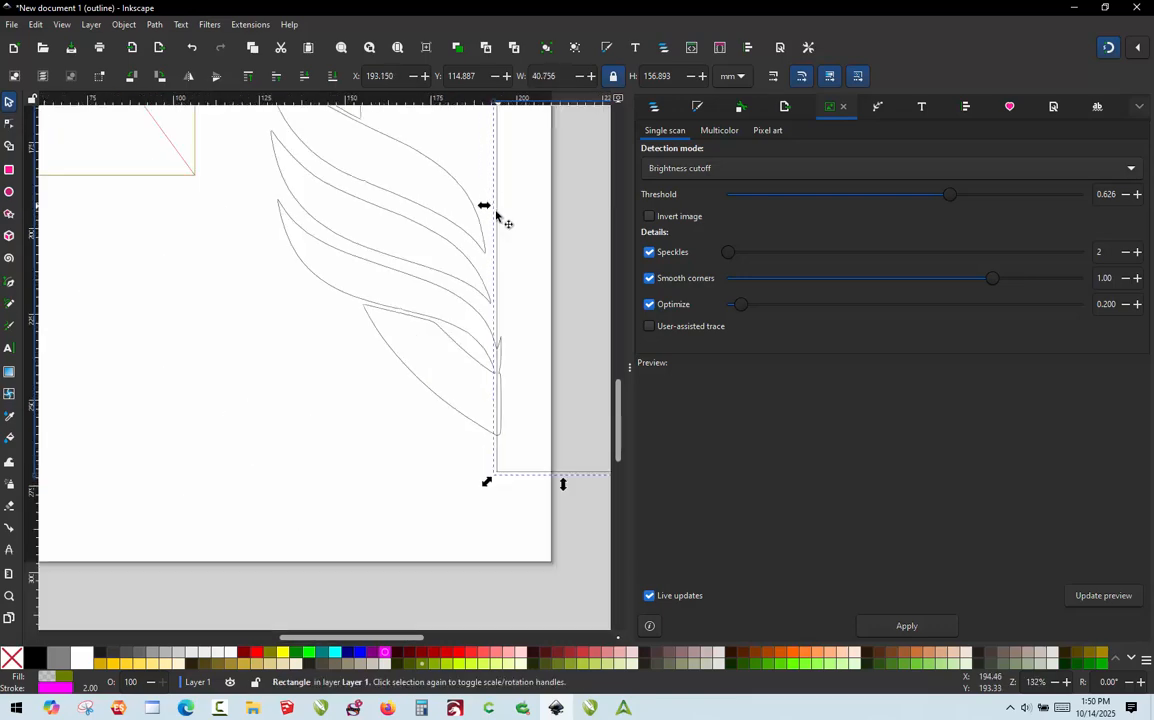
scroll(482, 460, "up", 1)
scroll(482, 460, "up", 2)
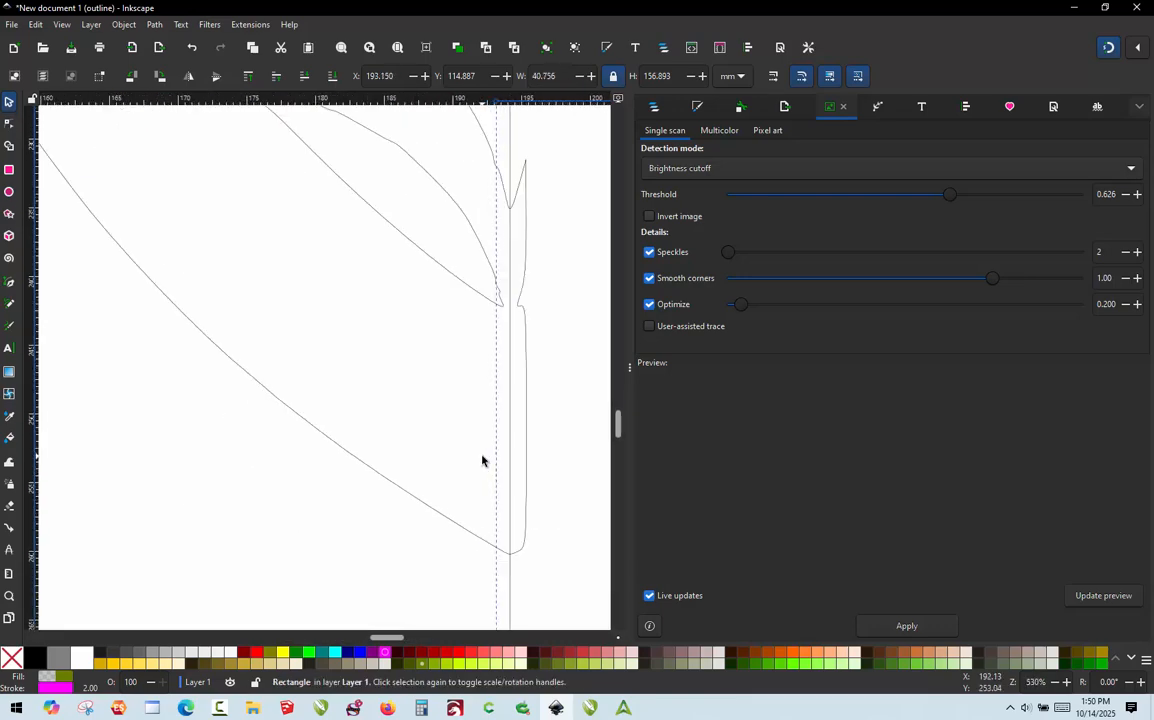
scroll(482, 460, "down", 4)
scroll(467, 186, "up", 3)
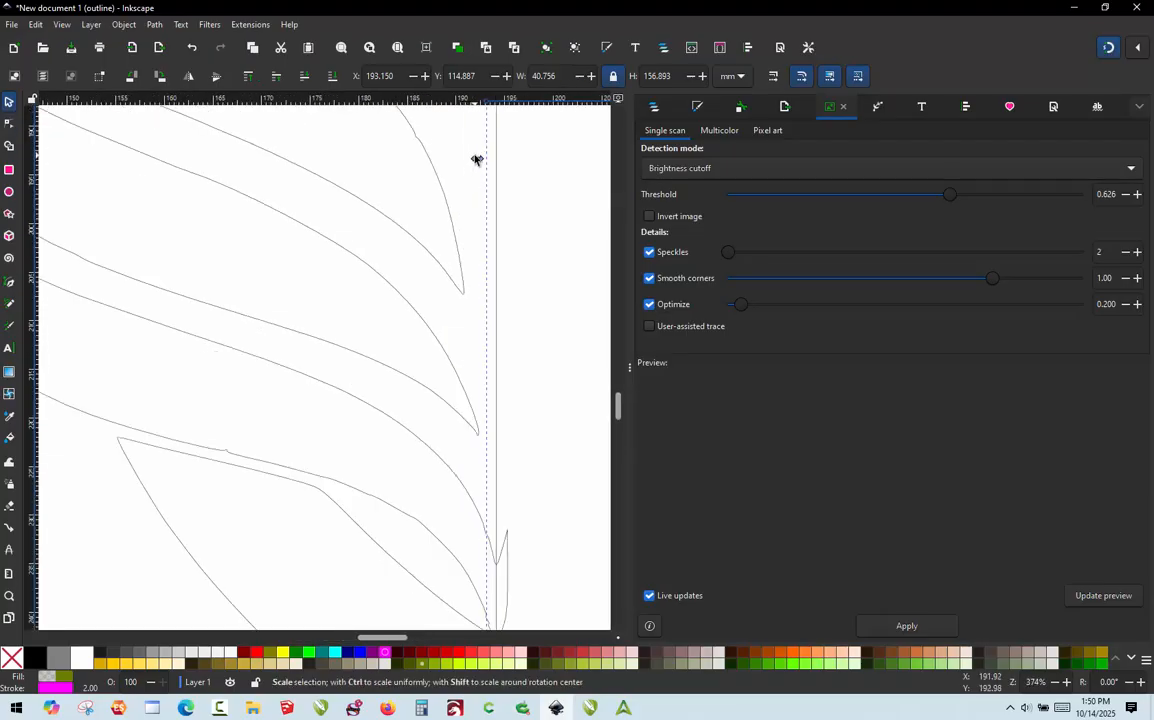
scroll(477, 160, "up", 1)
left_click_drag(482, 161, 479, 162)
scroll(471, 327, "down", 3)
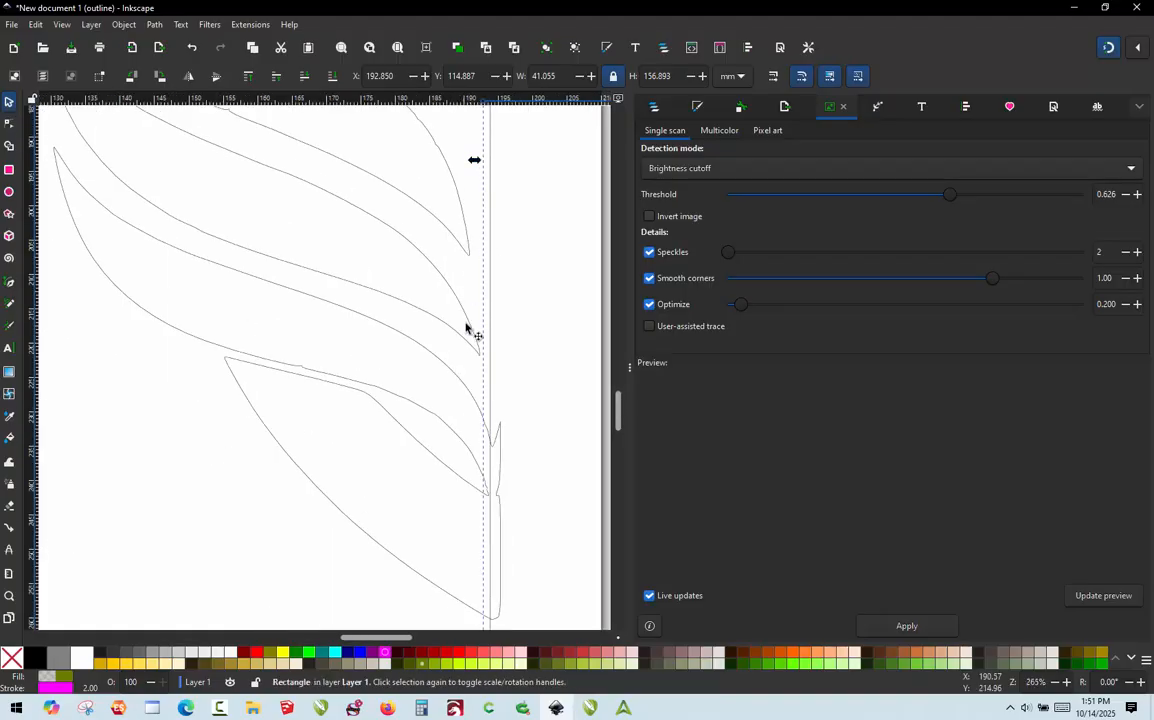
Subtract the rectangle from the traced path with Difference to trim its ragged cut edge straight
scroll(484, 502, "down", 3)
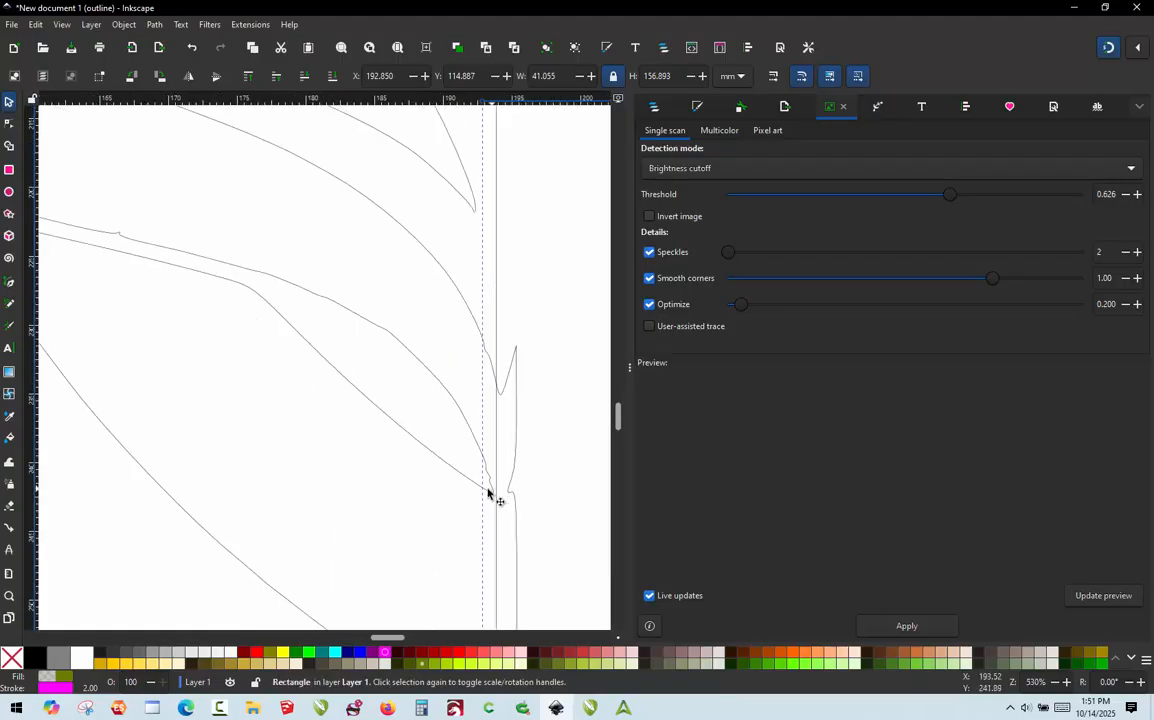
scroll(443, 610, "down", 3)
scroll(464, 440, "down", 3)
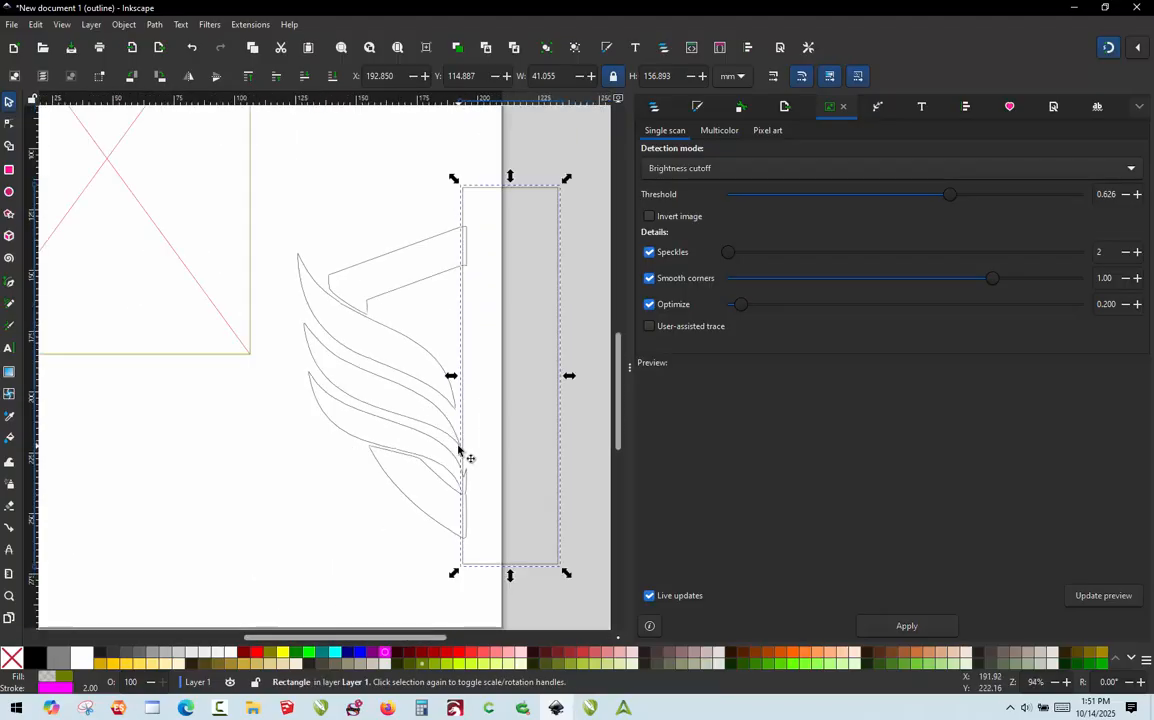
scroll(476, 222, "up", 5)
scroll(476, 222, "down", 4)
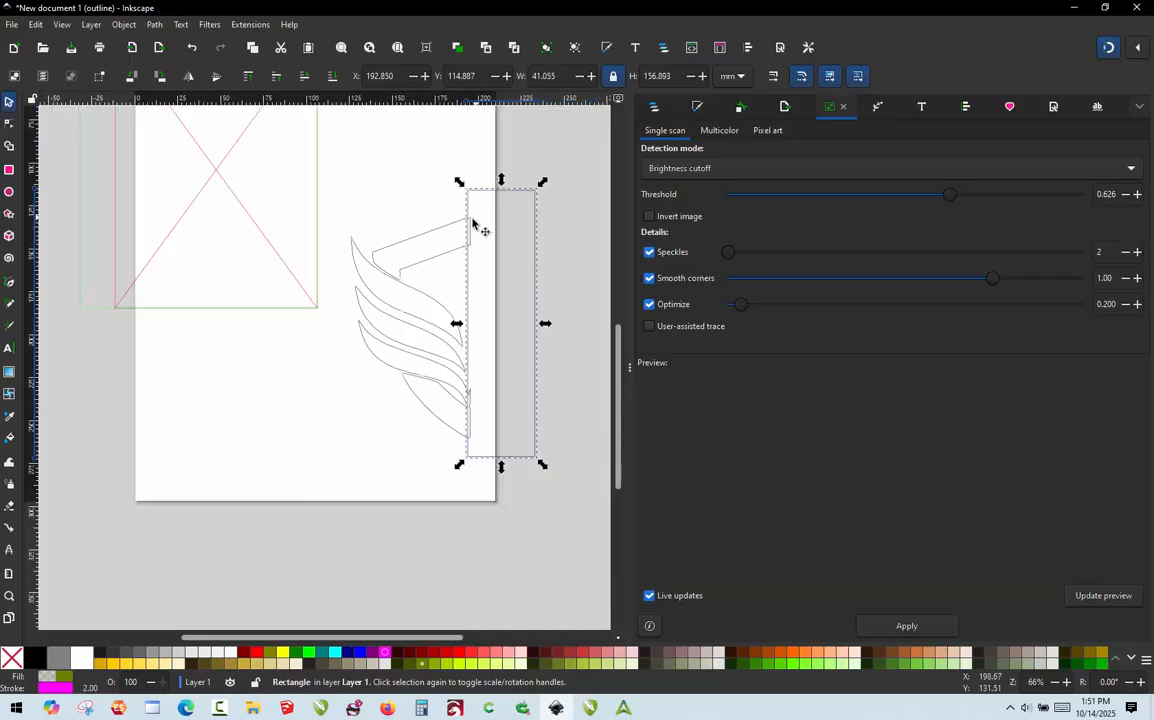
left_click(430, 259, "shift")
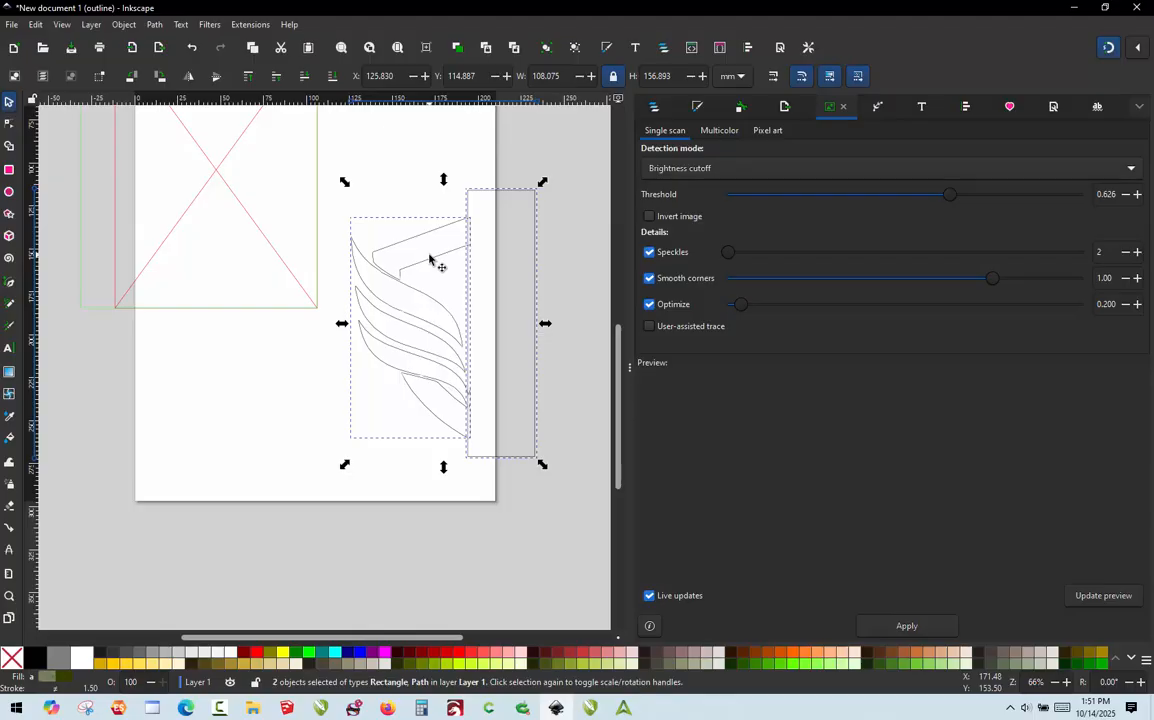
left_click(155, 25)
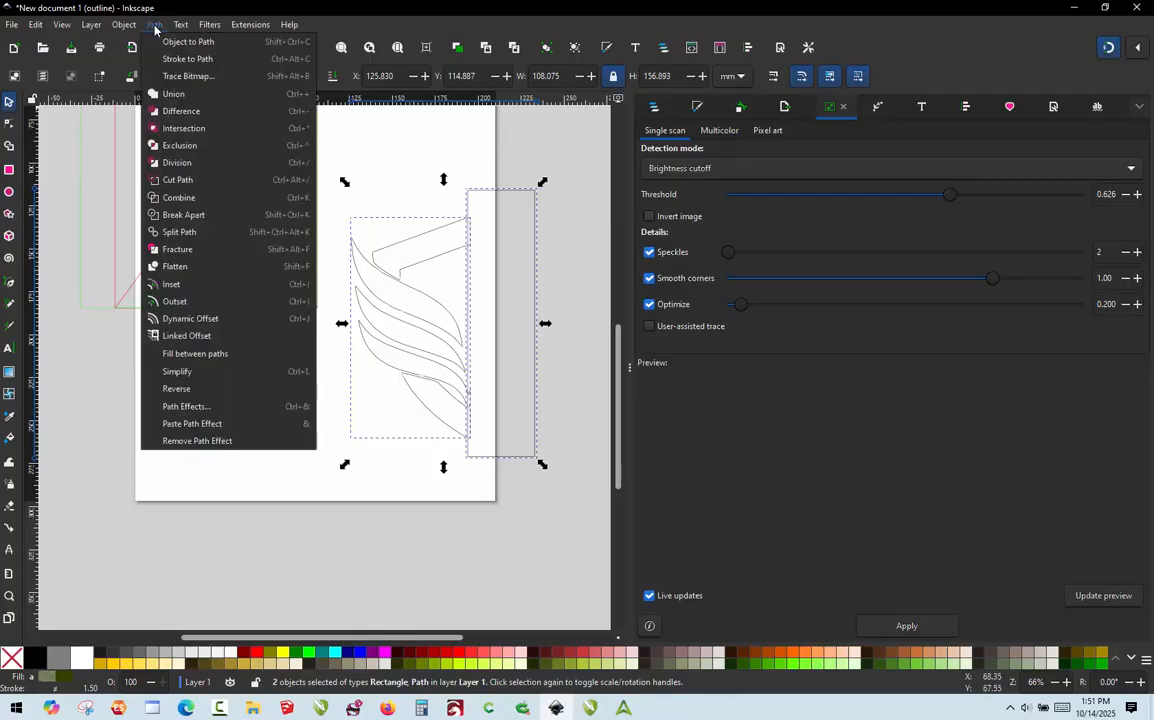
left_click(181, 114)
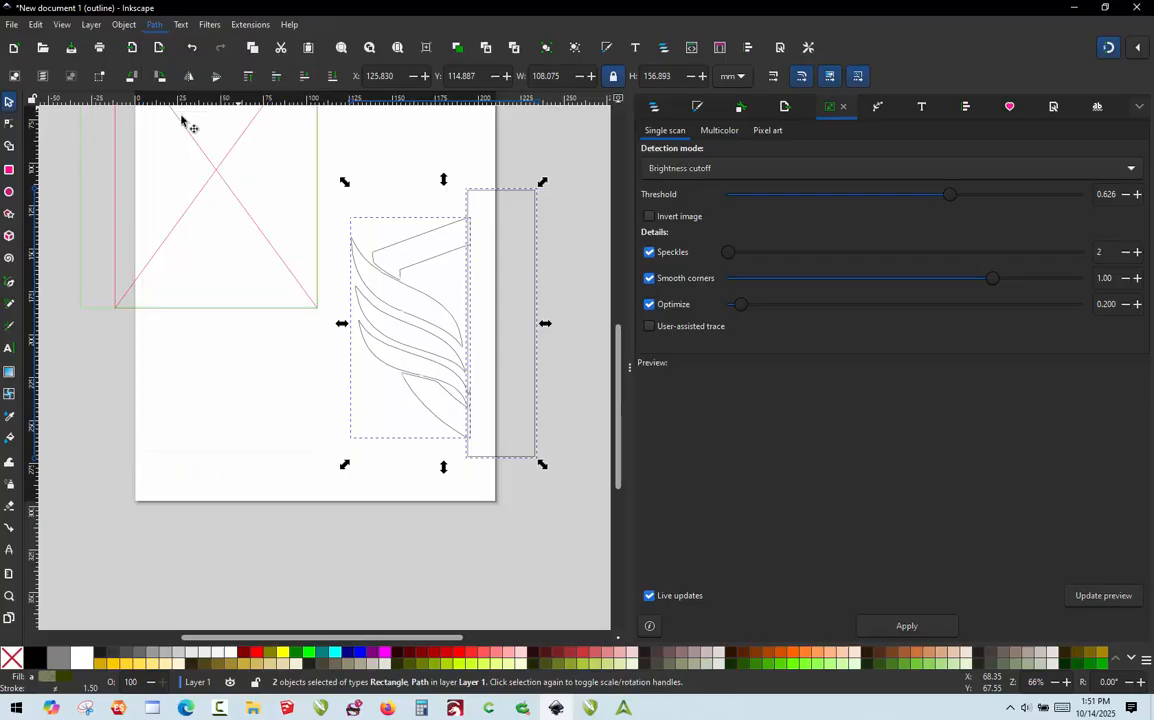
left_click(406, 168)
Check the trimmed edge at the bar end and the lower tip, and restore the normal display mode
scroll(435, 221, "up", 3, "ctrl")
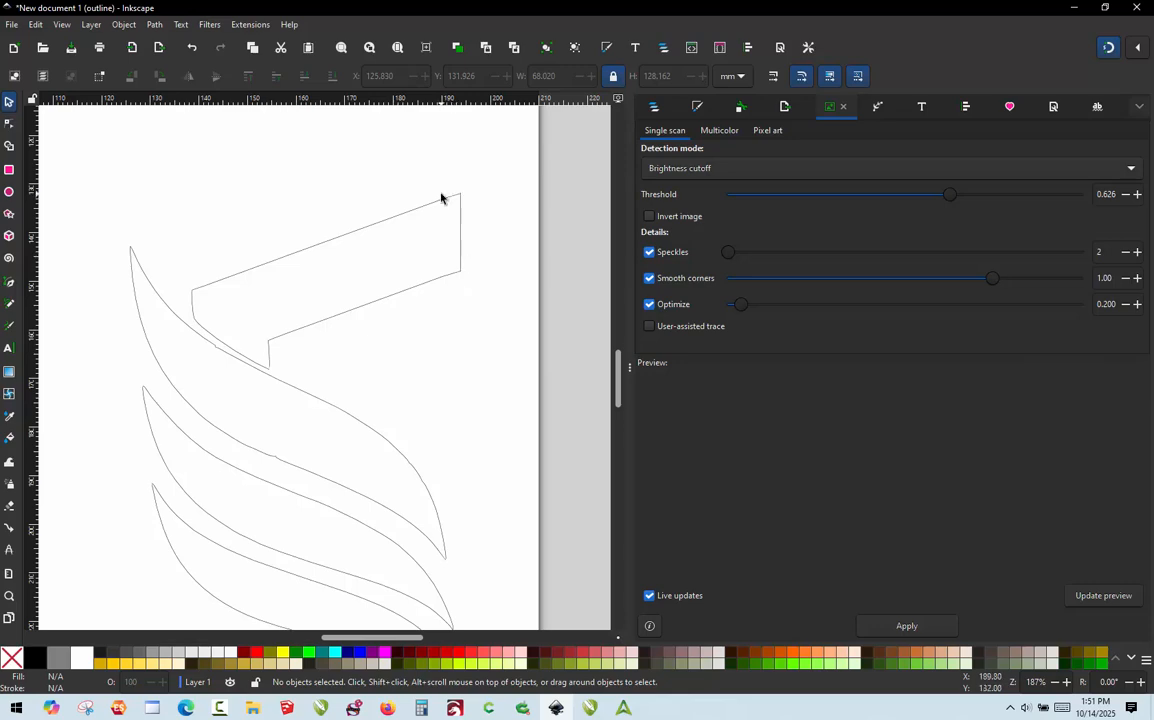
scroll(440, 196, "down", 3, "ctrl")
scroll(444, 398, "up", 3, "ctrl")
scroll(444, 398, "up", 2, "ctrl")
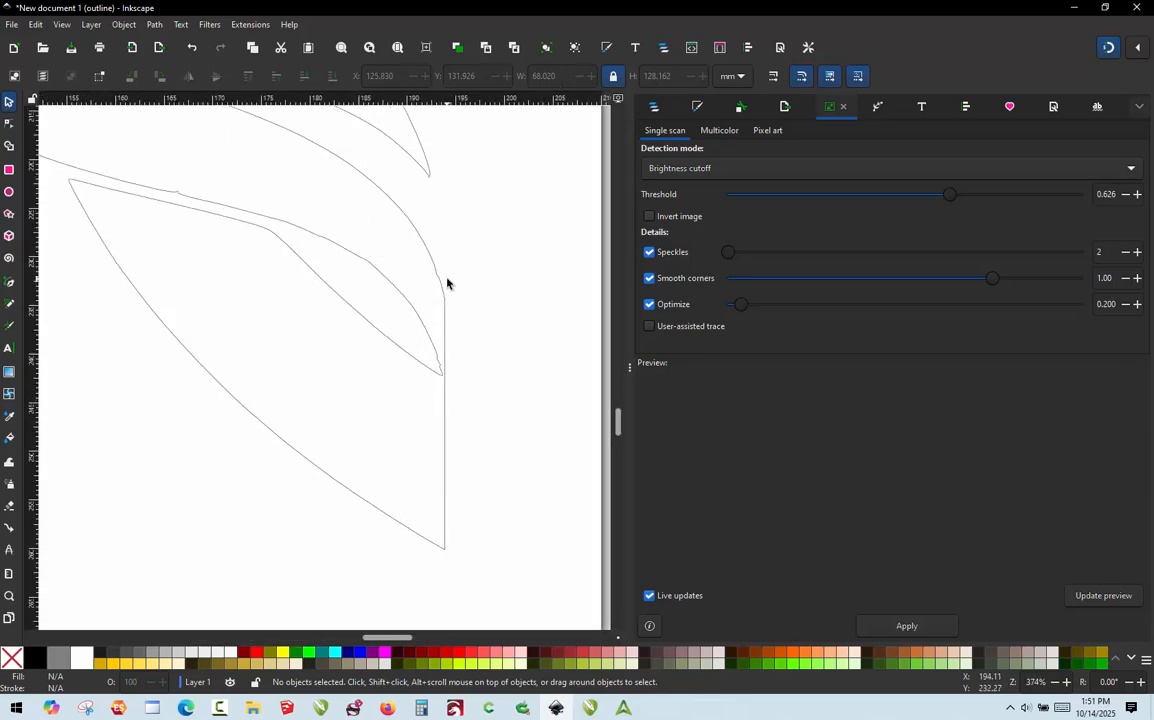
scroll(464, 526, "down", 4, "ctrl")
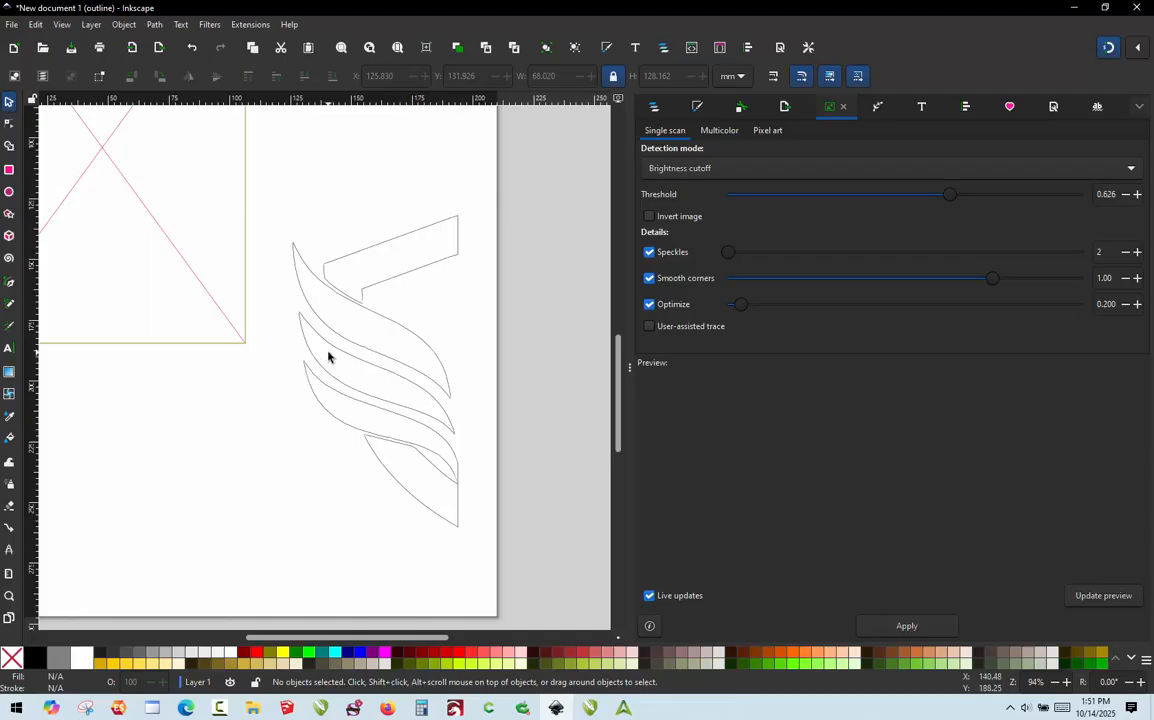
key("ctrl+KP_5")
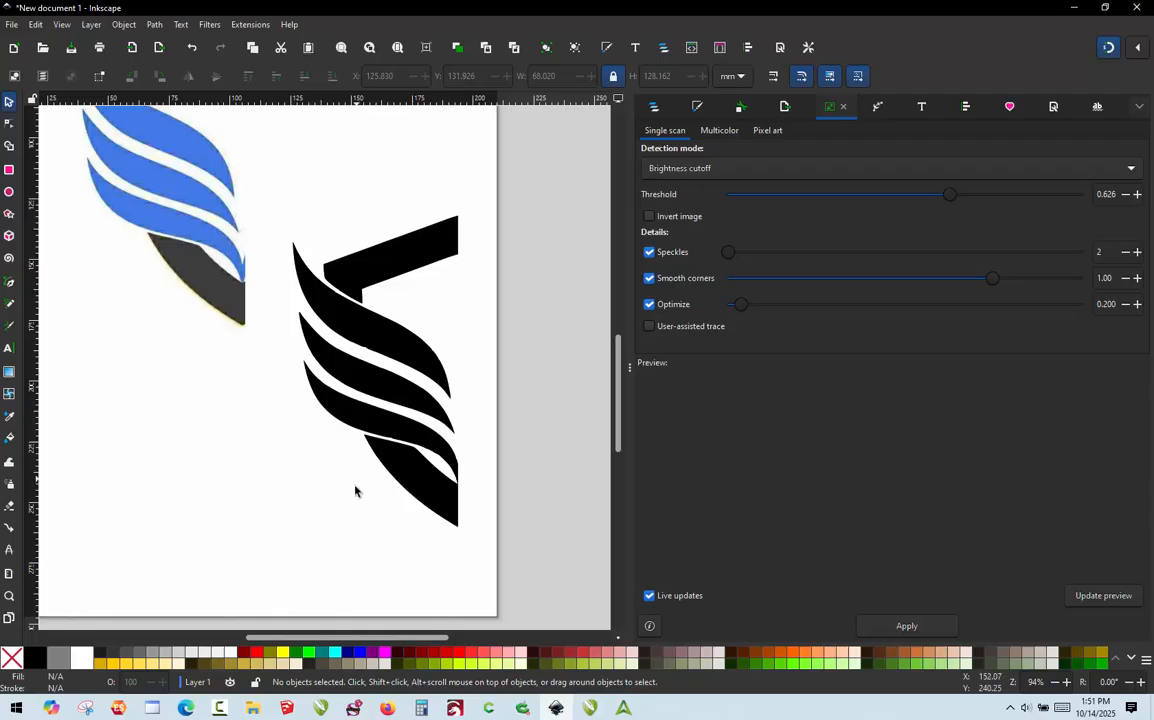
Break the trimmed logo path apart into separate subpaths and clear the selection
left_click(399, 345)
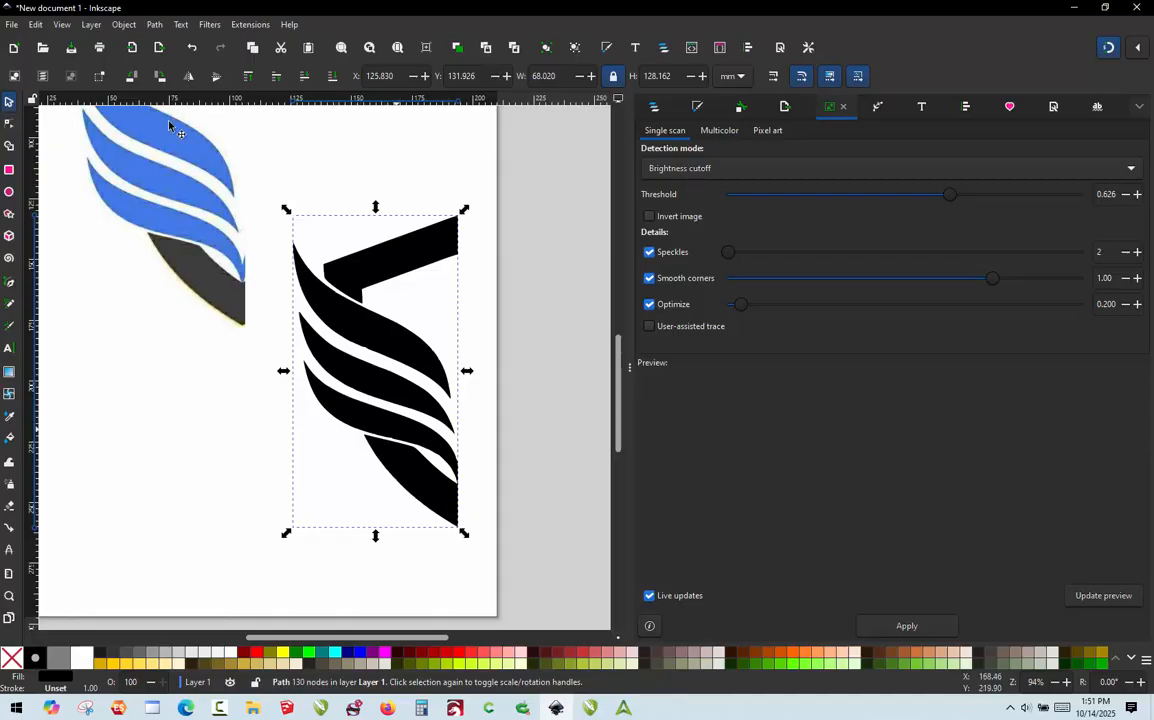
left_click(155, 25)
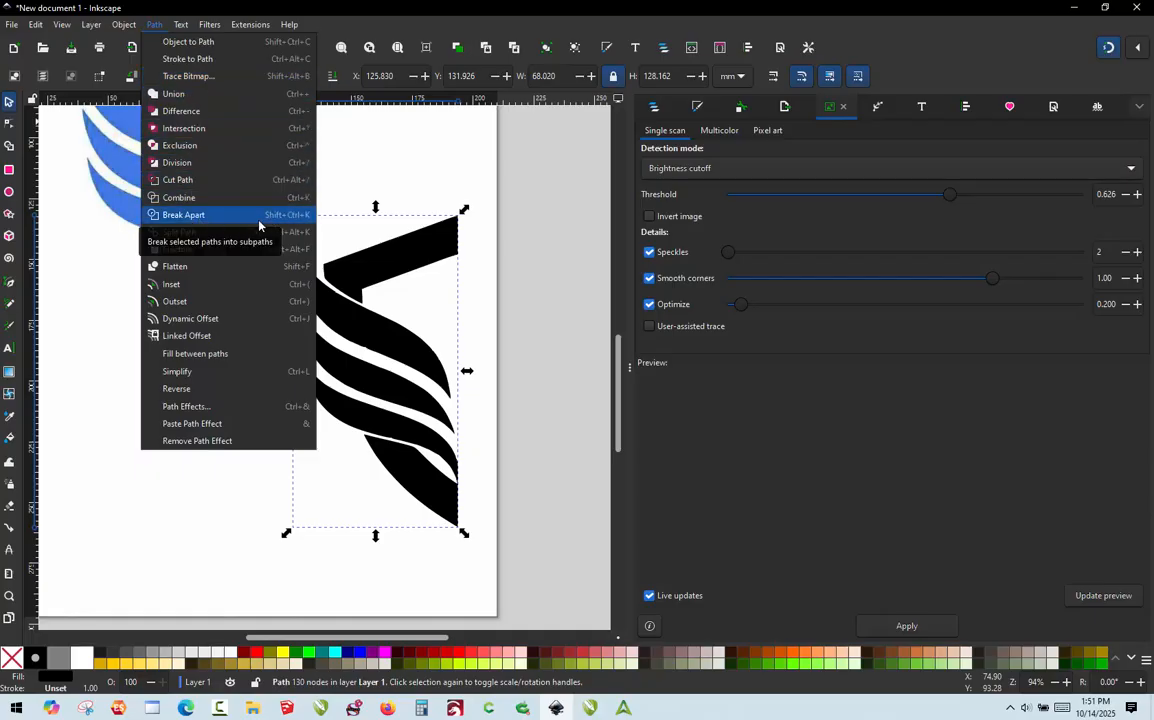
left_click(184, 215)
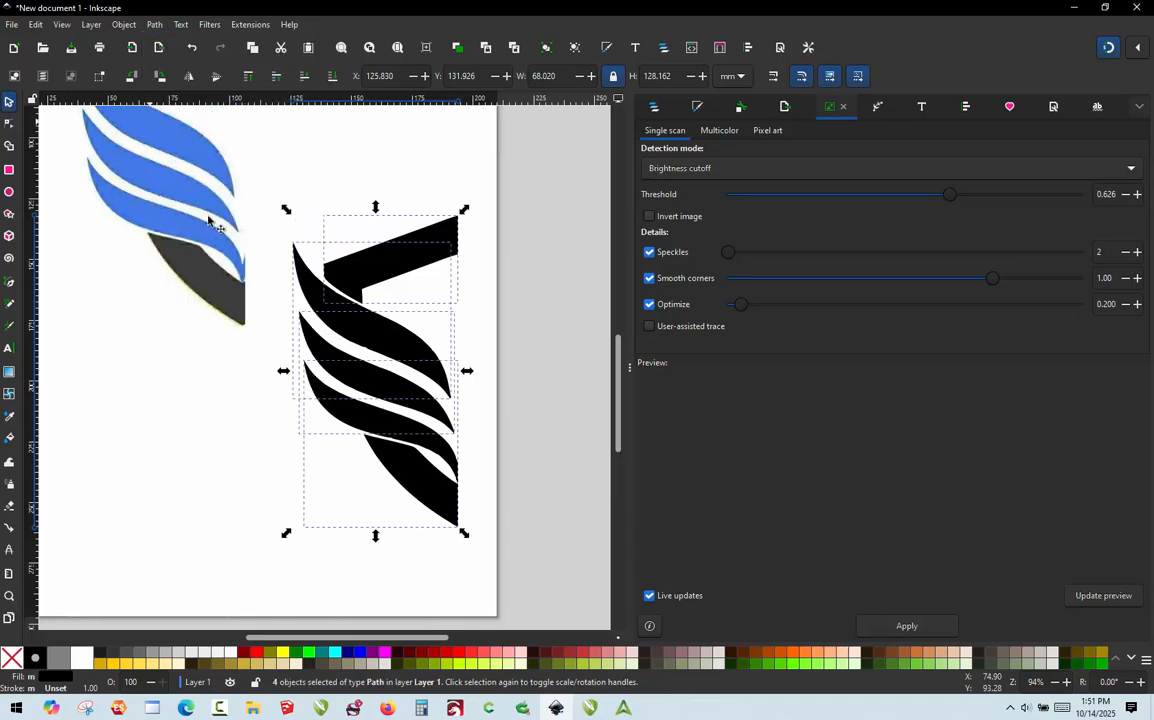
left_click(267, 191)
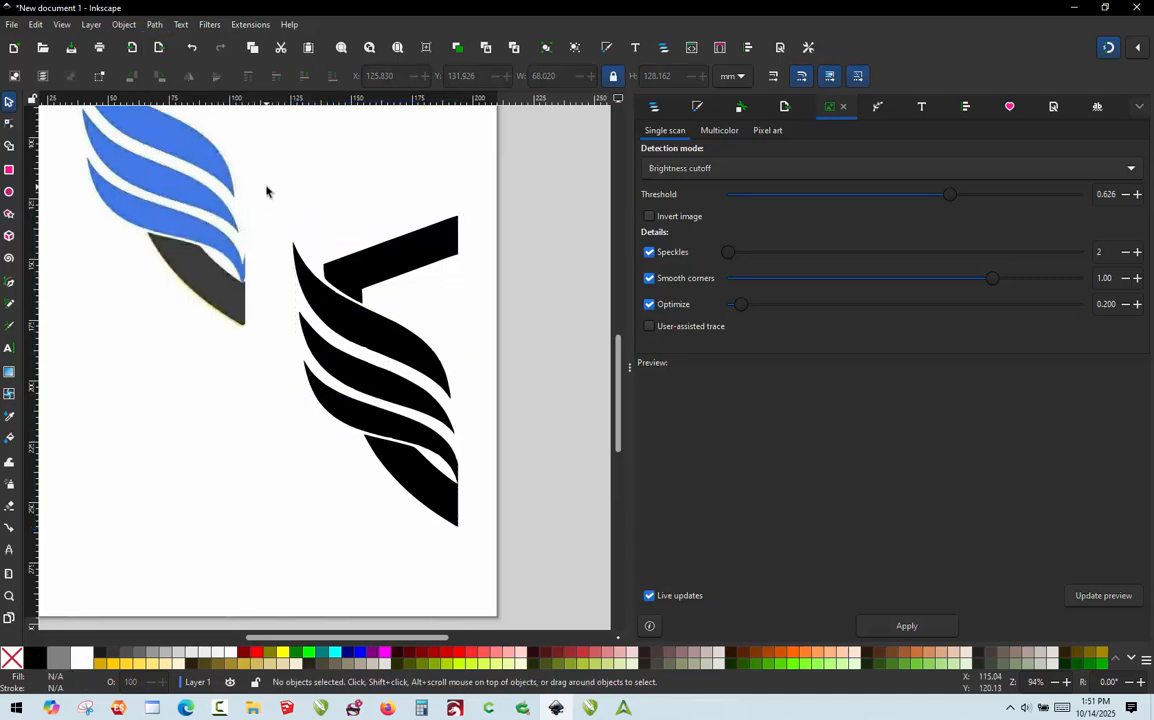
Test that the bar and the stripe pieces are separate by moving each one aside and undoing every move
left_click(440, 243)
left_click_drag(422, 247, 425, 219)
key("ctrl+z")
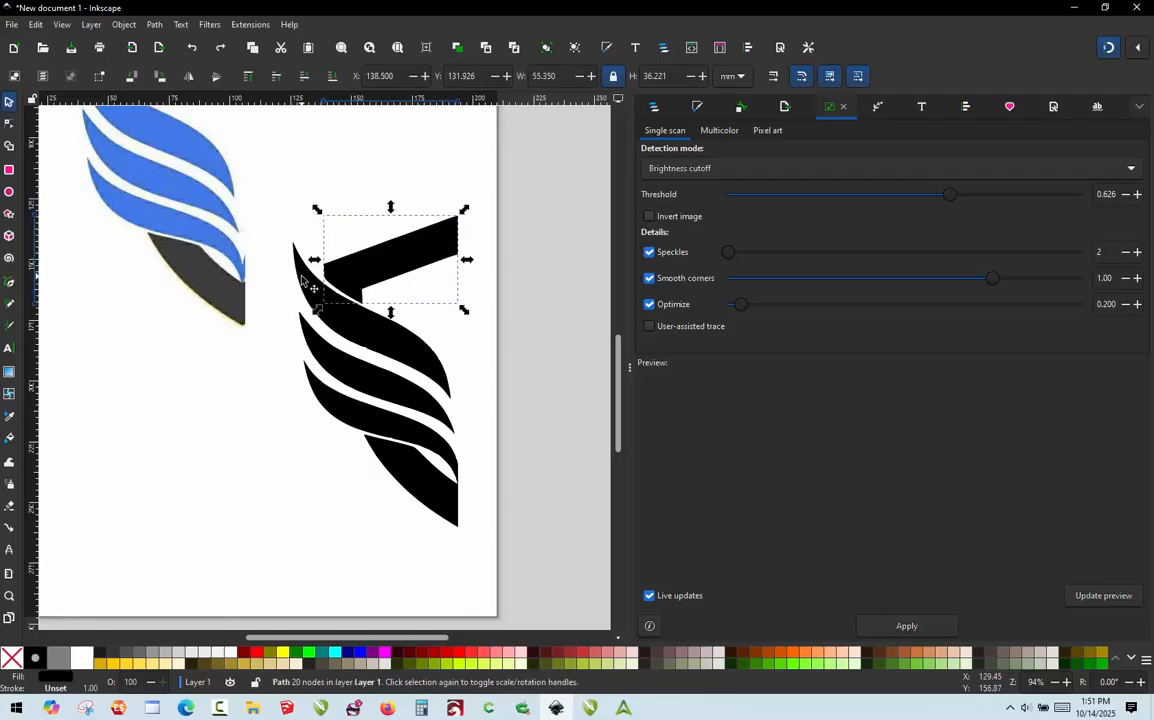
left_click(311, 283)
left_click_drag(311, 283, 280, 224)
key("ctrl+z")
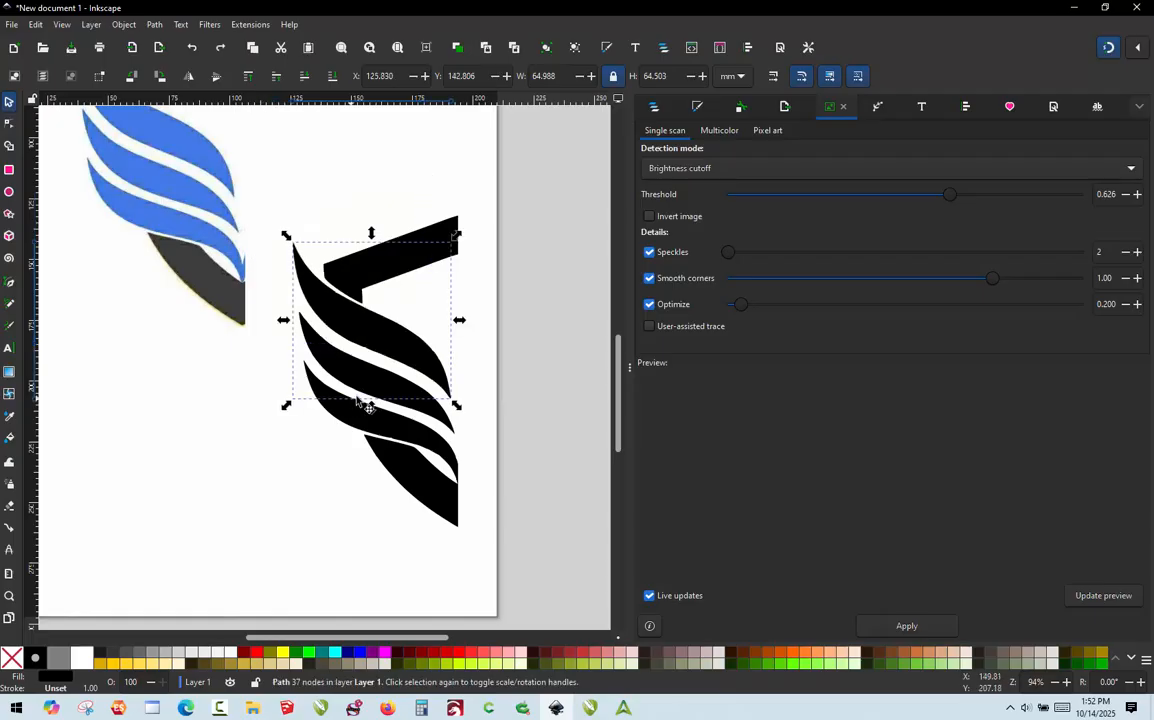
left_click(341, 366)
left_click_drag(341, 366, 266, 349)
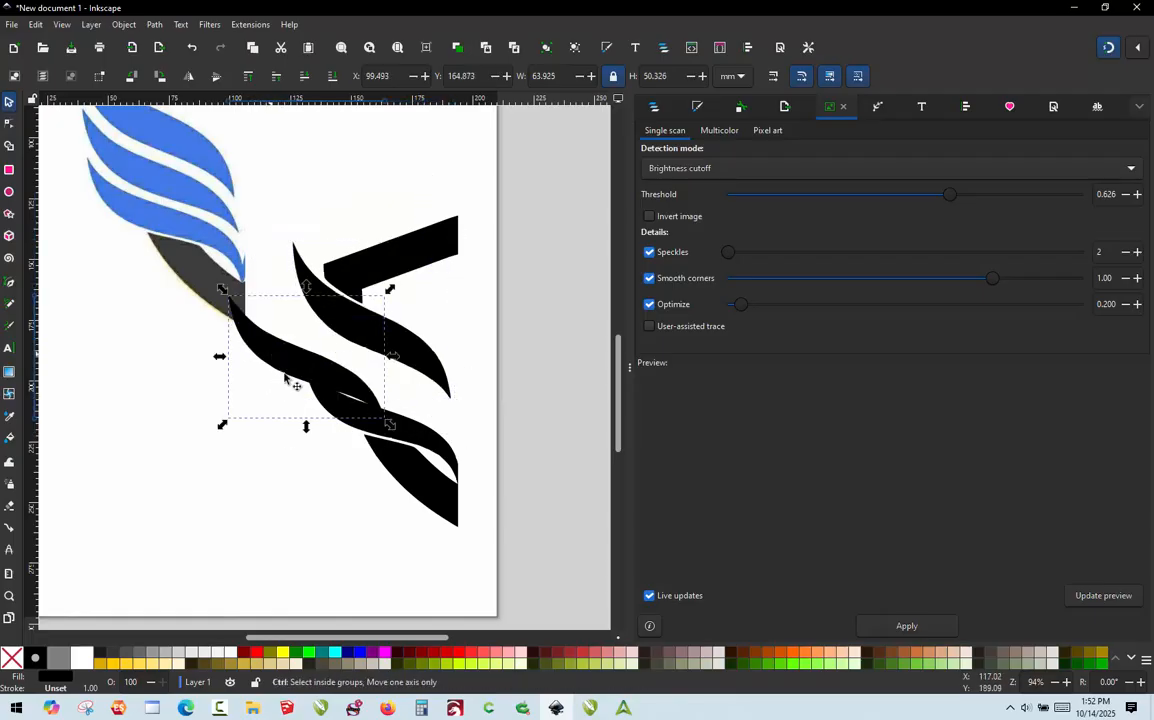
key("ctrl+z")
left_click_drag(343, 420, 212, 414)
key("ctrl+z")
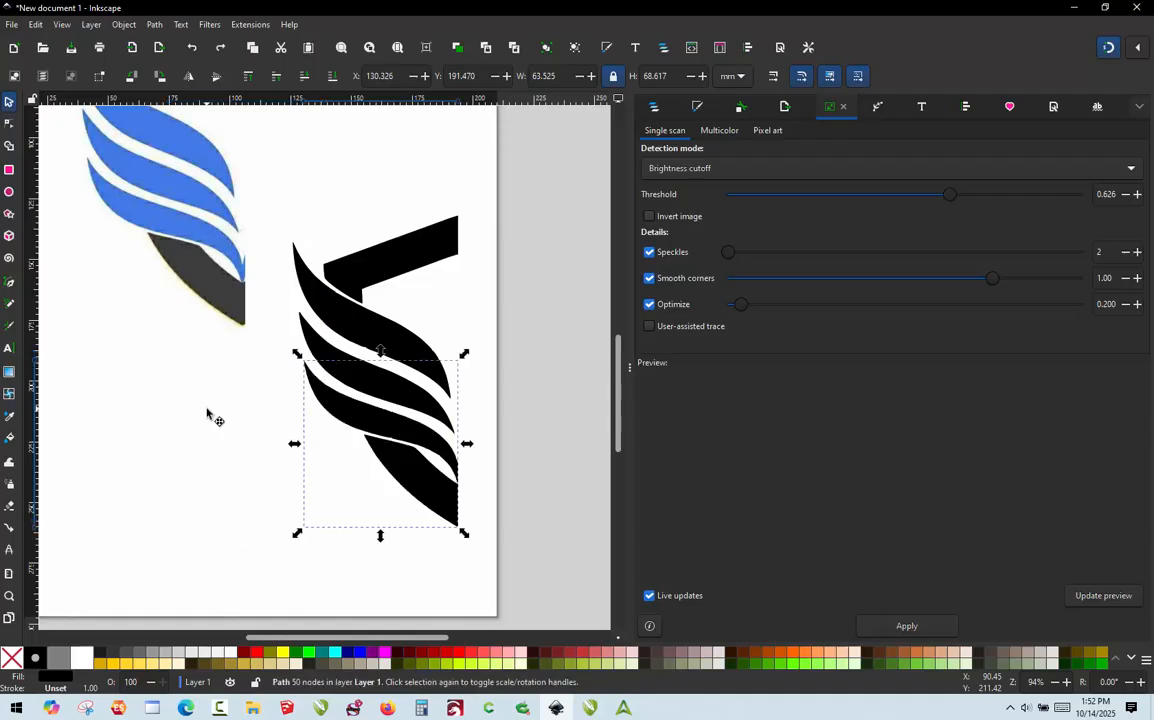
On the lowest piece, insert a node near the narrow gap's tip and one opposite on the straight edge, and make both cusp nodes
left_click(269, 521)
scroll(492, 496, "up", 4)
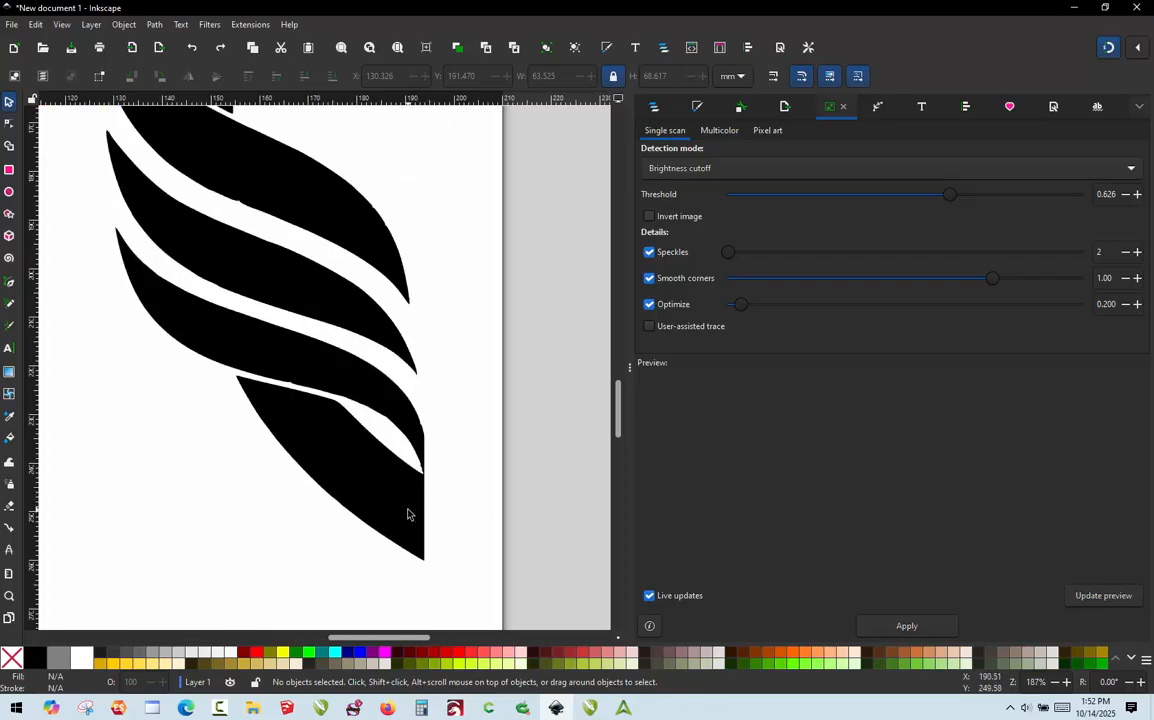
scroll(426, 480, "up", 6)
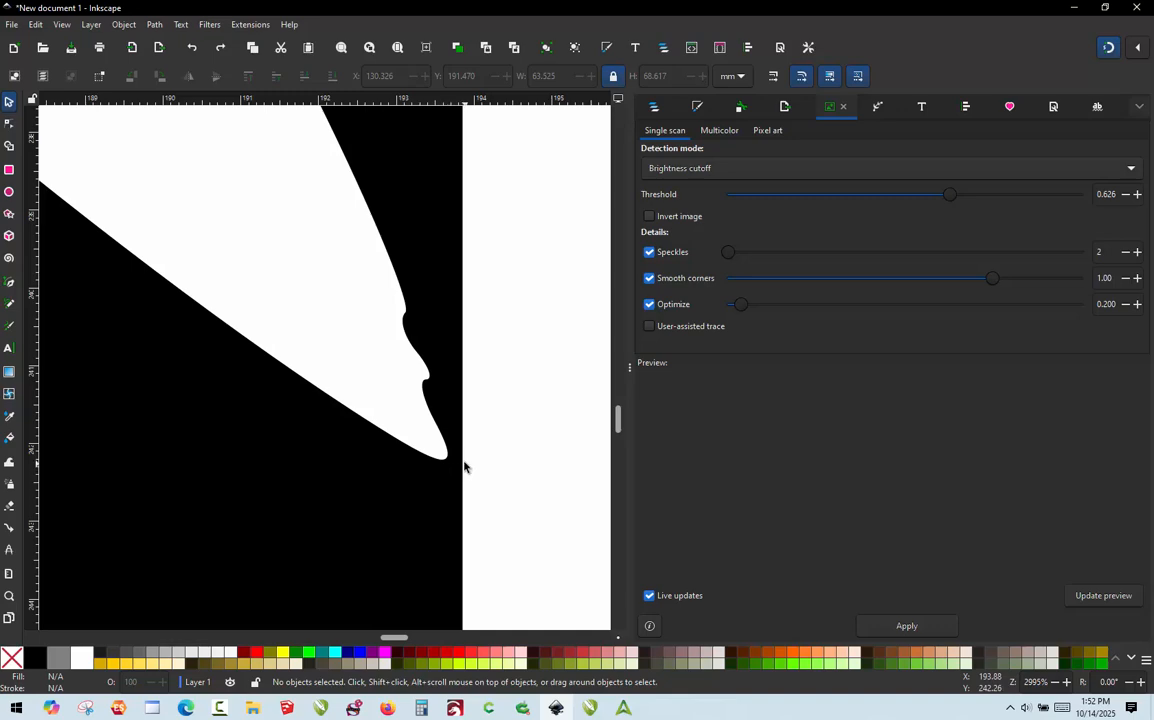
left_click(462, 409)
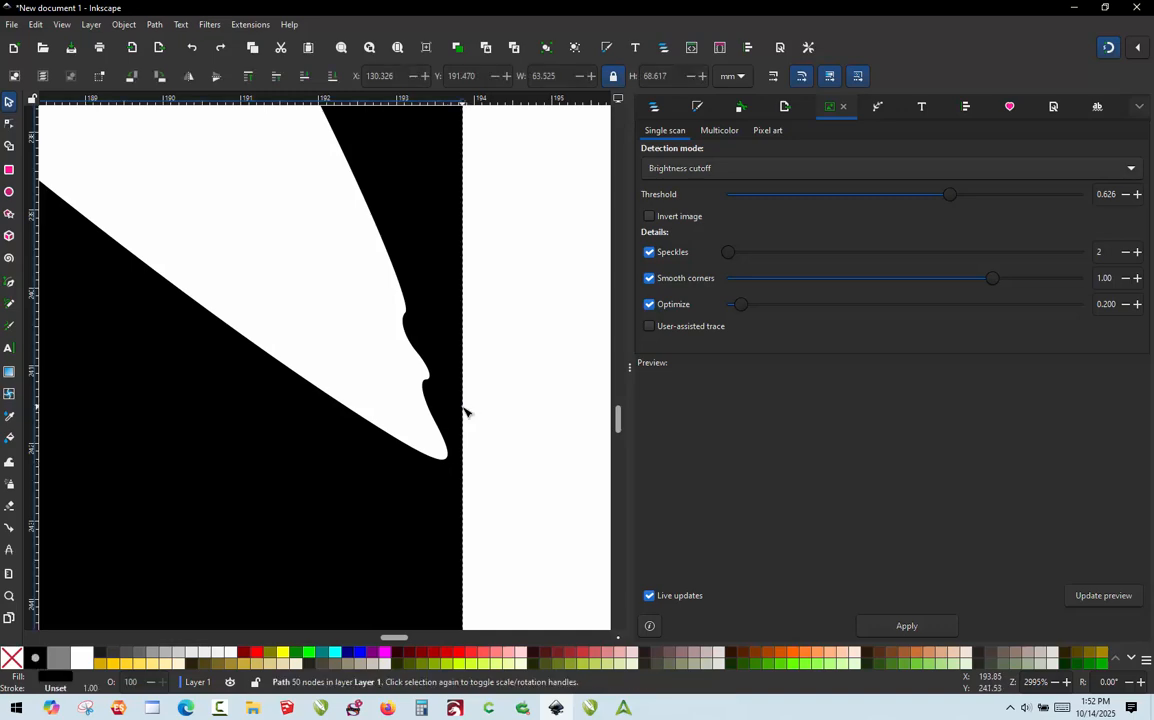
key("n")
scroll(458, 480, "up", 2)
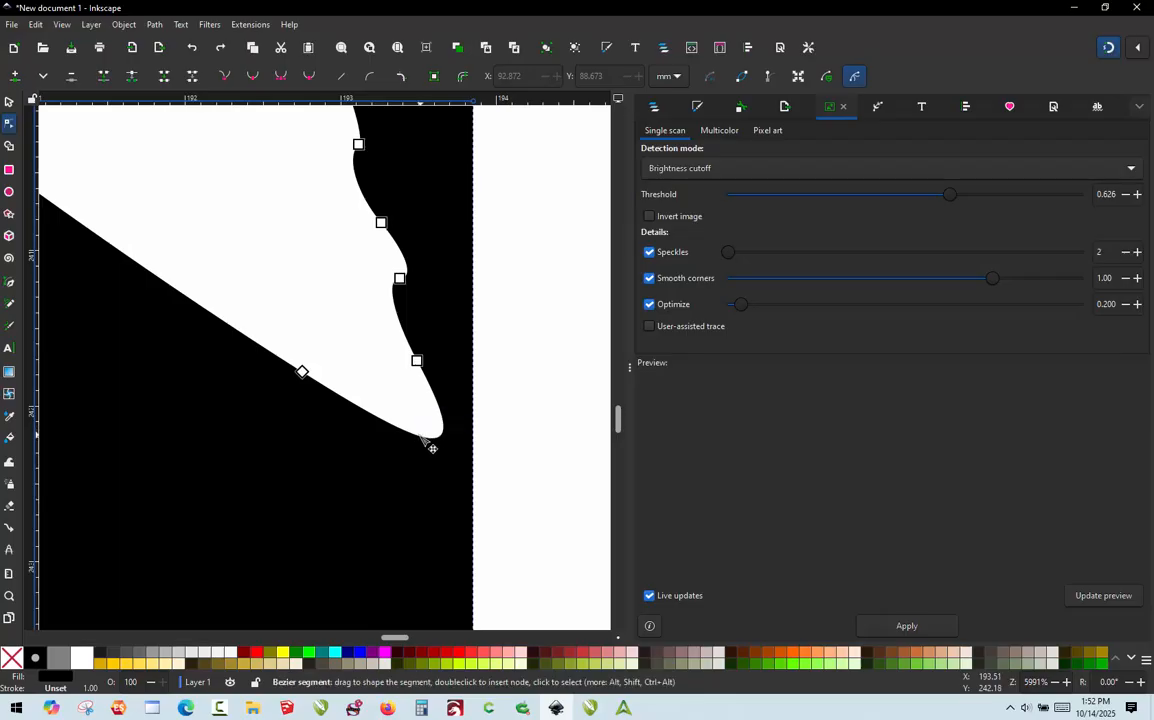
double_click(412, 434)
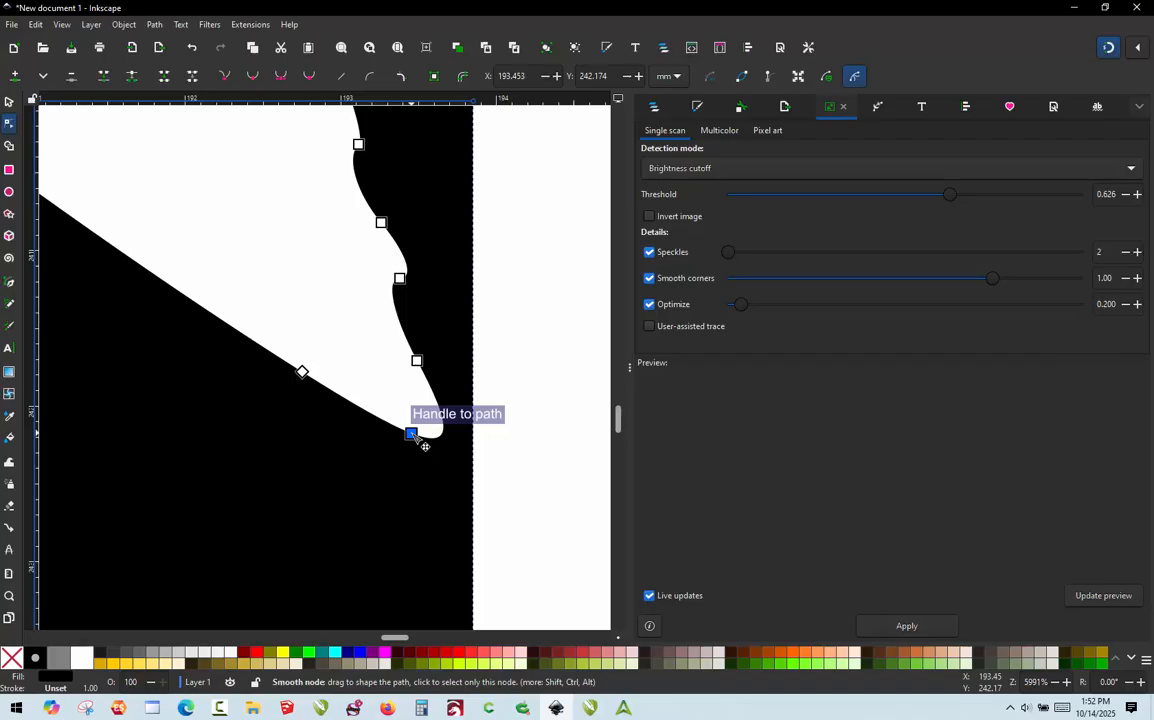
double_click(474, 454)
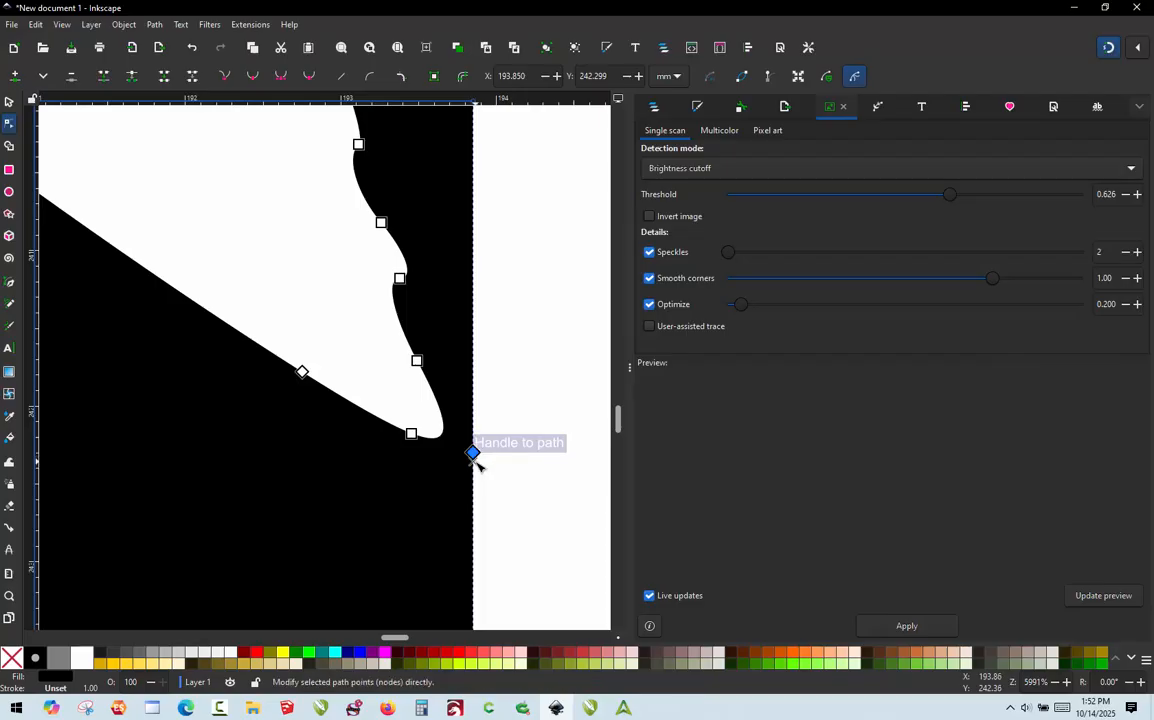
left_click(412, 435, "shift")
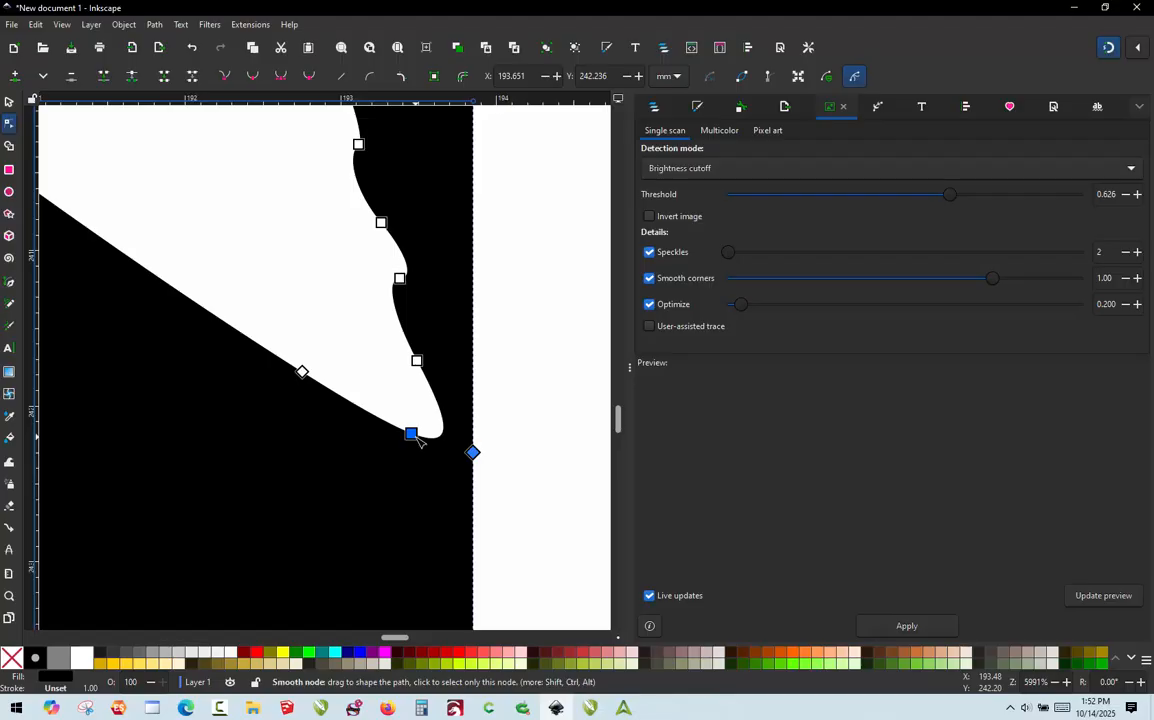
key("shift+c")
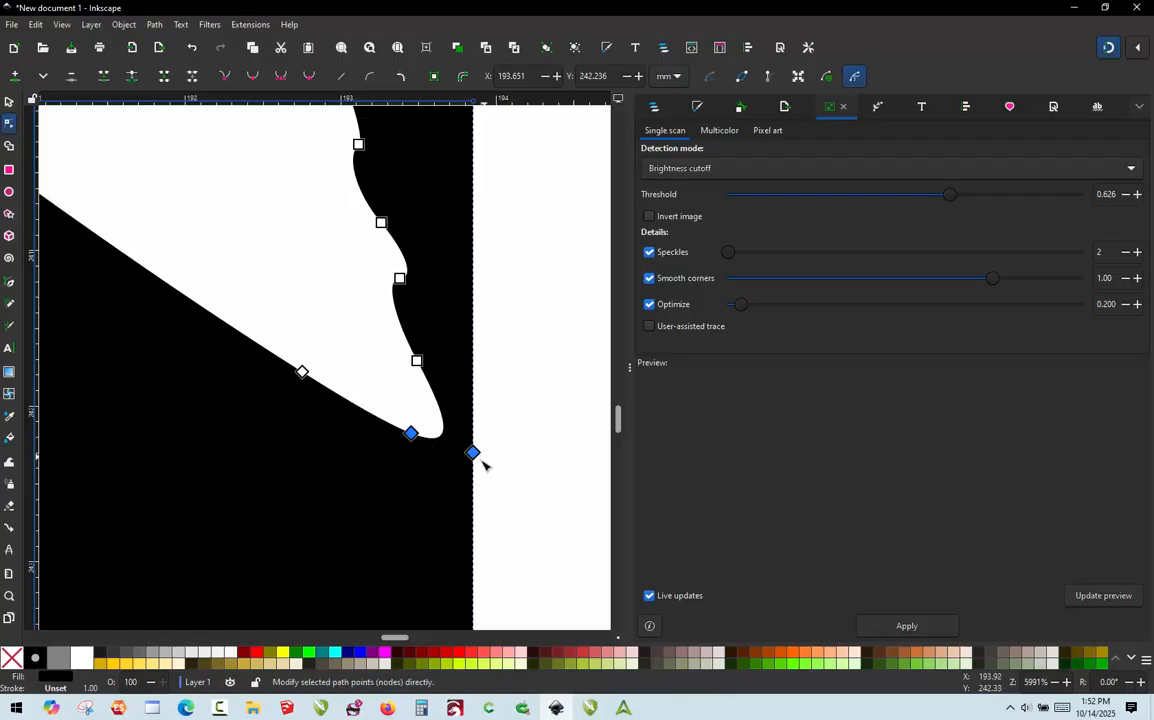
Test whether the lowest stripe and the tip piece below it still move together by moving the path aside and undoing the move
left_click(8, 100)
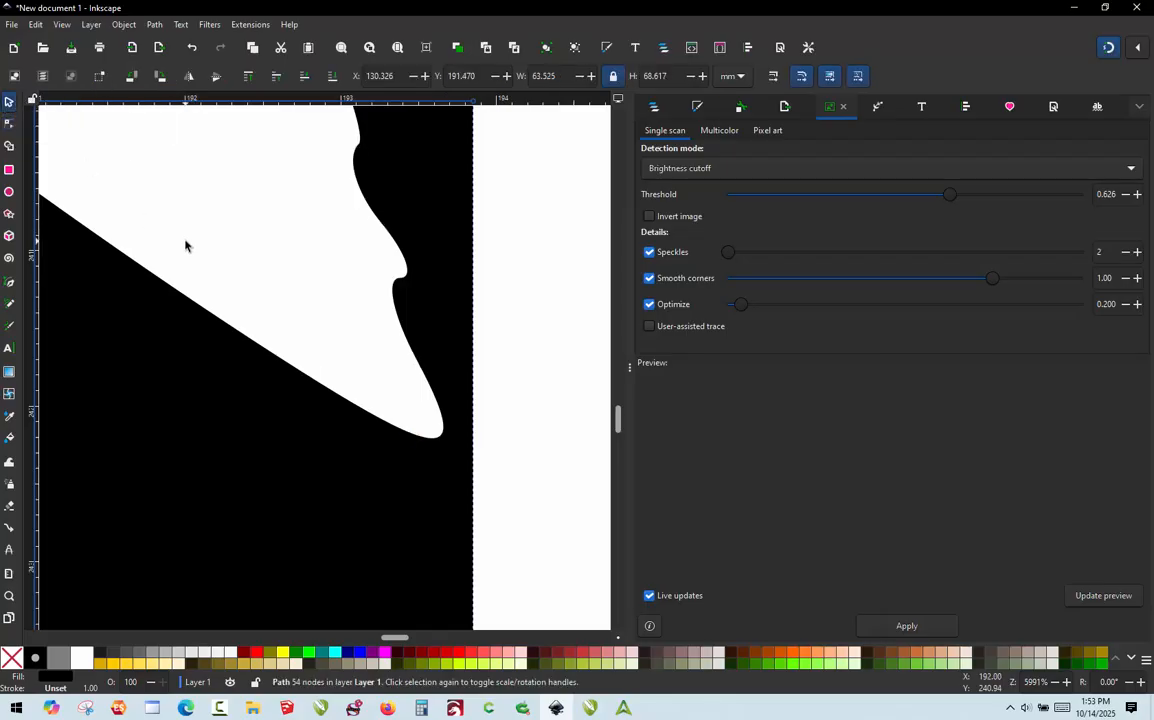
scroll(408, 358, "down", 10)
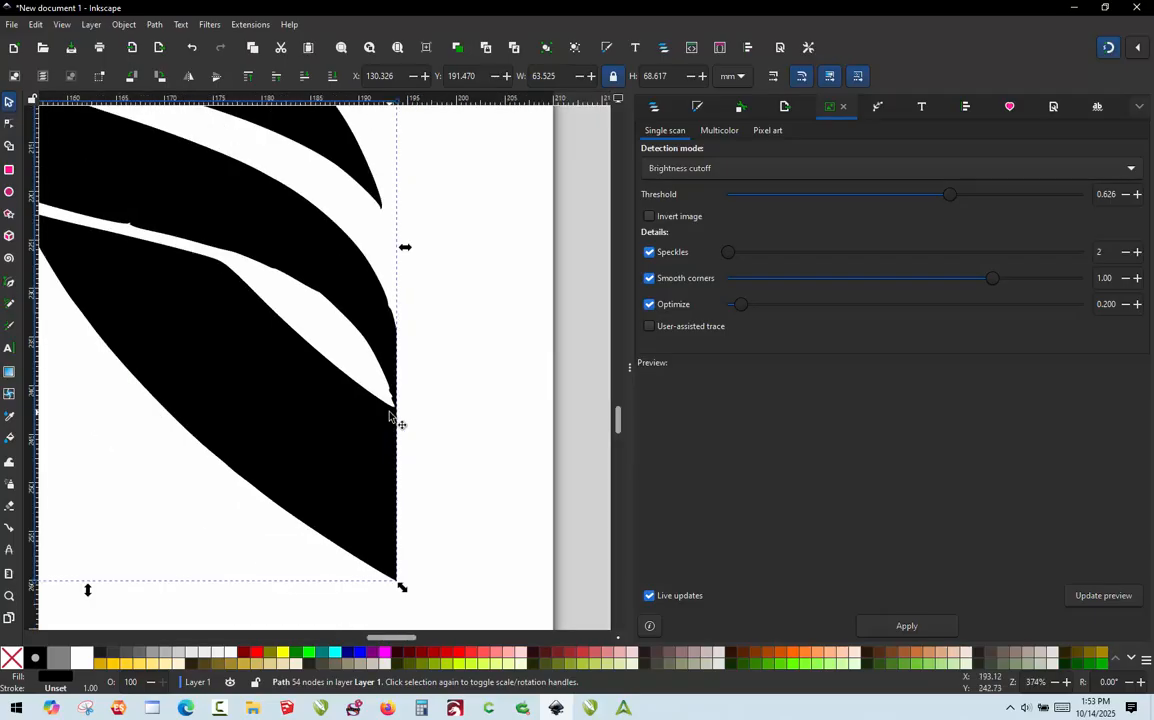
left_click(420, 368)
left_click(329, 332)
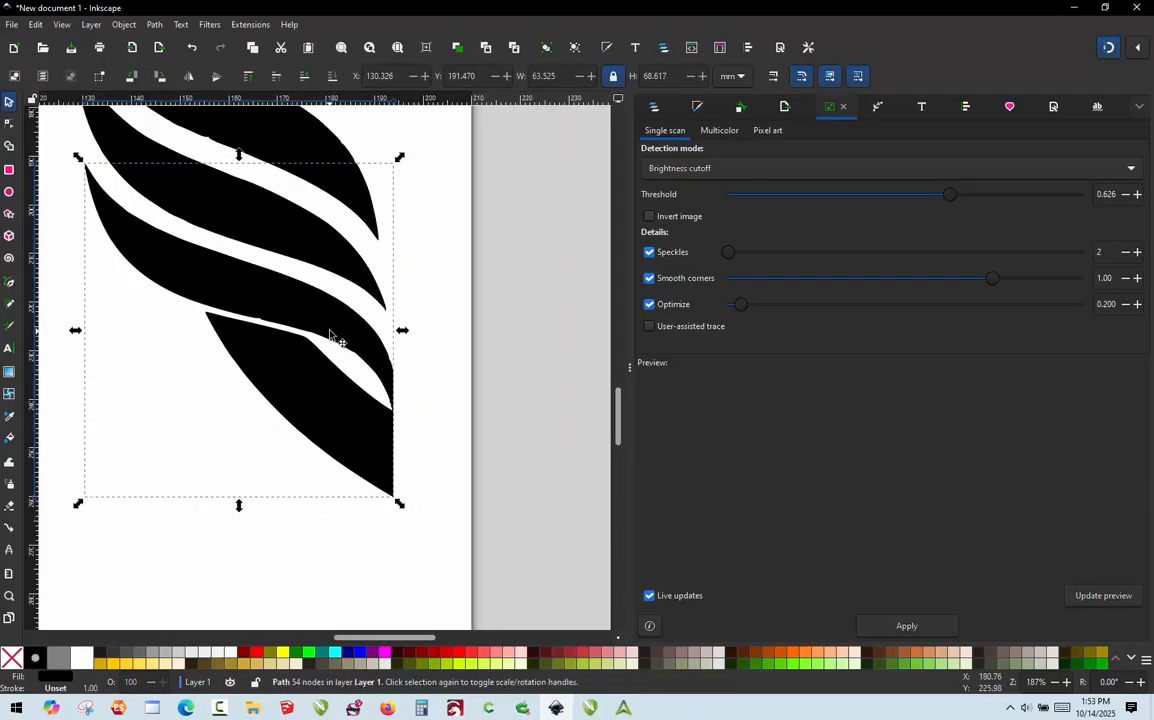
left_click_drag(303, 331, 241, 357)
key("ctrl+z")
key("ctrl")
key("ctrl")
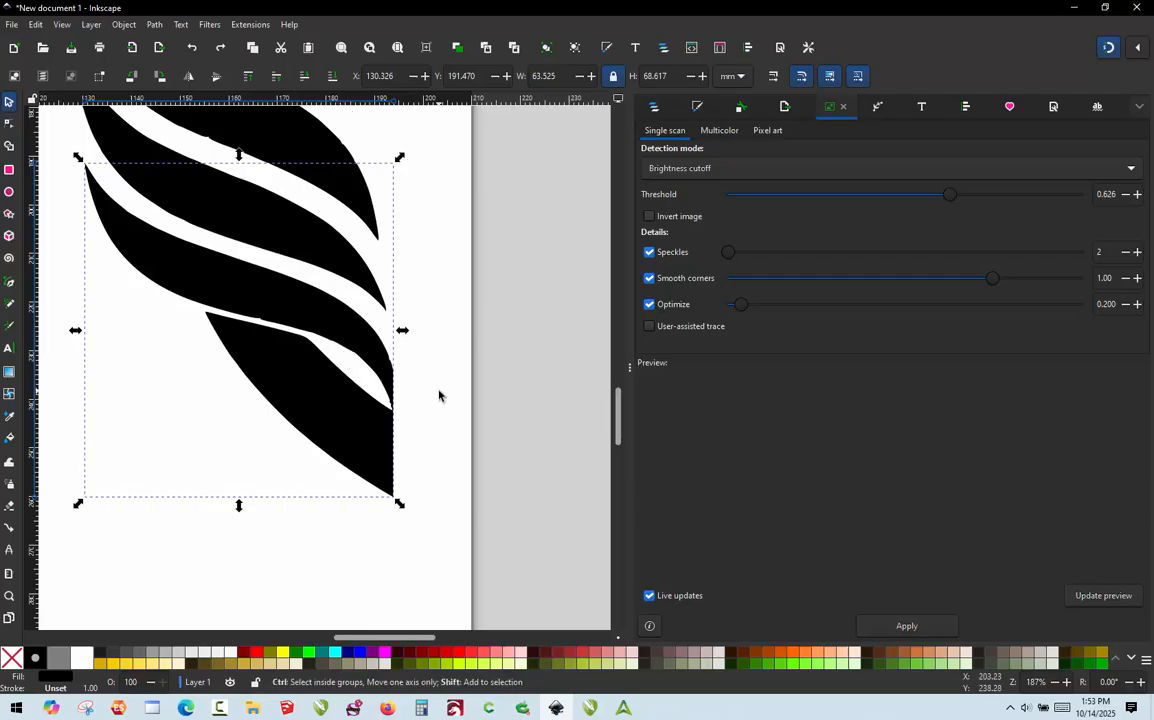
Break the path of the lowest stripe and tip apart, then test the split by moving the tip piece aside and undoing the move
key("ctrl+shift+g")
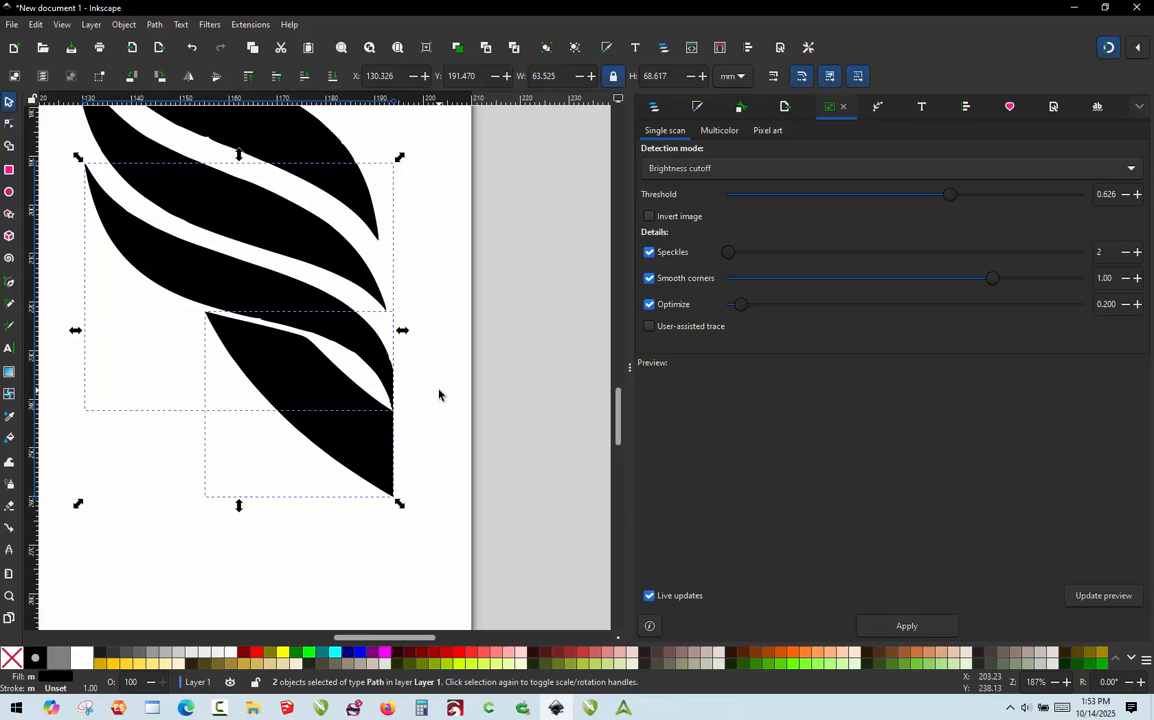
left_click(438, 395)
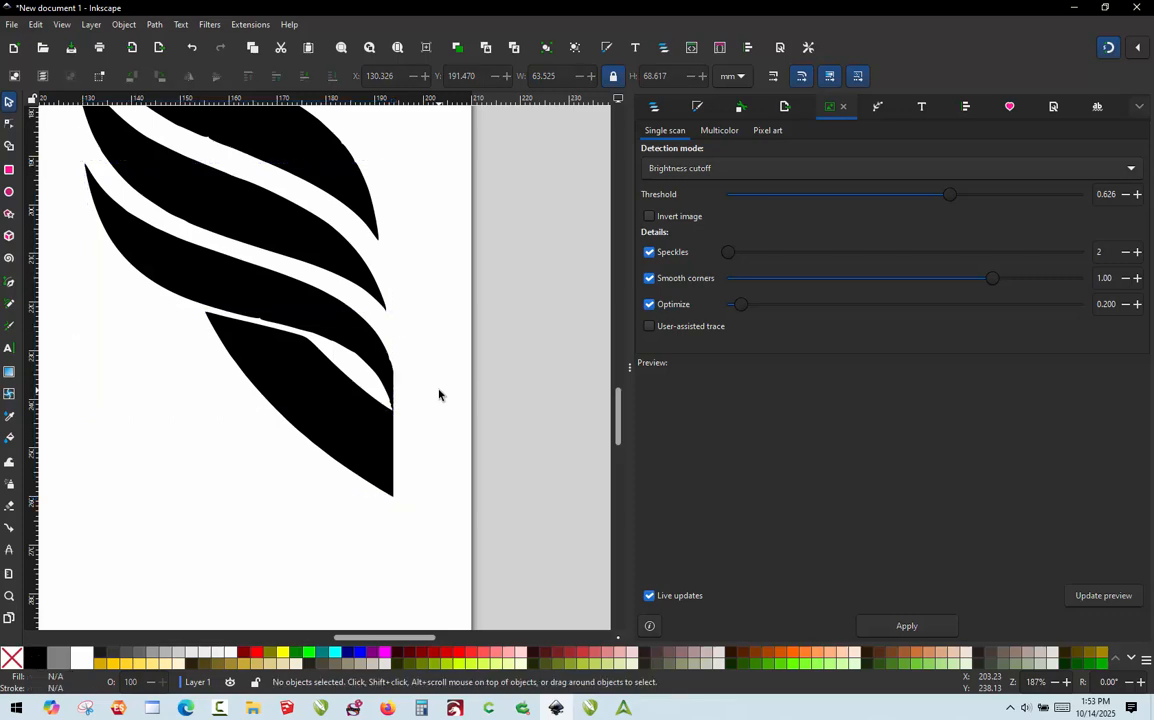
left_click(355, 430)
left_click_drag(361, 433, 285, 507)
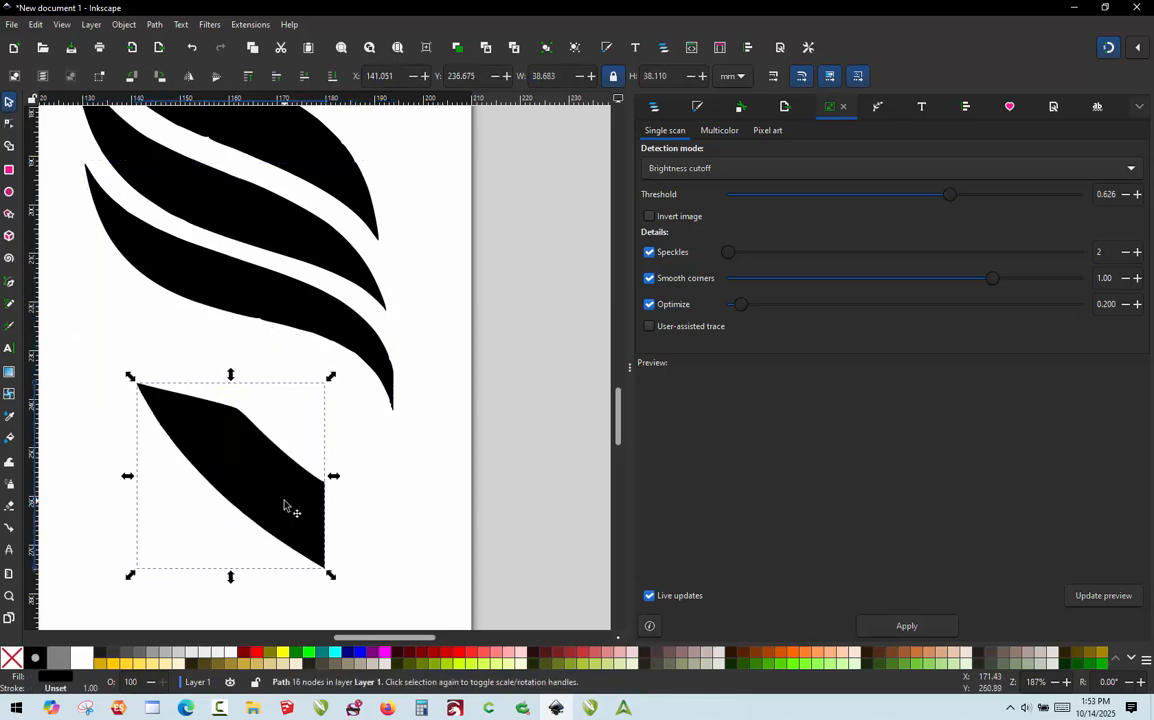
key("ctrl+z")
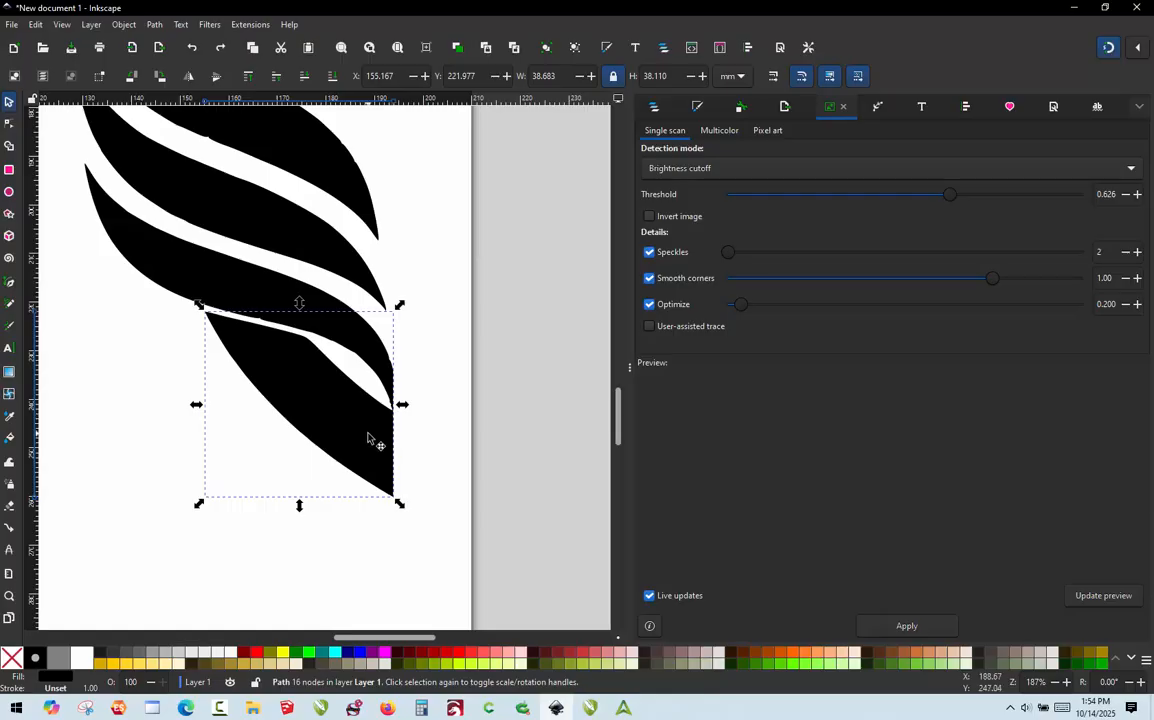
Combine the lowest stripe and the tip piece into one path and test it with a move that is undone
left_click(425, 443)
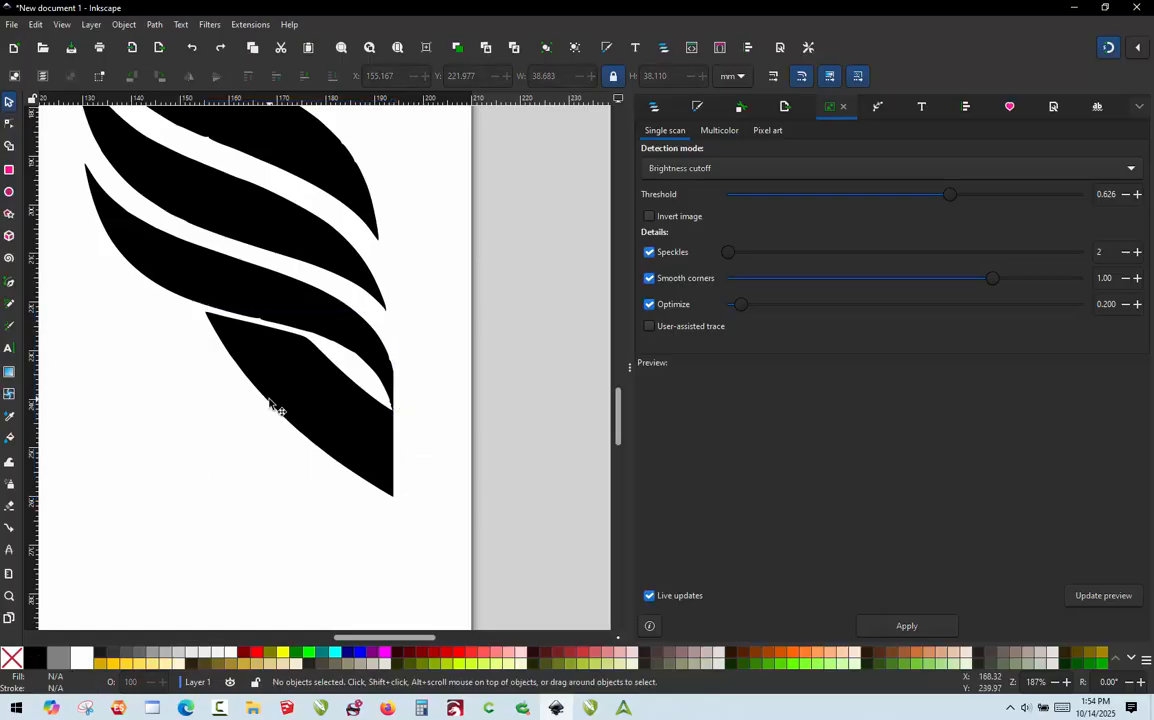
left_click(270, 405)
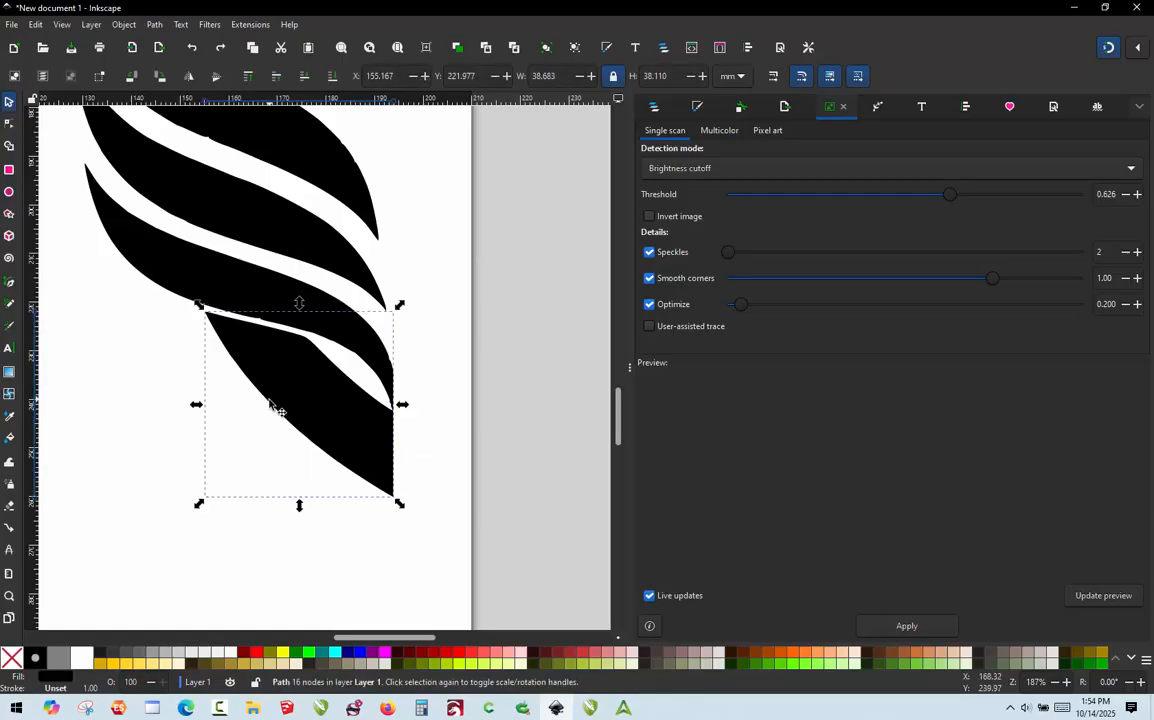
left_click(245, 281, "shift")
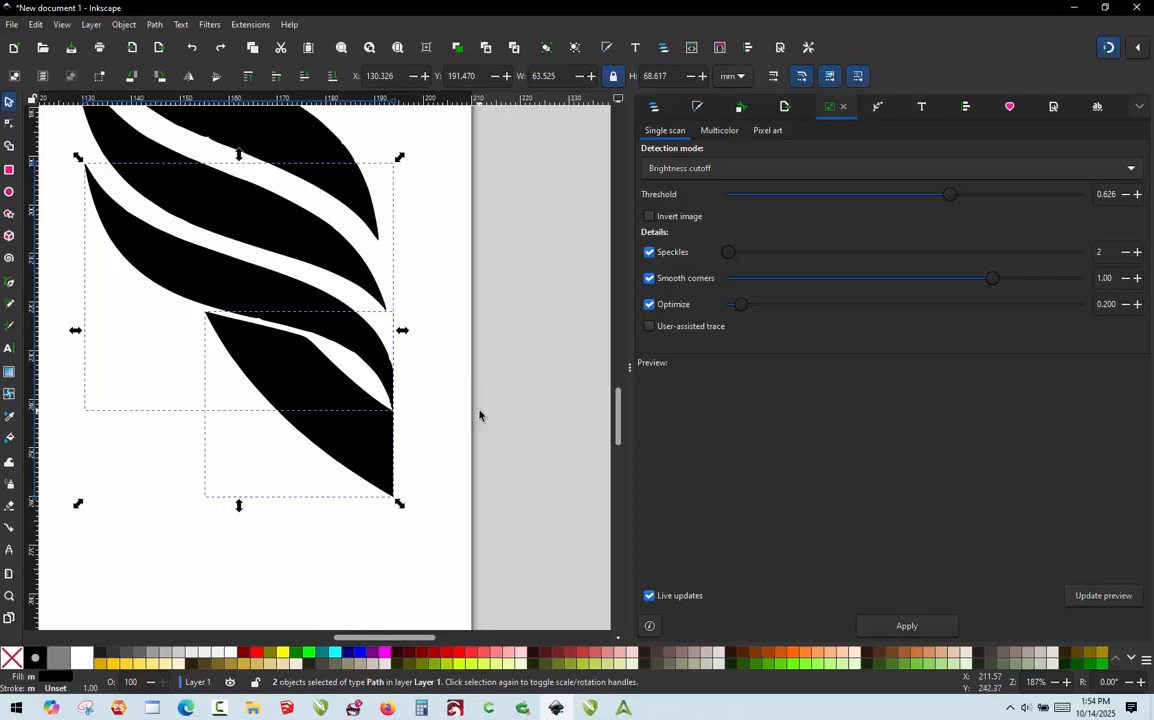
key("ctrl")
key("ctrl+g")
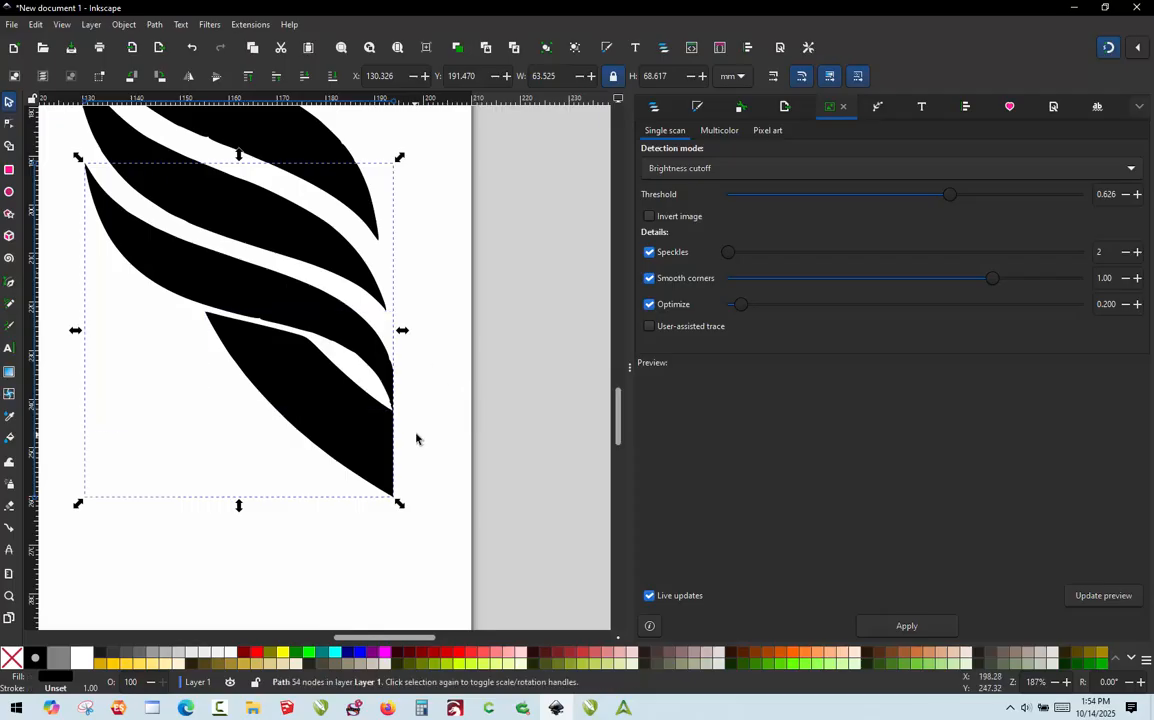
key("Escape")
left_click_drag(310, 318, 266, 380)
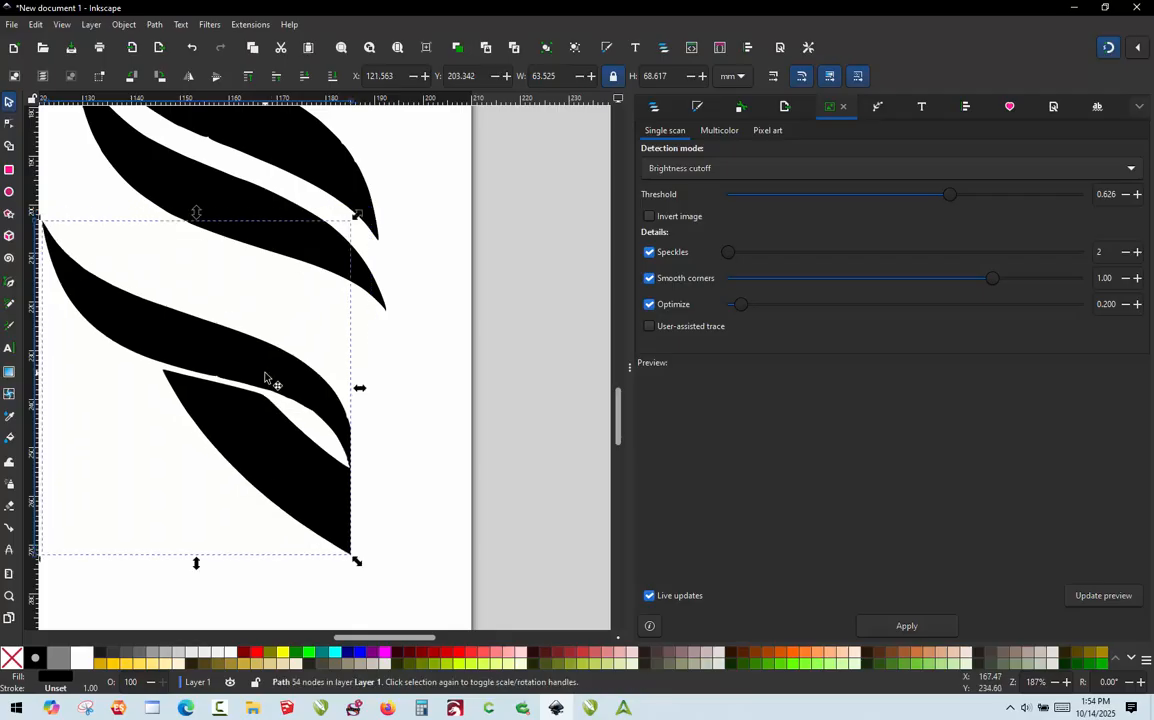
key("ctrl+z")
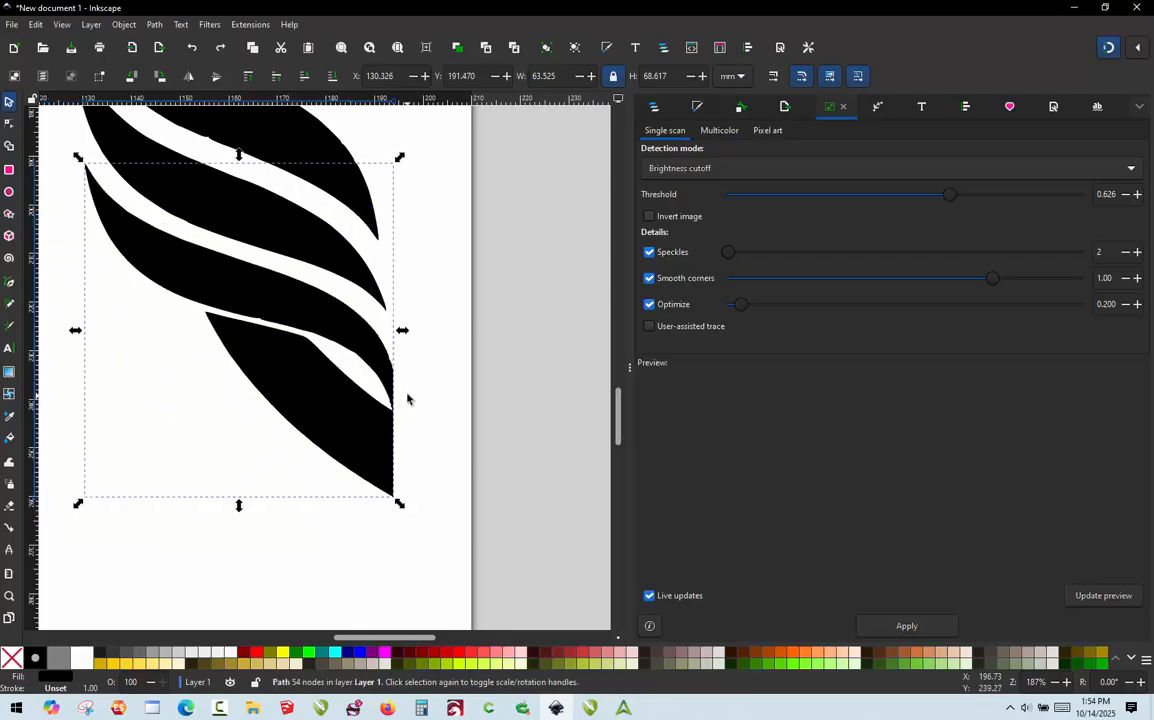
Break the combined lowest stripe and tip apart again and clear the selection
key("ctrl+shift+k")
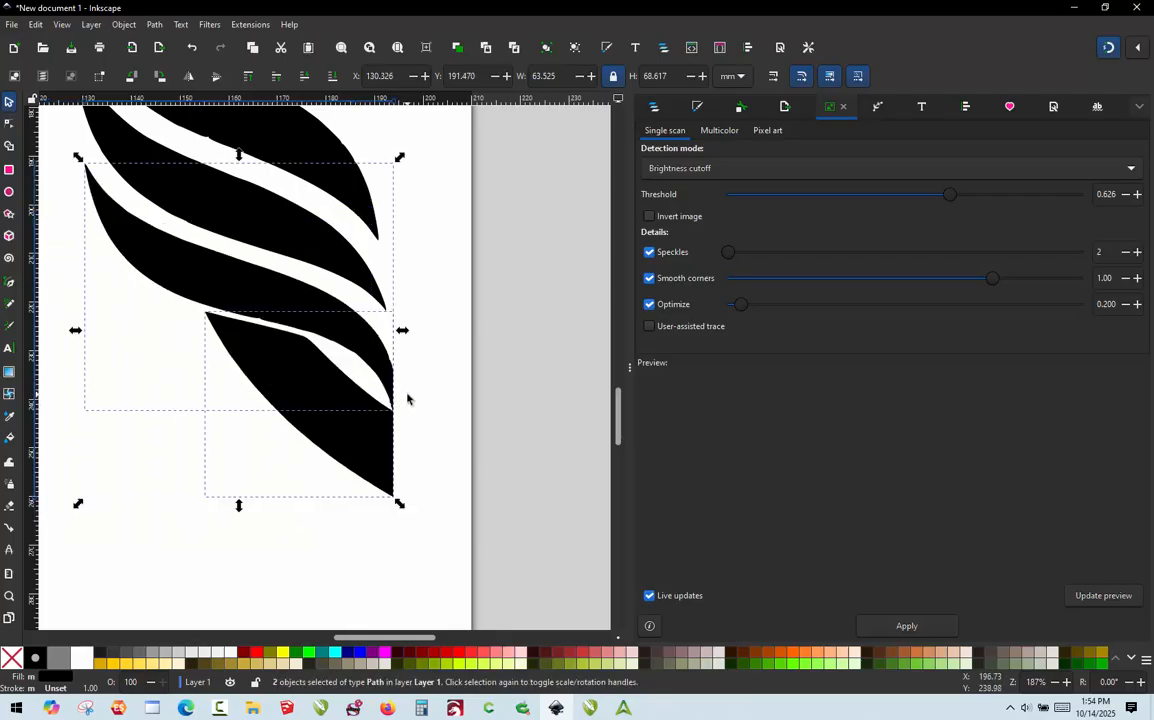
left_click(407, 399)
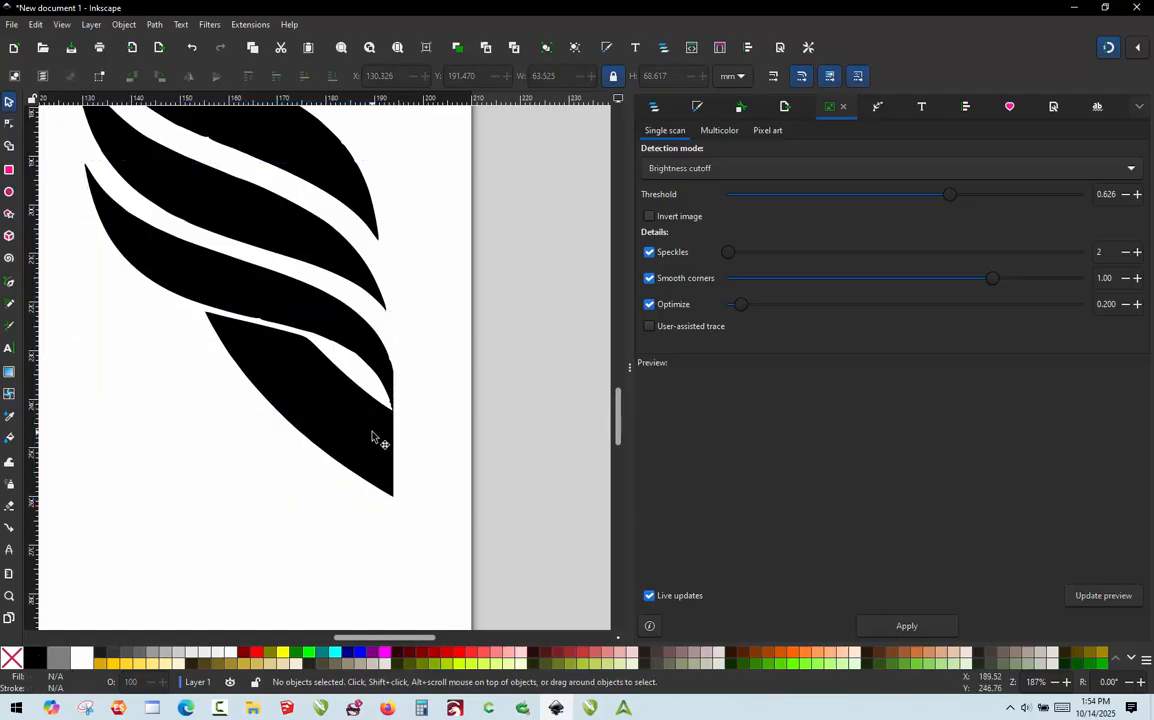
scroll(371, 437, "down", 2)
scroll(352, 185, "up", 1)
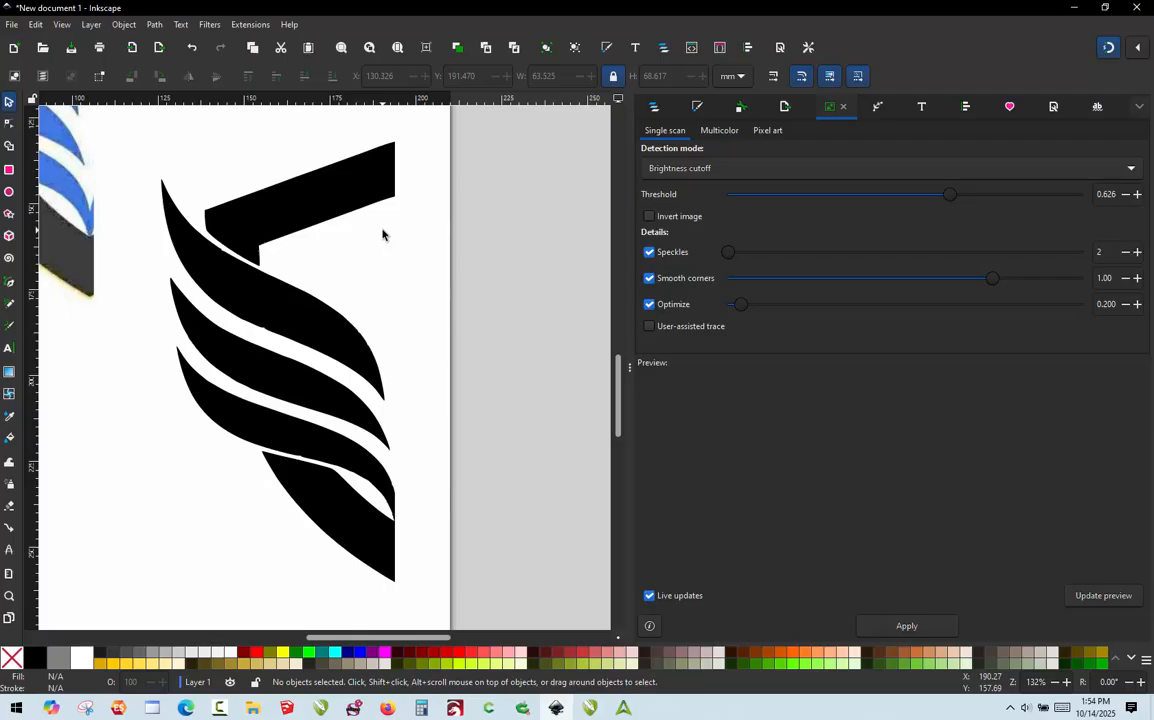
Switch the measurement unit to inches and scale all five traced logo pieces proportionally to a width of 1.75 in
scroll(382, 234, "down", 2)
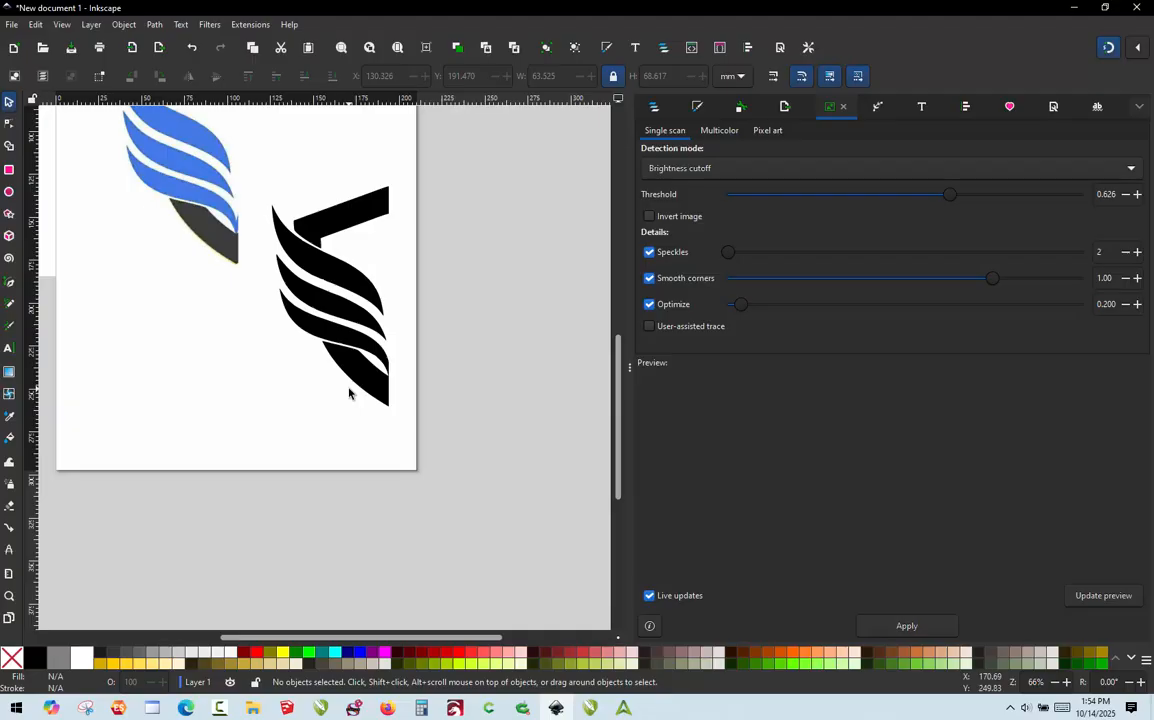
left_click(740, 77)
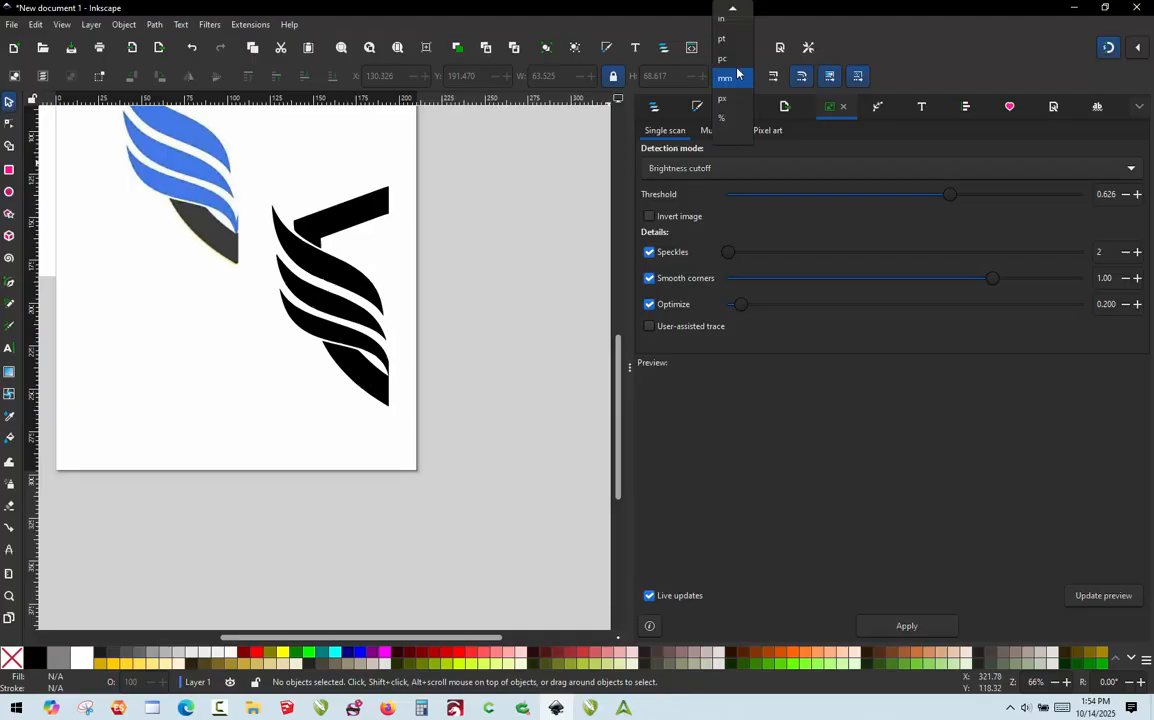
left_click(734, 21)
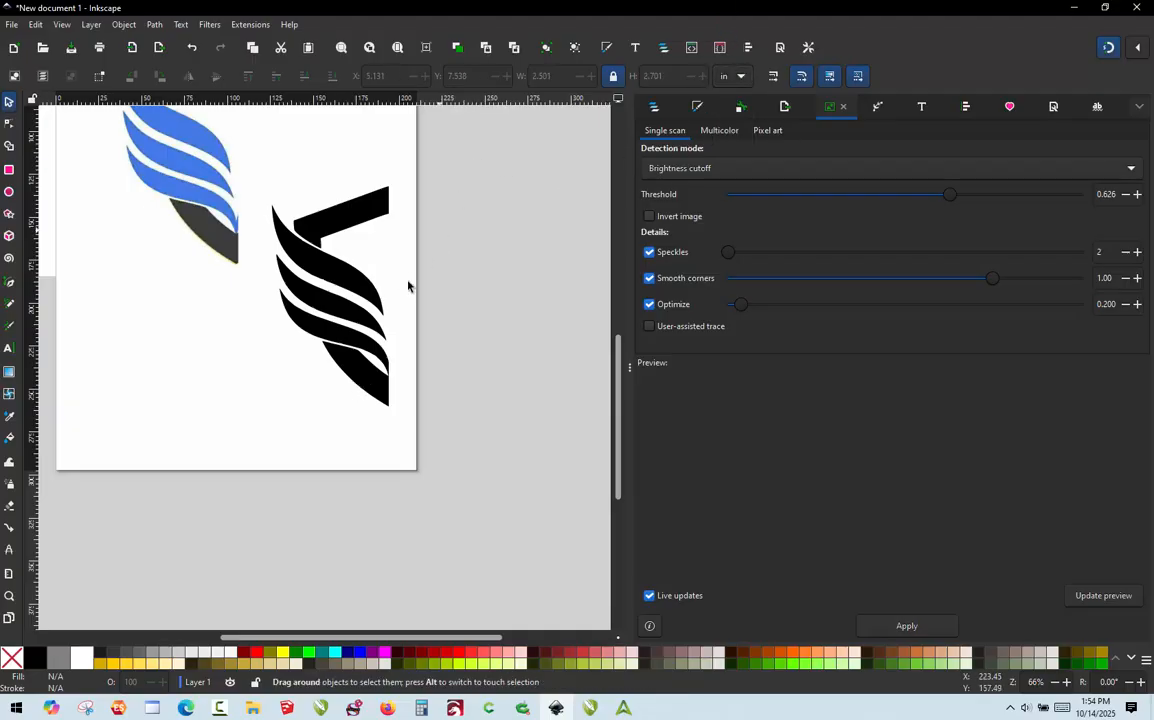
left_click_drag(477, 152, 259, 447)
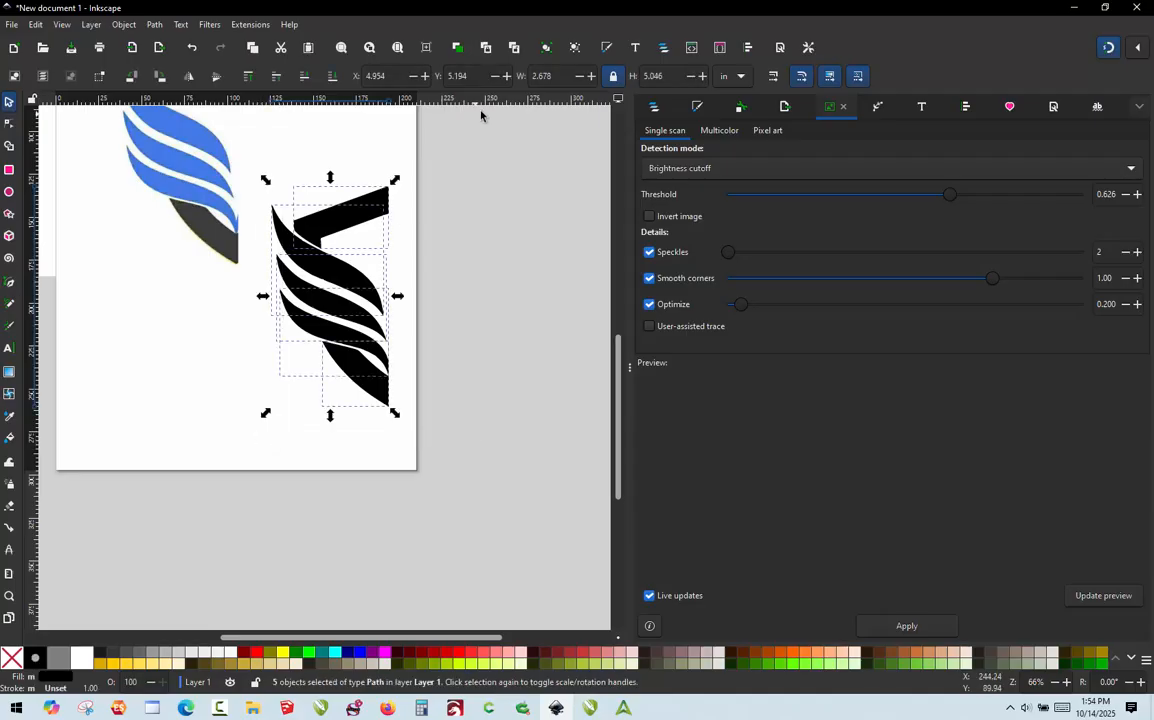
left_click_drag(561, 77, 532, 77)
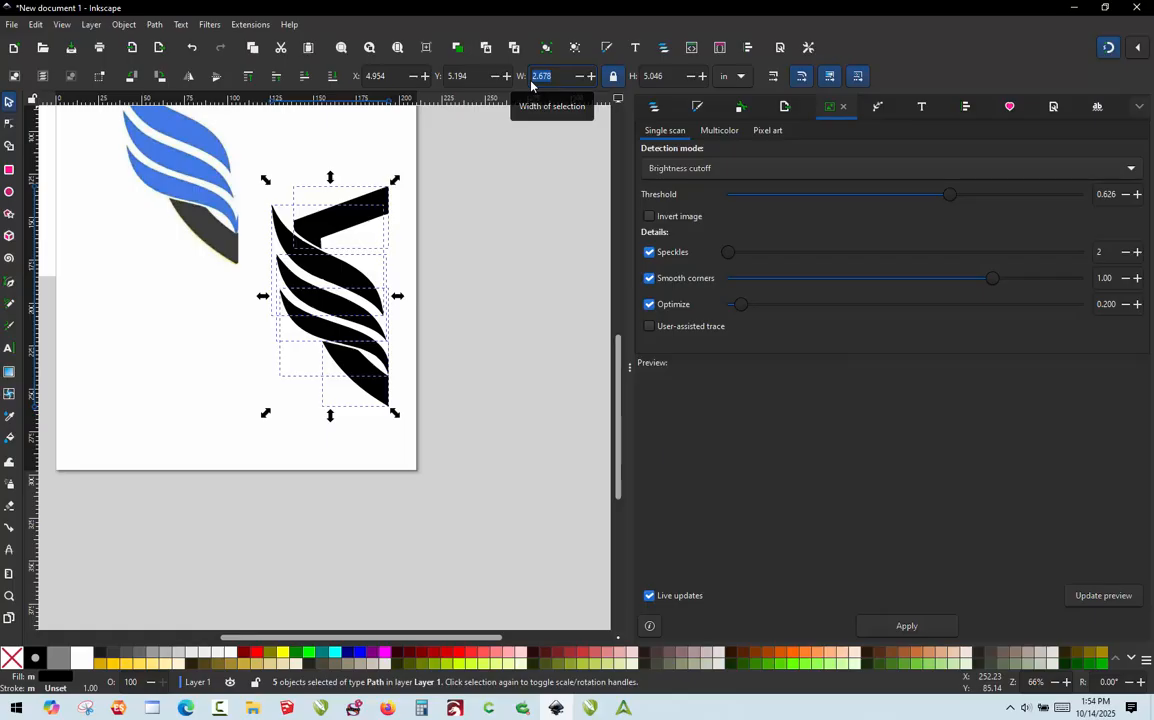
type("1")
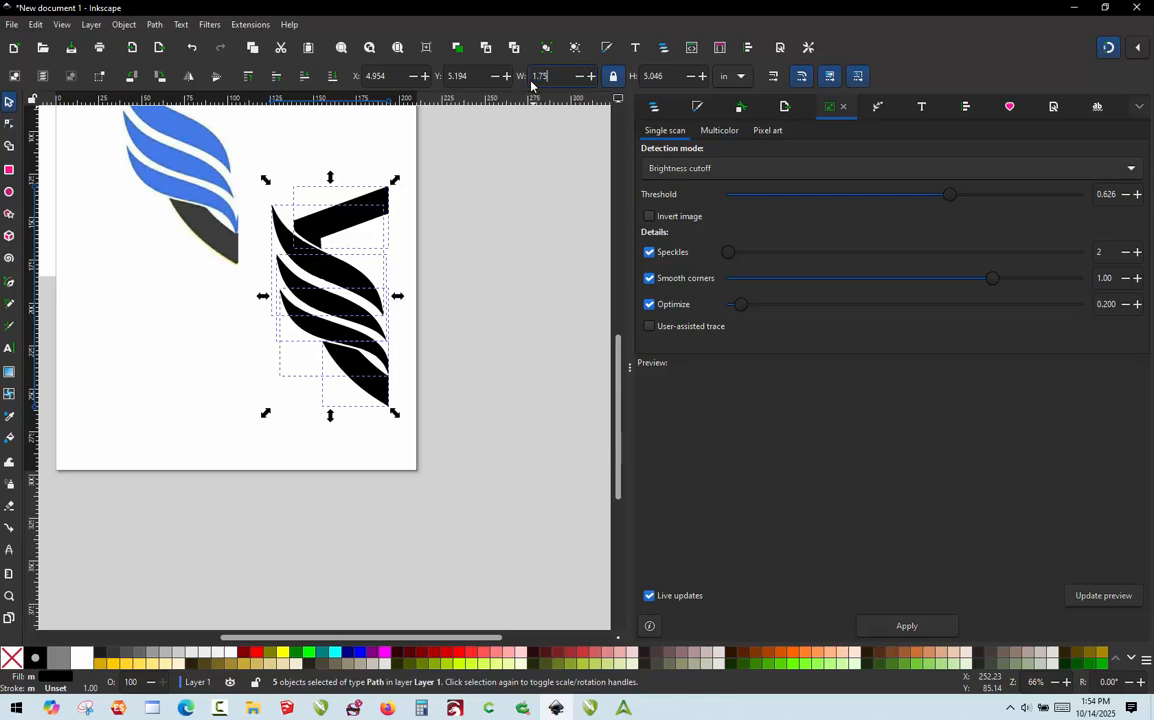
type(".75")
key("Return")
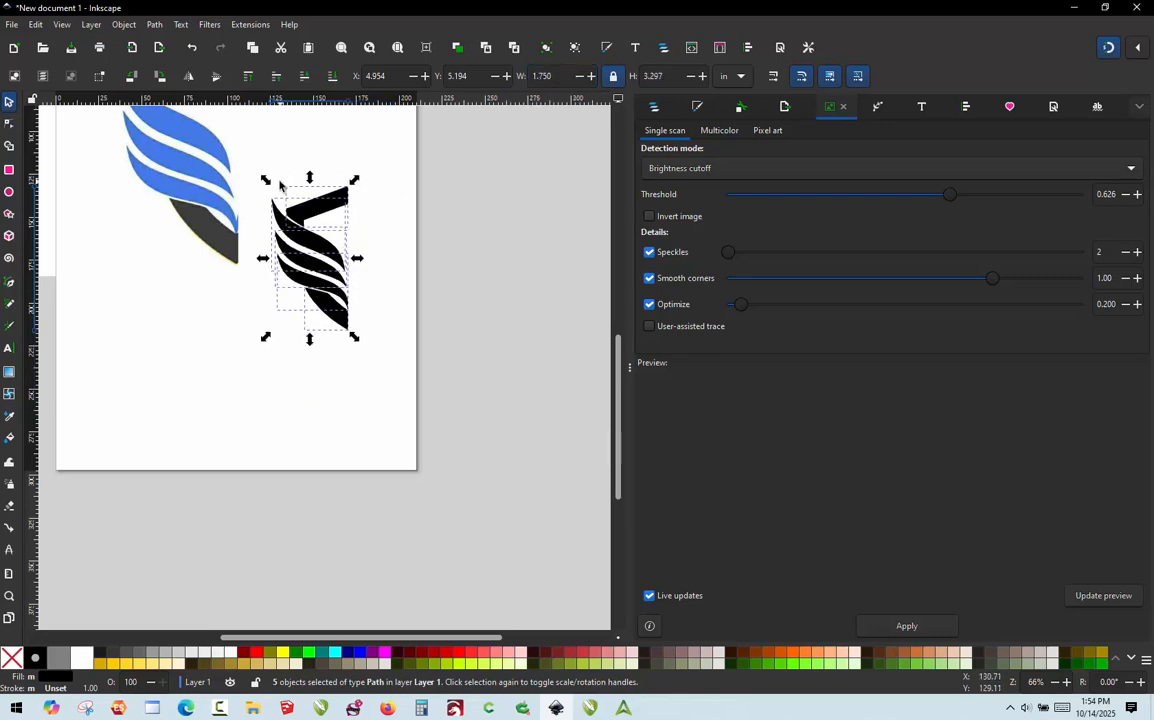
scroll(279, 183, "up", 1)
scroll(306, 170, "up", 1)
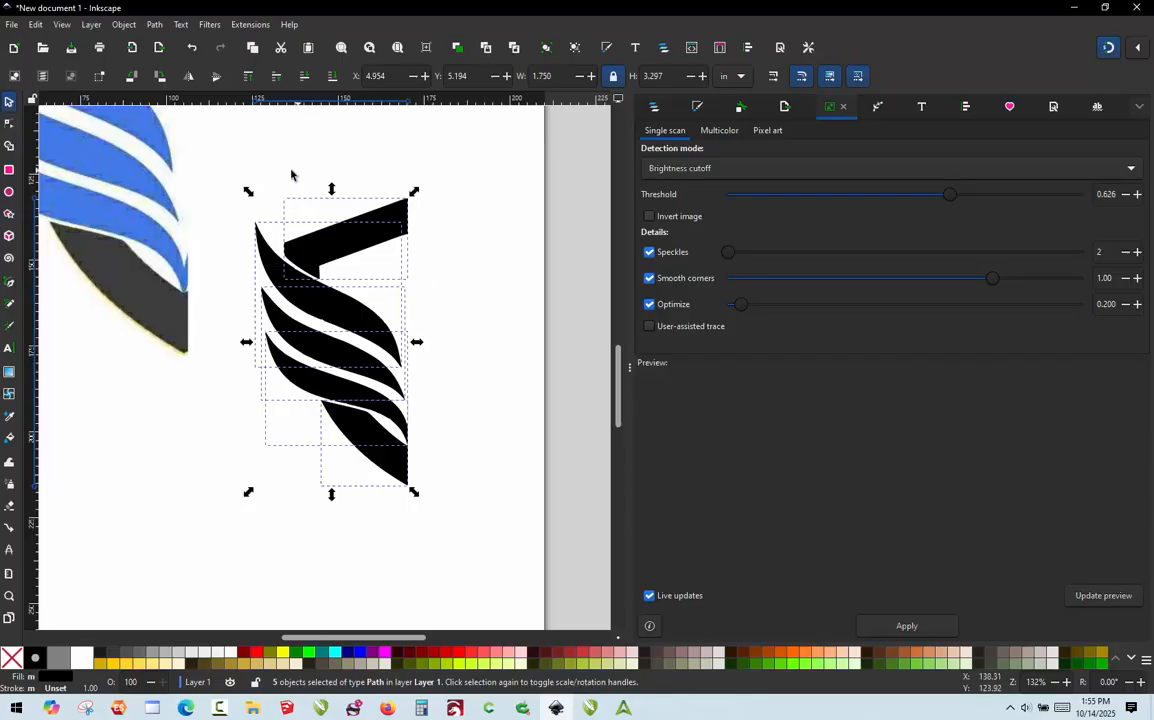
left_click(514, 274)
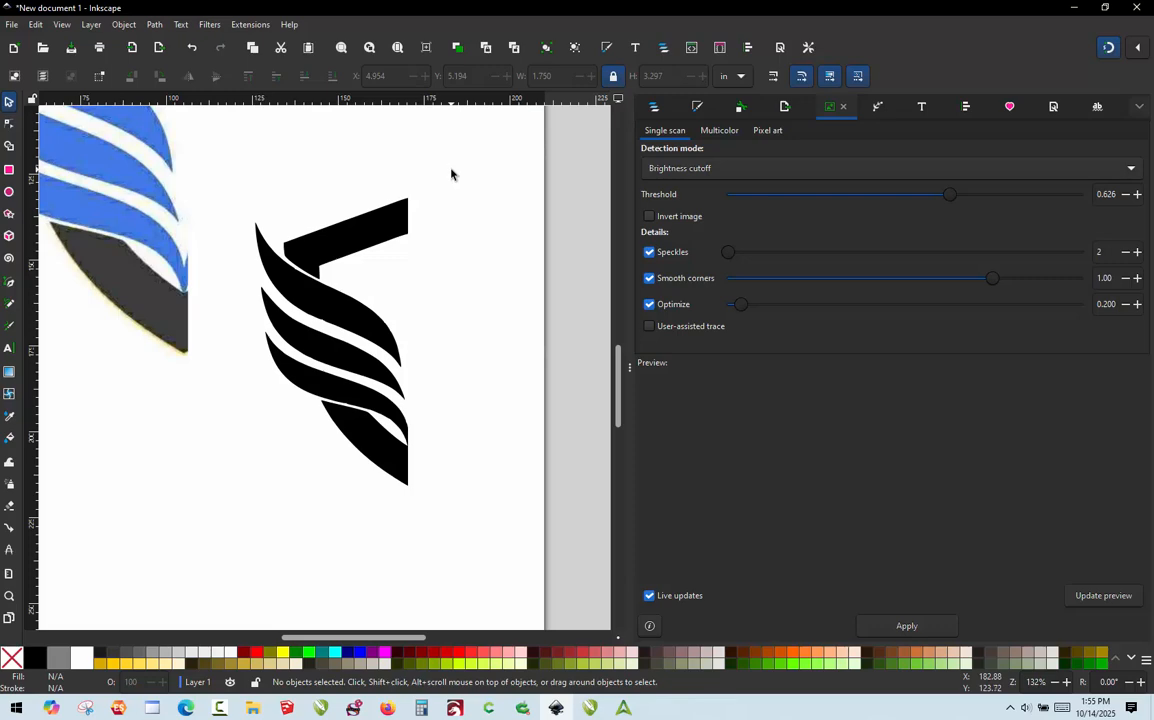
Remove the fill from all five traced pieces and give them a 90% Gray stroke
left_click_drag(451, 173, 240, 543)
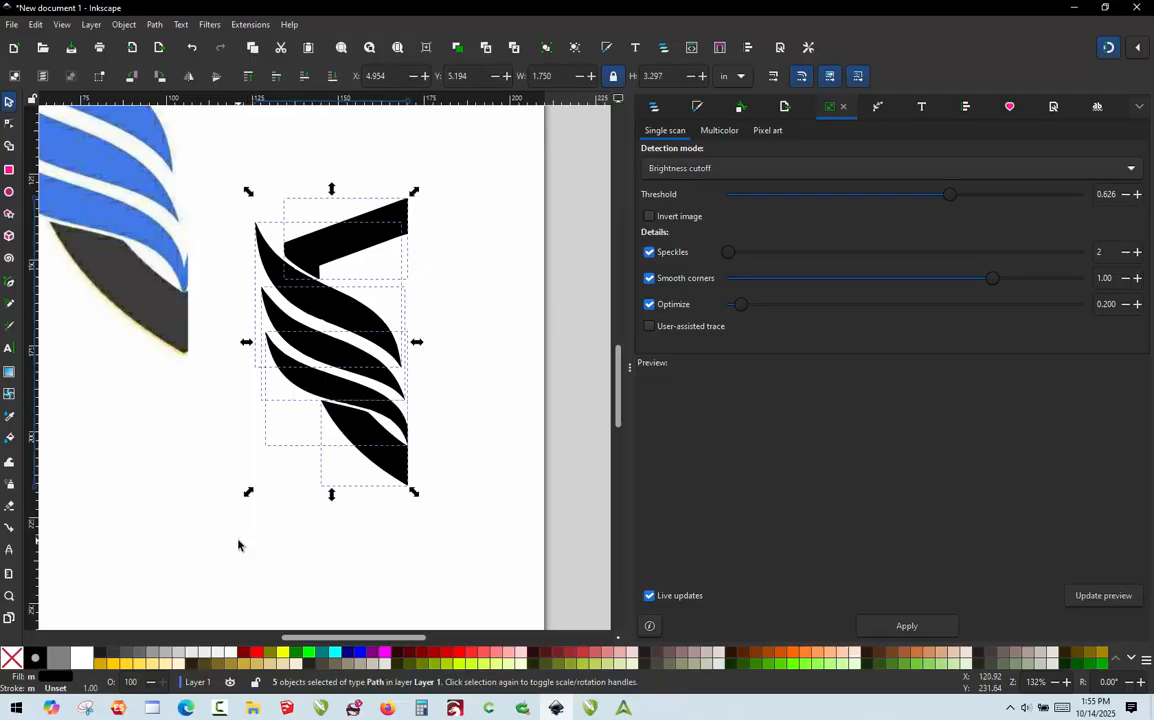
left_click(13, 659)
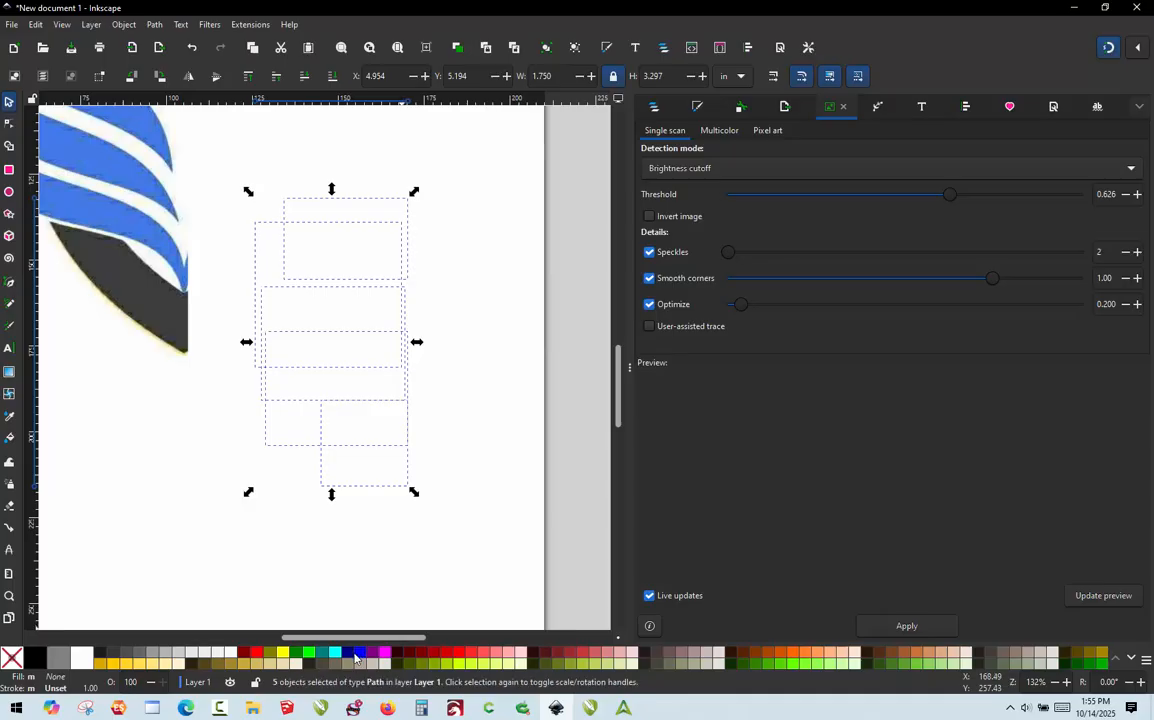
left_click(103, 652, "shift")
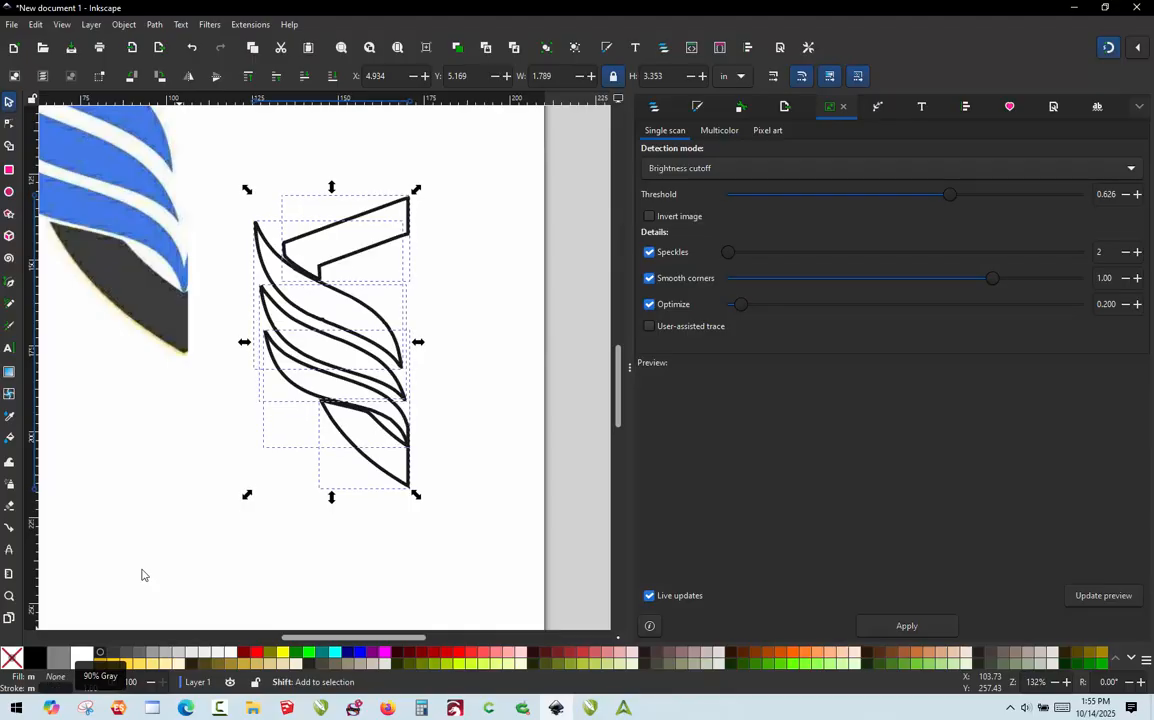
left_click(213, 429)
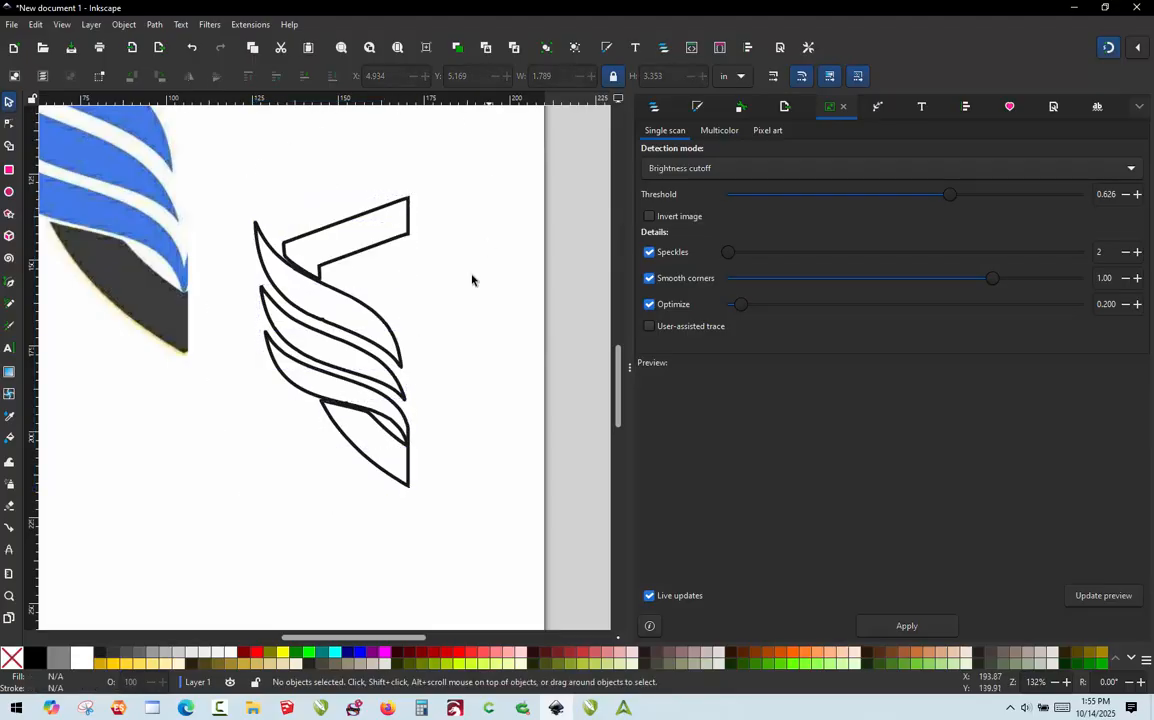
Change the stroke of the three wavy stripes to Aqua (#00FFFF) and clear the selection
left_click(270, 343)
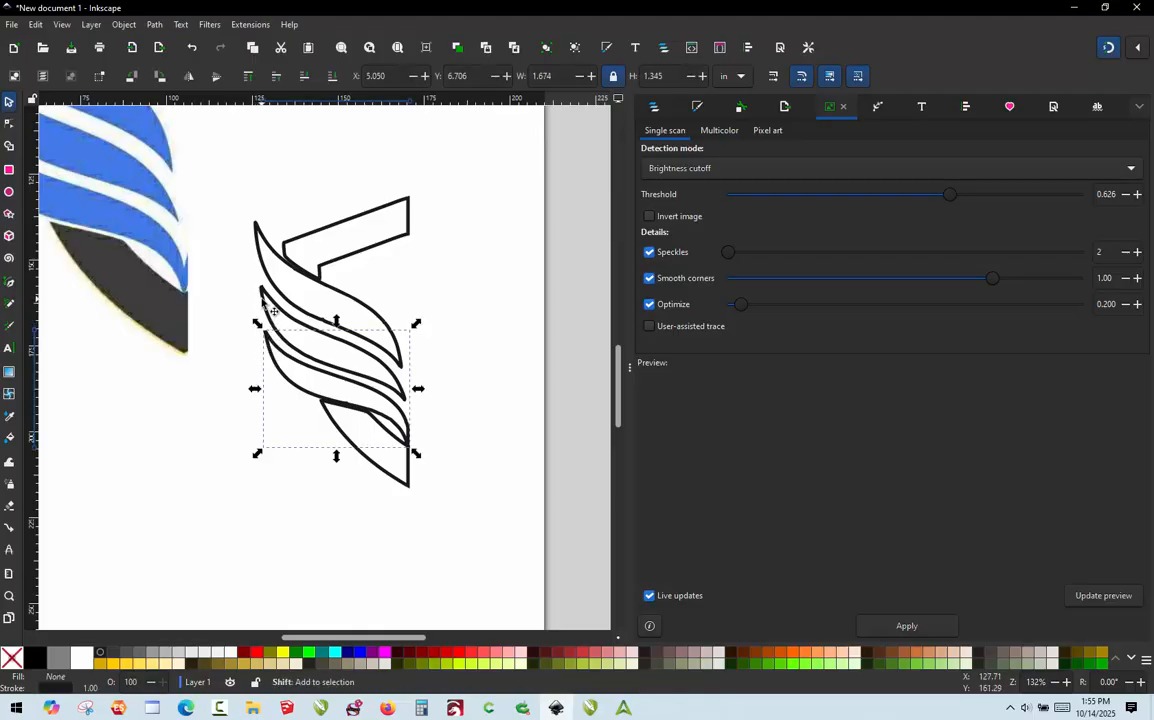
left_click(261, 285, "shift")
left_click(272, 273, "shift")
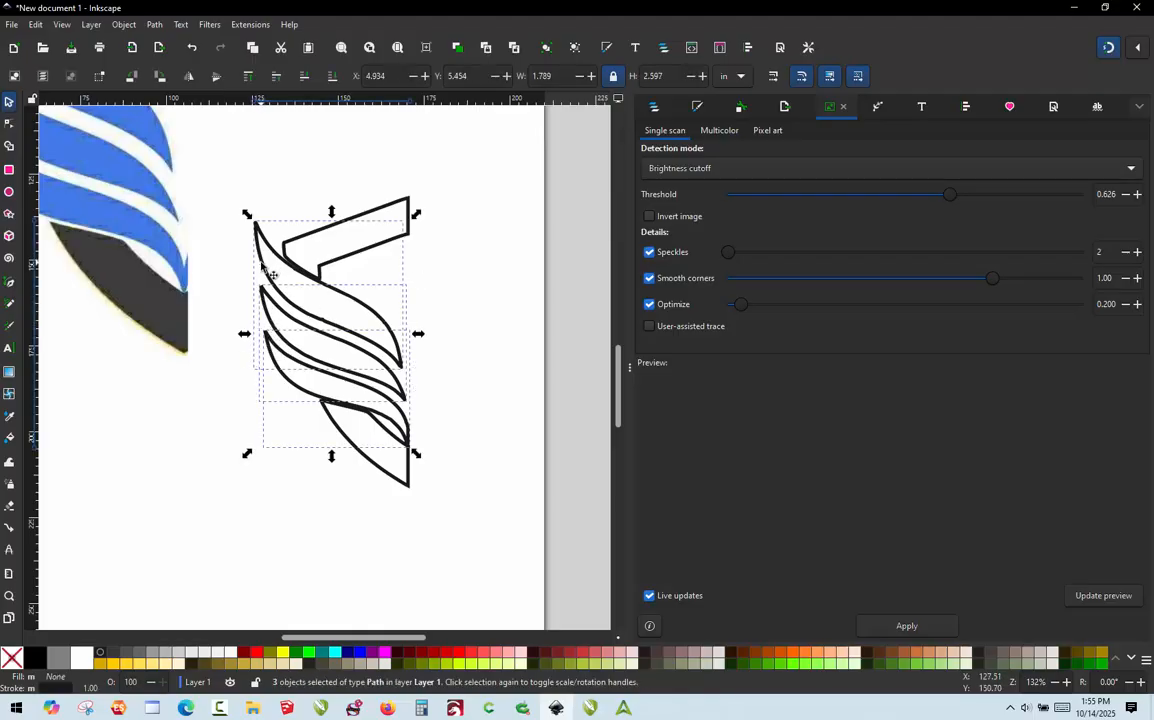
left_click(333, 656, "shift")
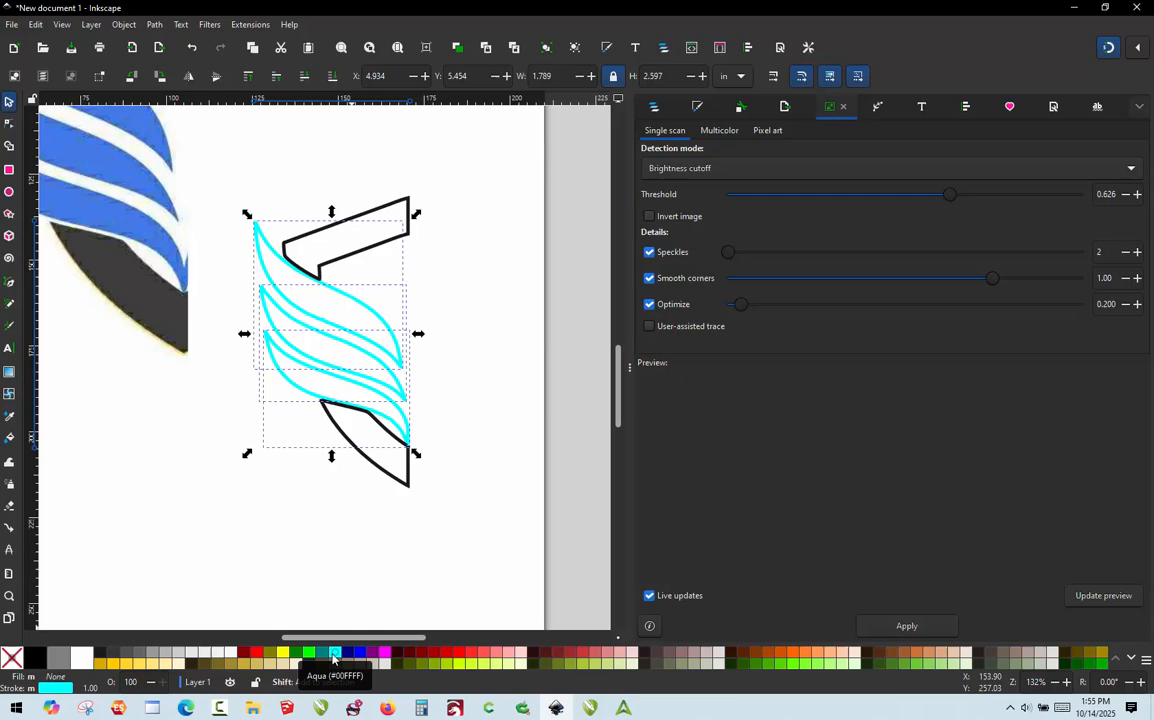
left_click(301, 553)
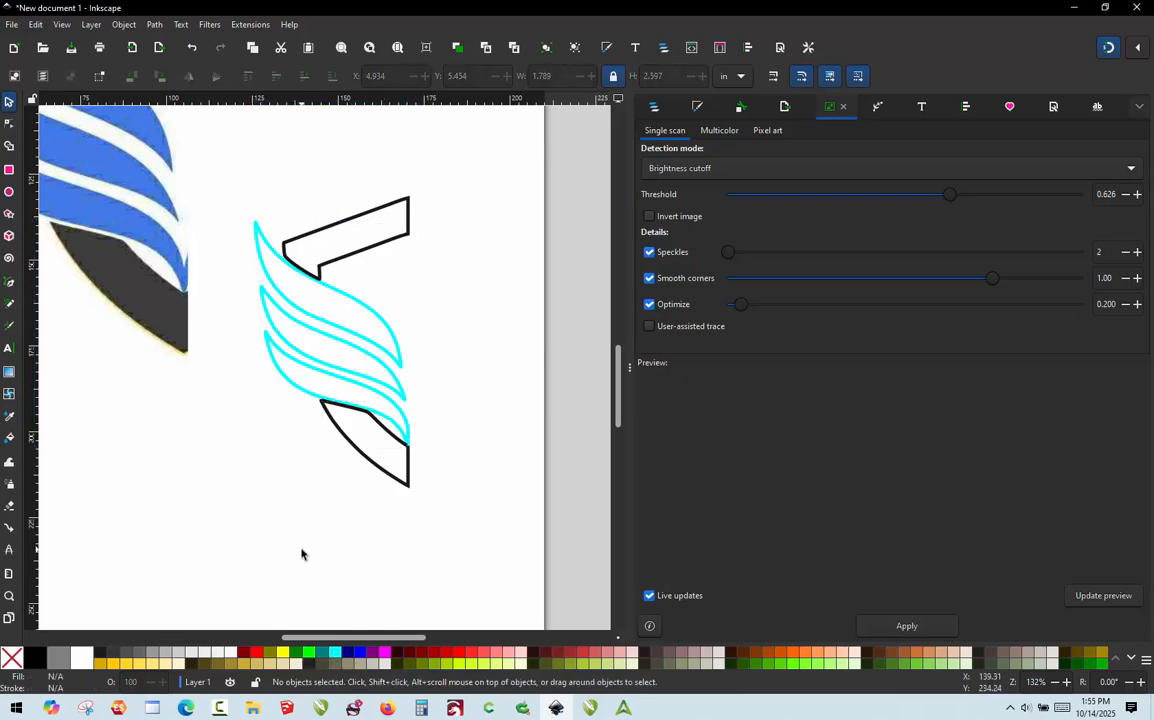
scroll(417, 536, "down", 1, "ctrl")
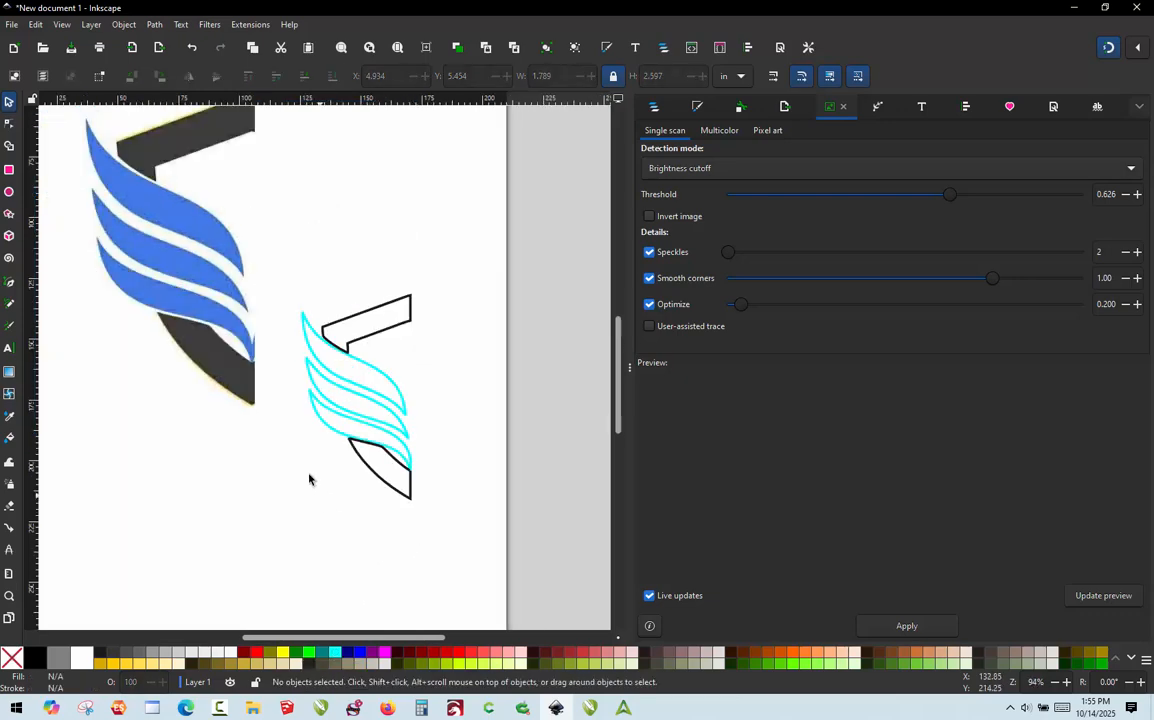
Set the stroke of the three wavy stripes to the blue (#467AE7) sampled from the original logo, and clear the selection
scroll(309, 479, "up", 1, "ctrl")
scroll(306, 474, "down", 1, "ctrl")
scroll(326, 253, "up", 1, "ctrl")
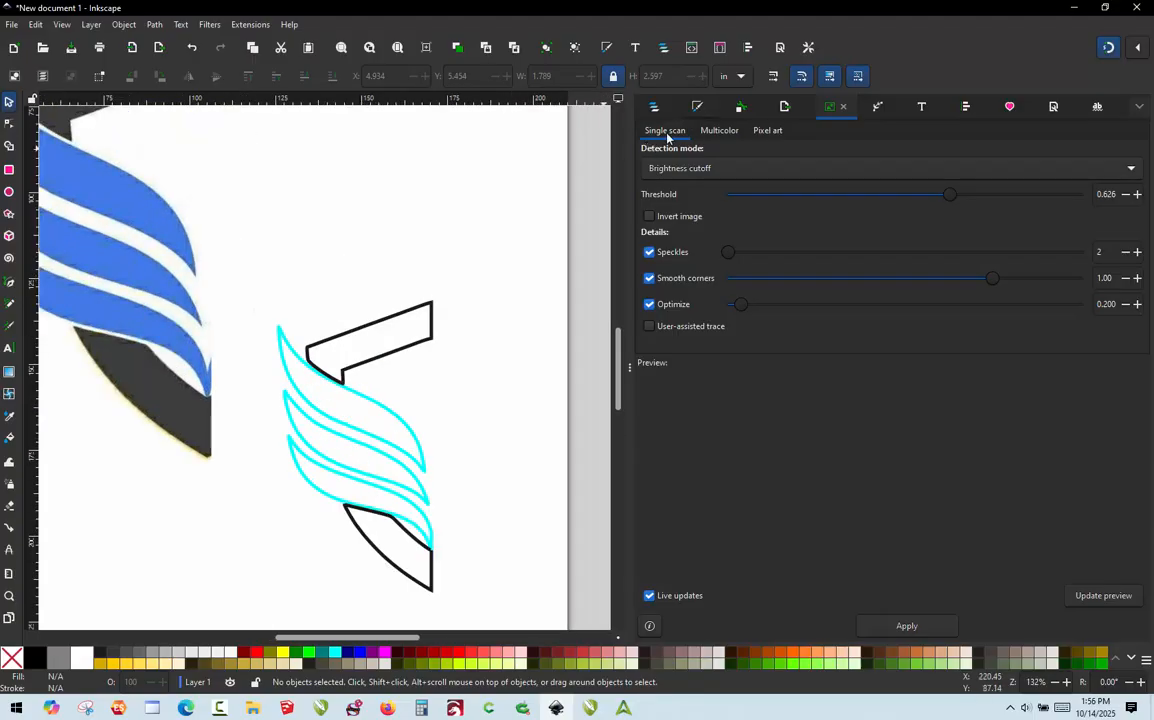
key("ctrl+shift+f")
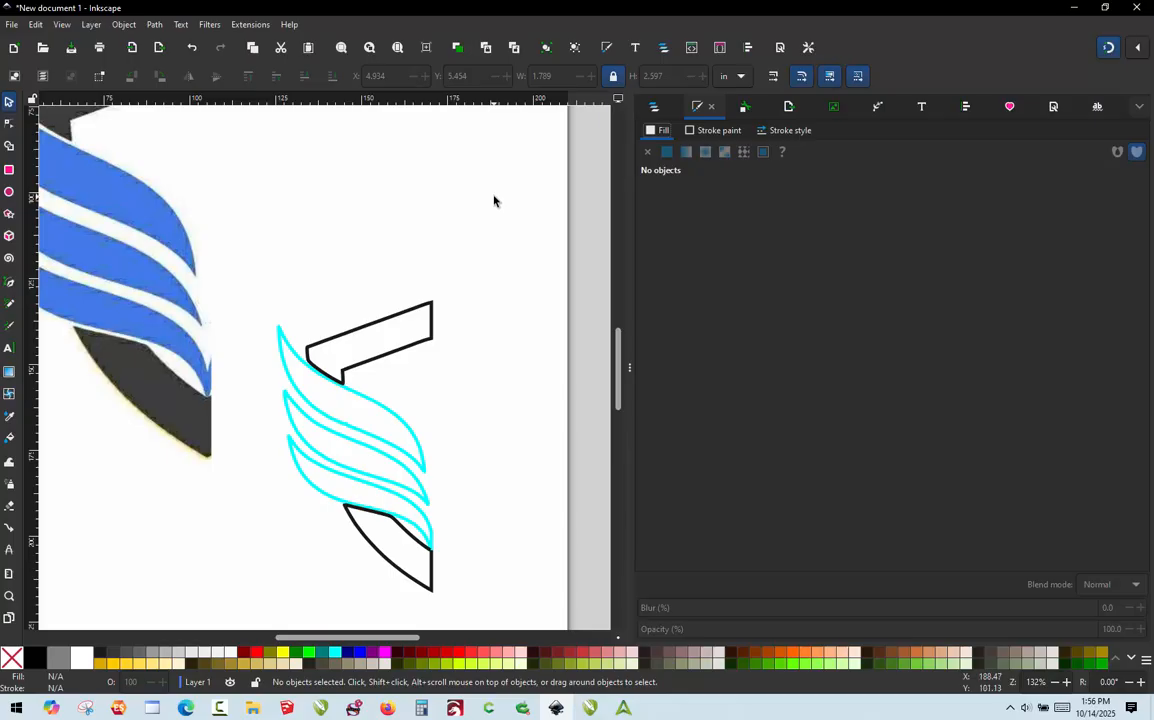
left_click(790, 131)
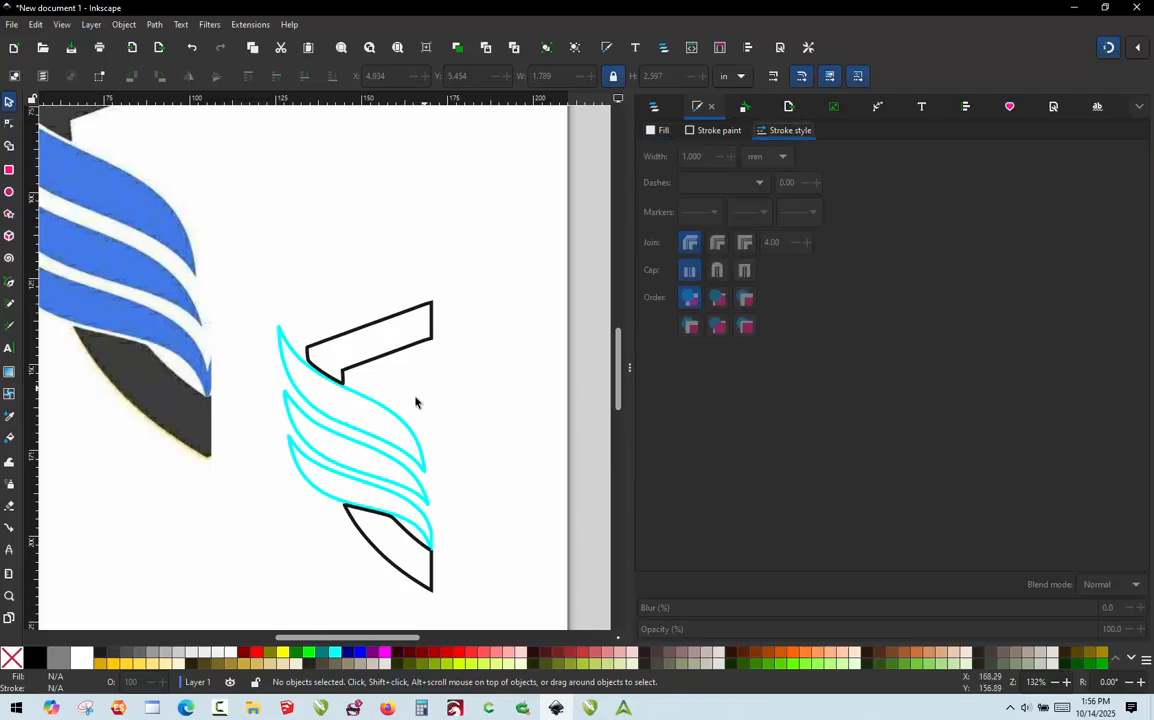
left_click(322, 434)
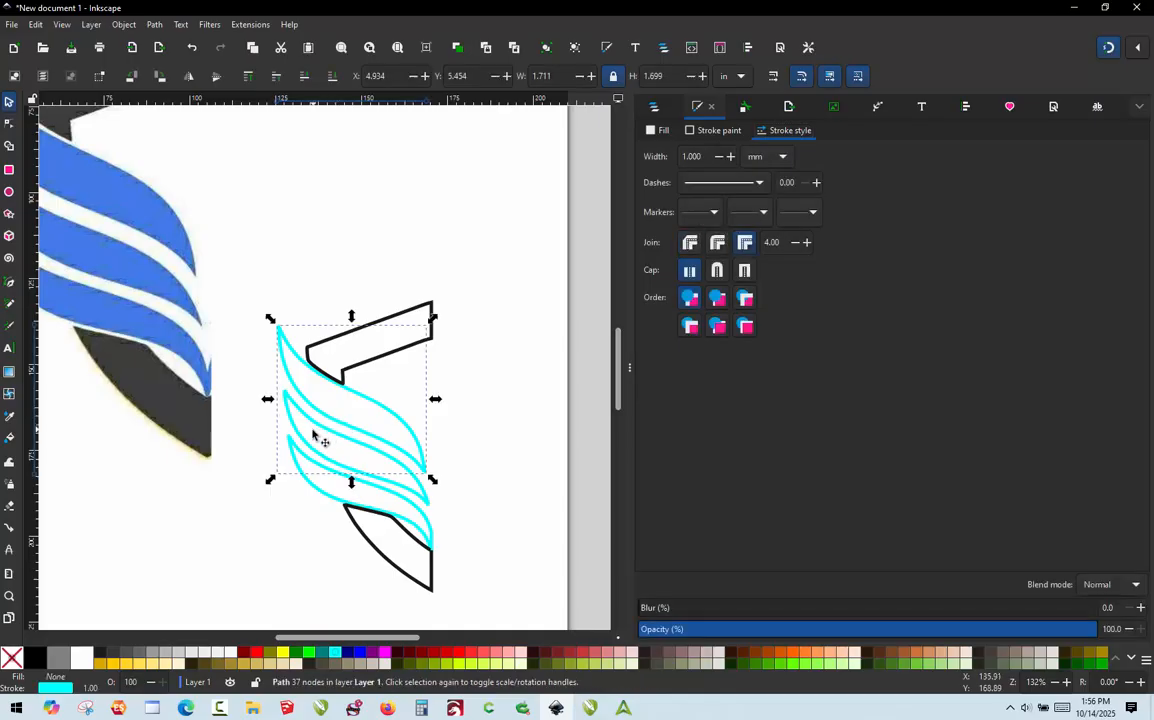
left_click(298, 437, "shift")
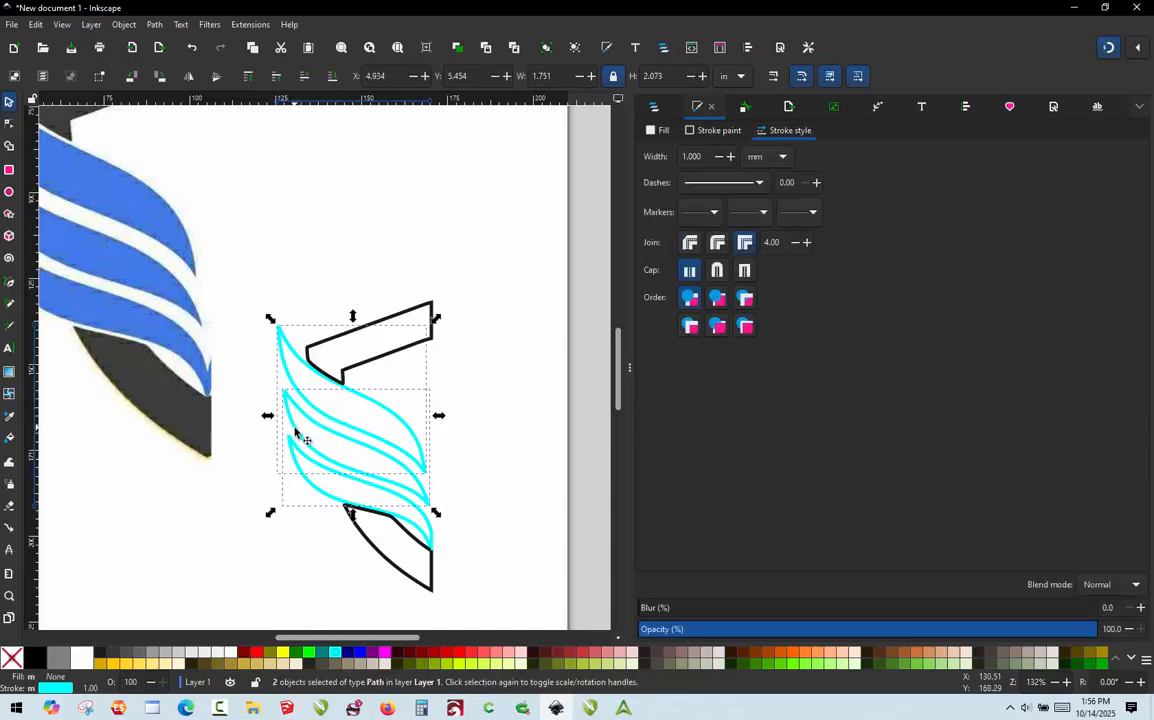
left_click(309, 486, "shift")
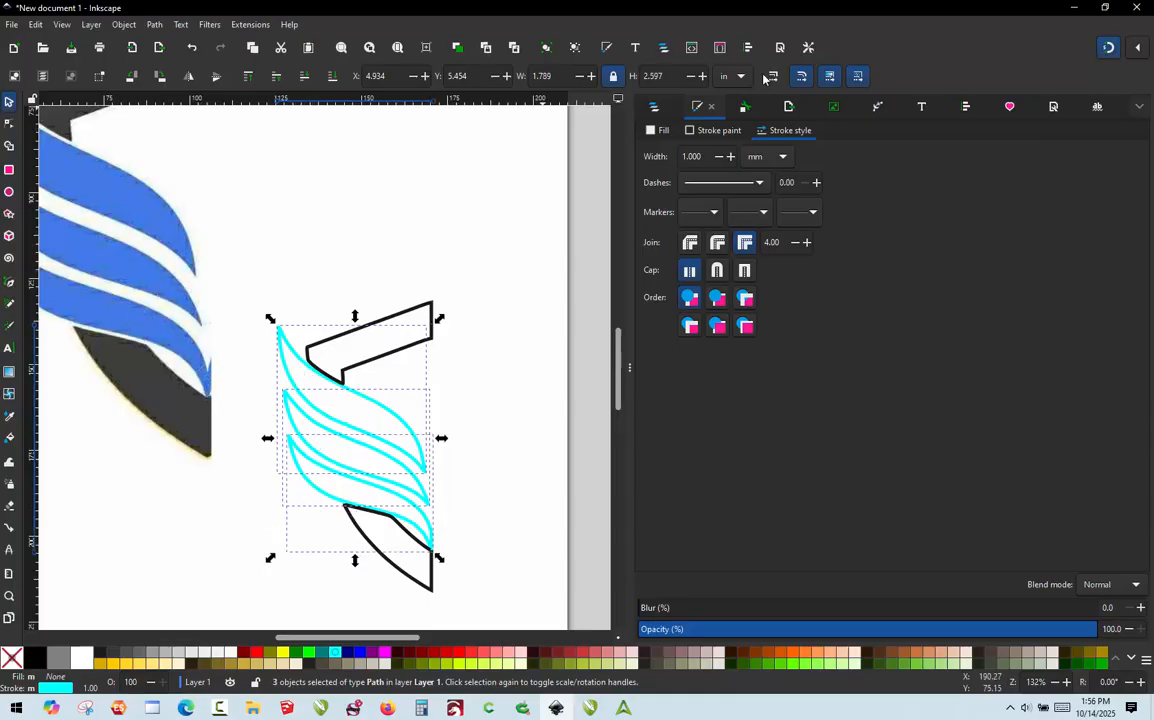
left_click(719, 131)
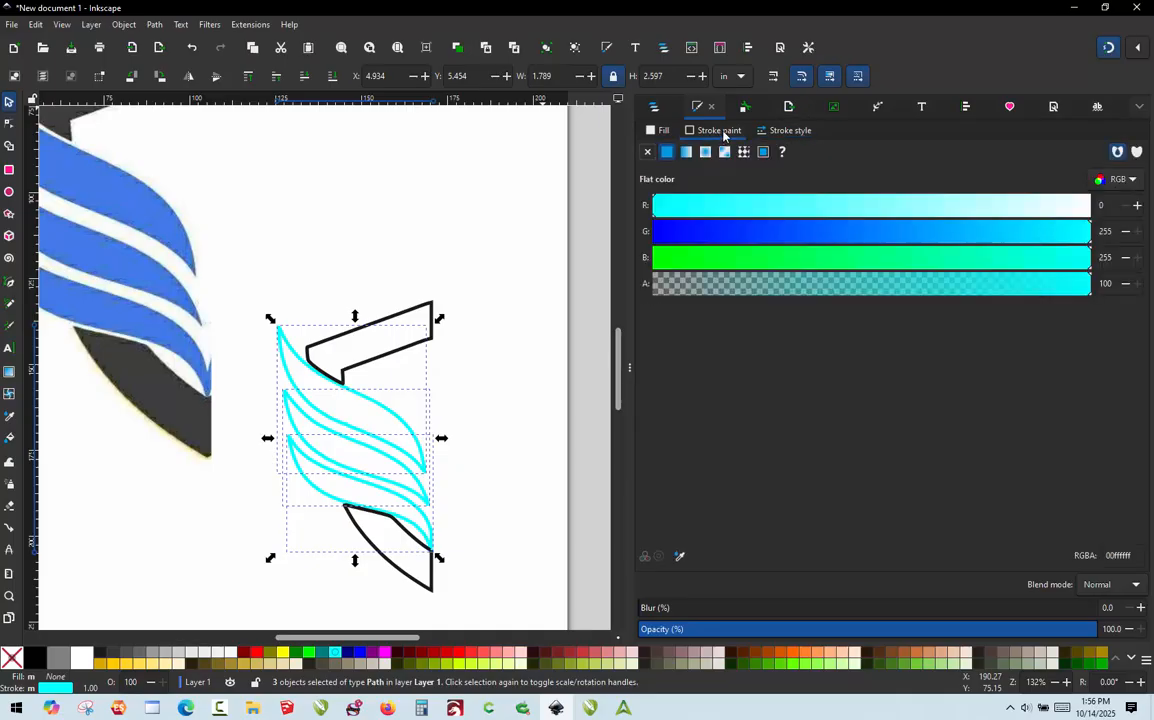
left_click(680, 557)
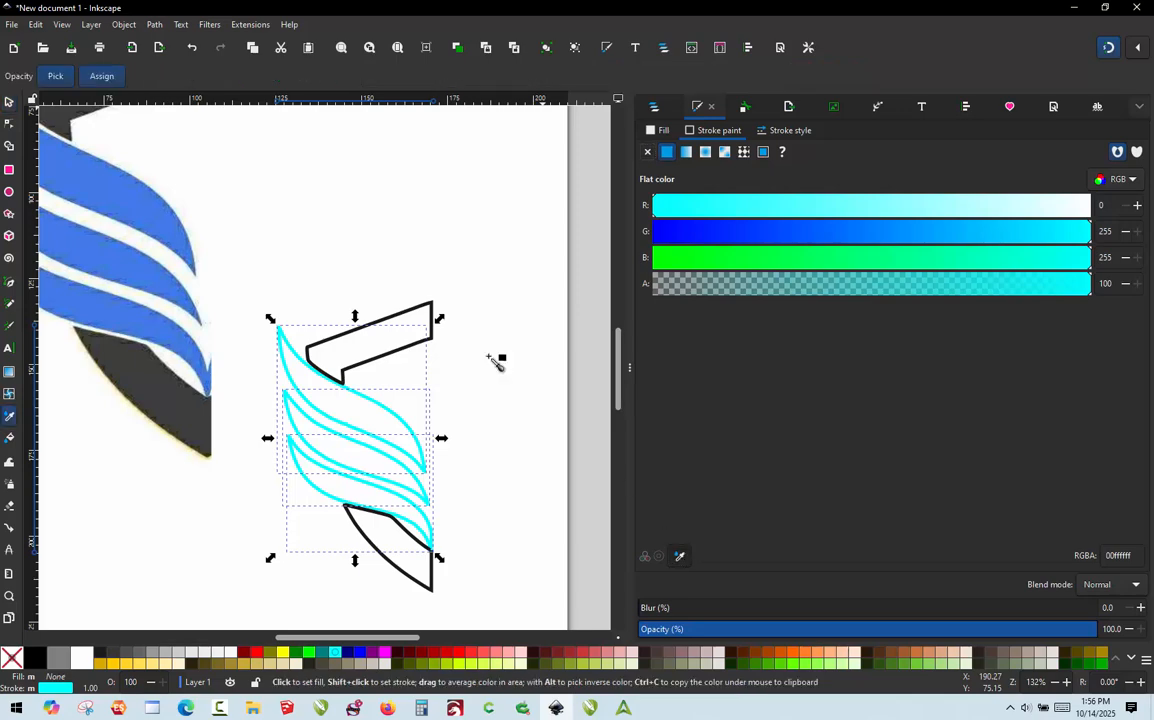
left_click(140, 217)
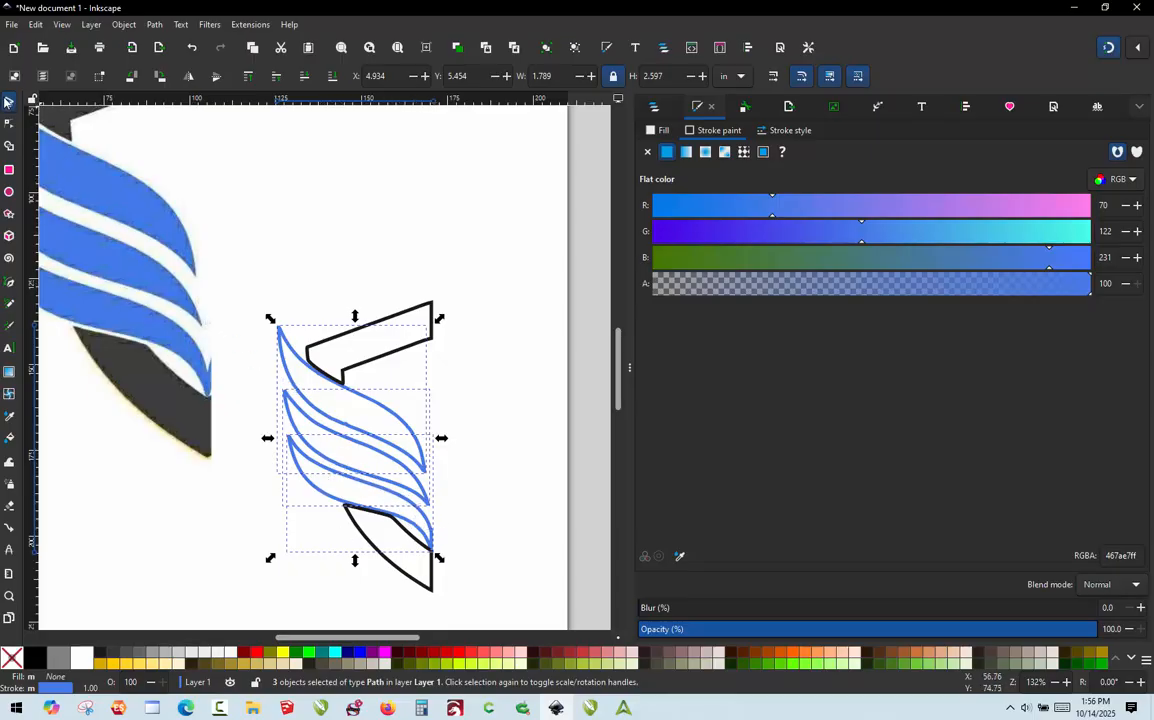
left_click(234, 229)
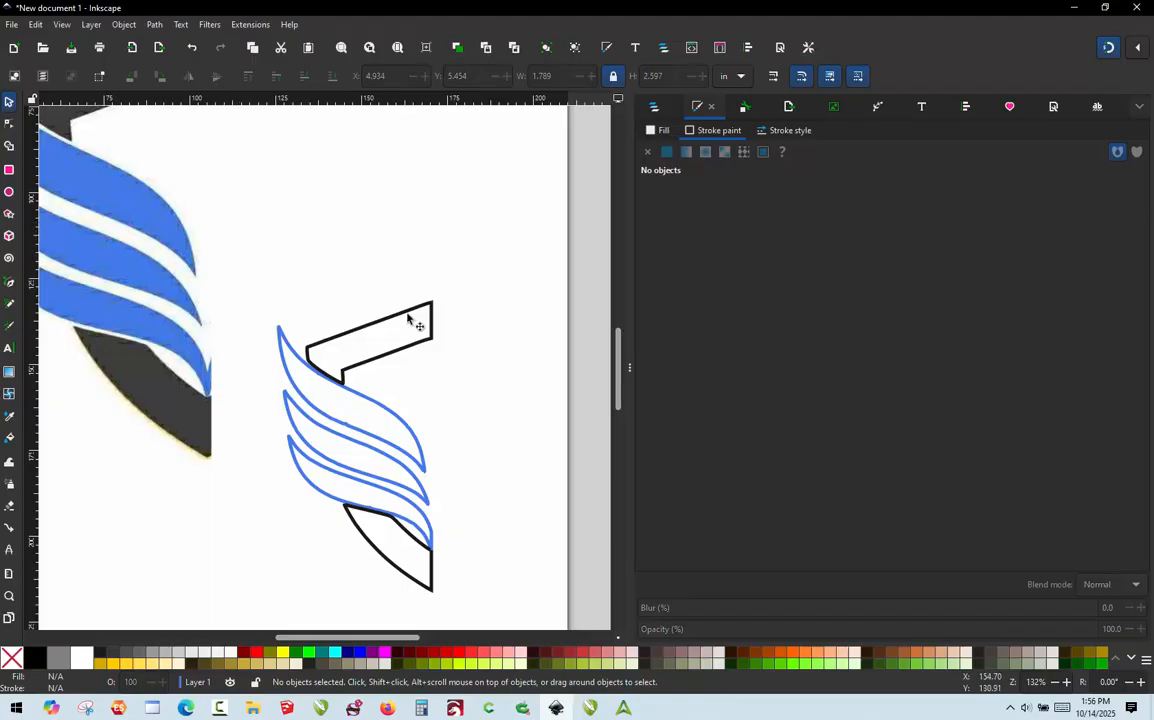
Edit the nodes of the dark lower tip and move the loose end node at its upper-right corner onto the neighbouring node
scroll(385, 292, "down", 1, "ctrl")
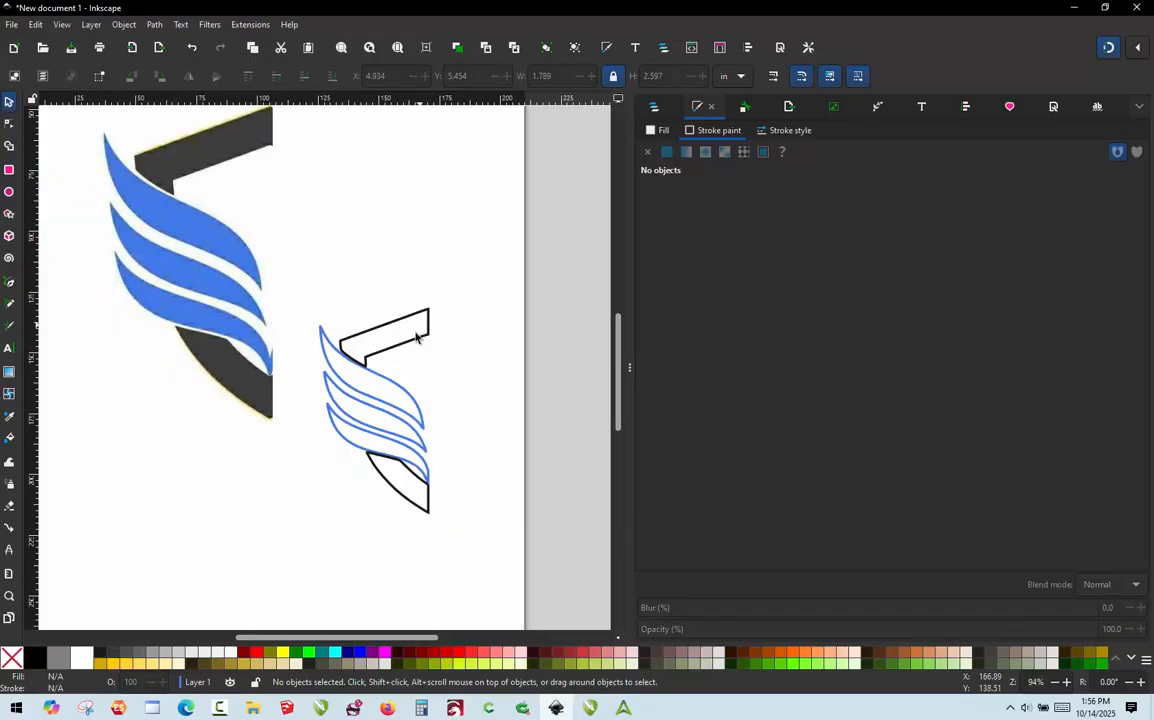
scroll(345, 462, "up", 1, "ctrl")
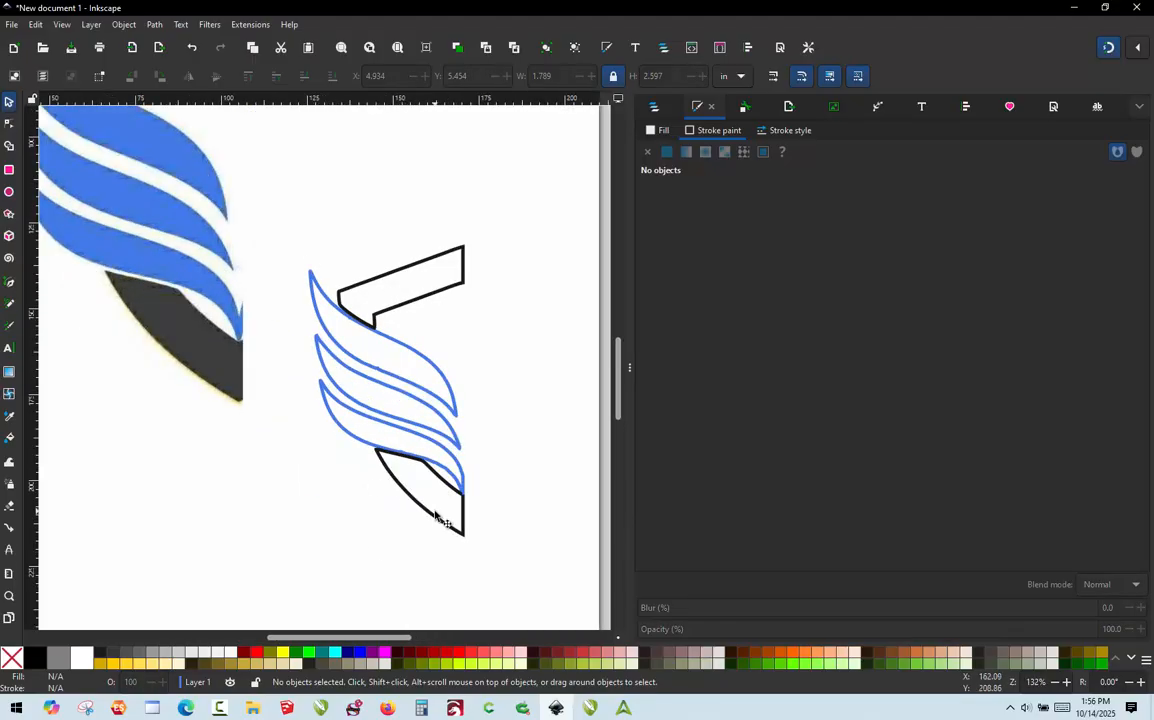
scroll(445, 510, "up", 3, "ctrl")
scroll(475, 510, "up", 3, "ctrl")
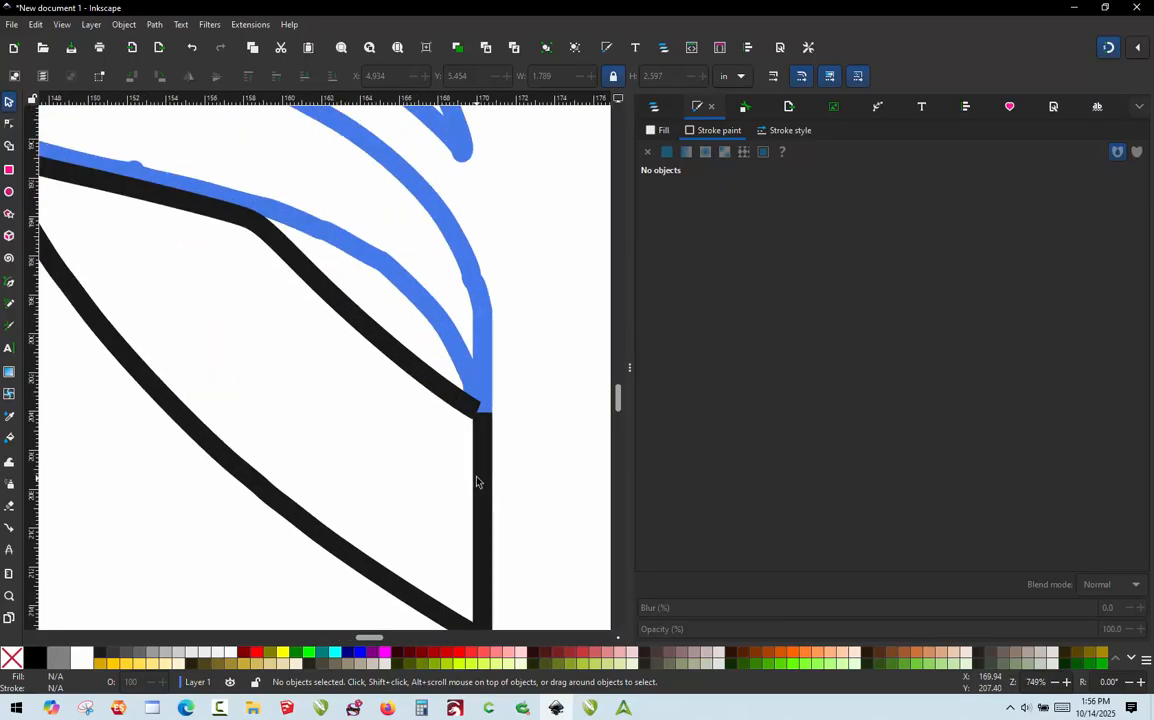
scroll(484, 405, "up", 1, "ctrl")
double_click(484, 400)
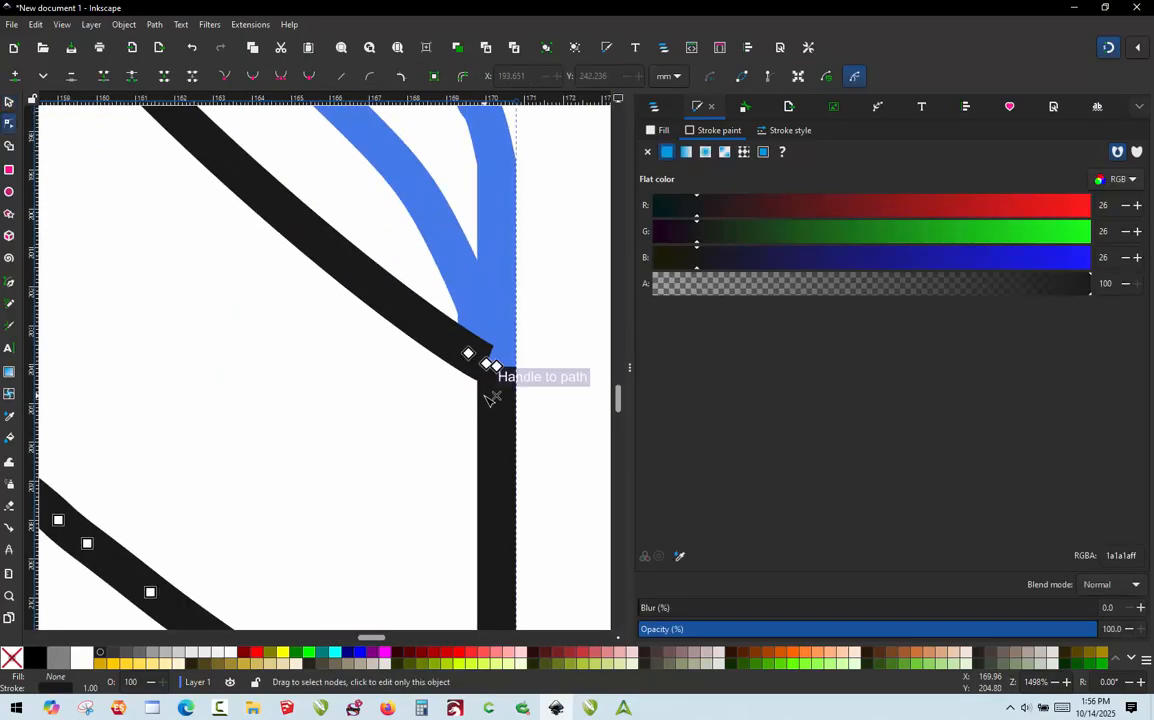
left_click(490, 364)
scroll(528, 368, "up", 3, "ctrl")
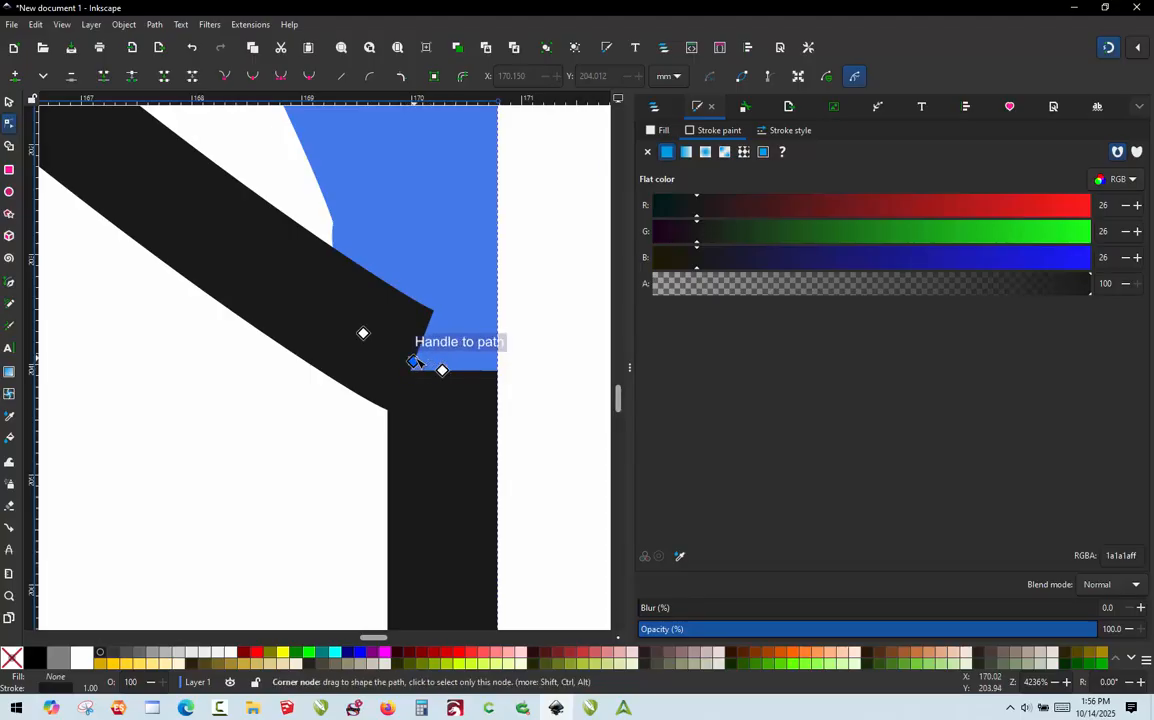
double_click(412, 362)
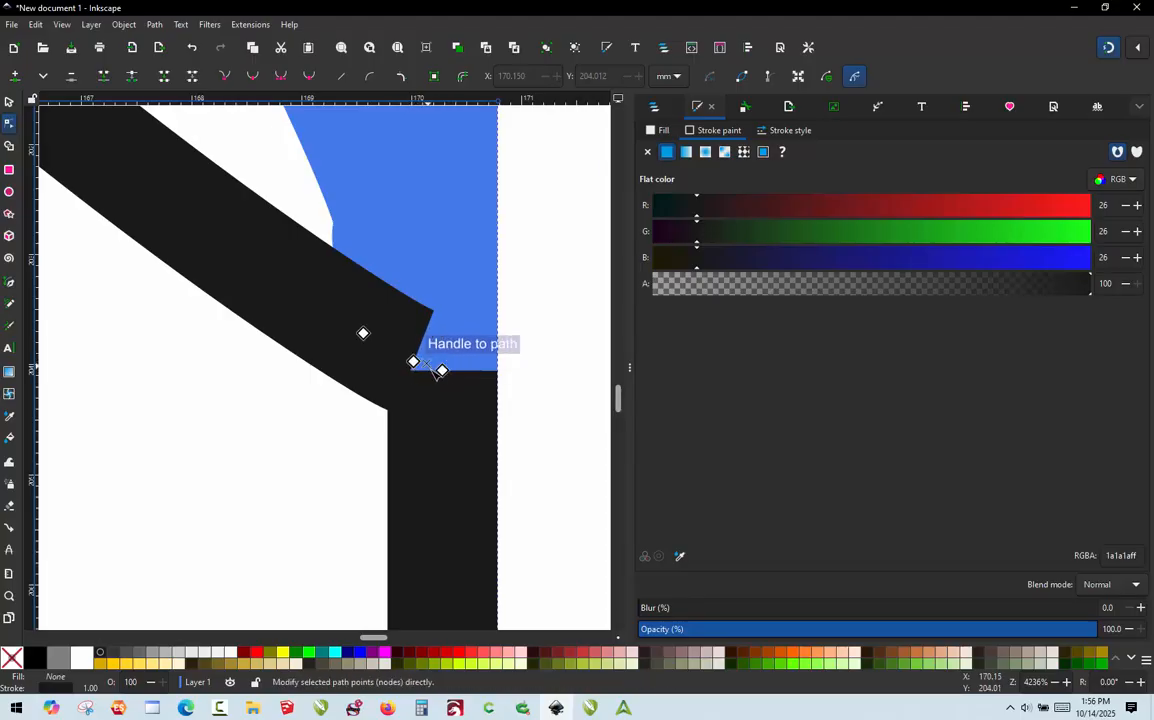
left_click_drag(413, 364, 510, 447)
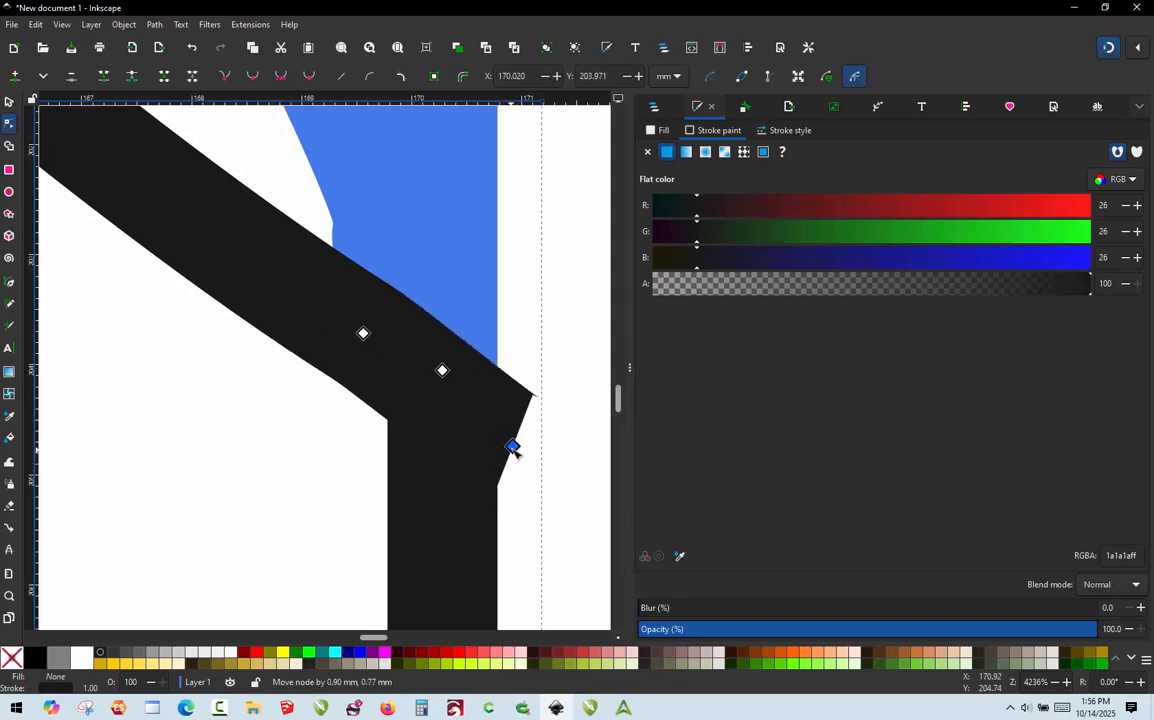
key("ctrl+z")
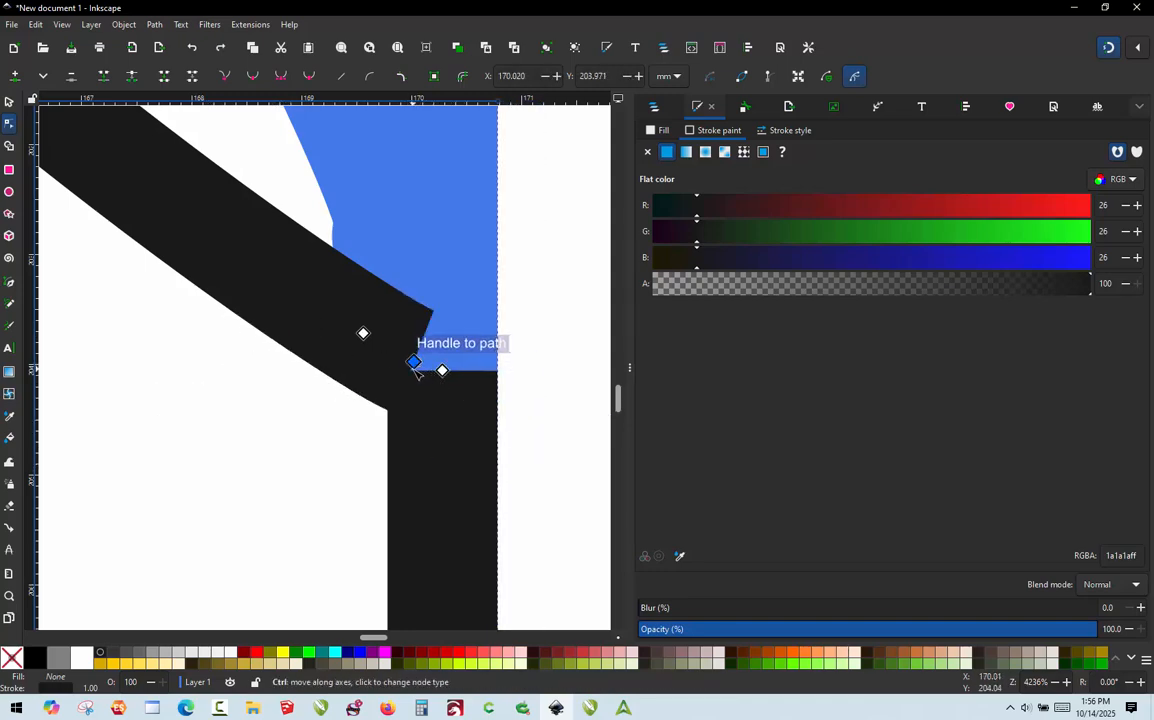
left_click_drag(414, 363, 367, 338)
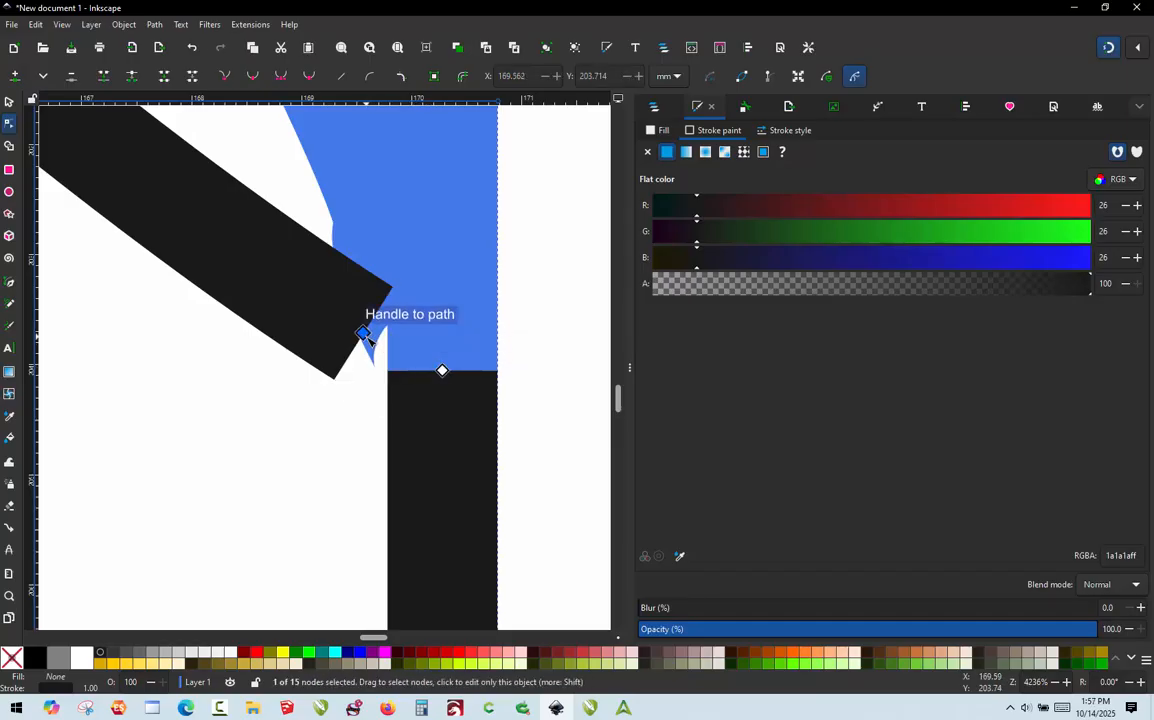
Select the two open end nodes at the lower tip's upper-right corner and join them to close the outline
left_click(443, 371, "shift")
left_click(446, 370, "shift")
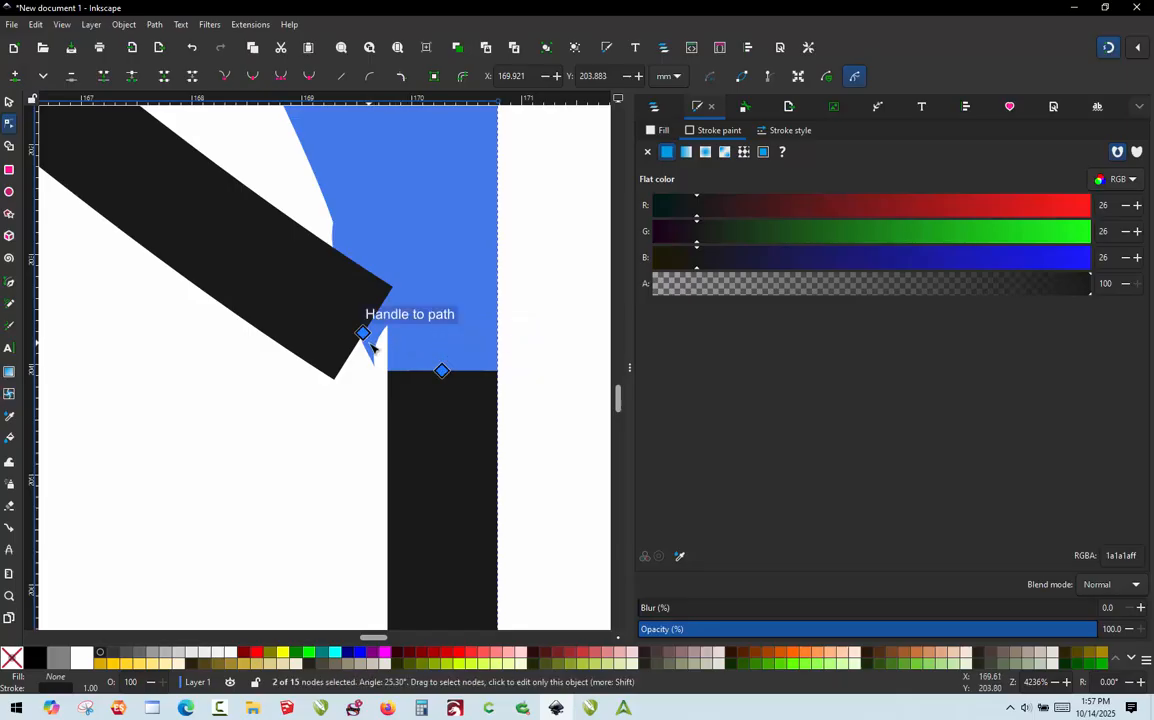
key("alt+j")
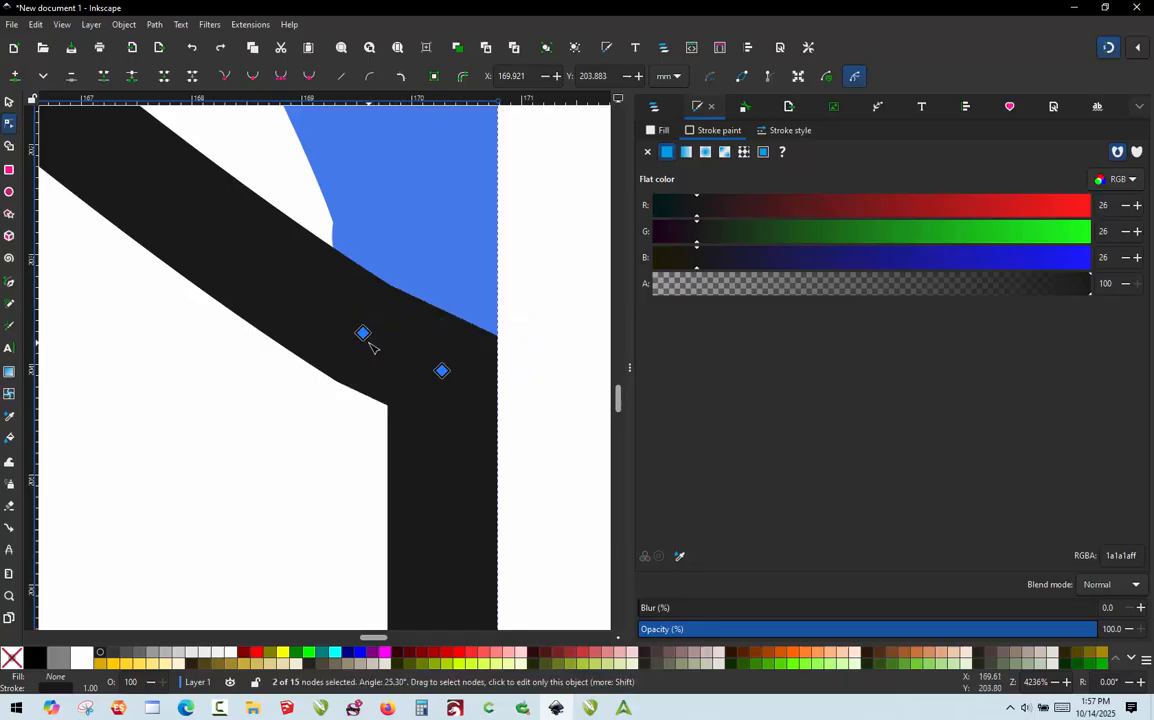
key("ctrl+z")
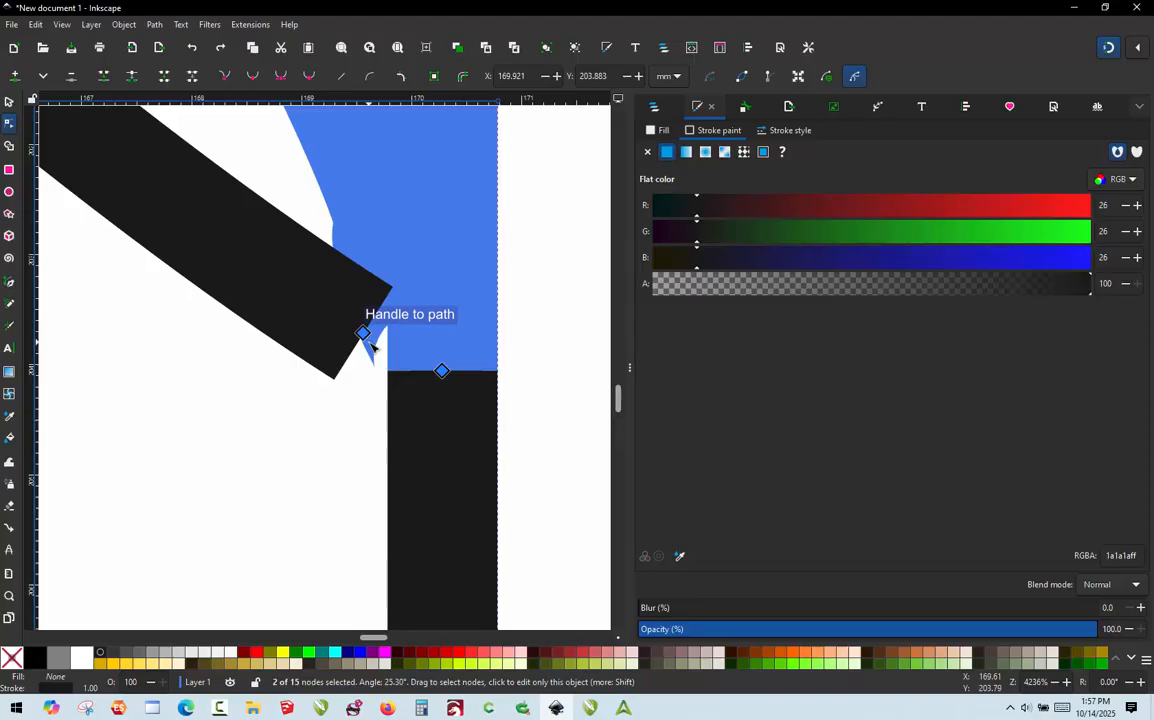
key("ctrl+shift+z")
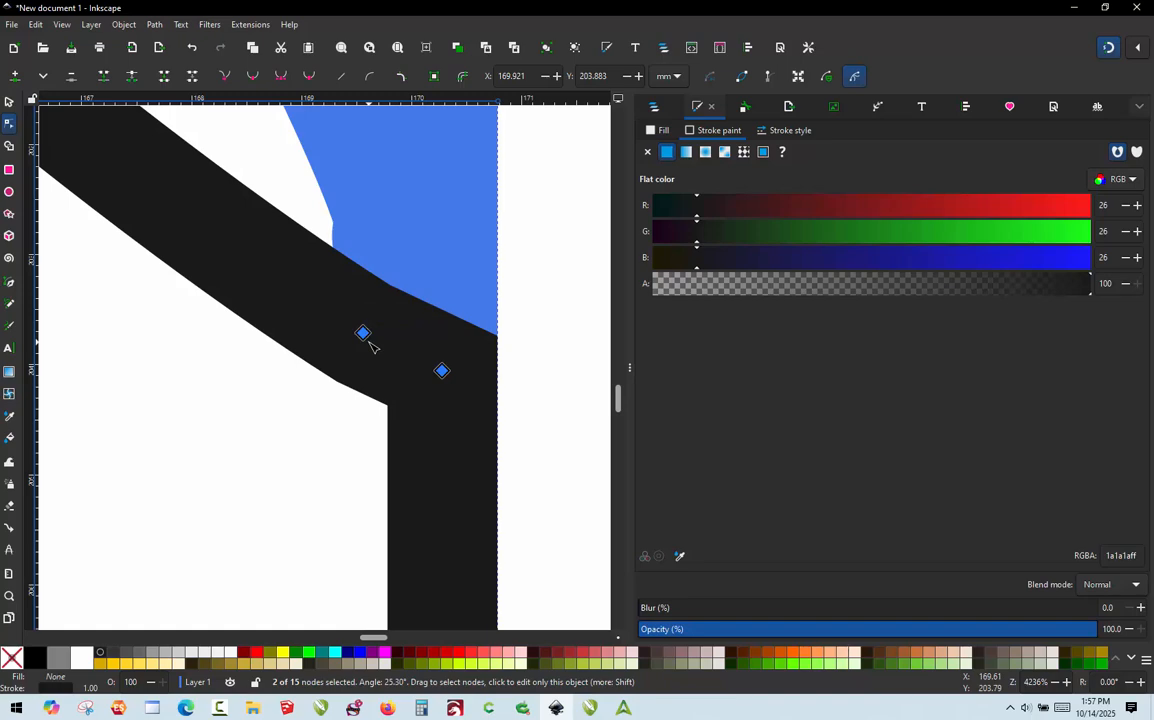
key("ctrl+z")
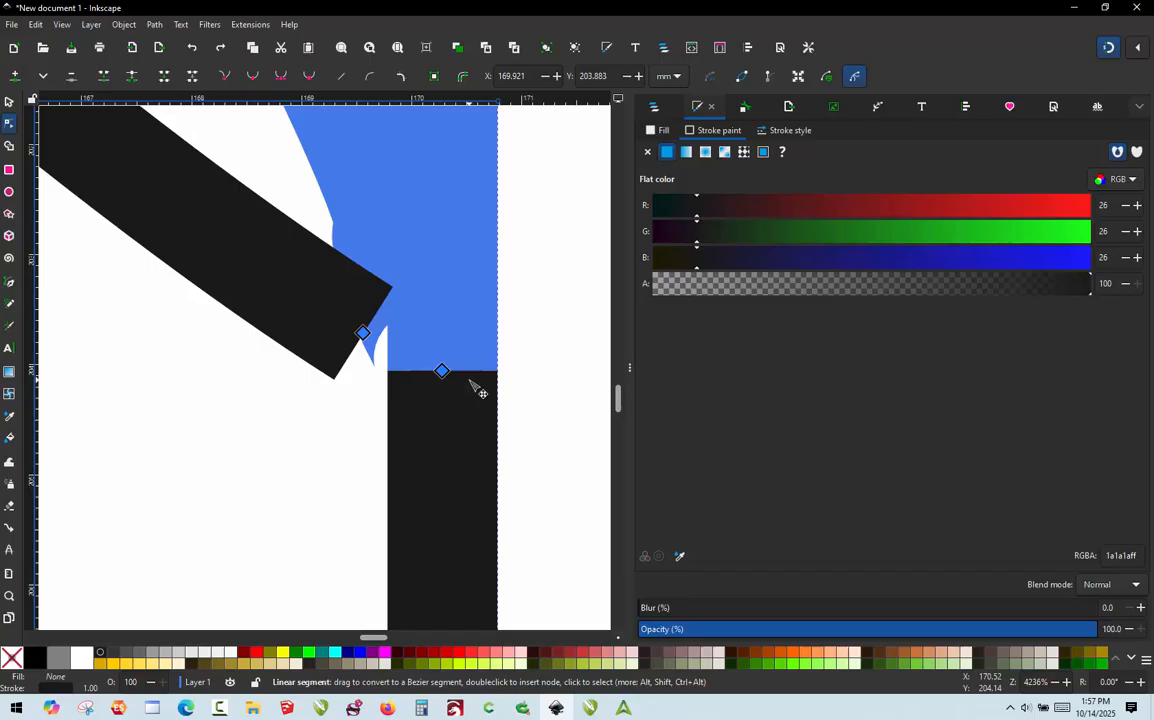
key("alt")
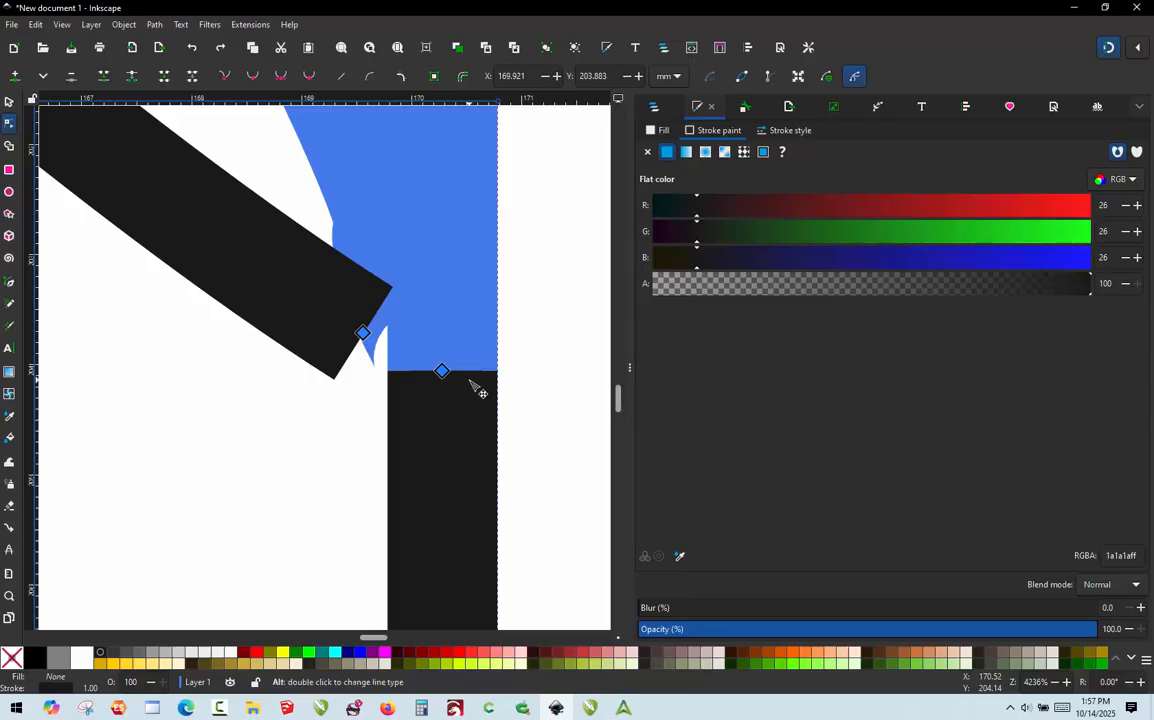
key("alt+j")
Examine the nodes along the lower tip's outline and where it meets the lowest blue stripe
scroll(478, 390, "down", 3)
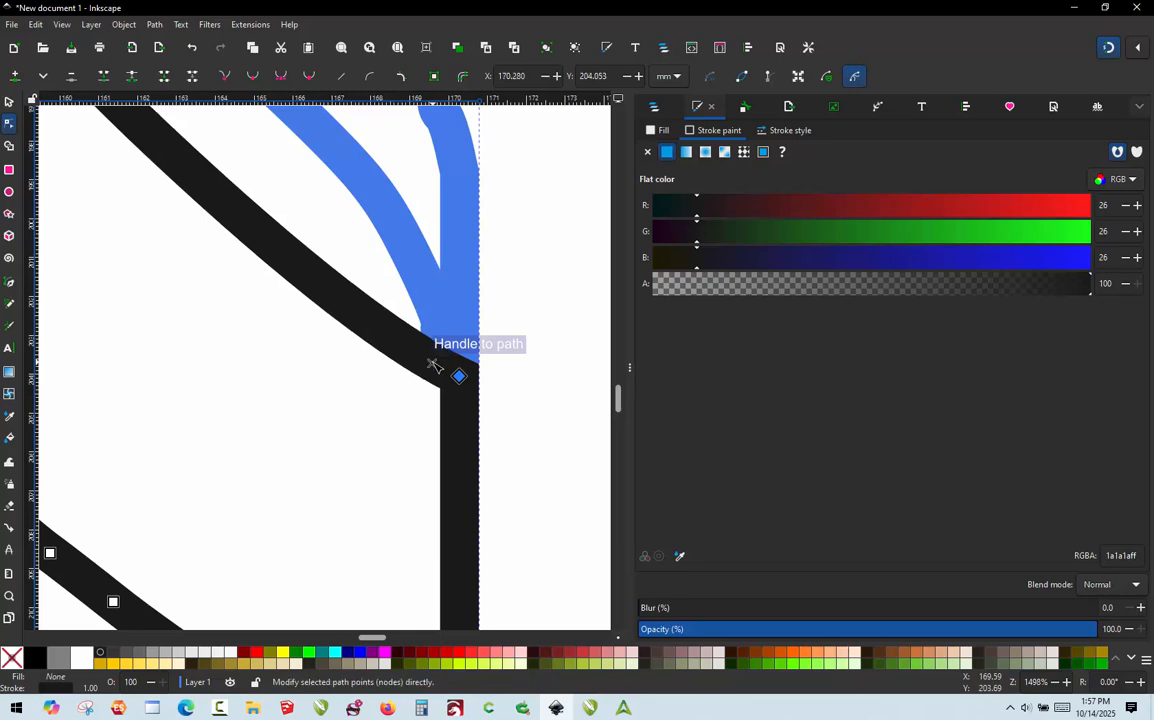
scroll(391, 395, "down", 4)
scroll(268, 359, "up", 2)
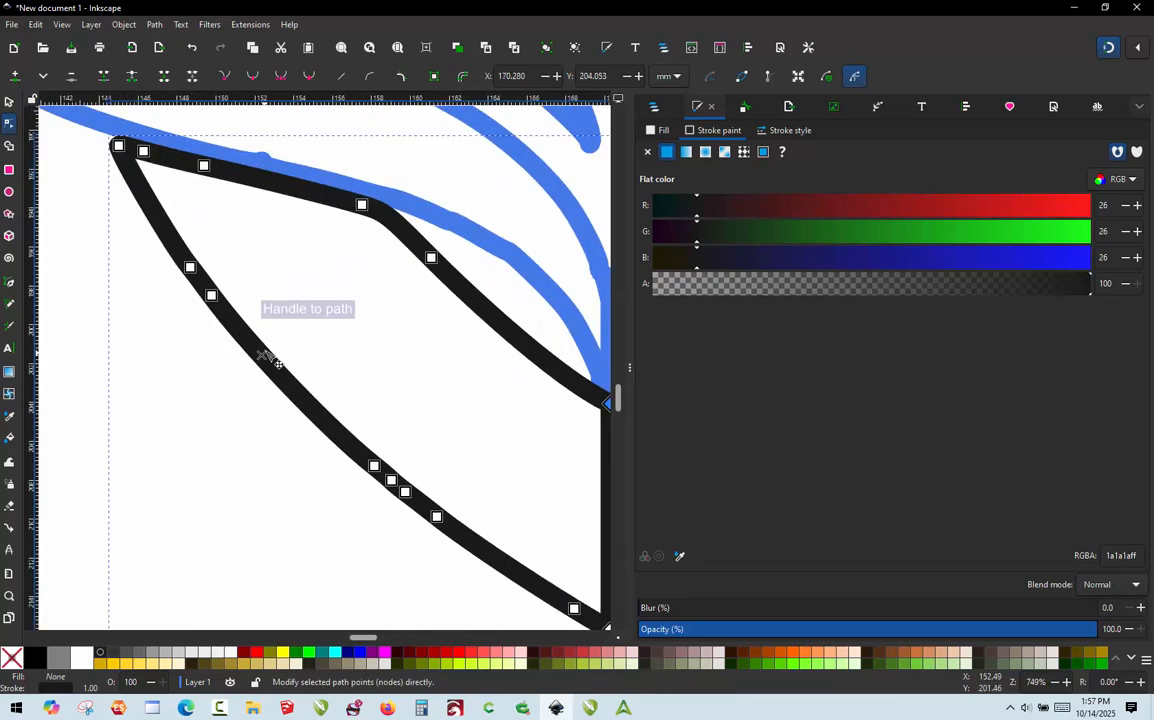
scroll(402, 178, "up", 2)
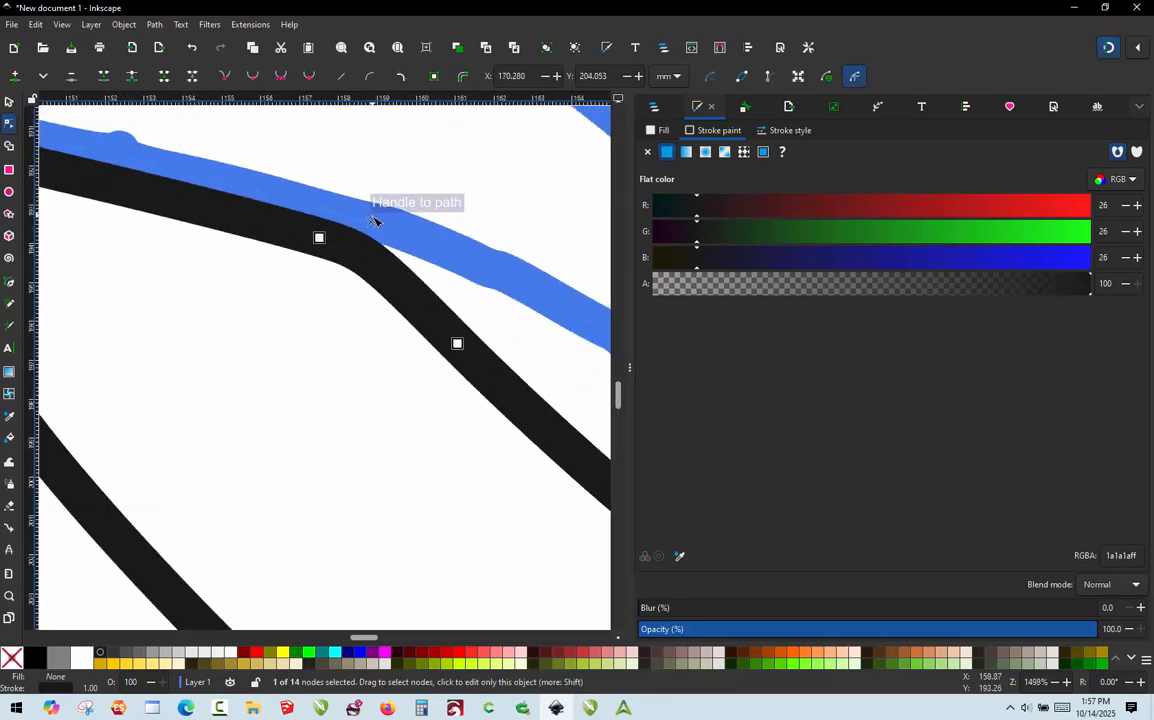
scroll(372, 226, "down", 2)
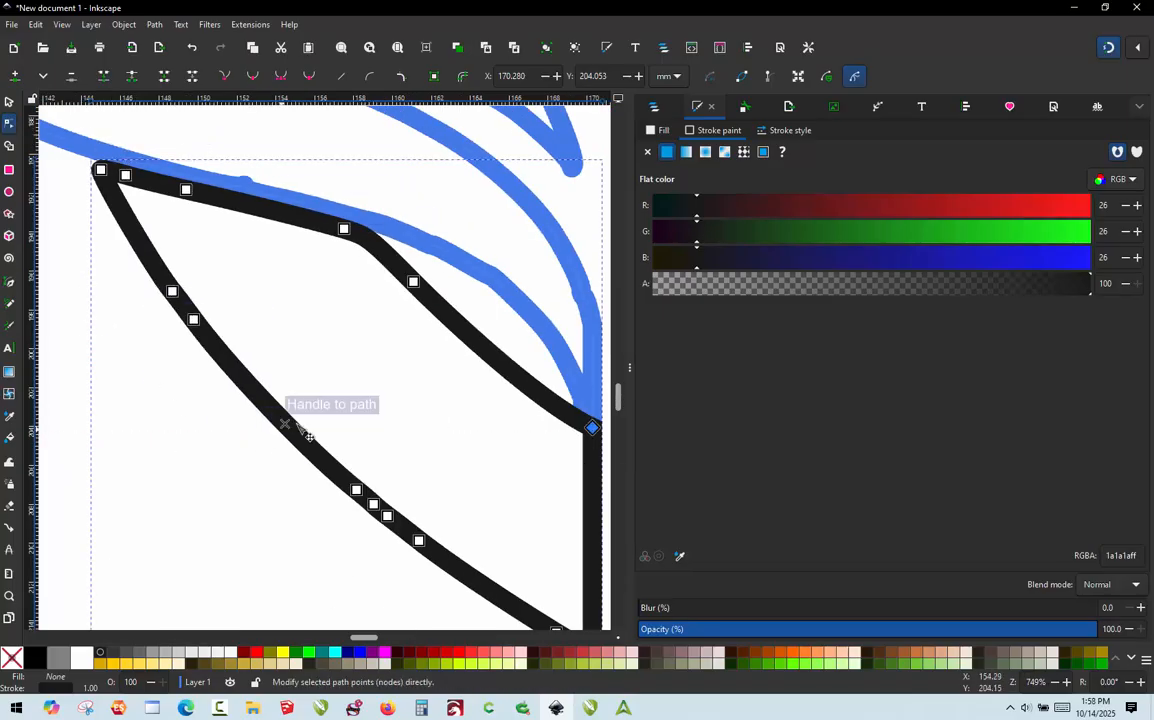
scroll(361, 405, "down", 1)
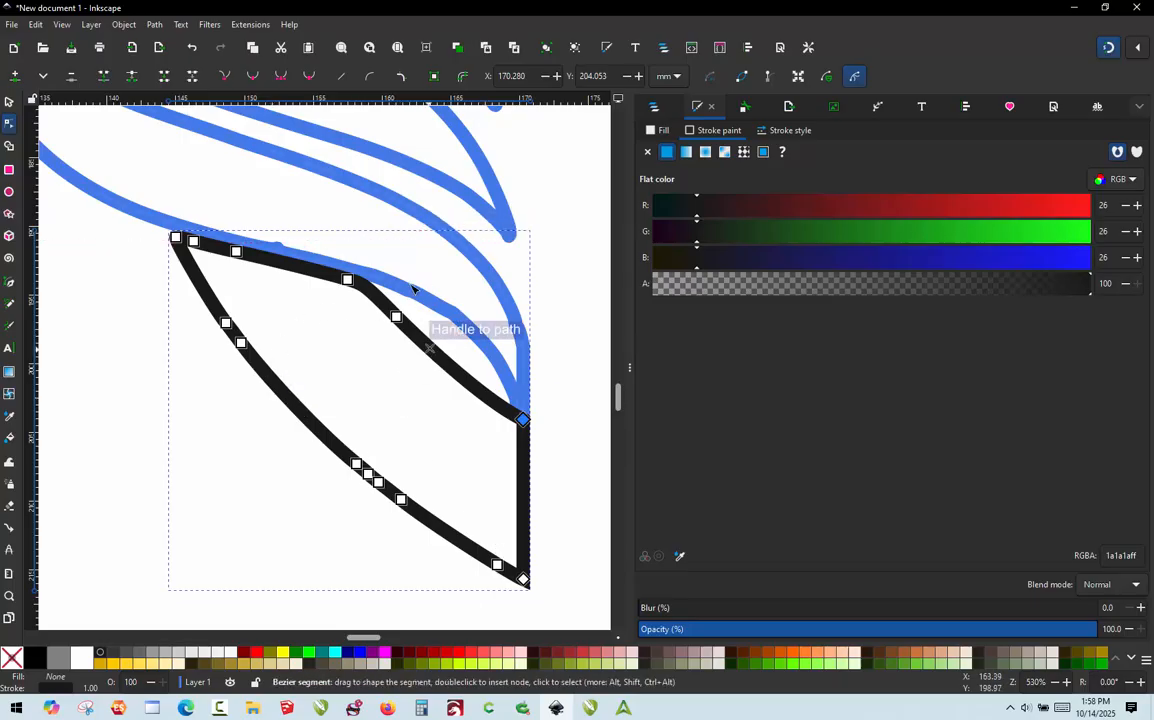
scroll(403, 264, "up", 1)
scroll(443, 291, "down", 1)
Convert the node at the lower tip's upper-left point to a corner node, and undo a trial move of it
scroll(252, 283, "up", 3)
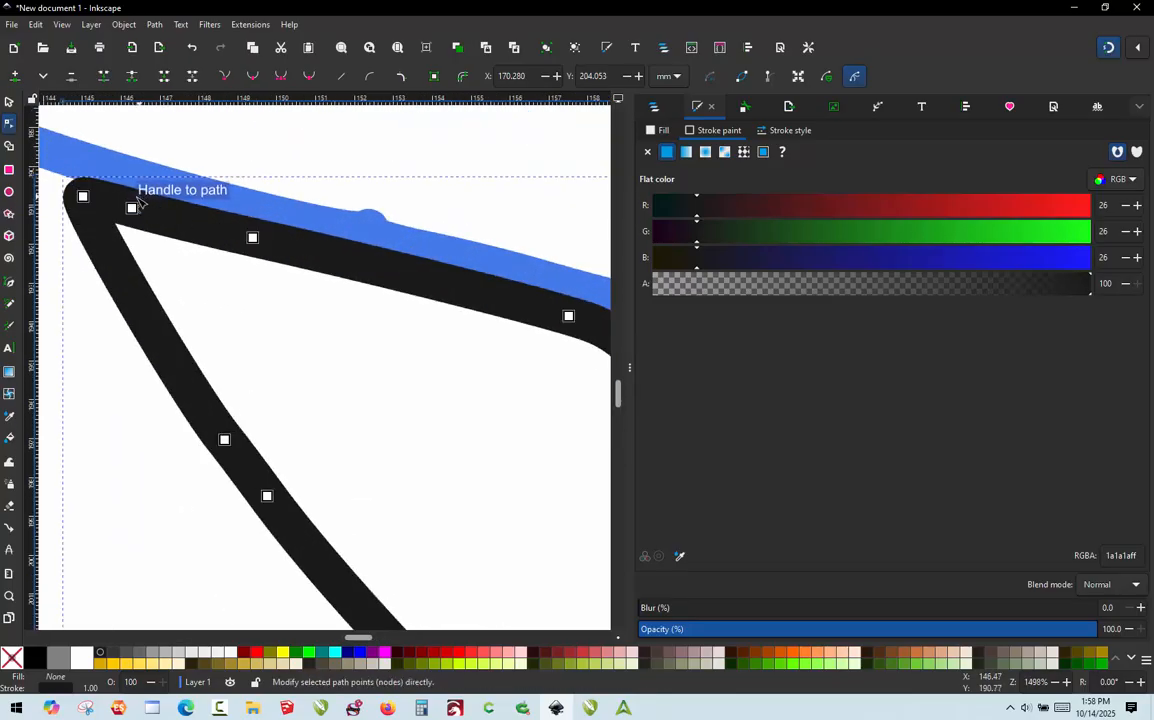
scroll(391, 291, "up", 2)
scroll(391, 291, "down", 1)
scroll(150, 240, "up", 2)
left_click(74, 187)
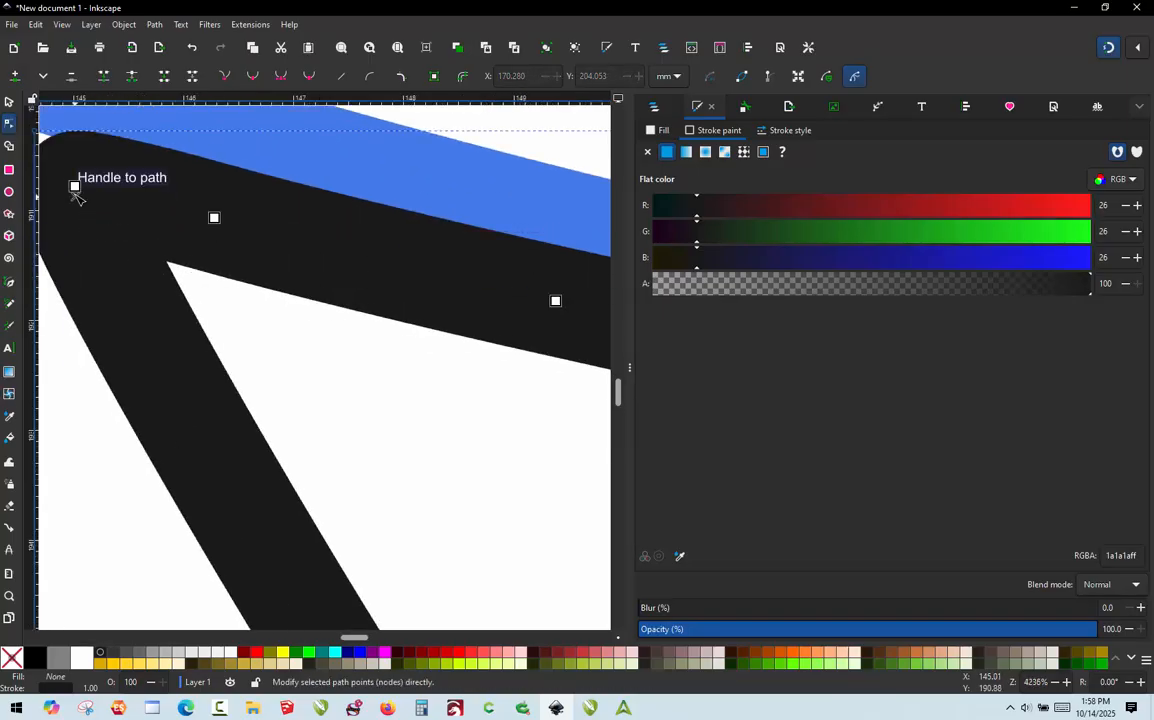
scroll(345, 319, "down", 1)
scroll(263, 264, "up", 1)
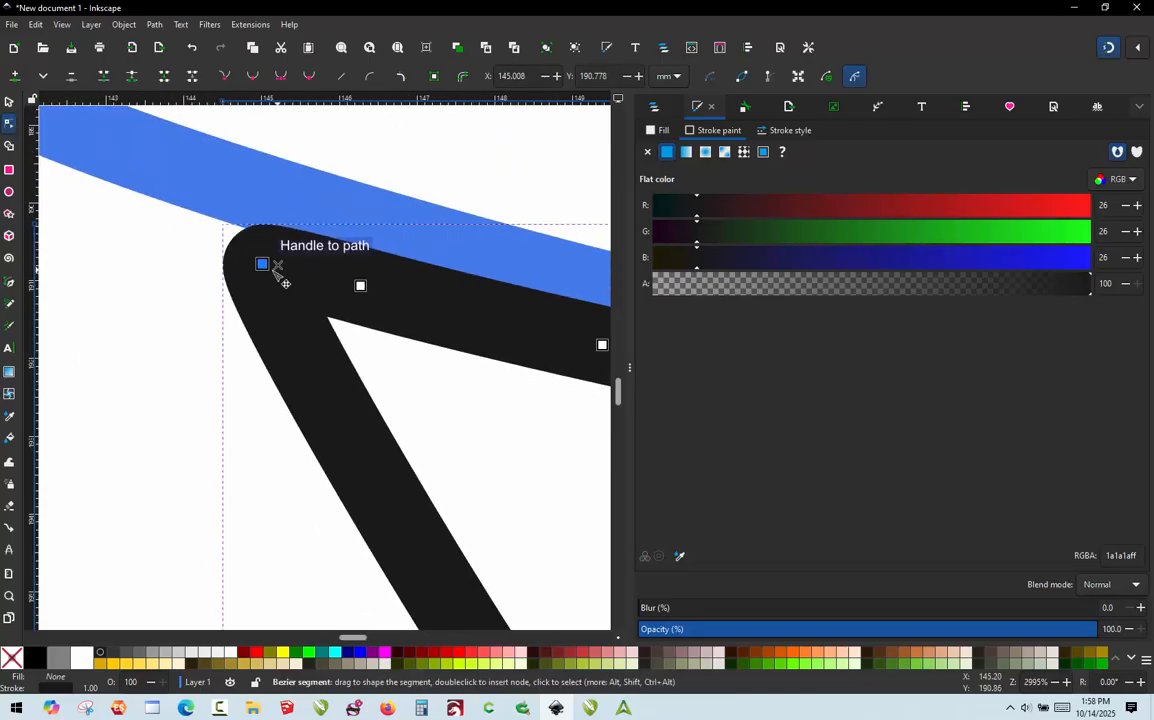
left_click(225, 76)
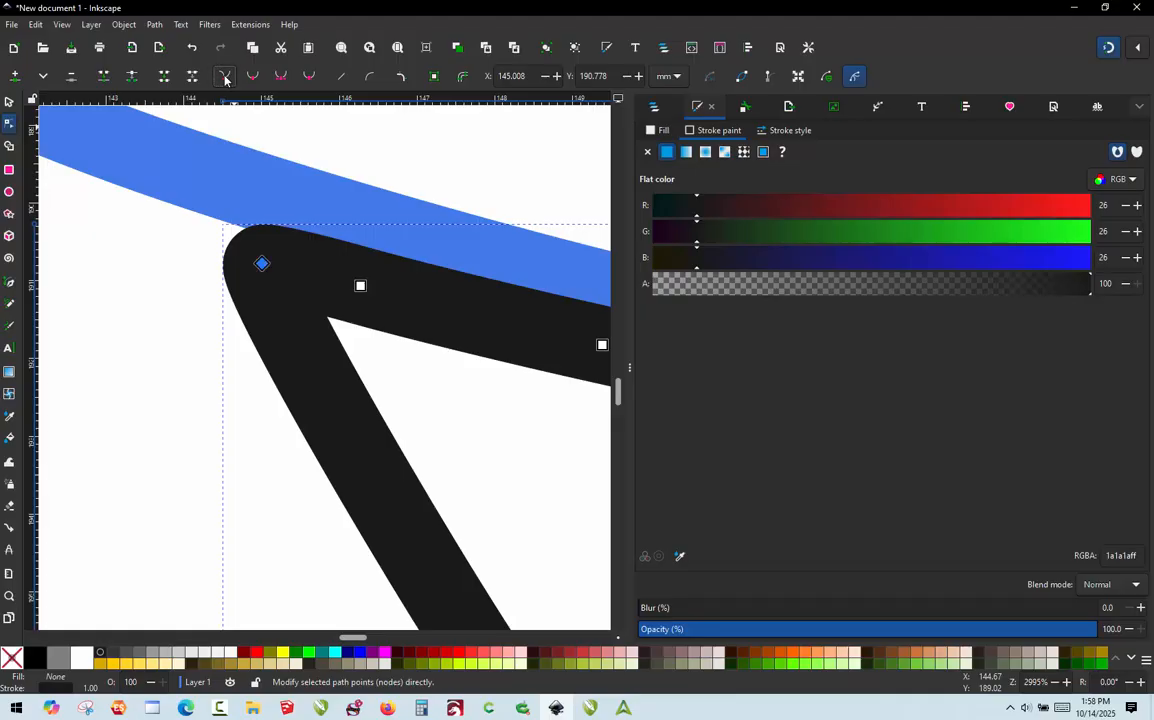
left_click_drag(260, 262, 223, 380)
key("ctrl+z")
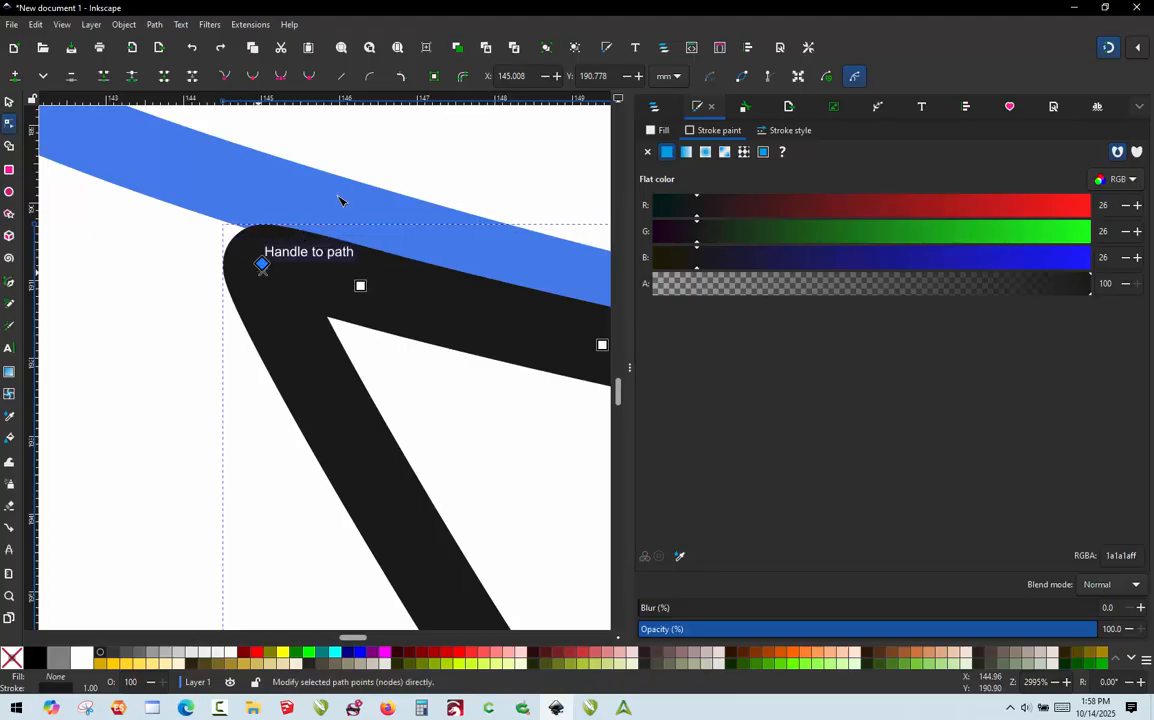
Reshape the lower tip's upper-left corner node into a sharp point using its two handles, and delete the adjacent node on the upper edge
left_click(767, 78)
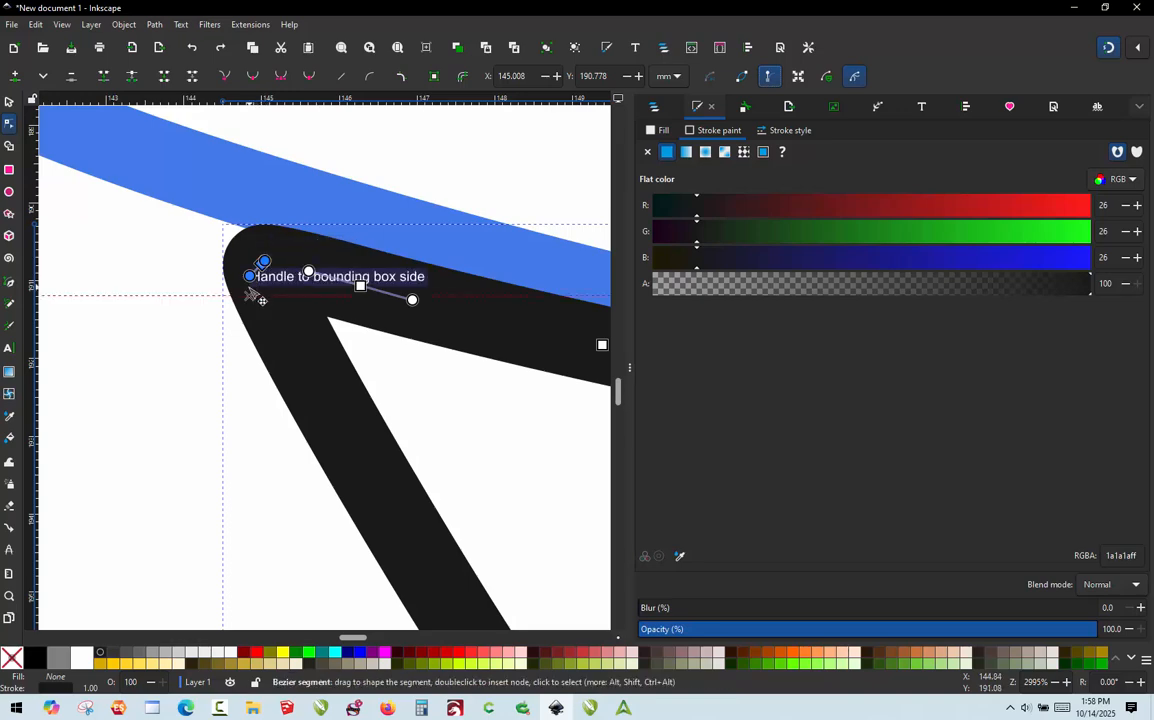
left_click_drag(250, 278, 298, 374)
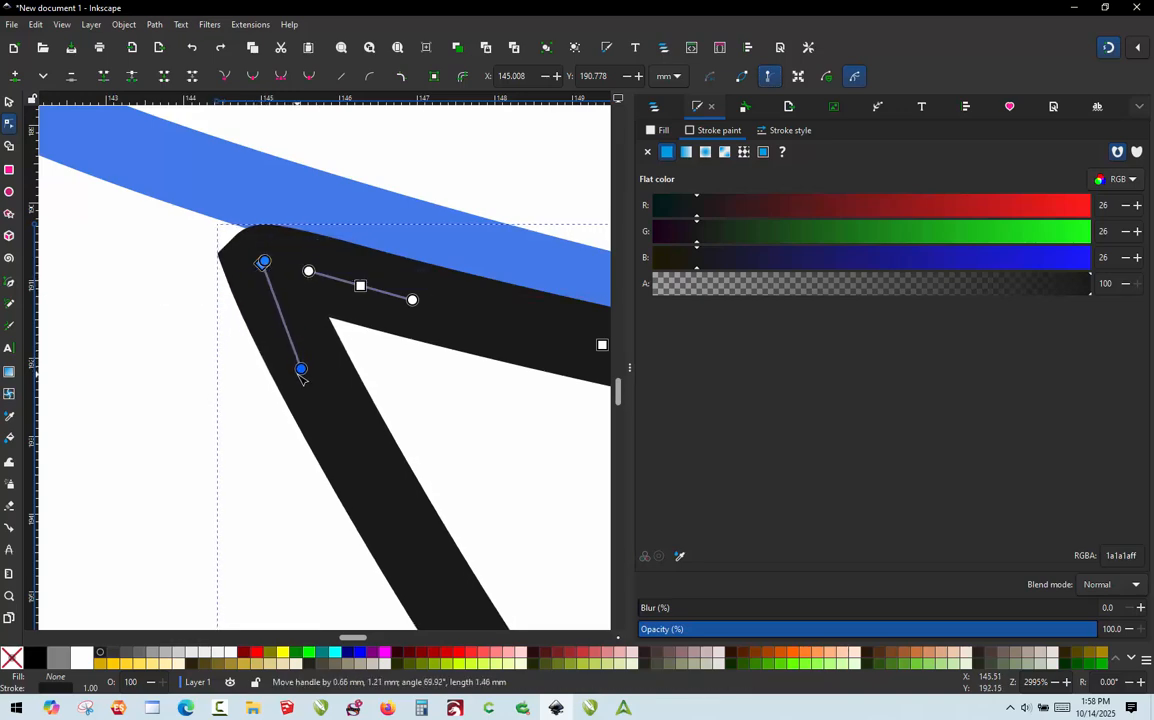
left_click_drag(265, 263, 314, 282)
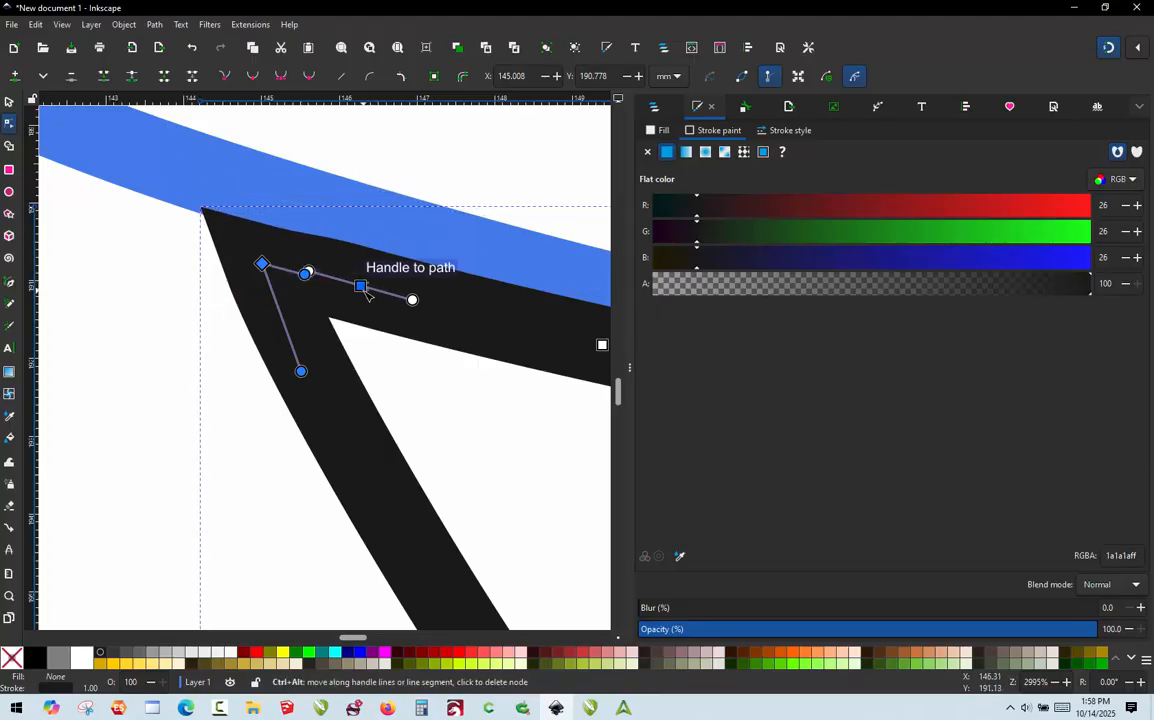
left_click_drag(307, 272, 375, 290)
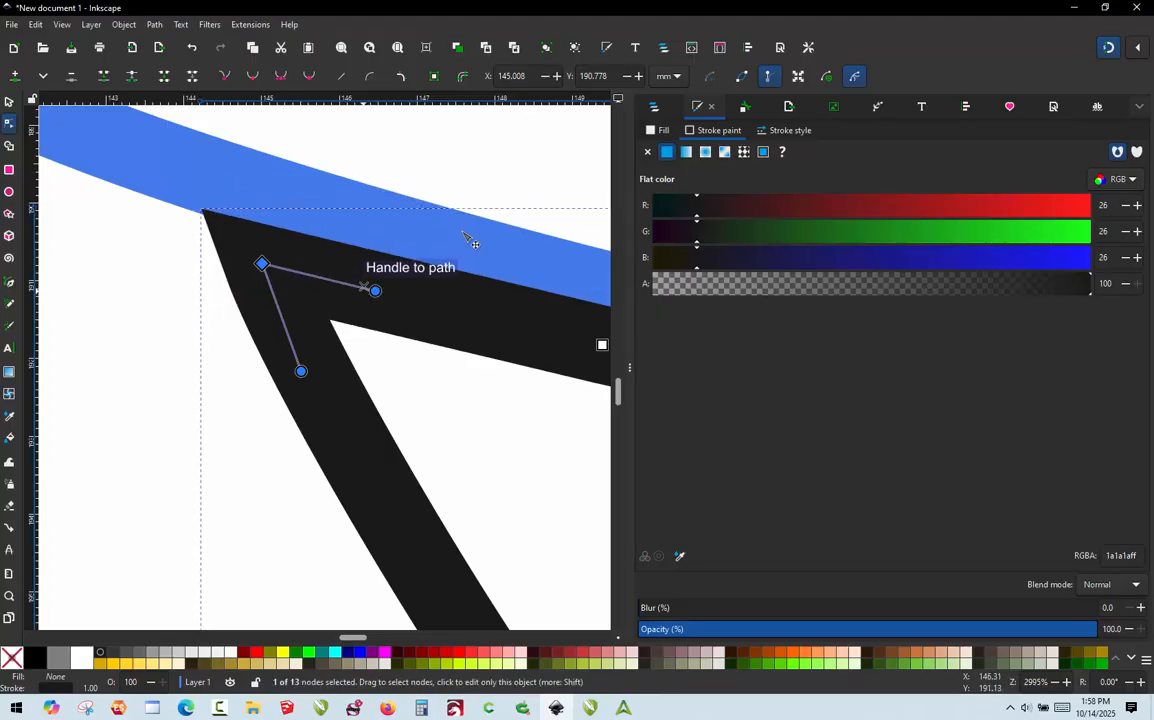
left_click(765, 77)
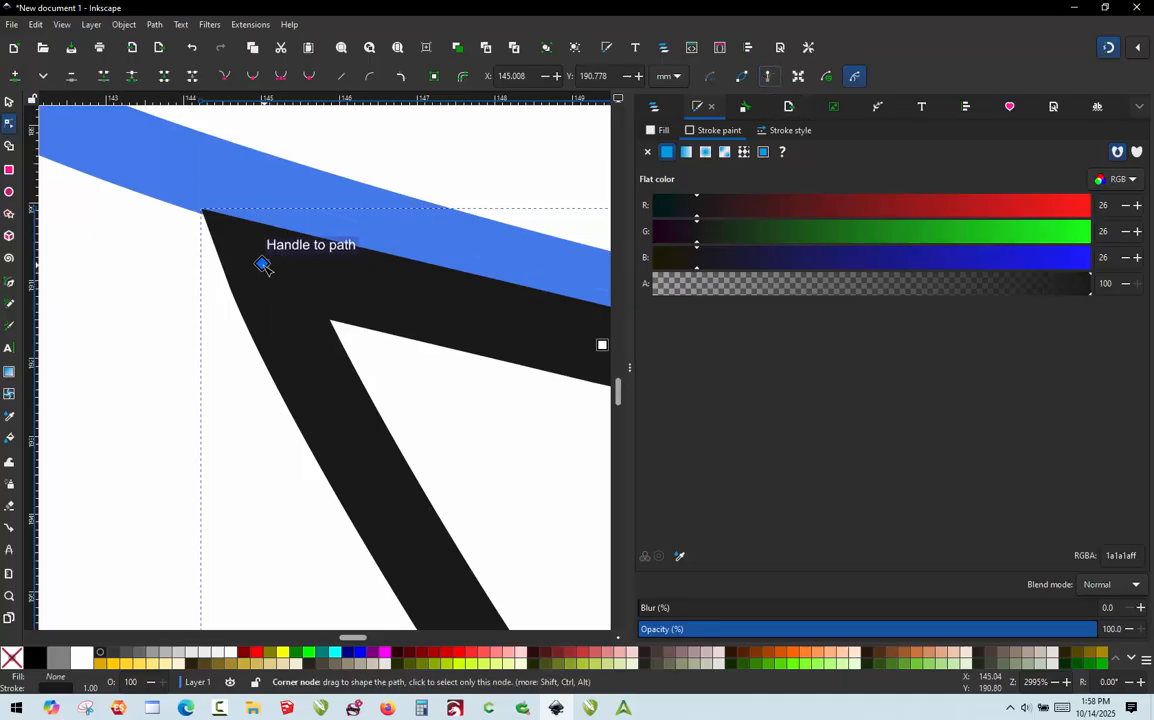
Delete the next smooth node along the lower tip's upper edge, between the upper-left corner and the bend
scroll(211, 275, "down", 2, "ctrl")
scroll(211, 275, "down", 2, "ctrl")
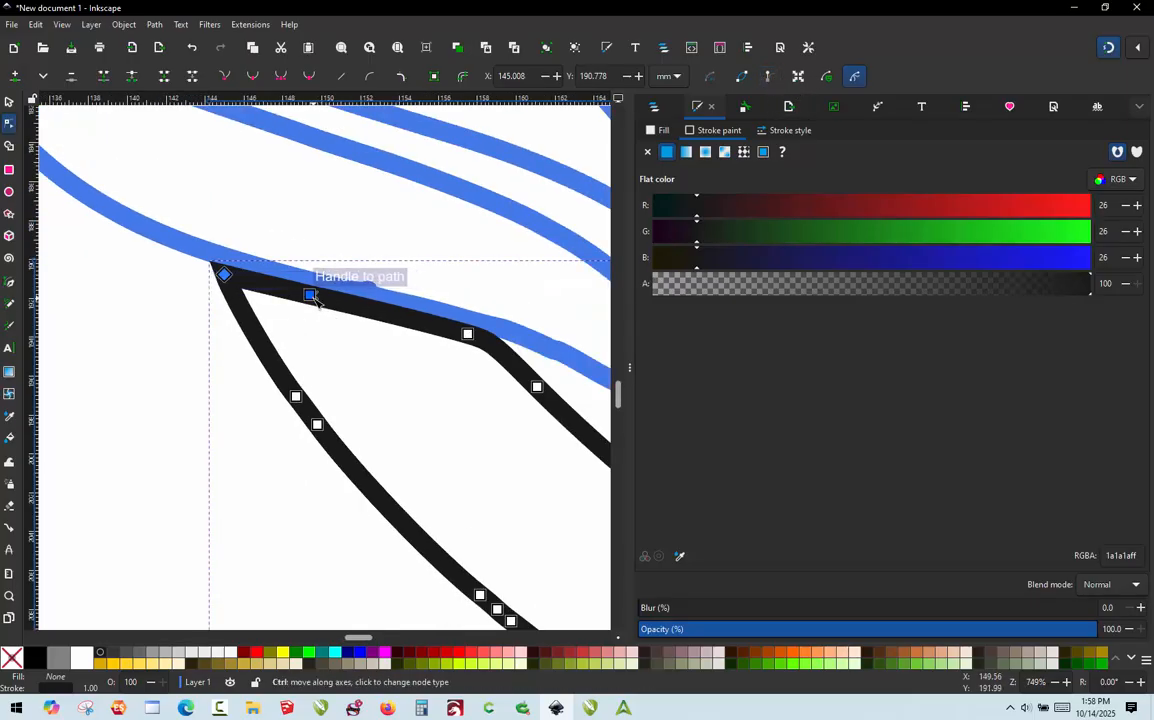
scroll(322, 300, "up", 1, "ctrl")
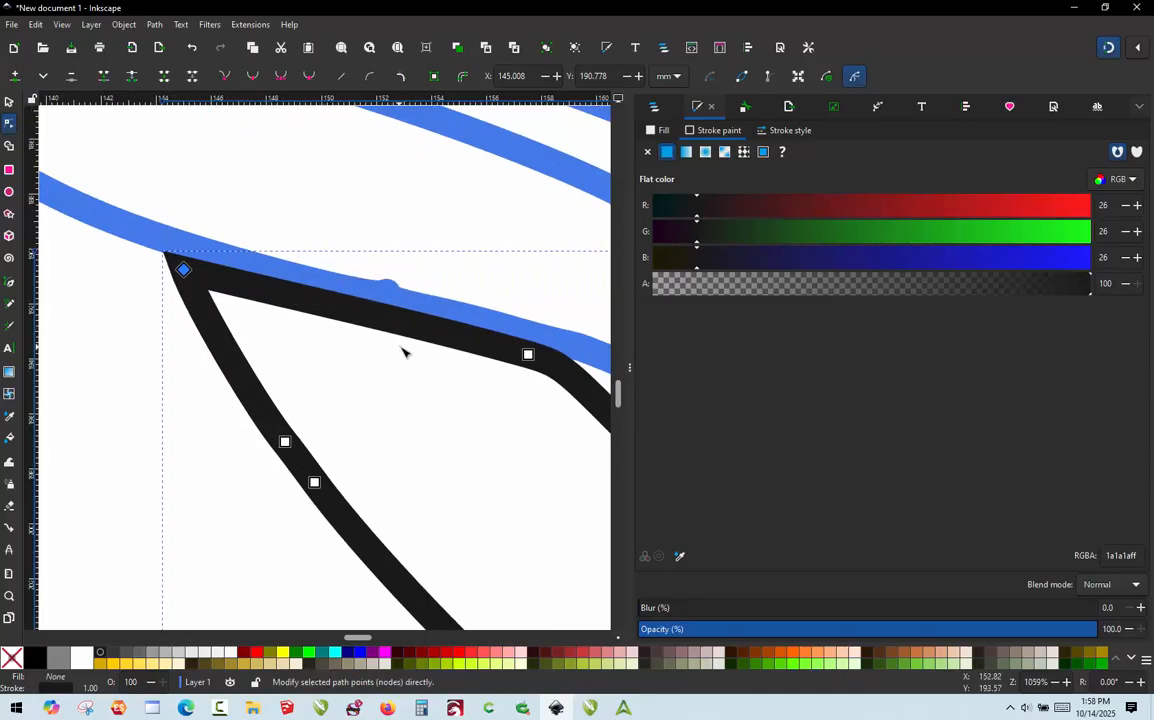
Insert a corner node at the bend in the lower tip's upper edge and delete the smooth node just before it
scroll(463, 378, "down", 2, "ctrl")
scroll(463, 378, "up", 5, "ctrl")
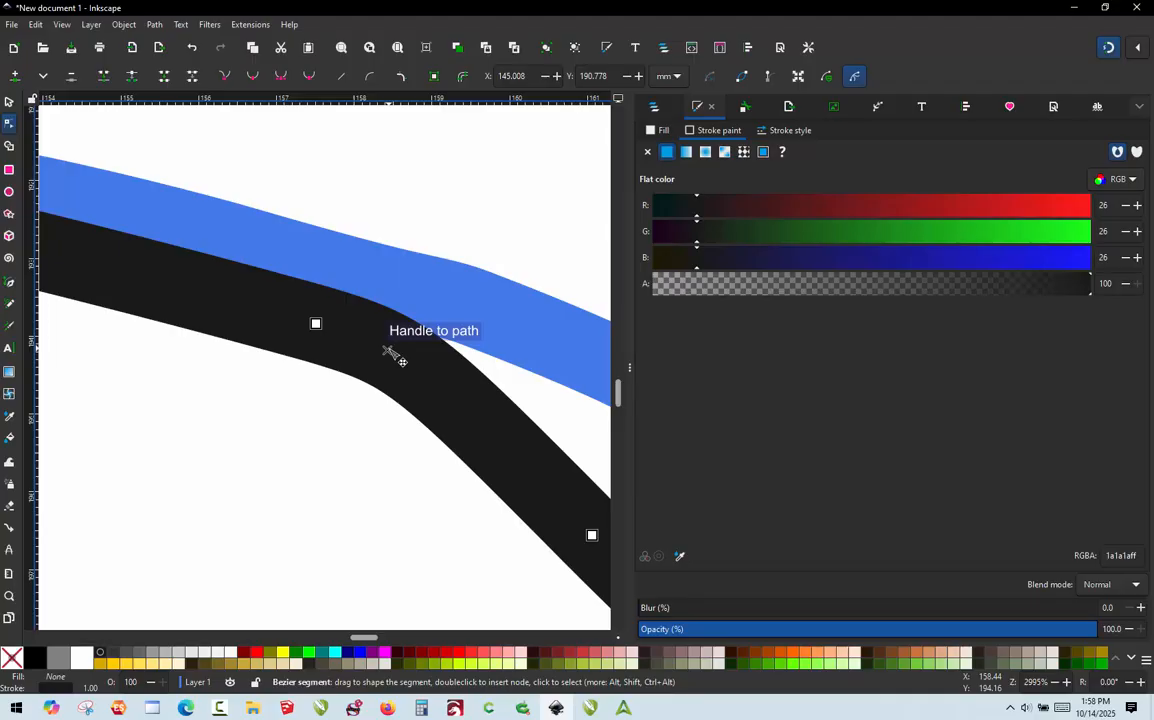
double_click(389, 351)
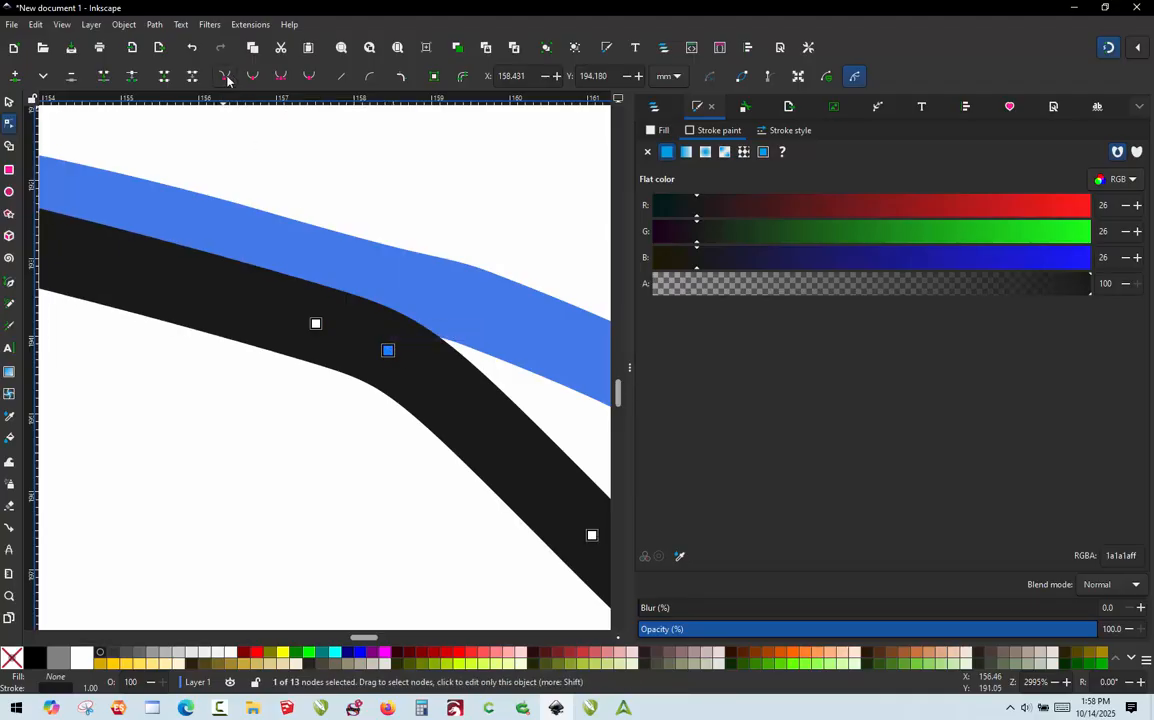
left_click(316, 324, "ctrl")
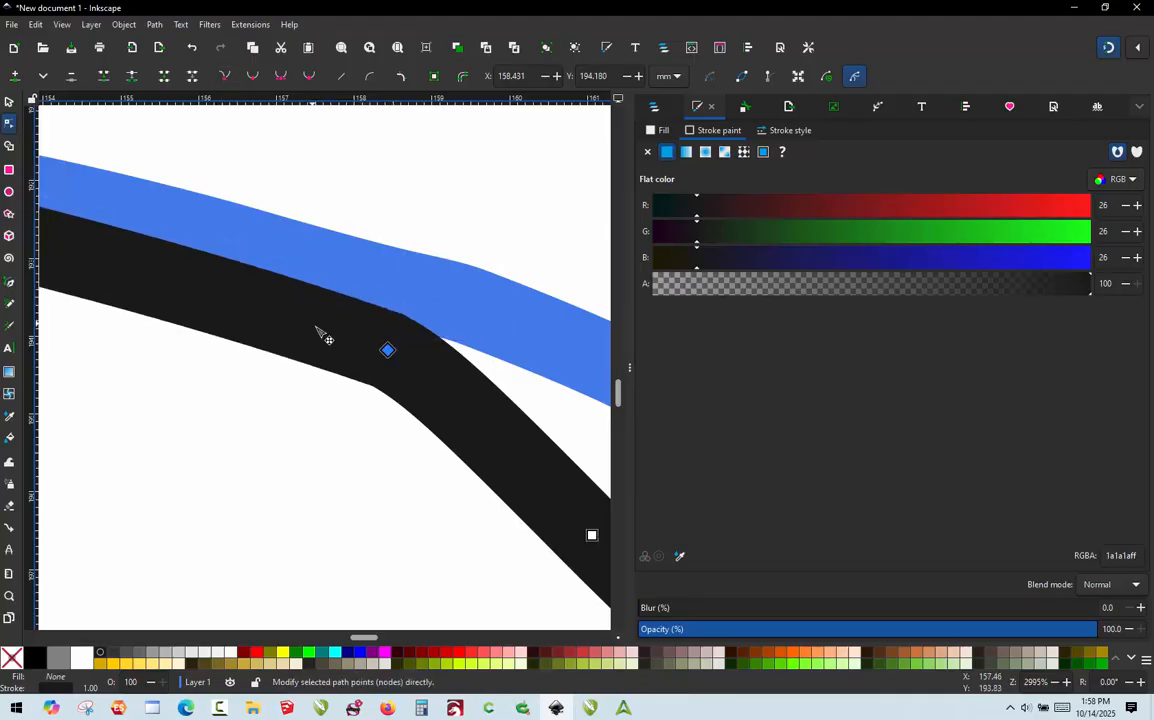
Adjust both handles of the bend's corner node to sharpen the bend and straighten the lower tip's upper edge
left_click(769, 78)
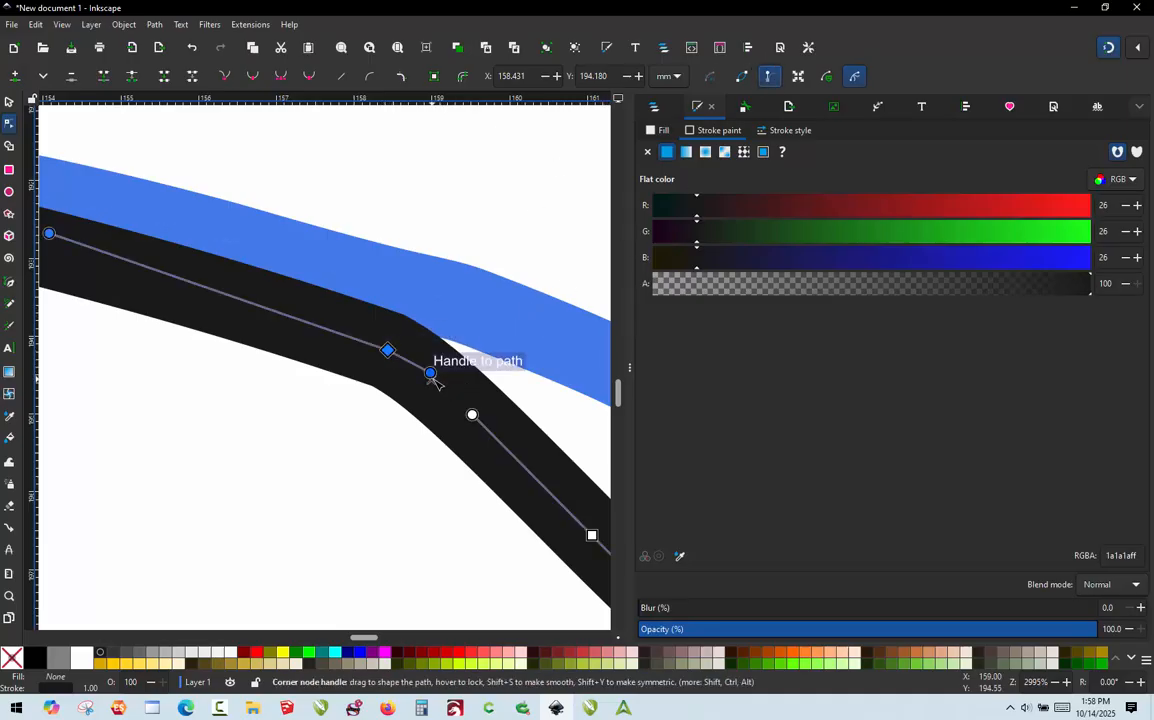
left_click_drag(432, 375, 448, 402)
scroll(422, 184, "down", 2)
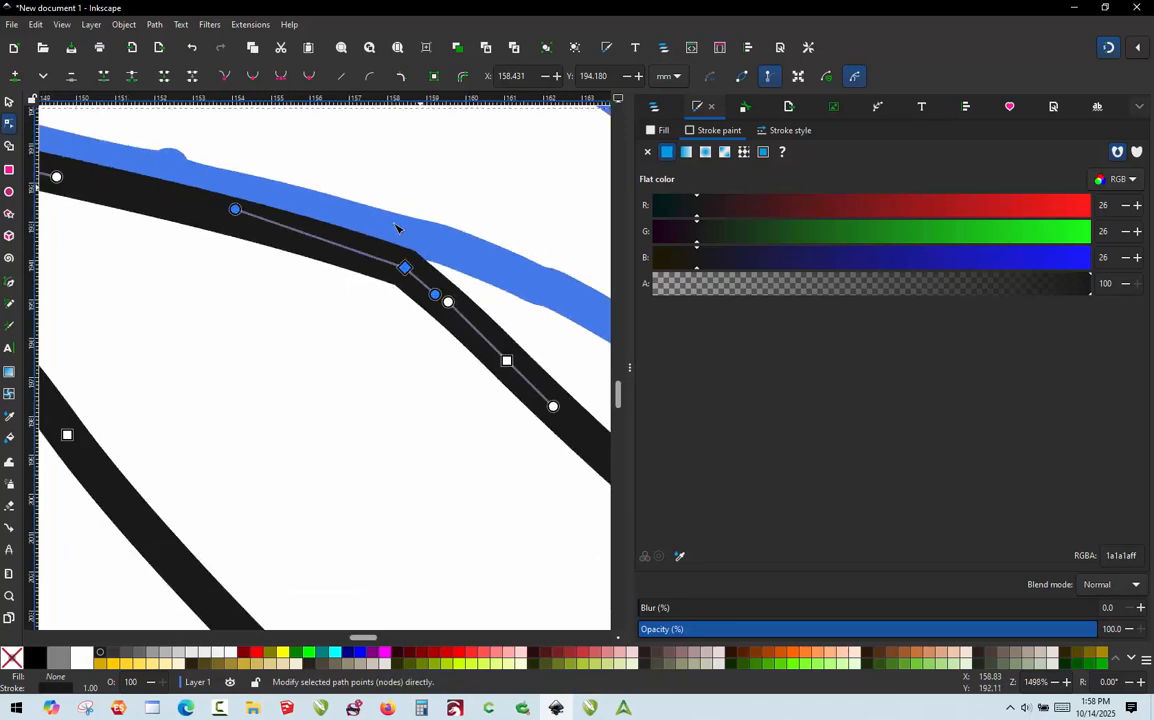
left_click_drag(235, 210, 209, 226)
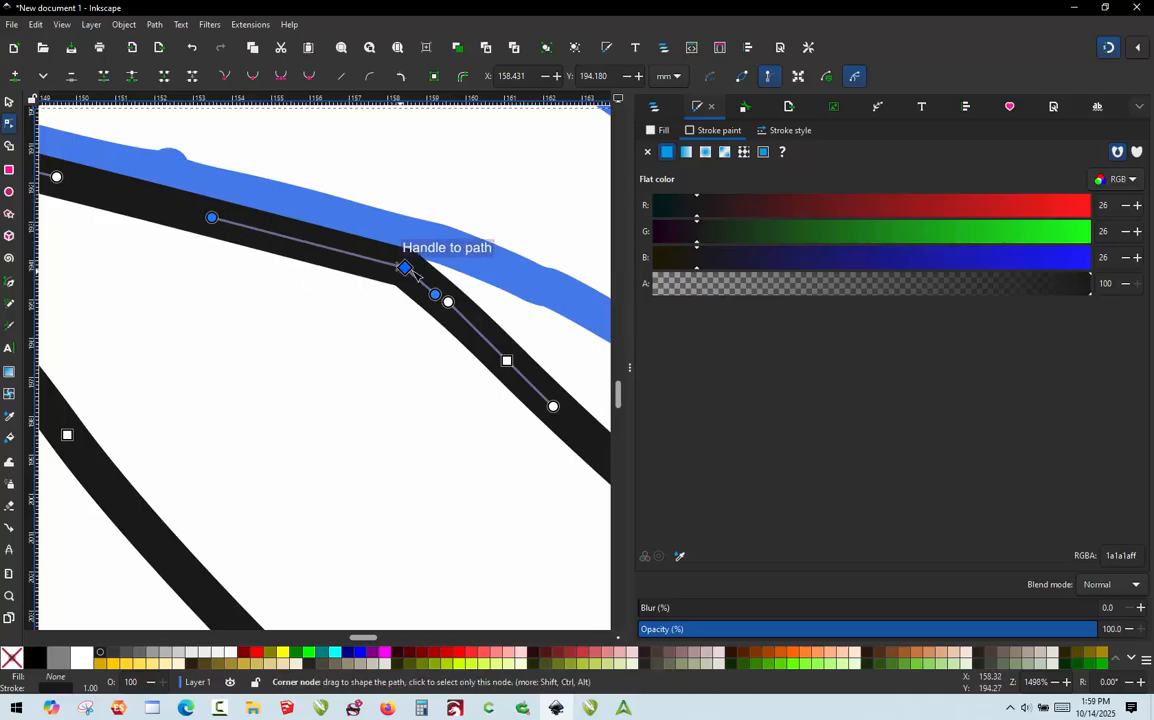
Delete the smooth node just past the bend on the lower tip's outline, then leave node editing and deselect the outline
scroll(443, 333, "down", 1)
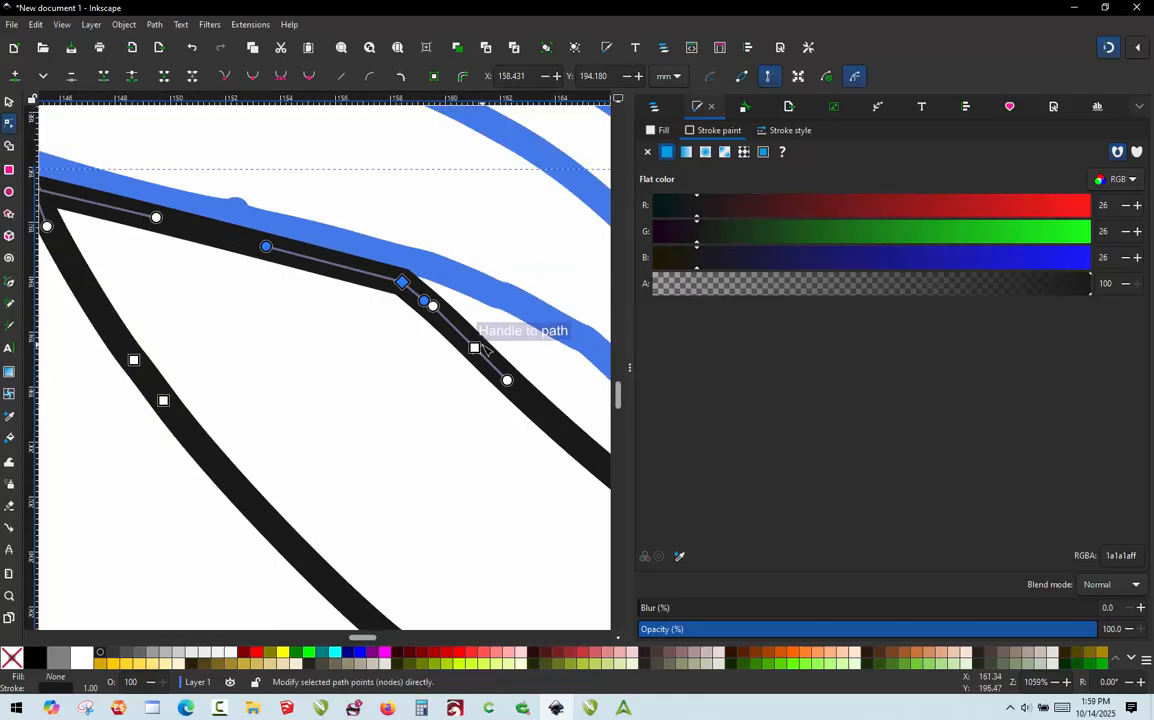
mouse_move(476, 348)
left_mouse_down()
mouse_move(509, 375)
mouse_move(481, 362)
left_mouse_up()
scroll(401, 260, "down", 2)
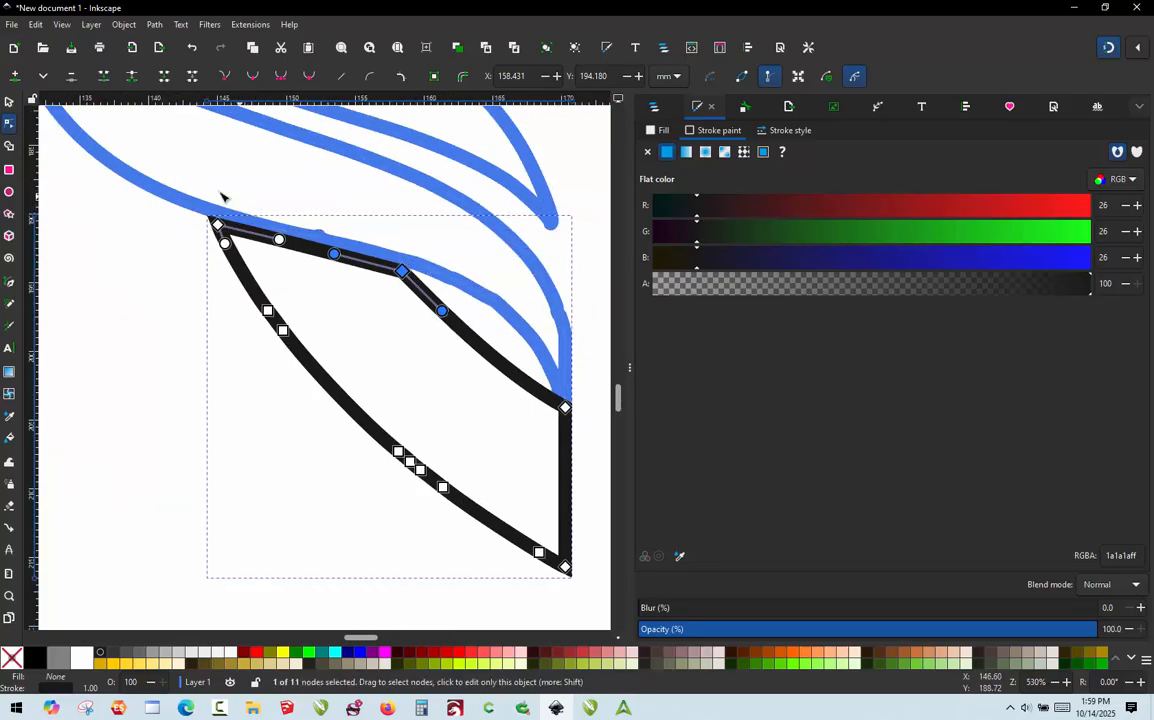
left_click(8, 101)
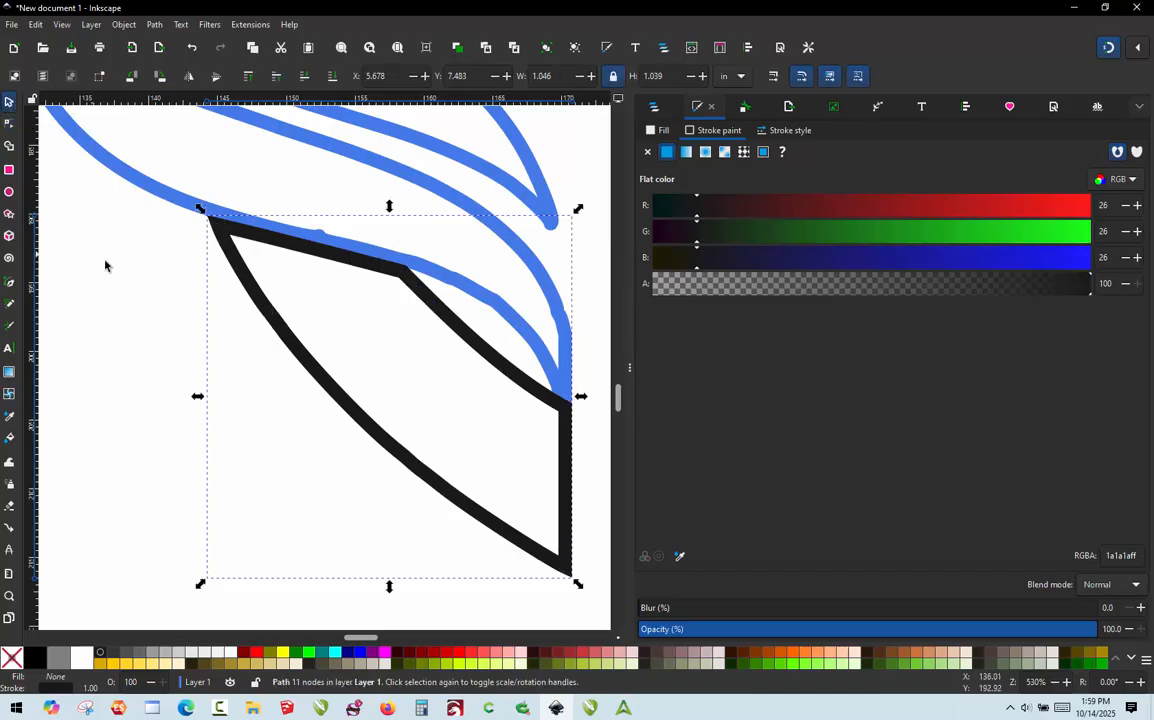
left_click(124, 268)
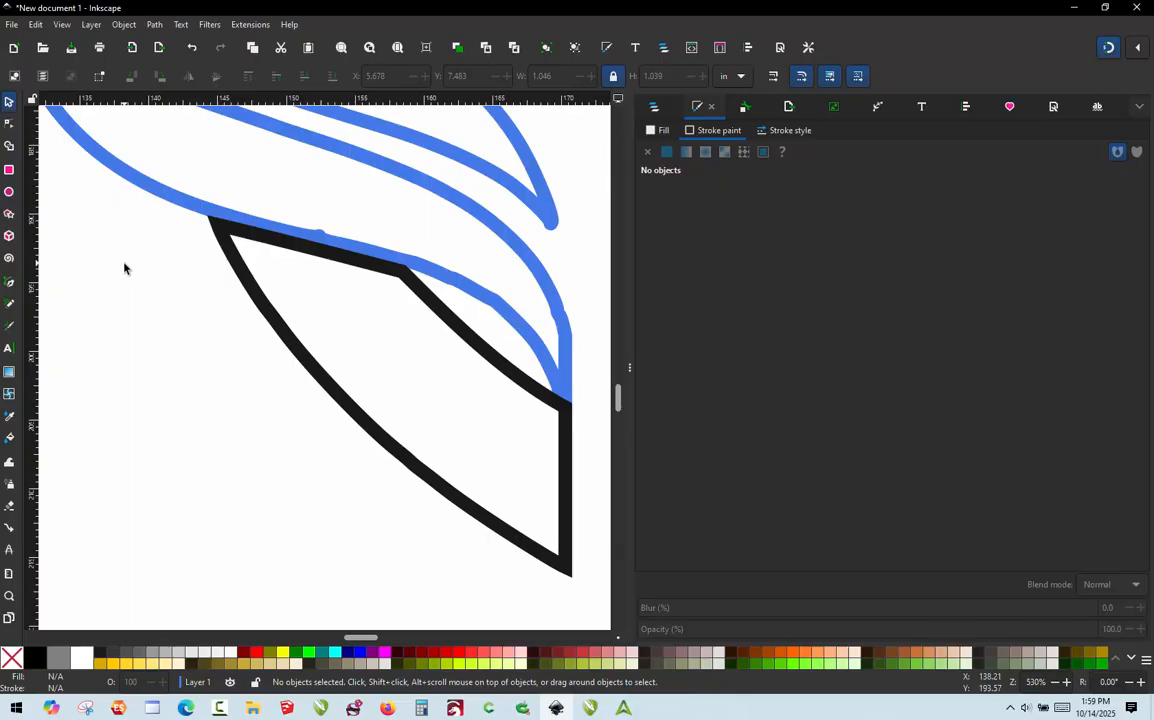
Delete the seven intermediate nodes along the lower tip's long curved edge, keeping only its end corners, and deselect the outline
double_click(320, 375)
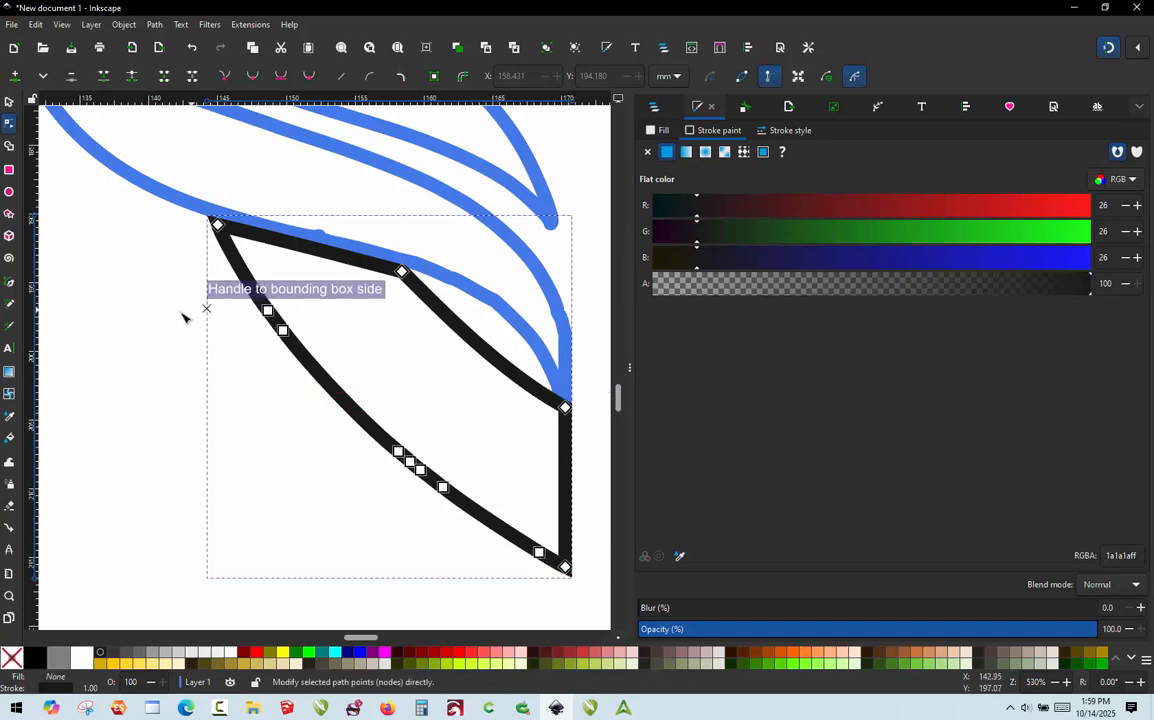
left_click_drag(174, 308, 557, 594)
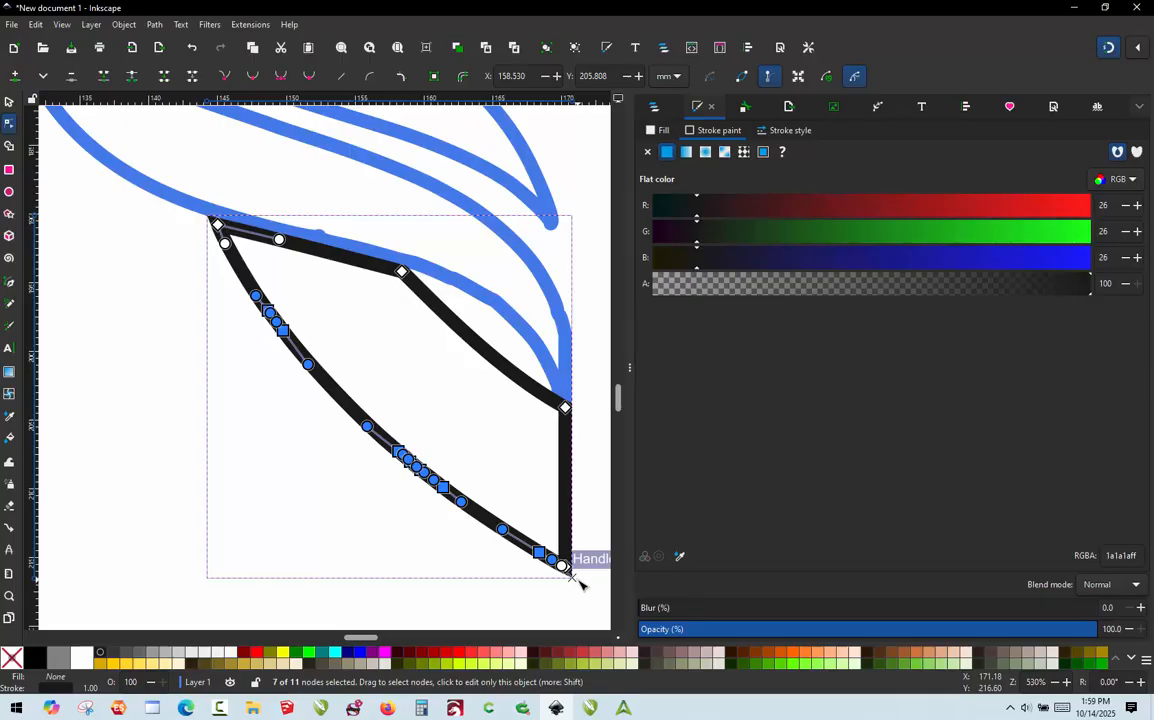
key("Delete")
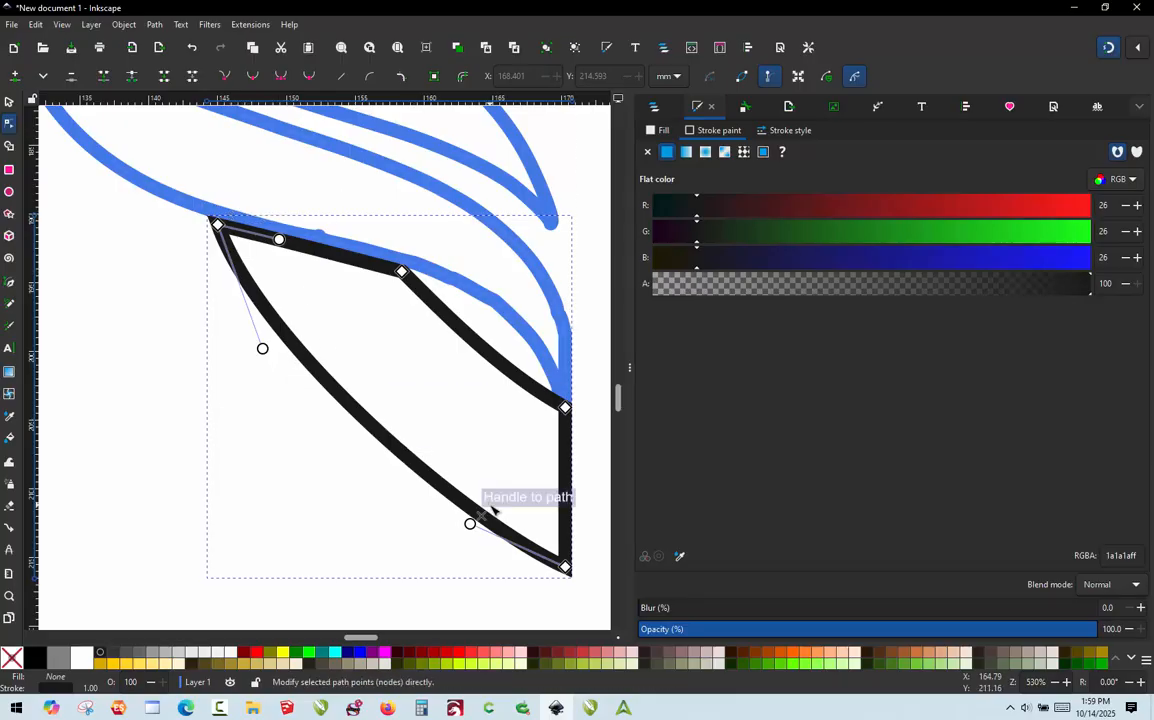
scroll(484, 530, "down", 2)
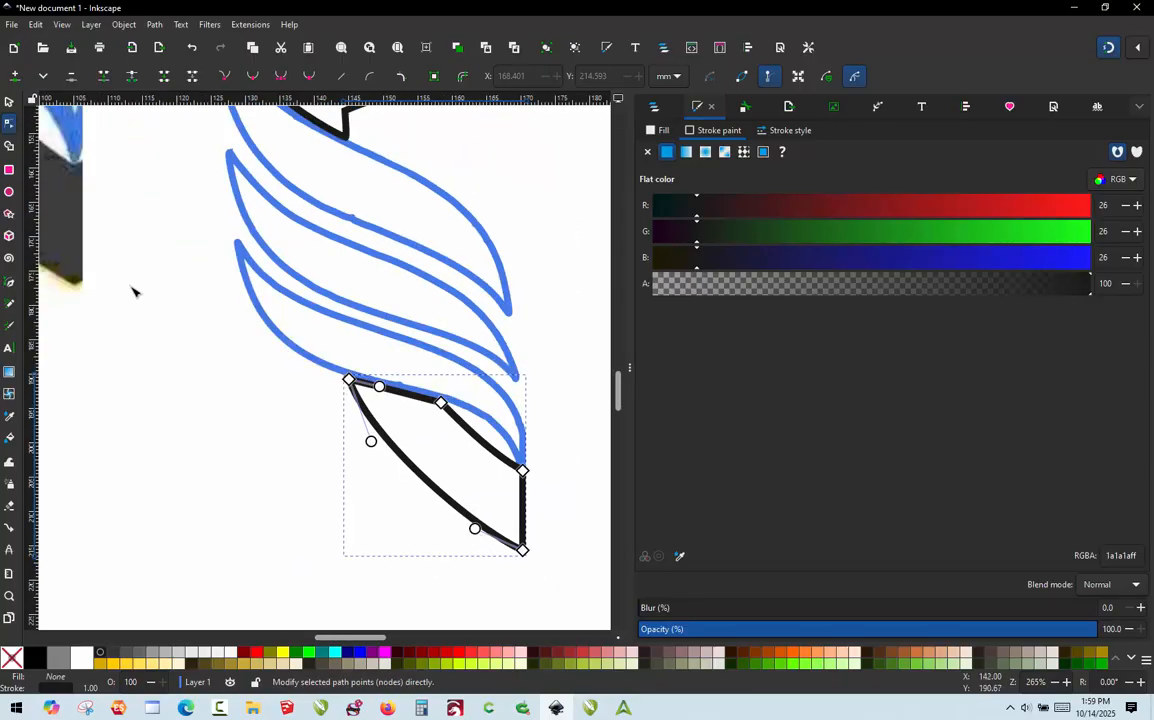
left_click(8, 102)
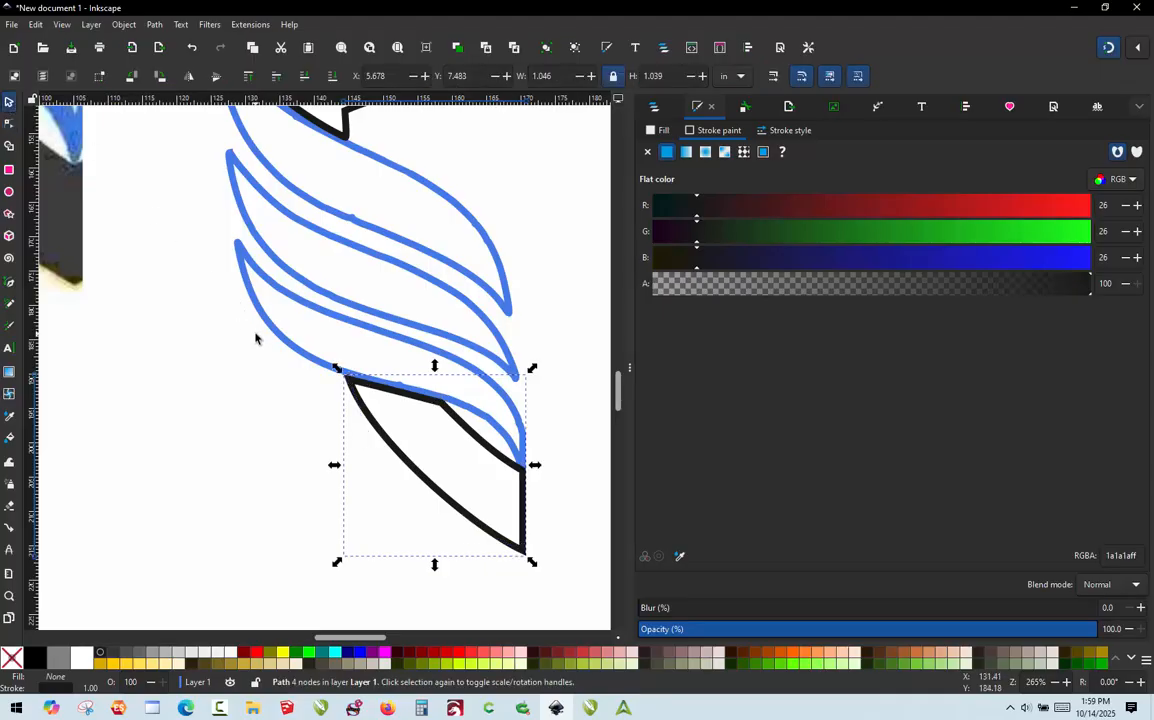
left_click(284, 404)
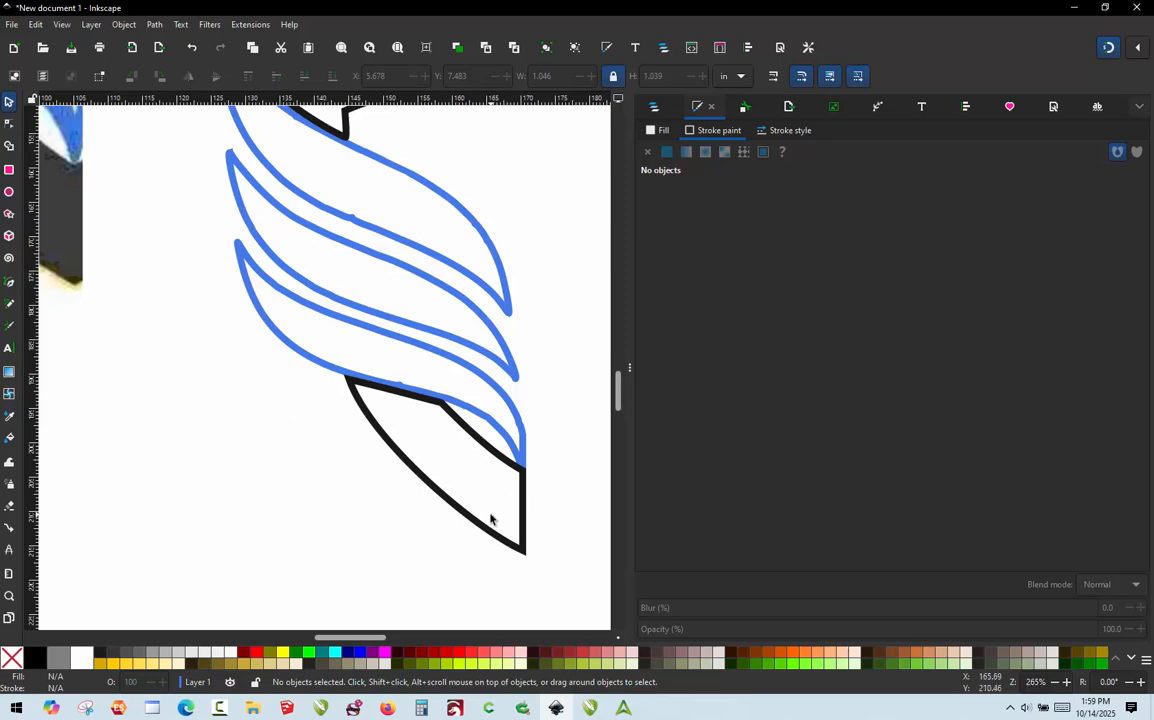
Open the dark upper bar's outline for node editing
scroll(489, 520, "down", 1, "ctrl")
scroll(445, 146, "up", 2, "ctrl")
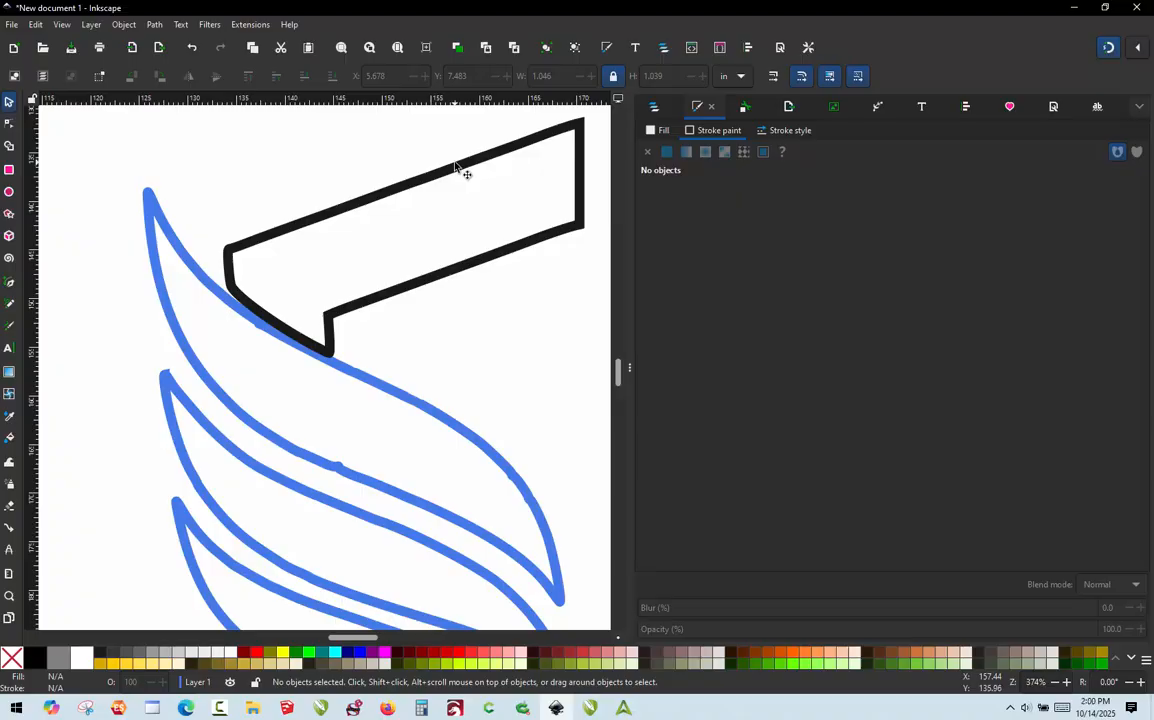
double_click(457, 168)
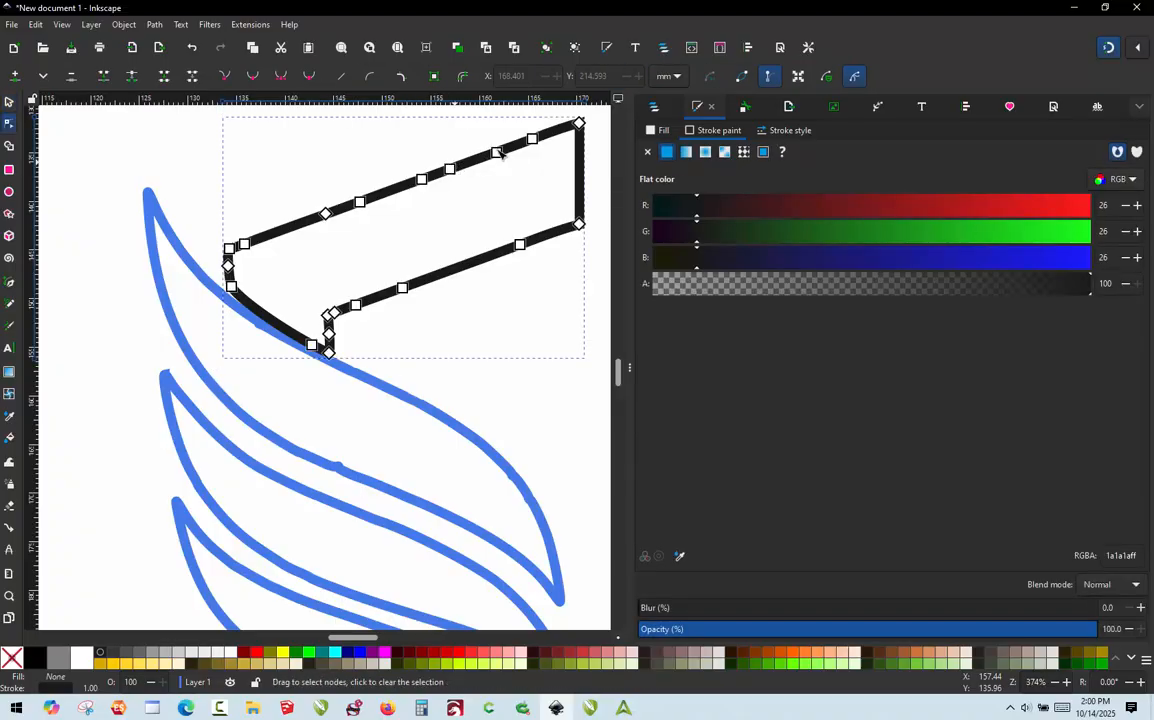
Delete the surplus intermediate nodes along the black band's upper edge and the right part of its lower edge
left_click_drag(551, 166, 289, 152)
left_click(308, 257)
left_click_drag(308, 257, 546, 117)
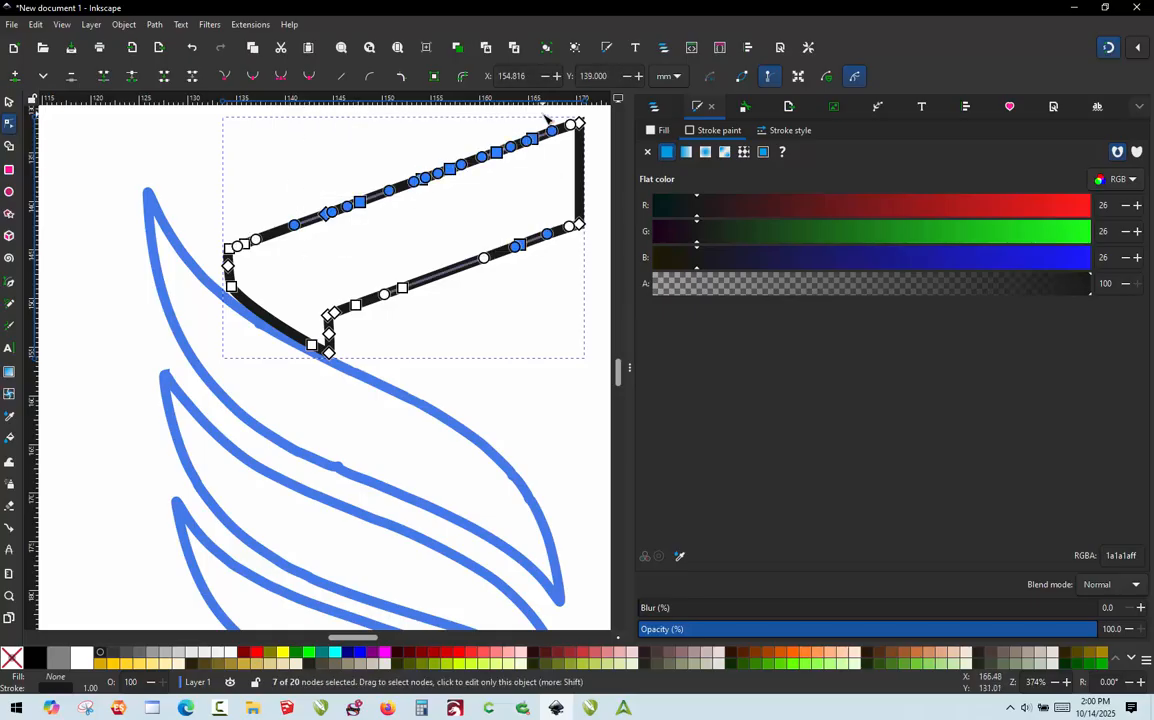
key("Delete")
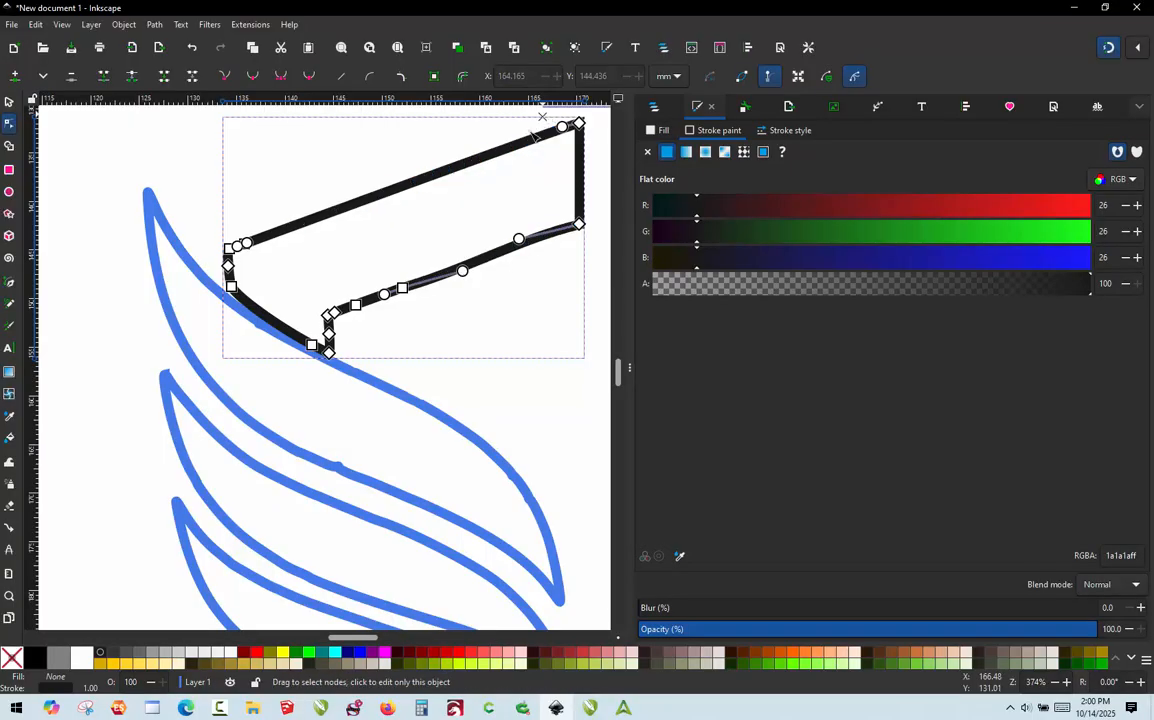
Delete the extra nodes on the black band's lower edge between the notch corner and the right end
left_click_drag(425, 200, 390, 300)
scroll(352, 320, "up", 3)
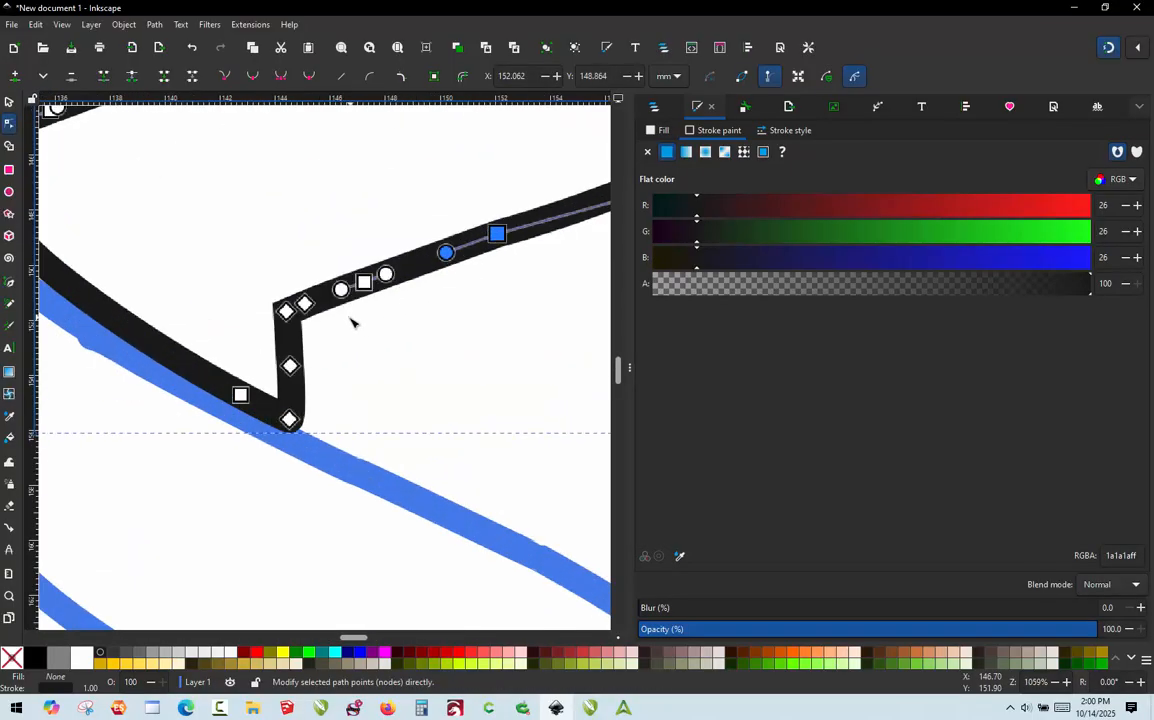
mouse_move(308, 352)
left_mouse_down()
mouse_move(296, 338)
mouse_move(303, 346)
left_mouse_up()
key("Delete")
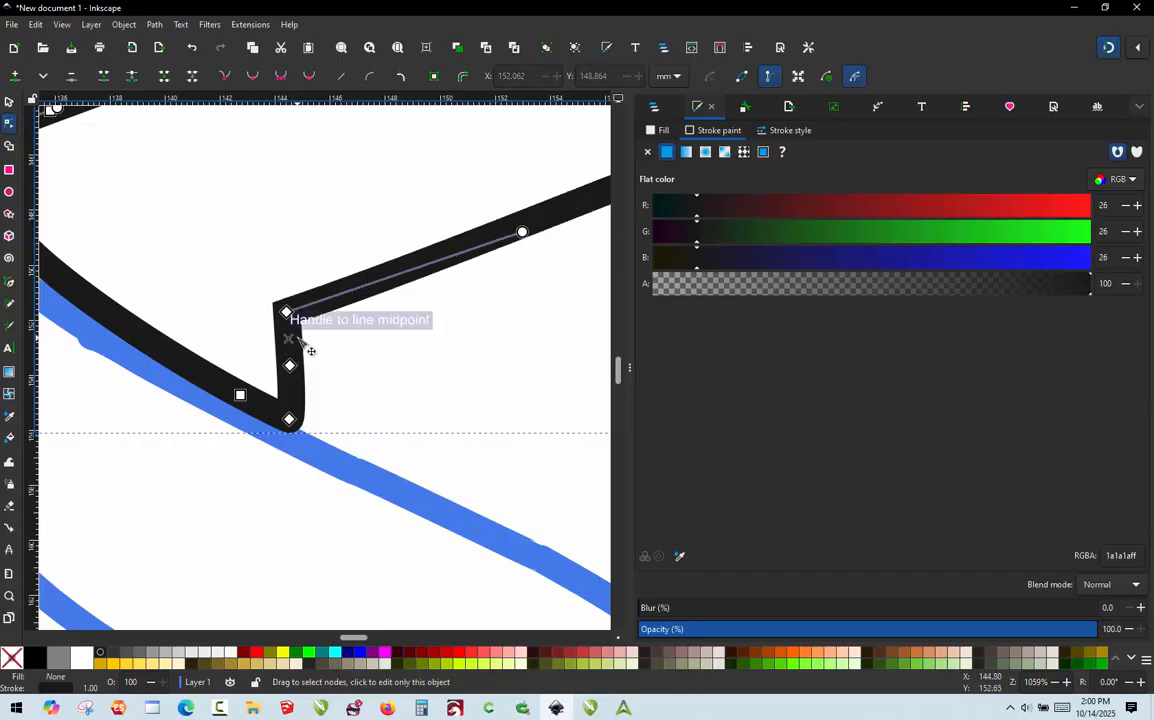
Adjust both curve handles of the black band's long lower edge to smooth its line
scroll(300, 340, "down", 3)
scroll(460, 262, "up", 1)
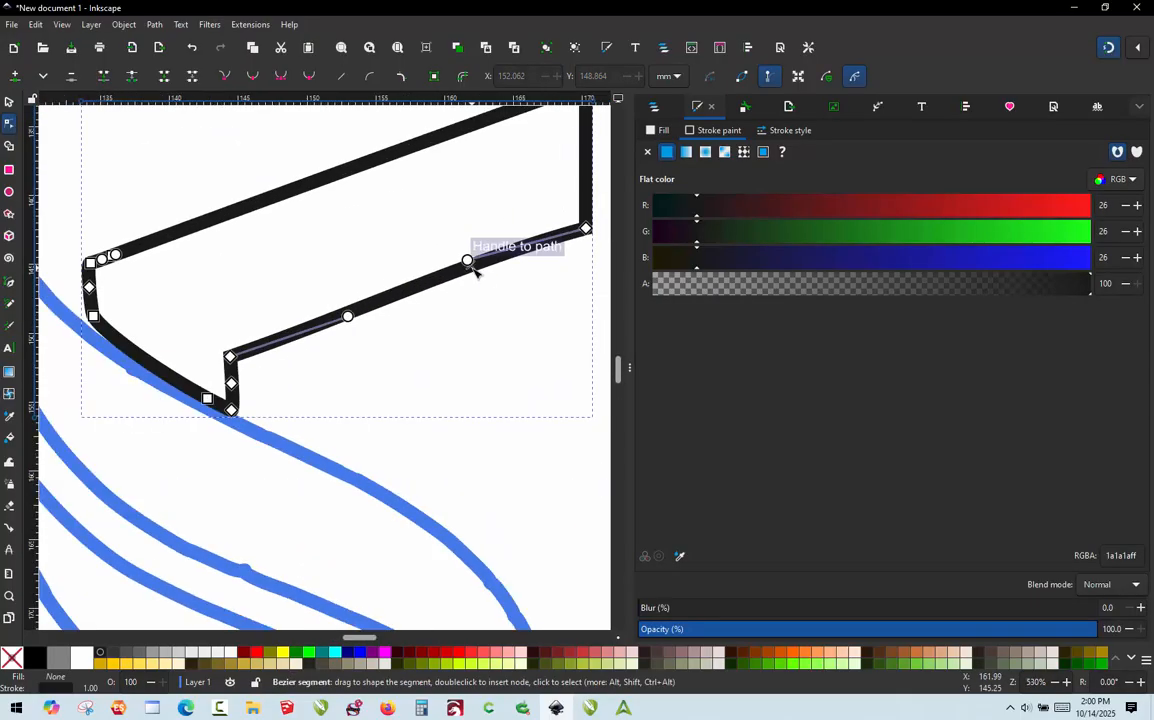
left_click_drag(468, 259, 447, 271)
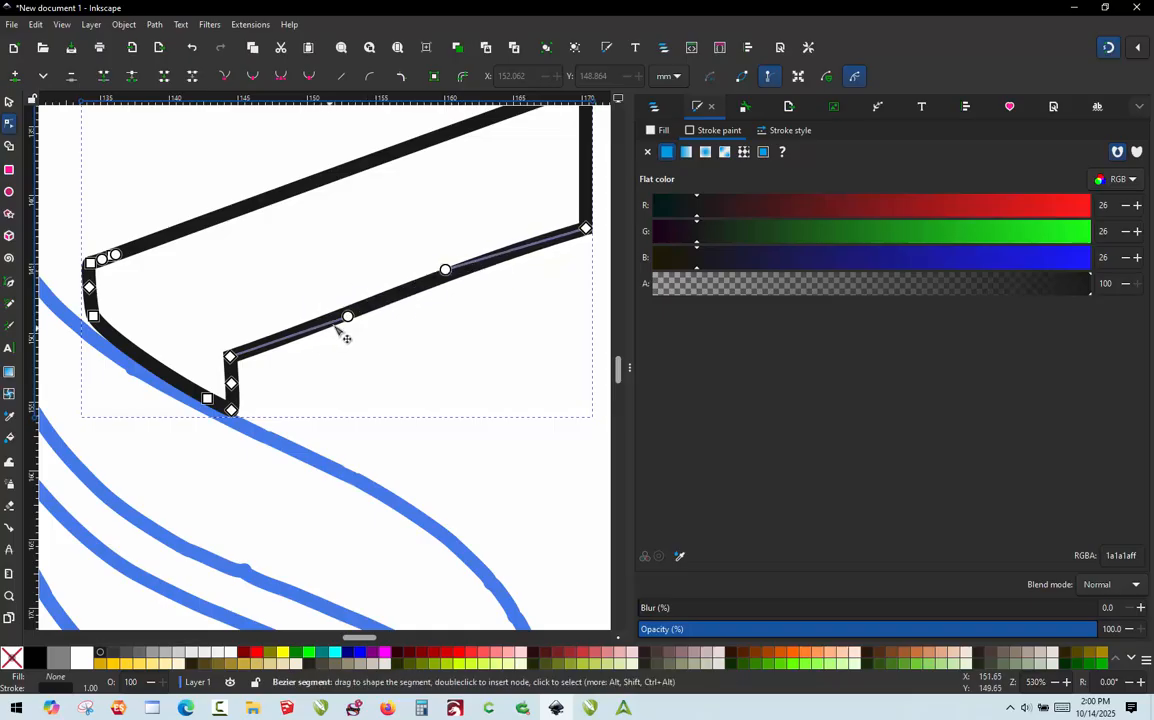
left_click_drag(347, 317, 338, 316)
scroll(353, 260, "down", 1)
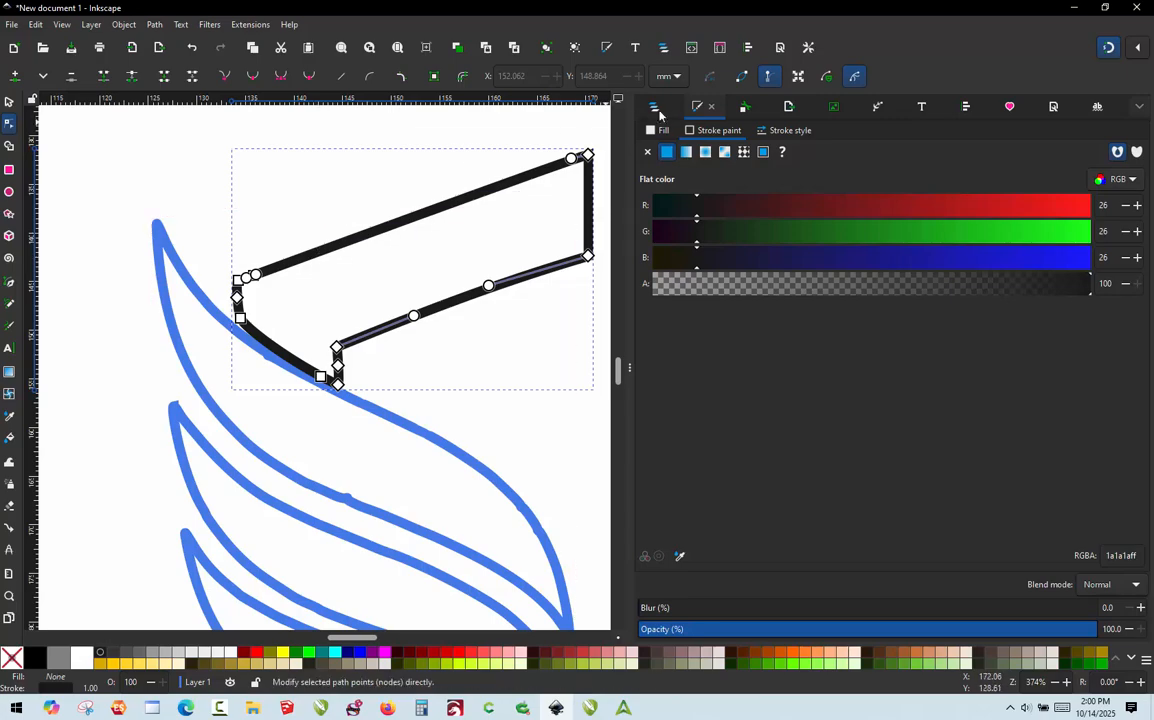
Sharpen the black band's upper-left corner by removing its two neighbouring nodes and aligning its handles with the adjoining edges
scroll(600, 160, "up", 1)
scroll(580, 230, "up", 4)
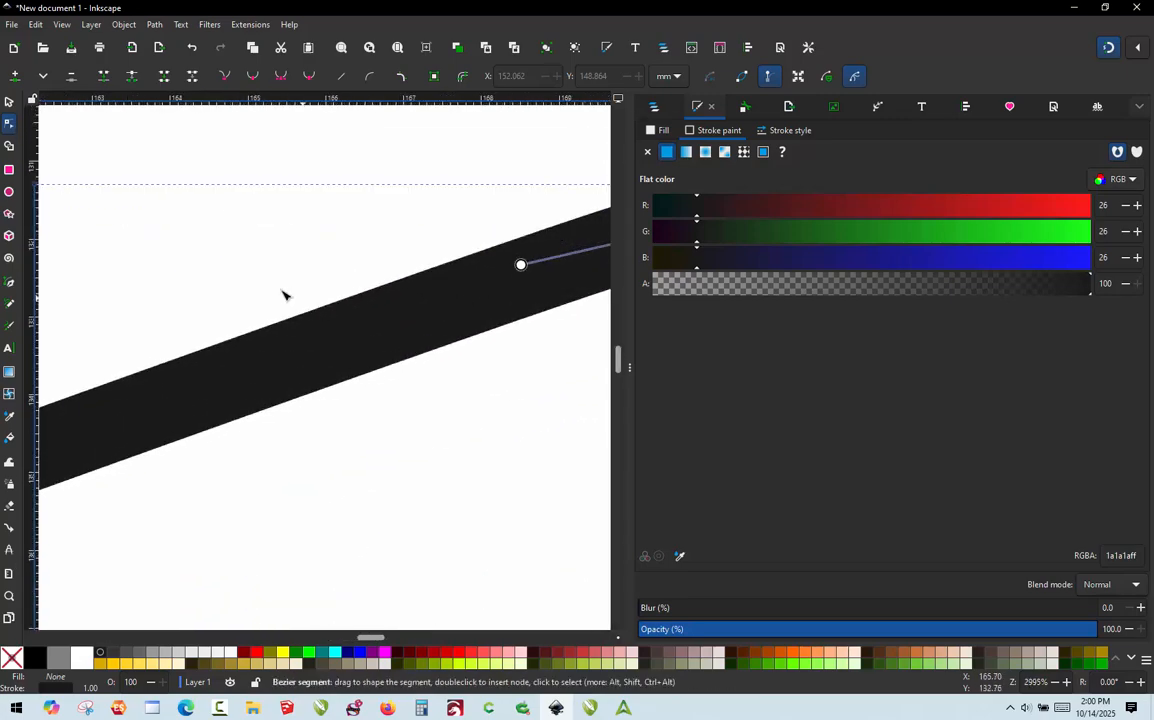
scroll(300, 290, "down", 1)
scroll(470, 238, "down", 4)
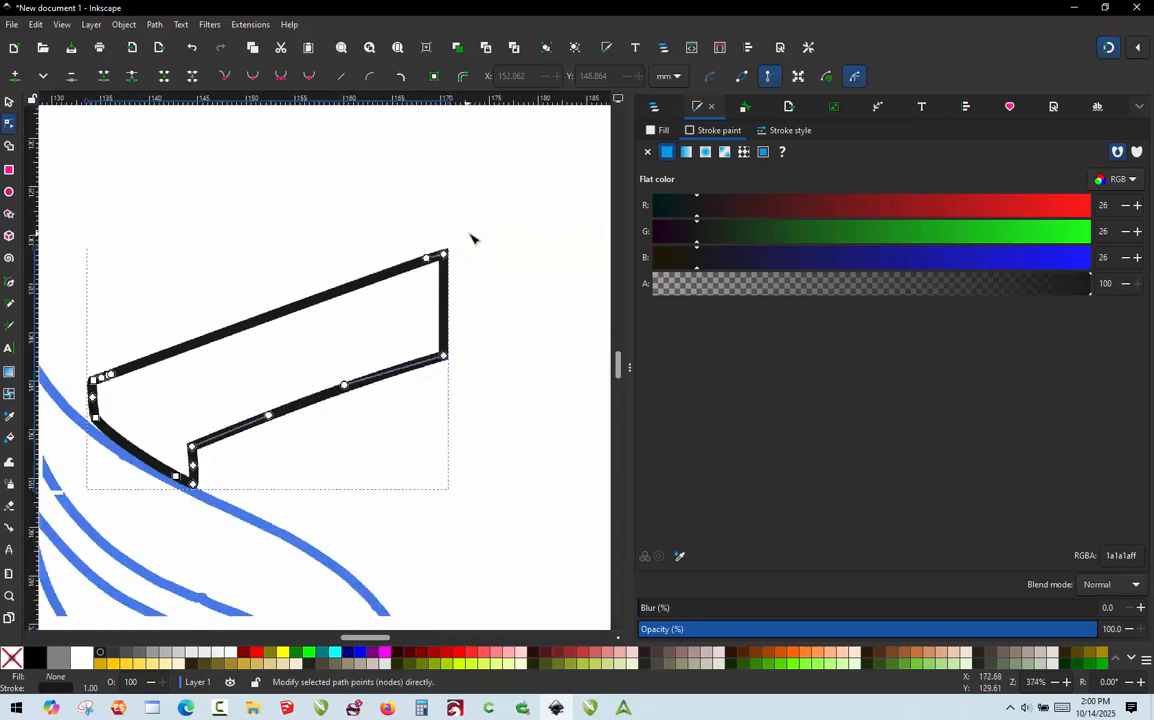
scroll(190, 325, "up", 6)
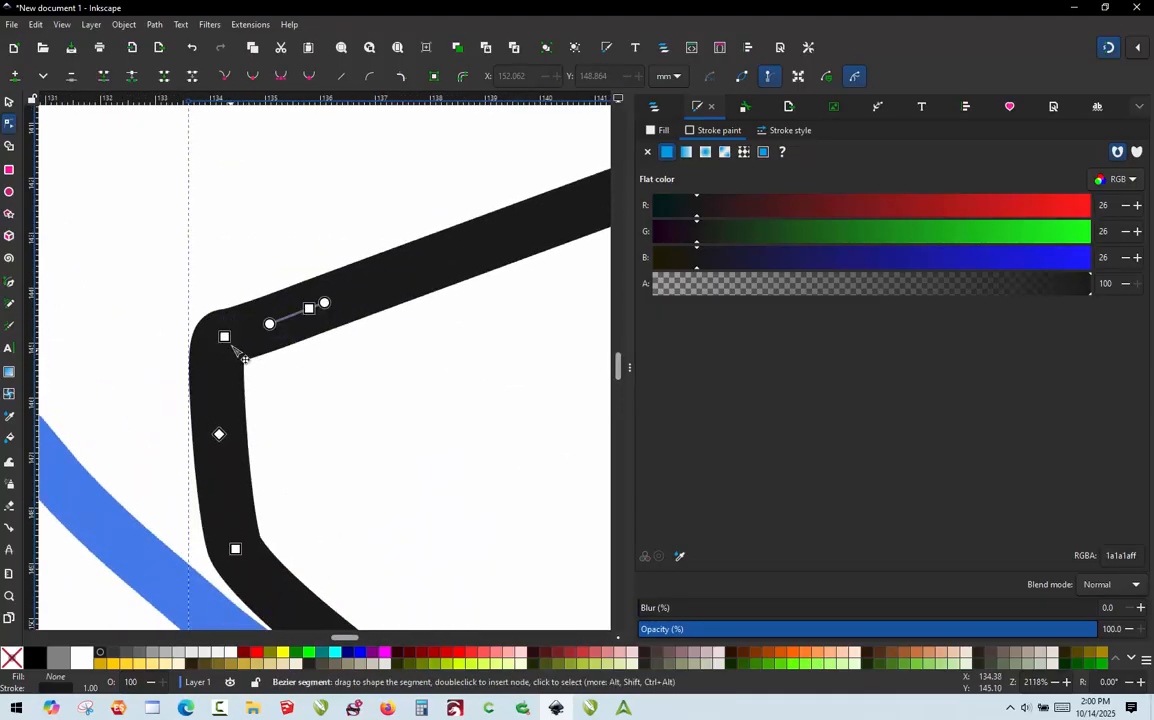
left_click(224, 337)
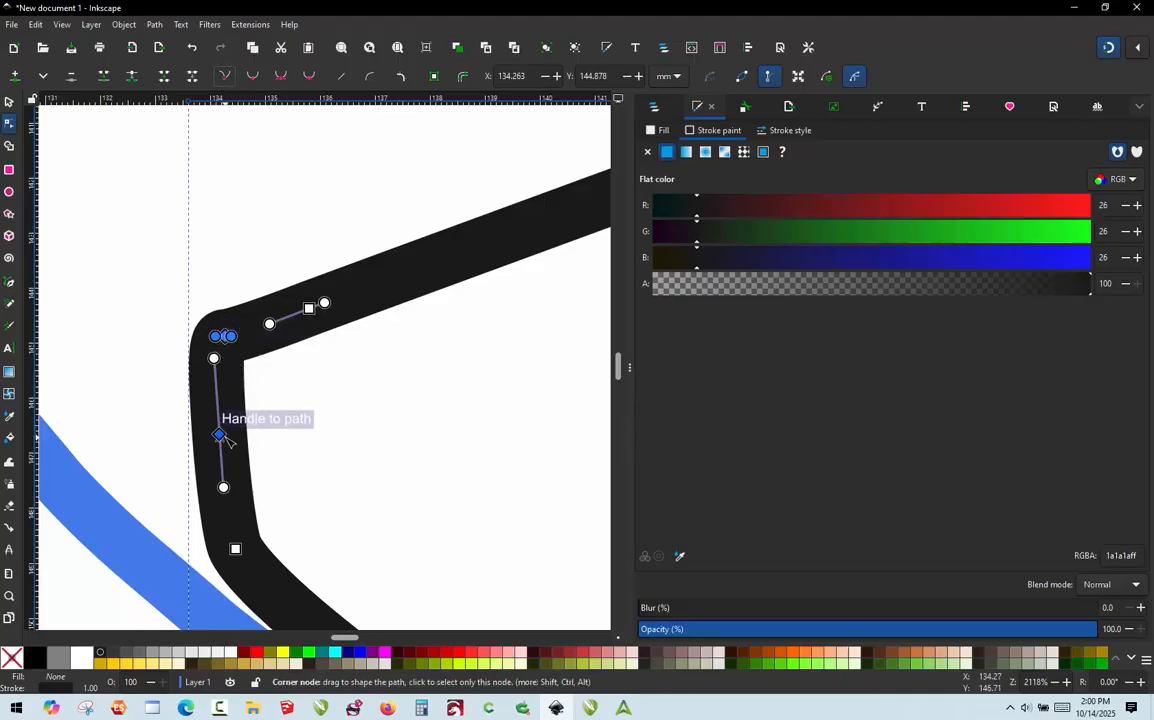
mouse_move(225, 440)
left_mouse_down()
mouse_move(211, 335)
mouse_move(231, 416)
left_mouse_up()
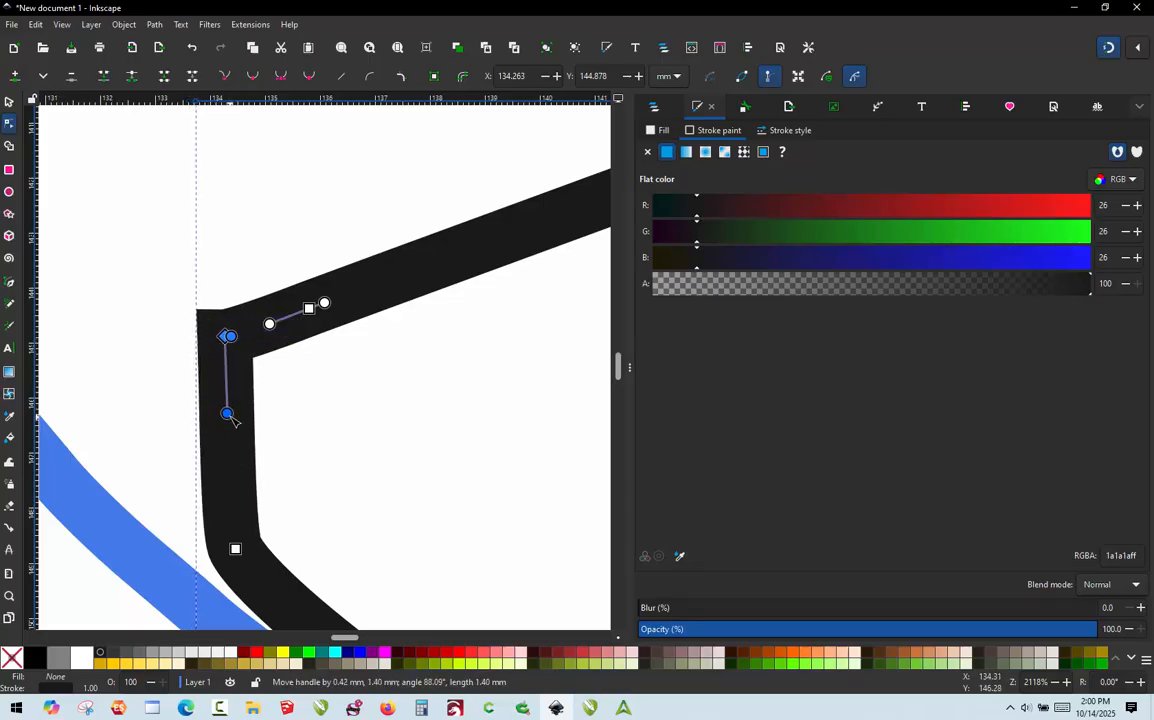
left_click_drag(233, 339, 298, 316)
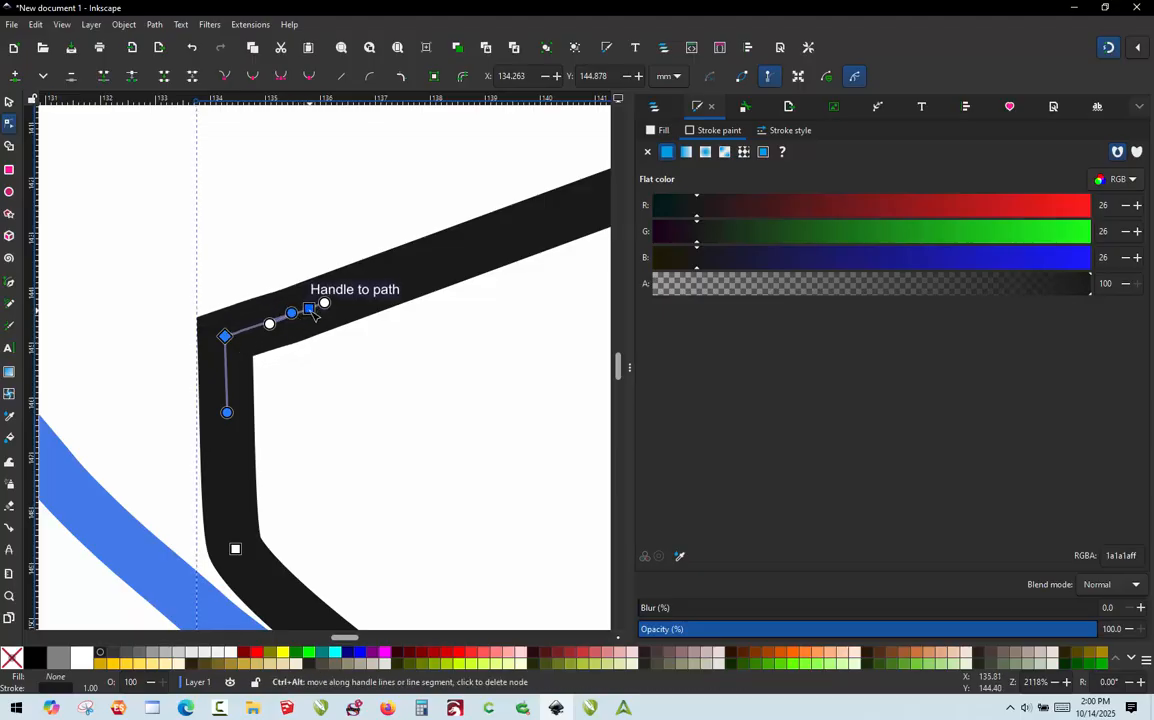
left_click(310, 309, "ctrl+alt")
scroll(167, 330, "down", 2)
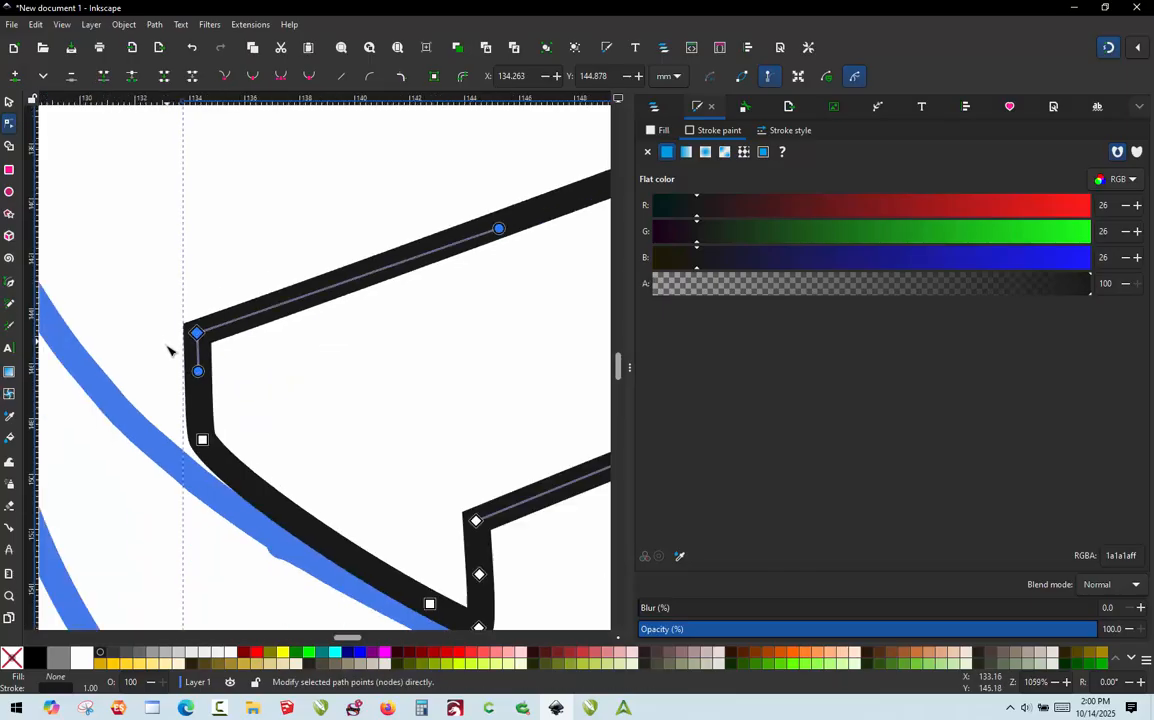
Fine-tune the upper-left corner's handle along the black band's long upper edge
scroll(252, 363, "down", 3)
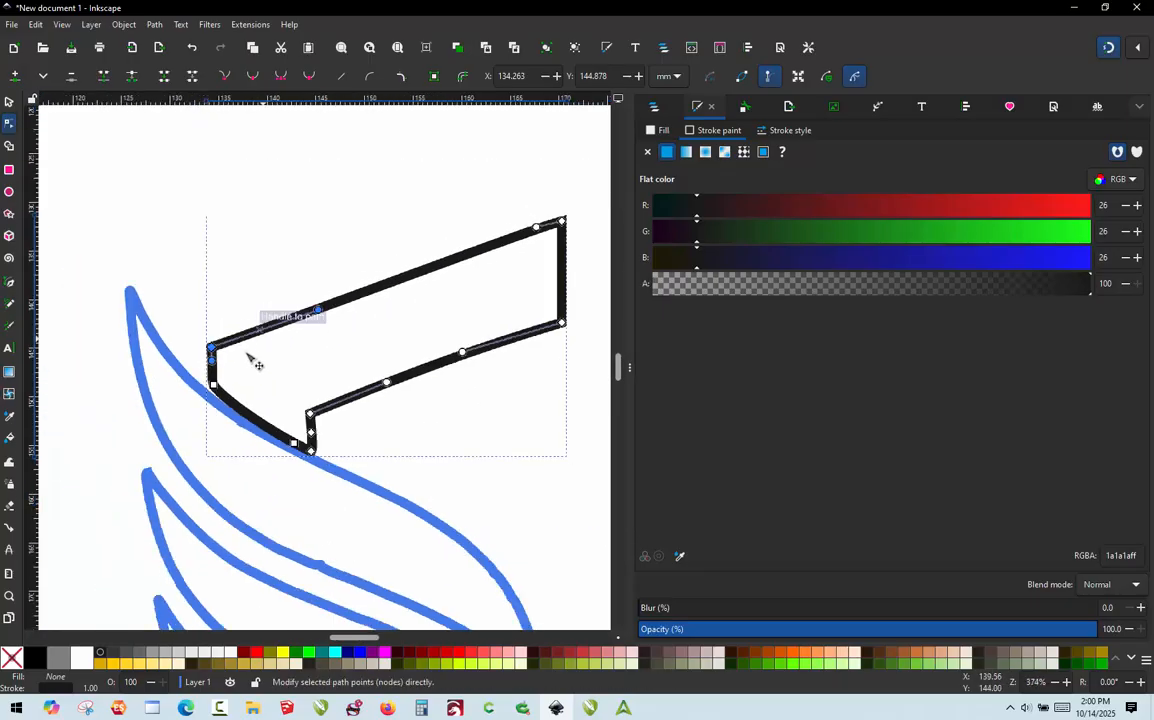
scroll(249, 355, "down", 1)
scroll(266, 330, "up", 2)
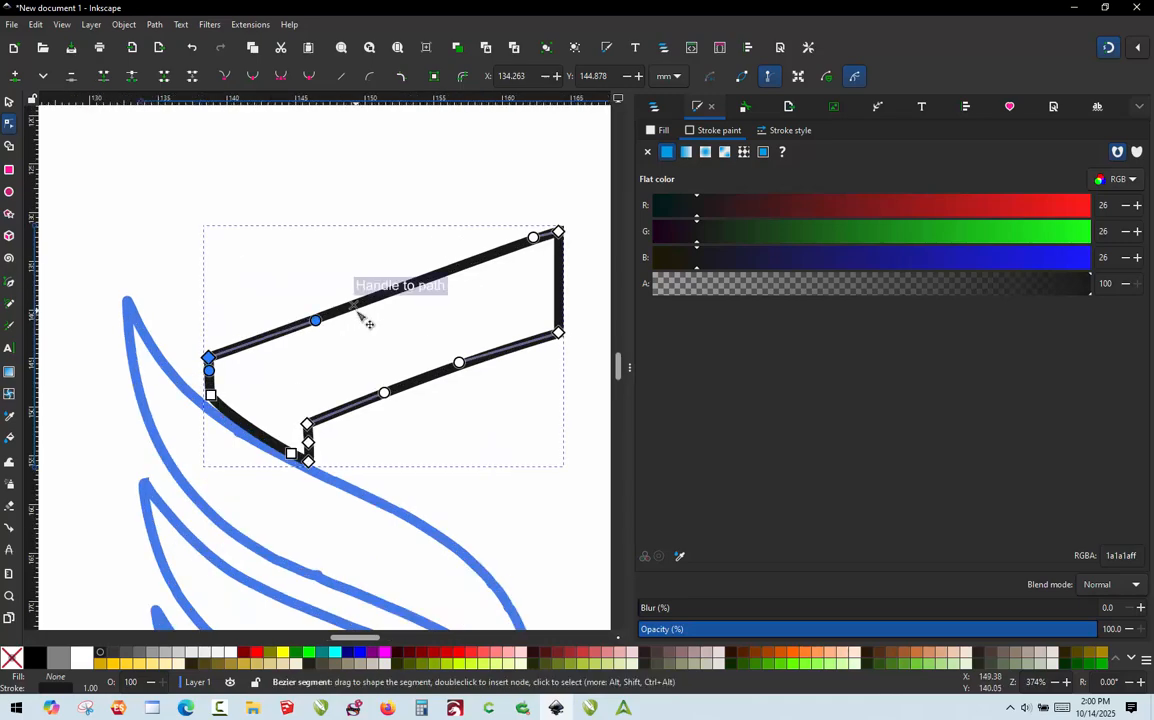
scroll(345, 320, "up", 3)
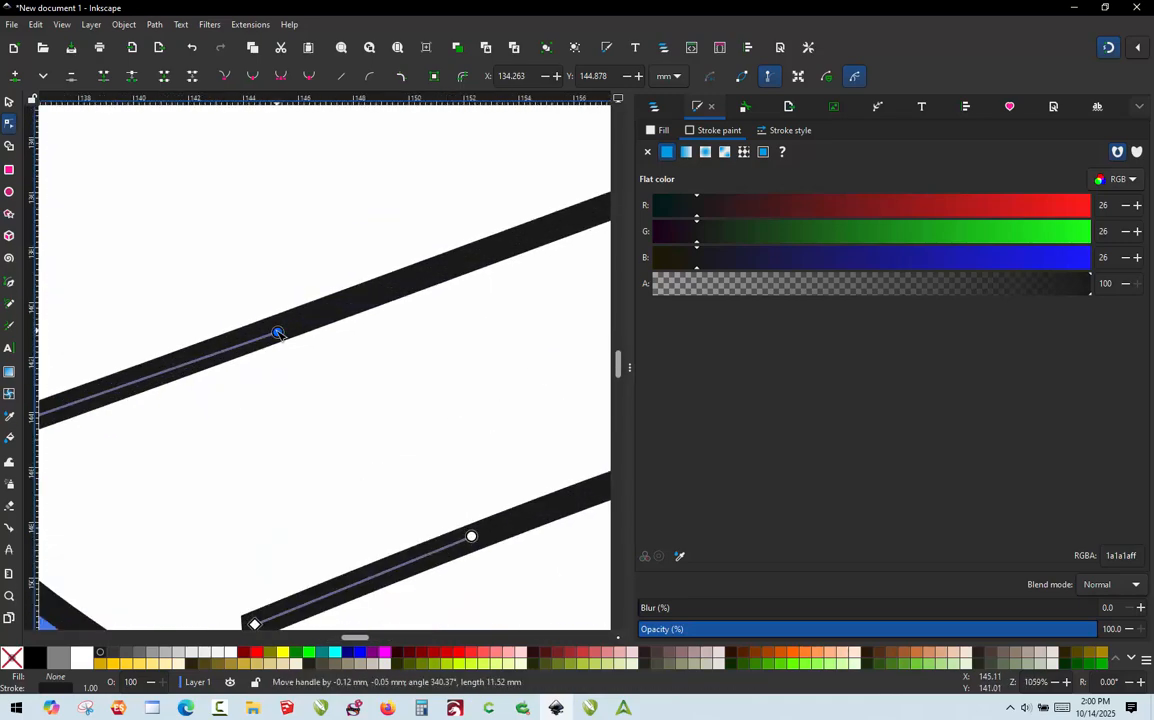
left_click_drag(279, 334, 267, 331)
scroll(386, 262, "down", 3)
Sharpen the black band's lower-left corner by aligning its two handles with the short vertical edge and the slanted edge
scroll(237, 309, "up", 4)
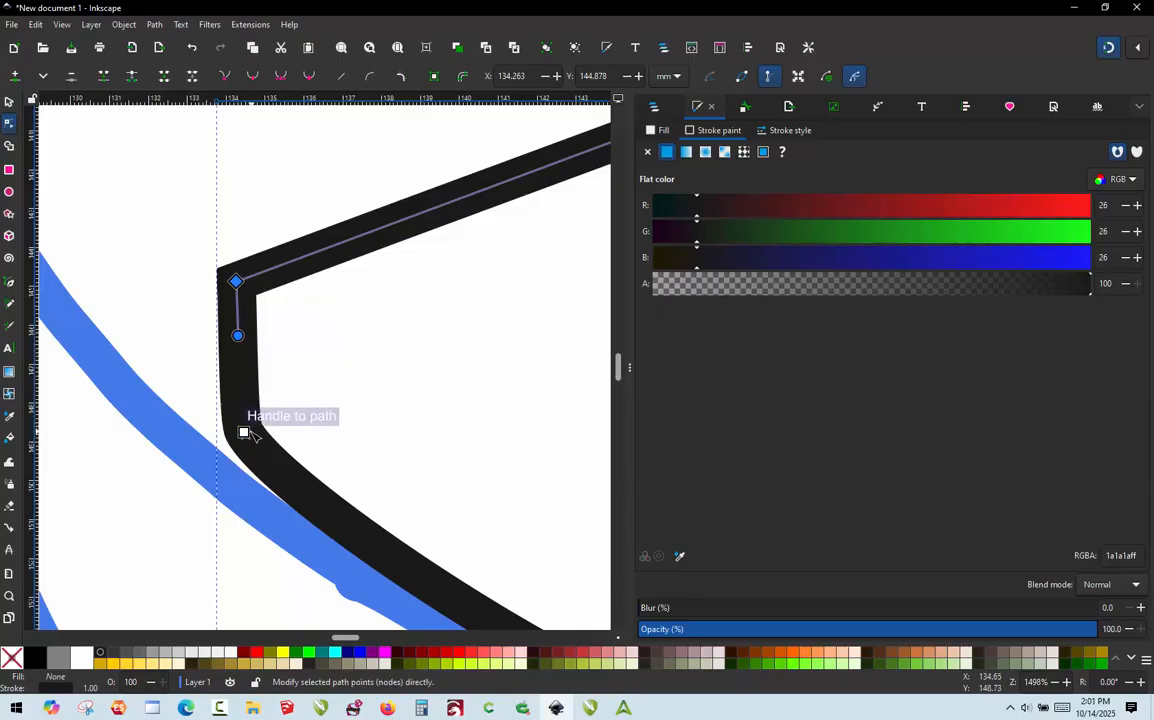
left_click(244, 431)
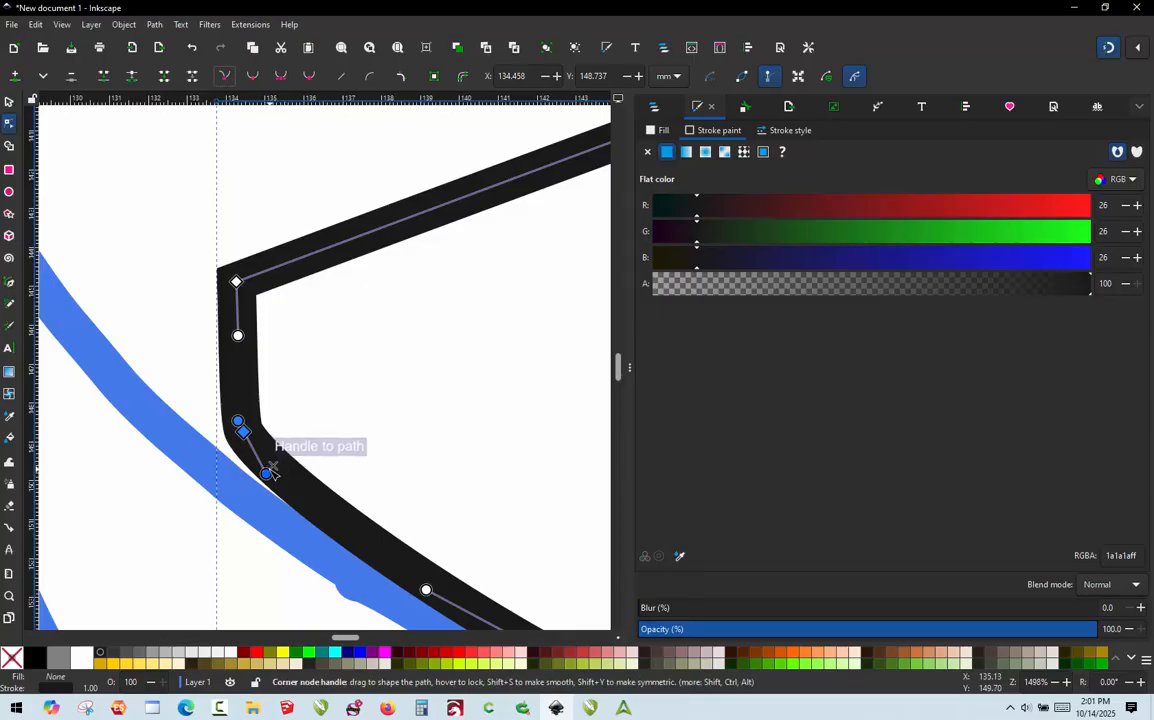
left_click_drag(268, 472, 295, 469)
left_click_drag(238, 419, 241, 384)
scroll(201, 359, "down", 3)
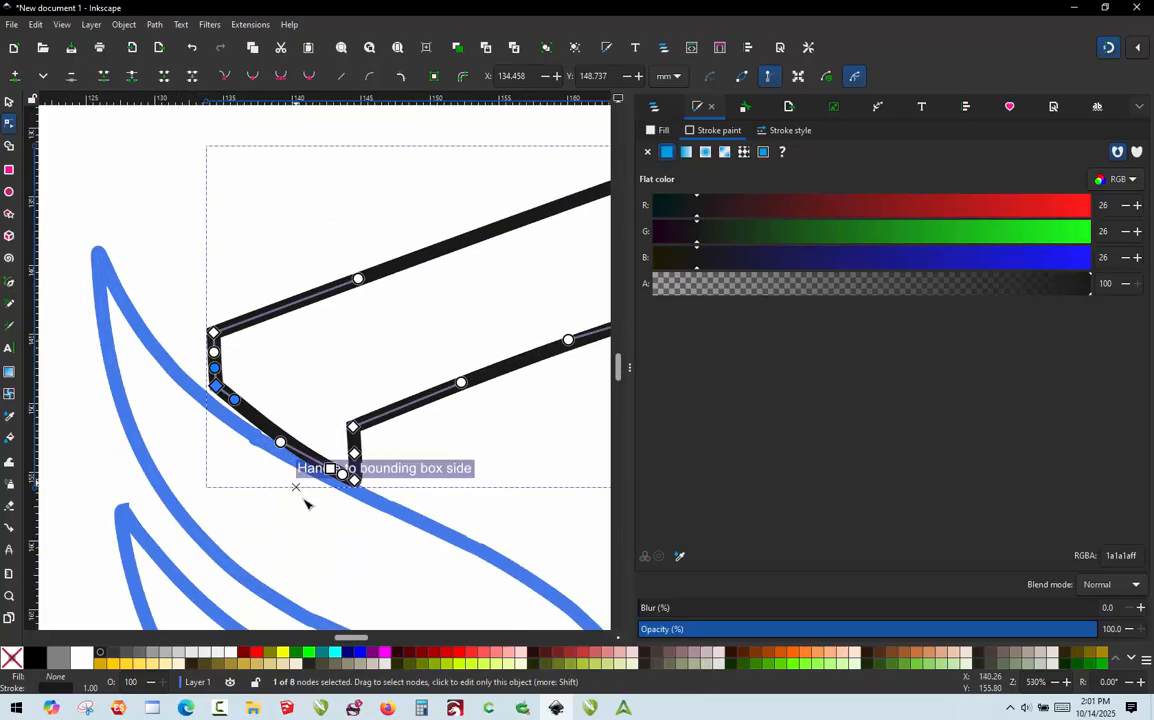
Turn the black band's bottom tip into a sharp corner, and straighten the short notch edge by removing its middle node
scroll(305, 503, "up", 3)
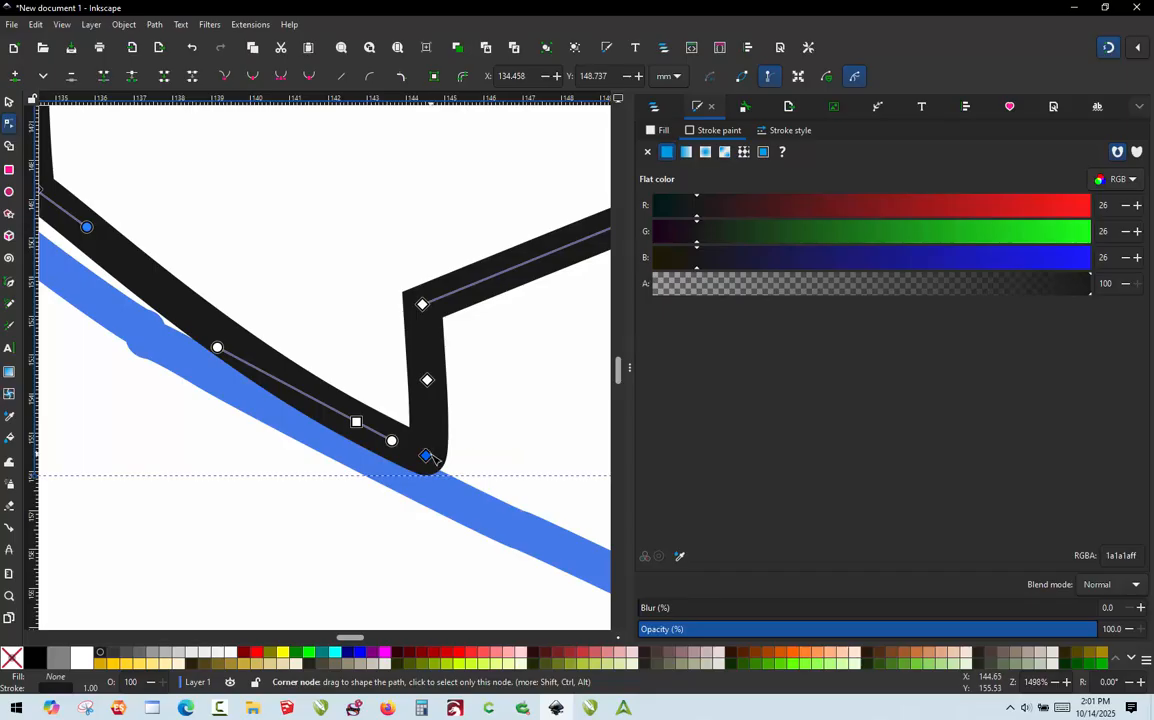
left_click(427, 457)
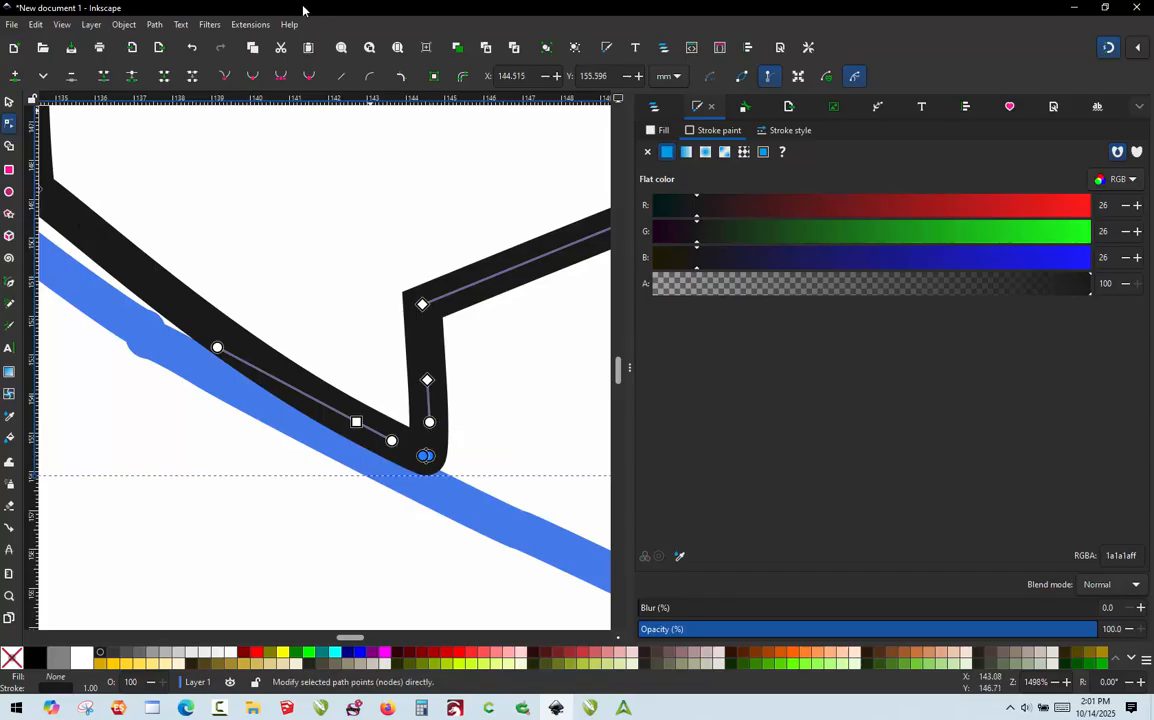
left_click(225, 77)
left_click(427, 381, "ctrl+alt")
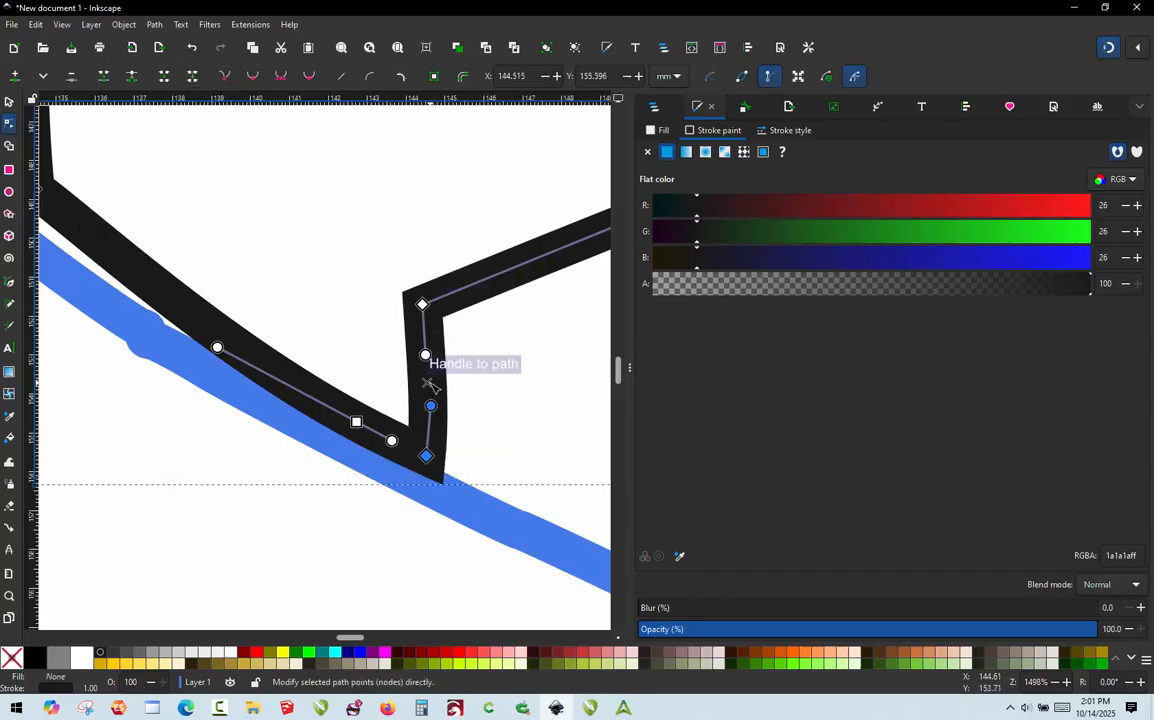
left_click_drag(431, 405, 426, 404)
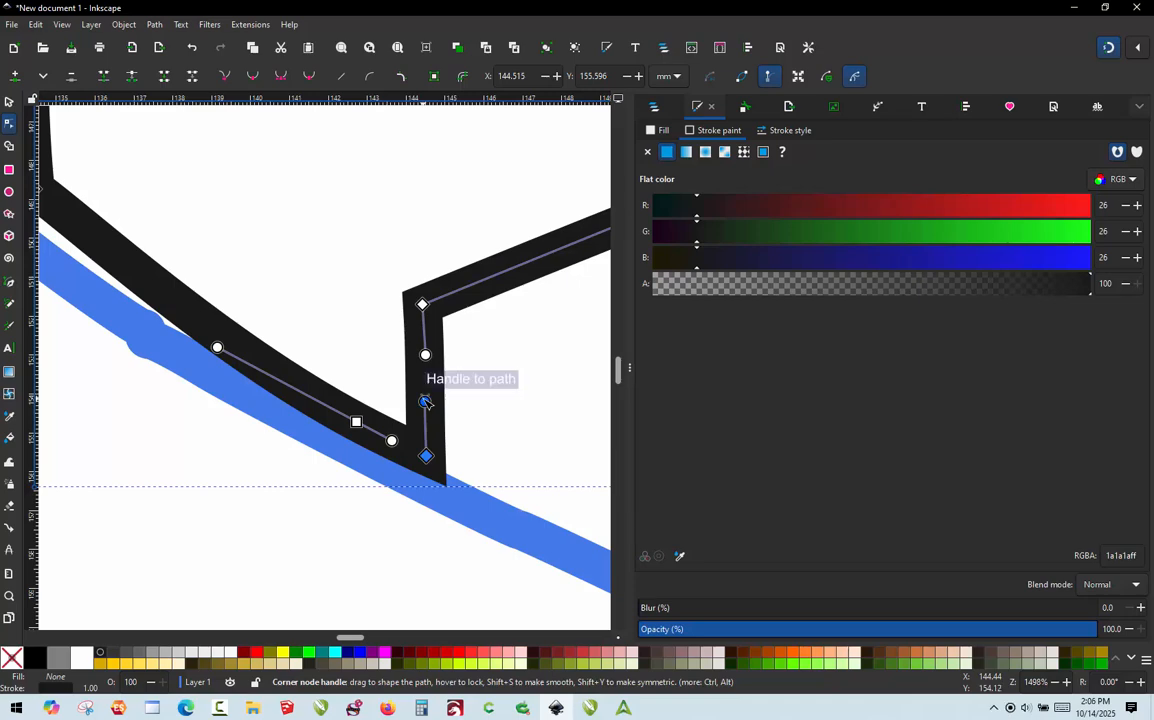
Delete the extra node beside the black band's bottom tip, straighten the slanted edge with its handles, and deselect the outline
left_click(357, 423, "shift")
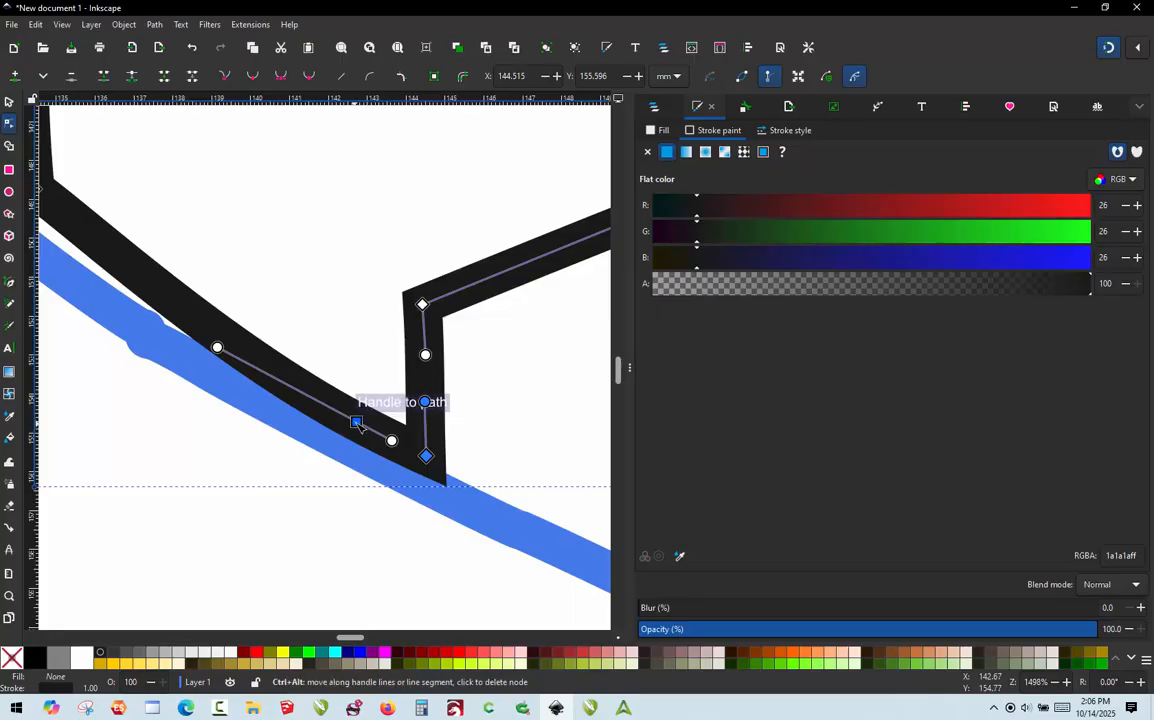
left_click(358, 424, "ctrl+alt")
scroll(340, 358, "down", 1)
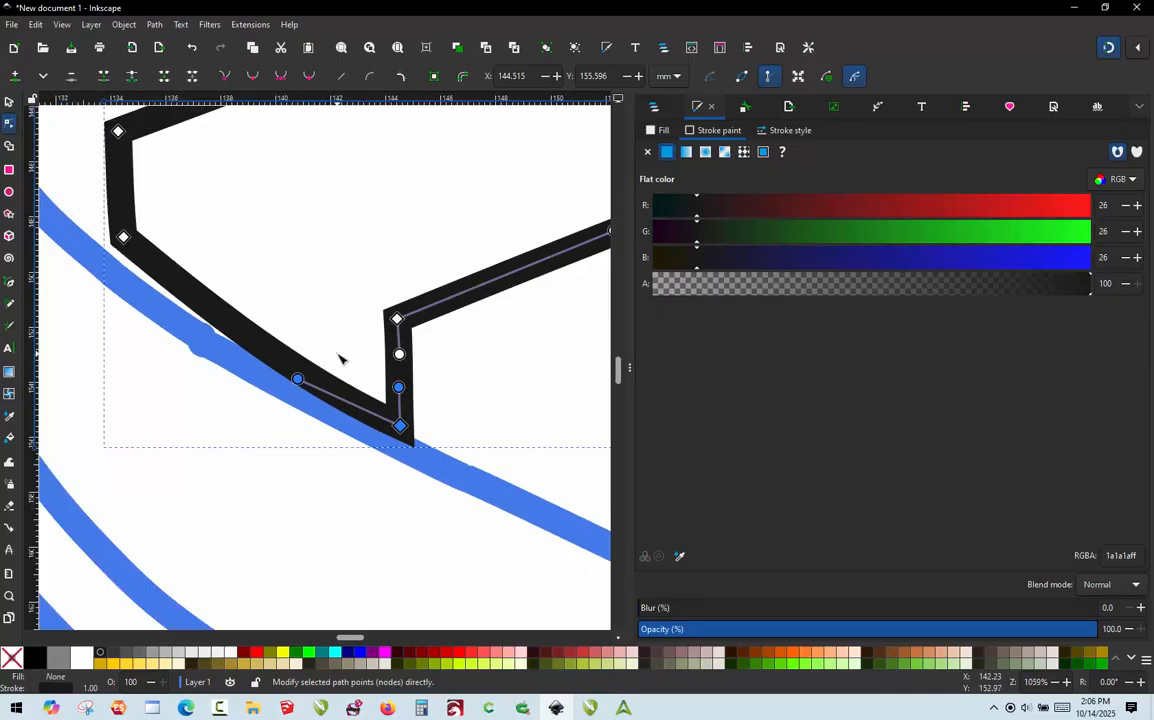
scroll(340, 358, "down", 2)
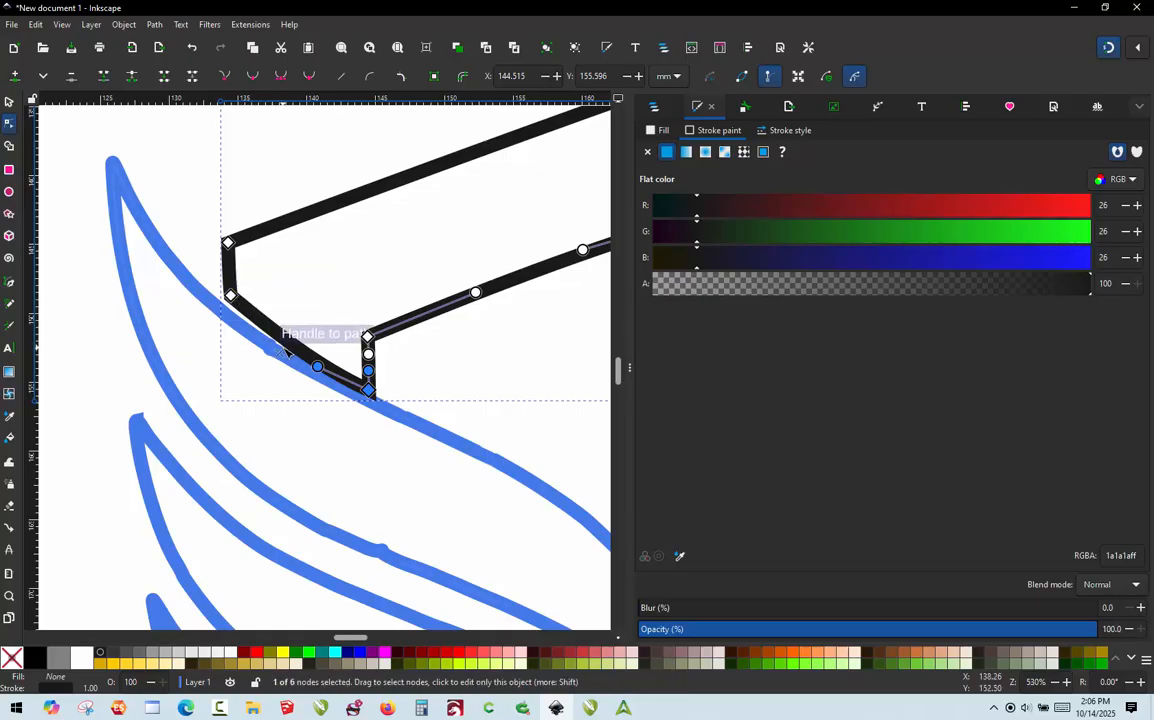
scroll(287, 352, "up", 1)
left_click_drag(333, 375, 325, 360)
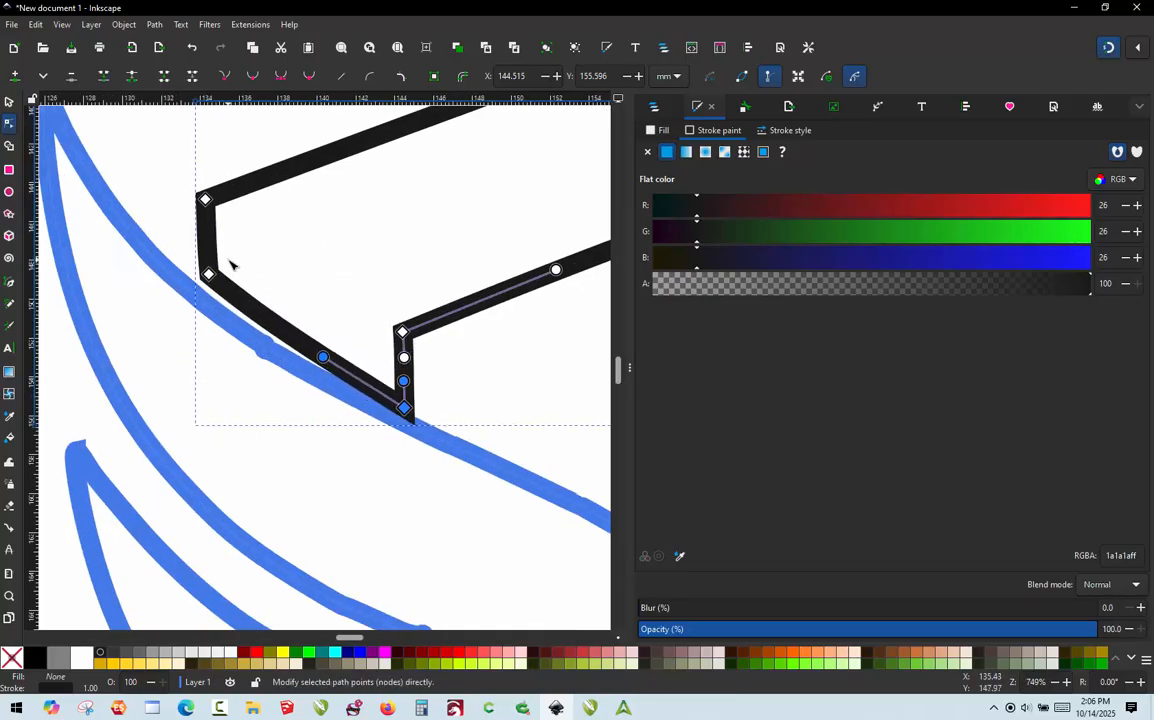
left_click(208, 274)
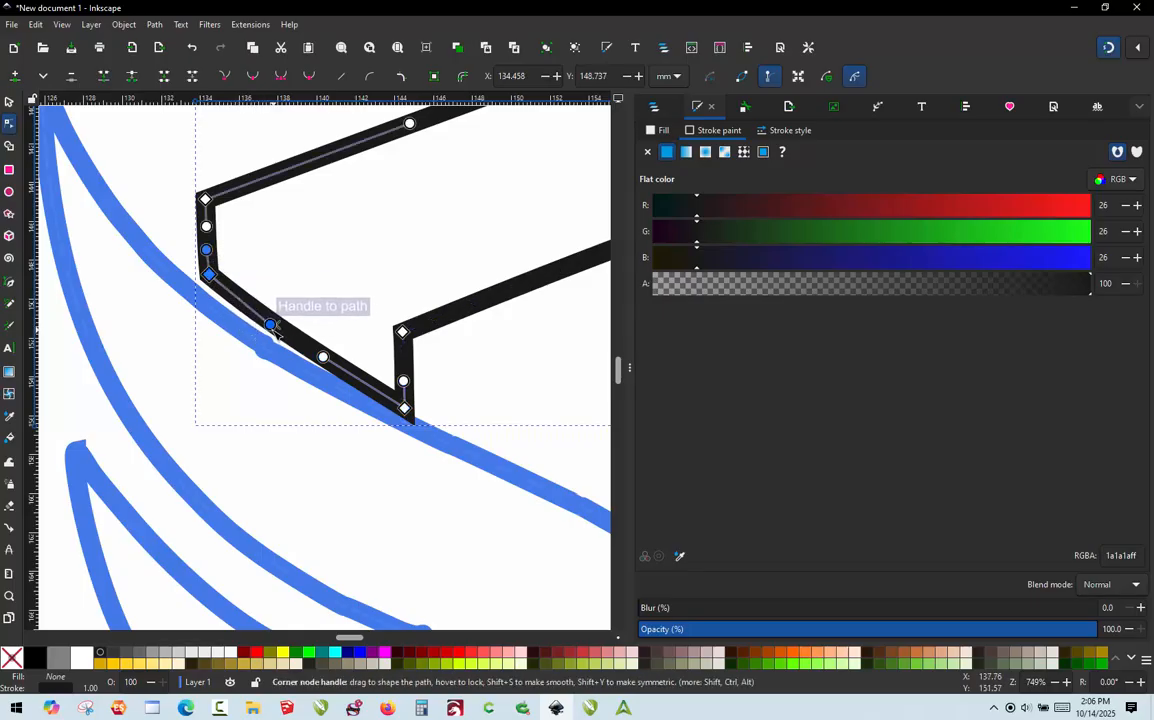
scroll(181, 287, "down", 2)
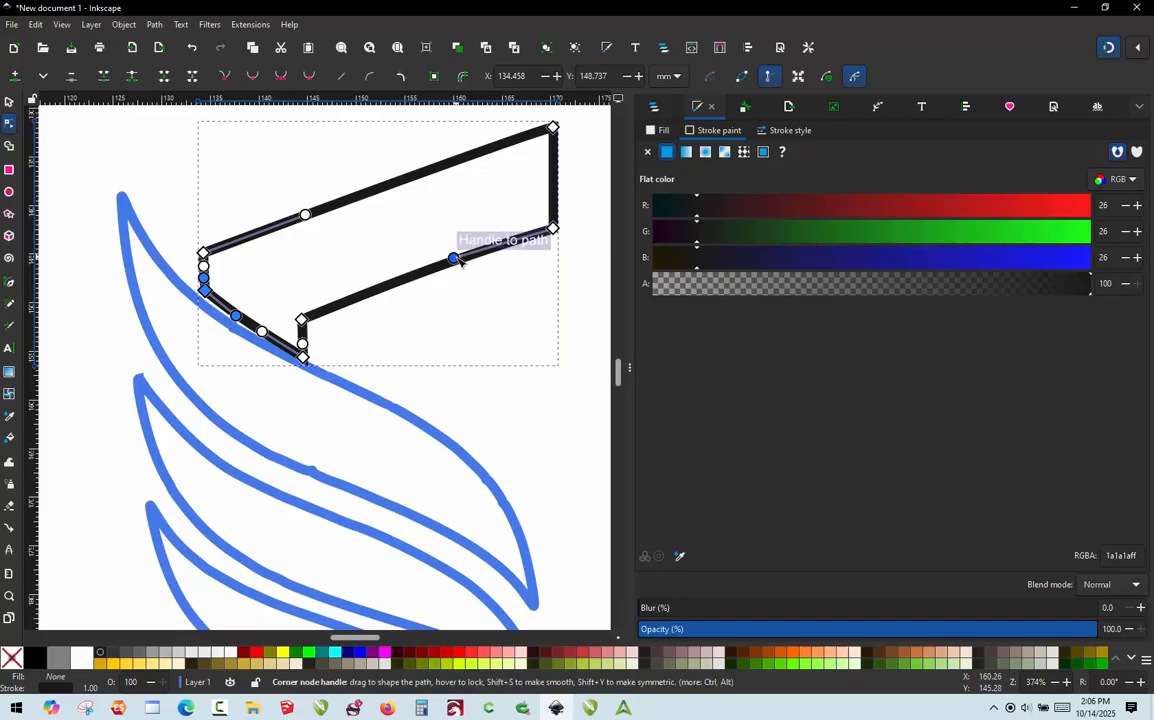
left_click(8, 102)
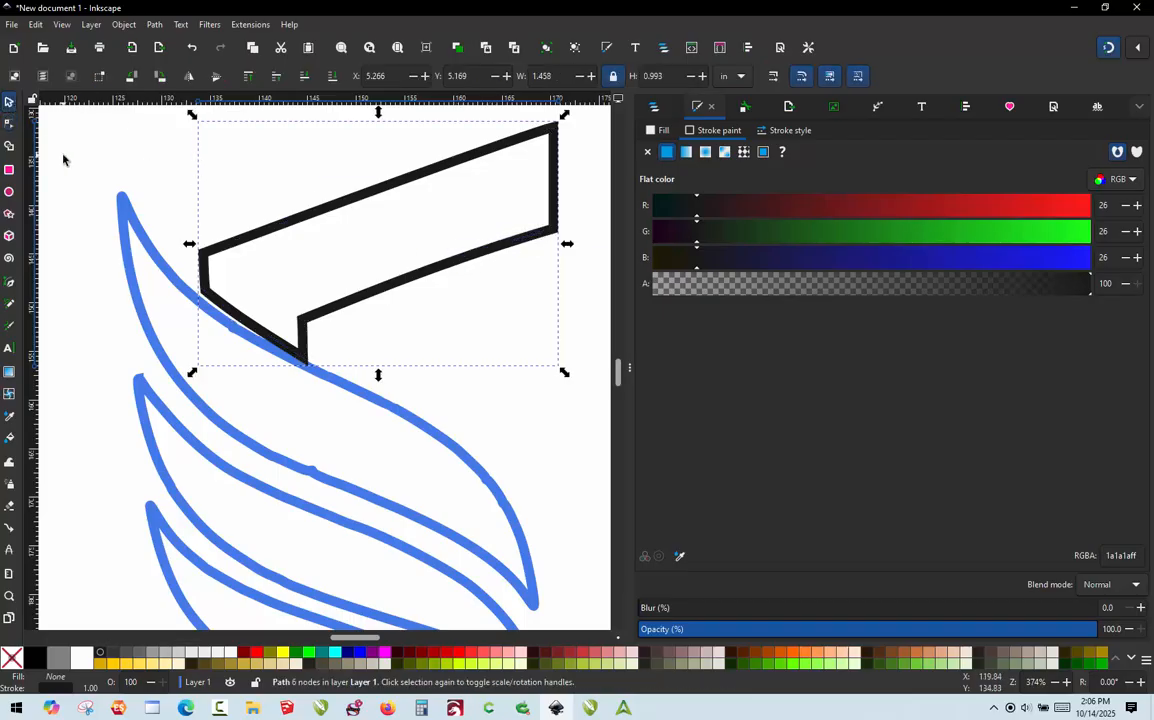
left_click(376, 313)
Delete the surplus nodes beside the upper-left tip of the top blue feather
scroll(319, 159, "down", 1)
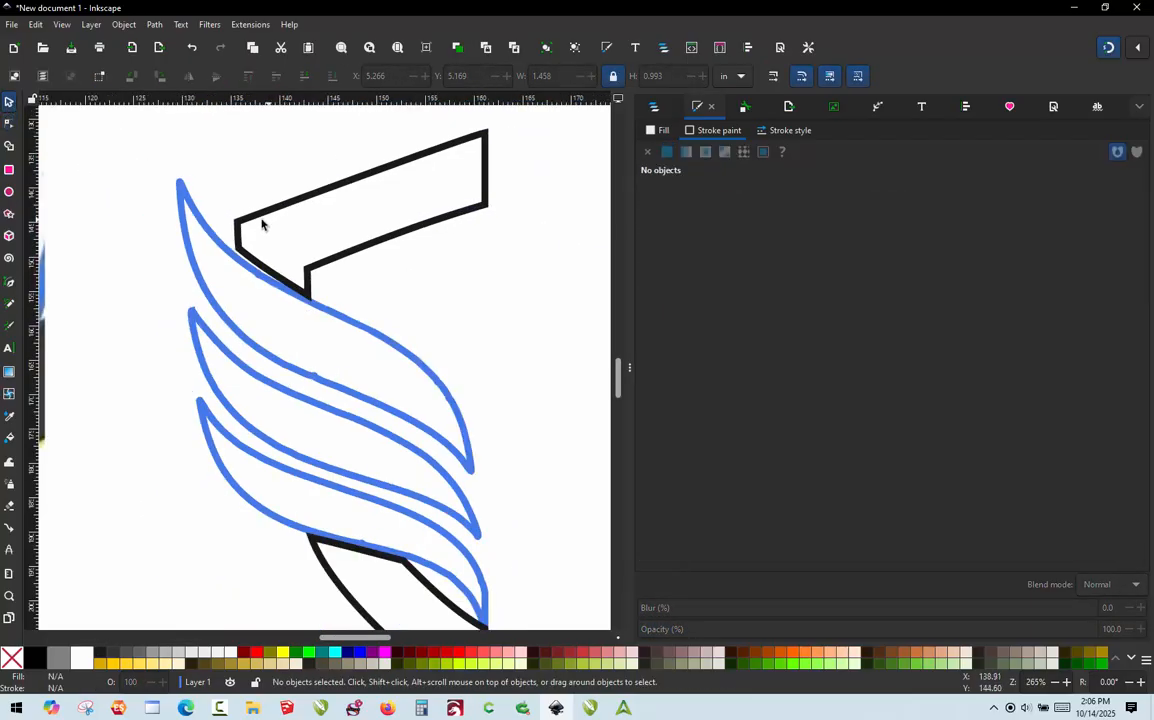
scroll(262, 219, "up", 1)
left_click(170, 220)
key("n")
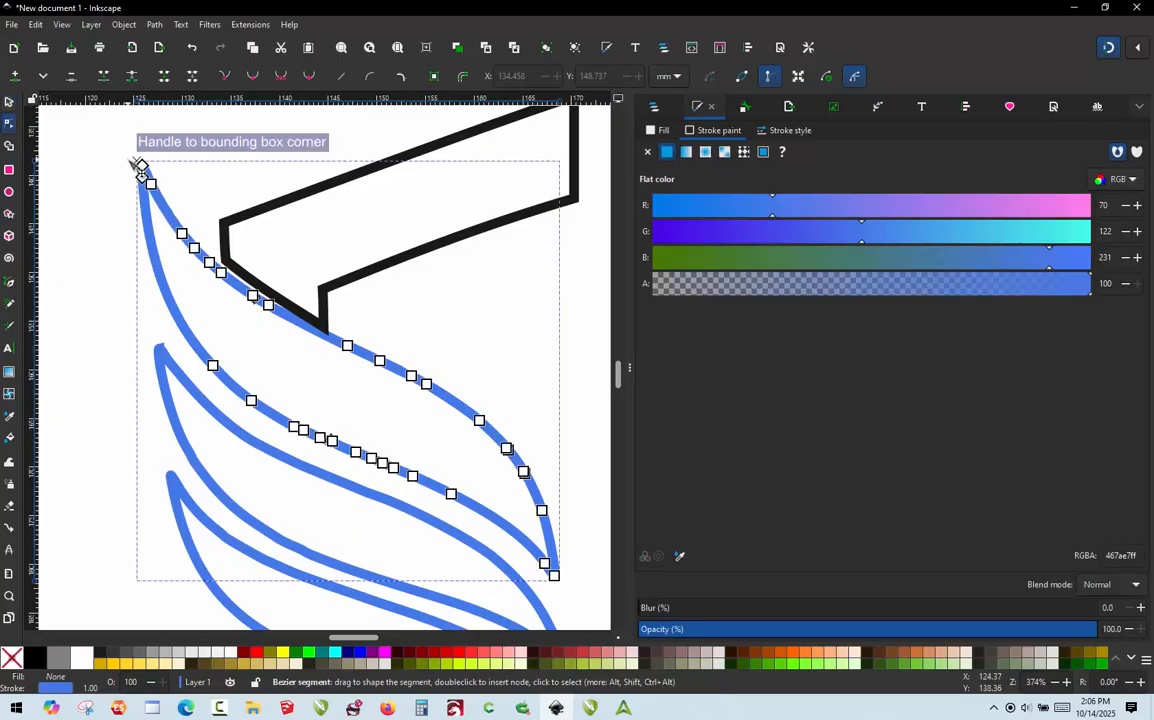
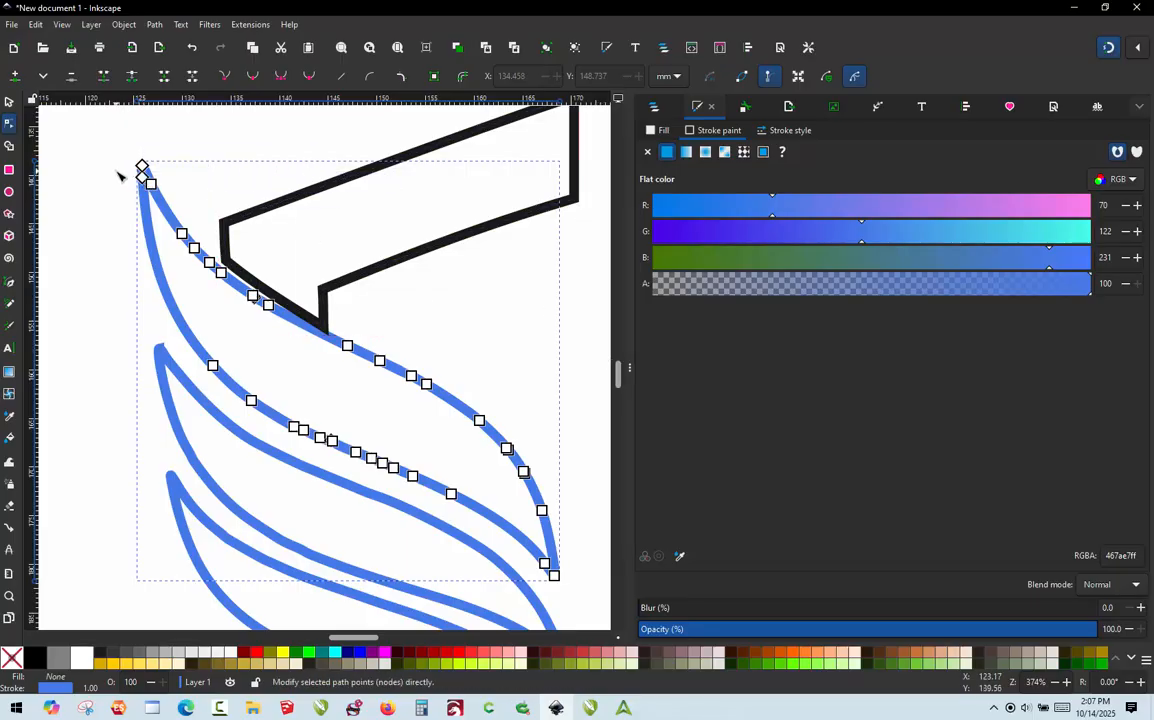
scroll(118, 177, "up", 4, "ctrl")
left_click_drag(172, 185, 302, 291)
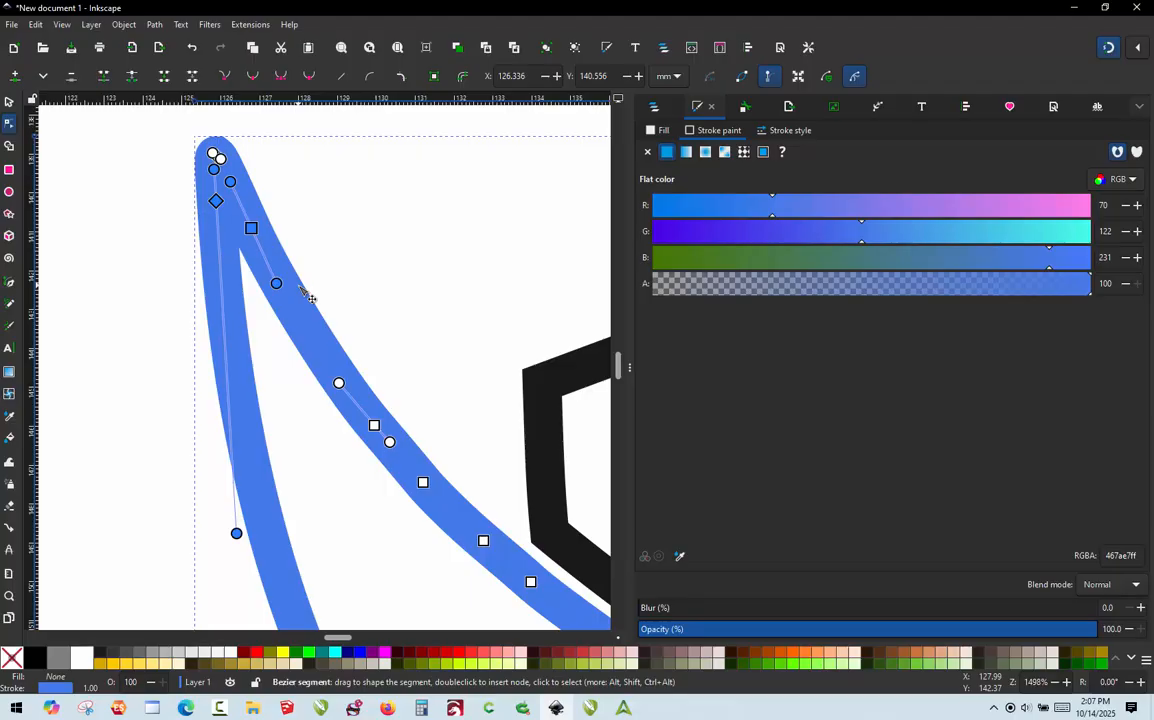
key("Delete")
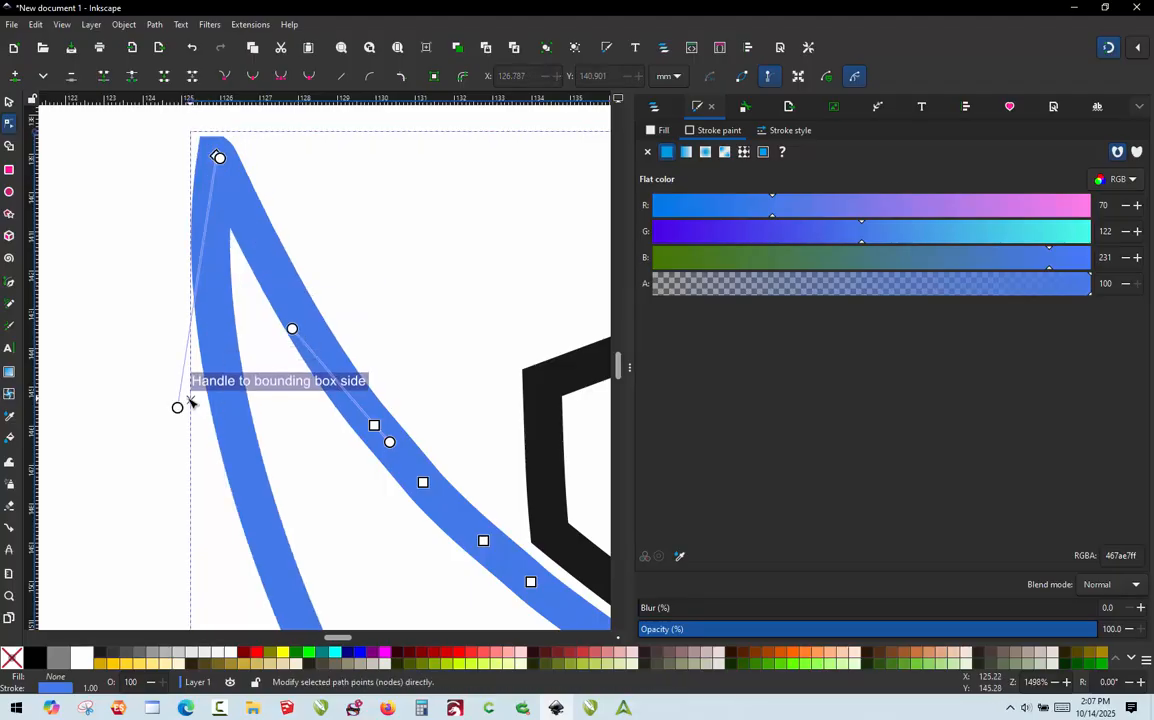
Adjust the two handles at the top feather's upper-left tip to follow its lower and upper edges
left_click_drag(181, 406, 224, 416)
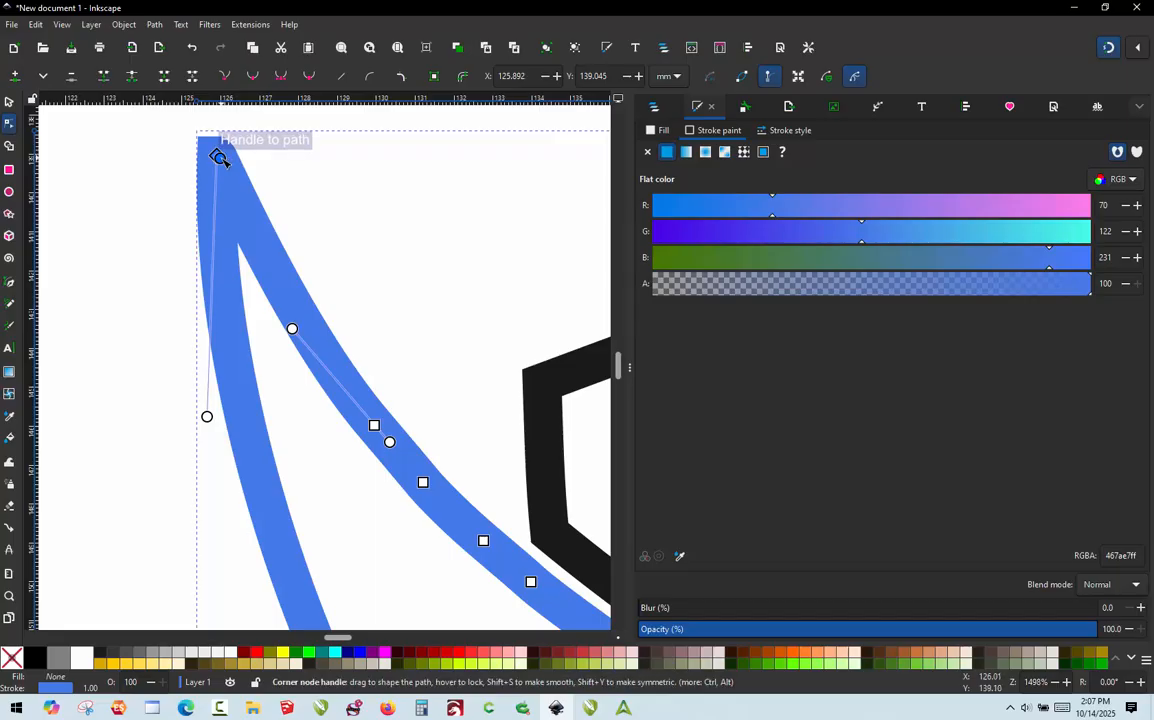
left_click_drag(218, 156, 258, 233)
scroll(262, 238, "down", 4)
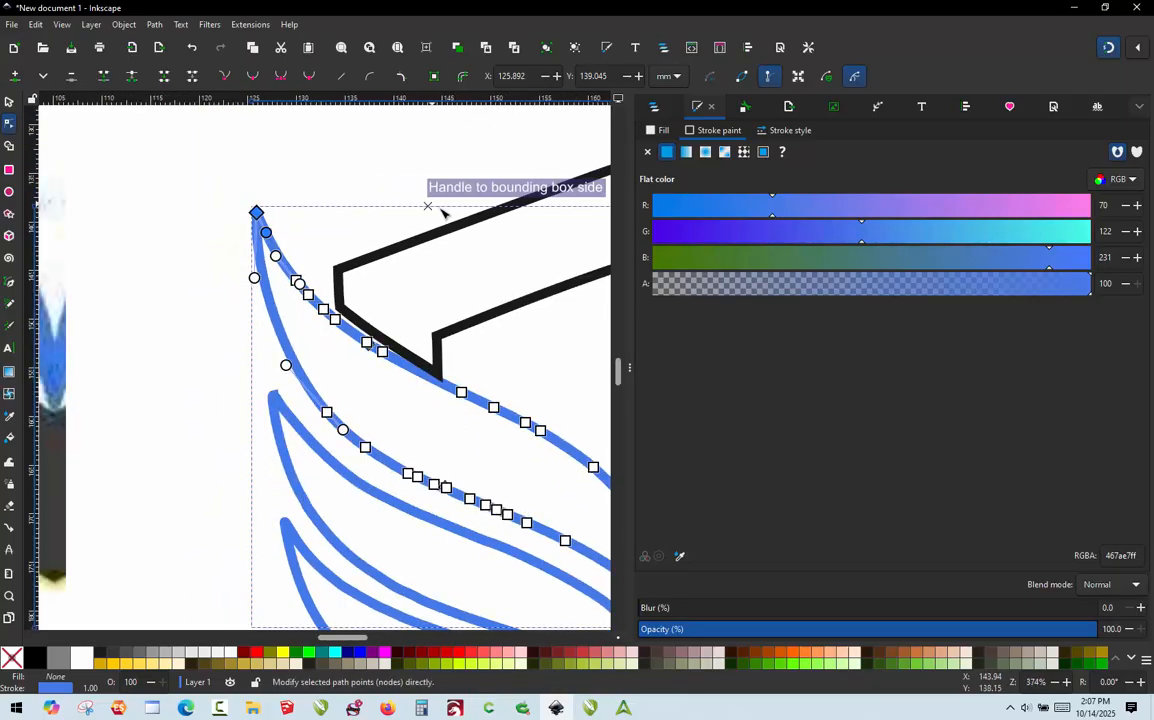
Delete all the intermediate nodes along the top feather's upper edge
left_click_drag(461, 181, 291, 379)
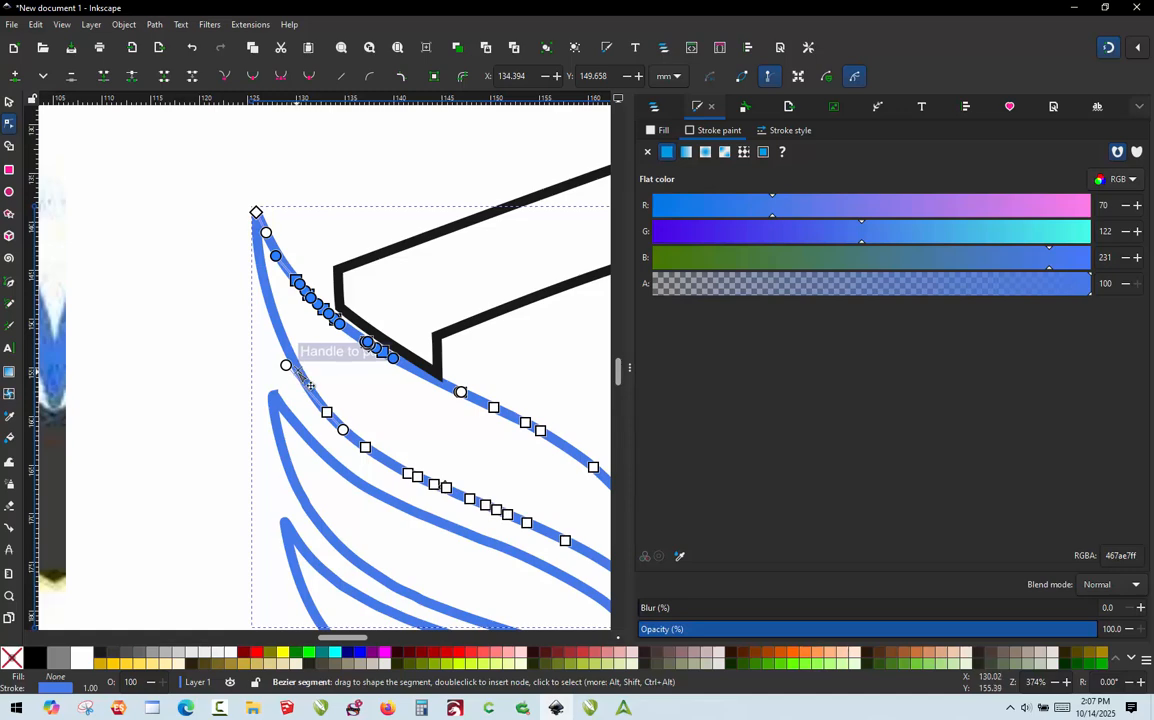
key("Delete")
scroll(356, 263, "down", 1)
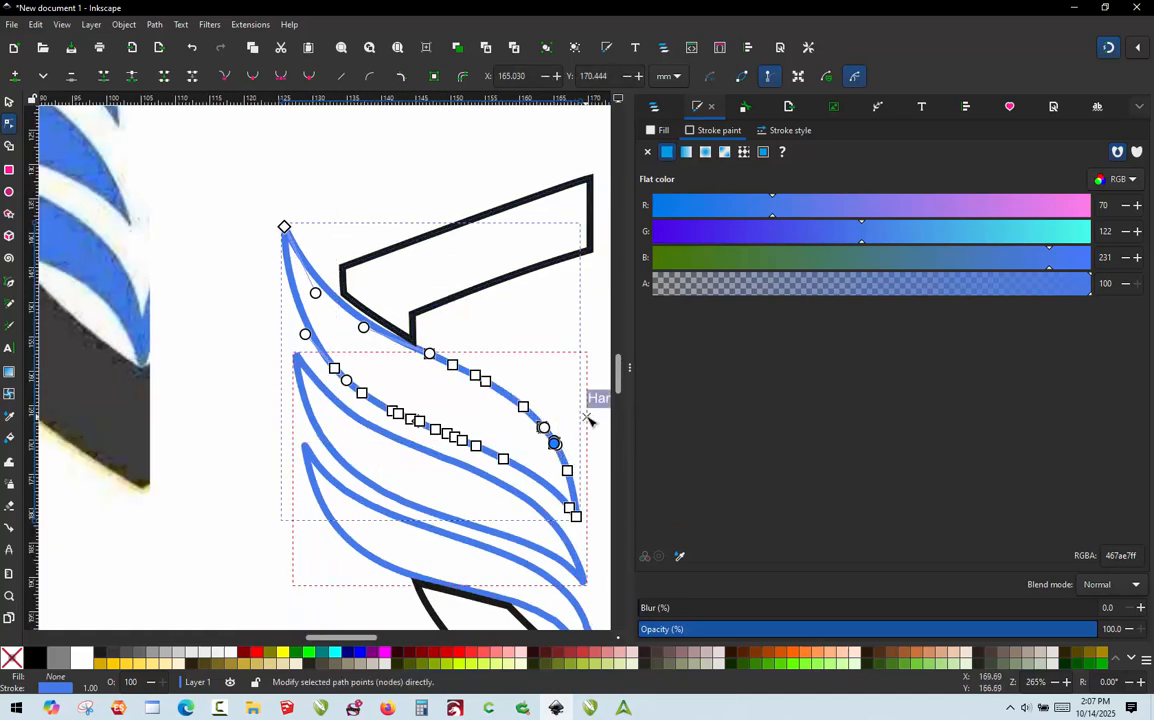
left_click_drag(591, 399, 524, 488)
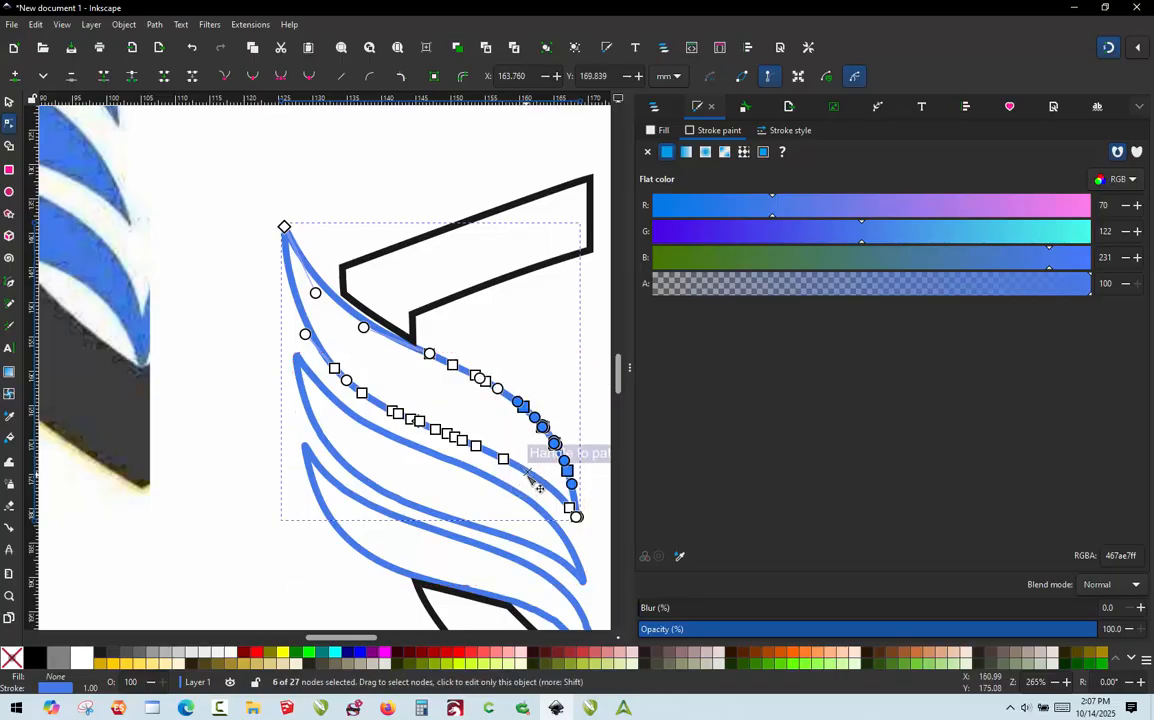
key("Delete")
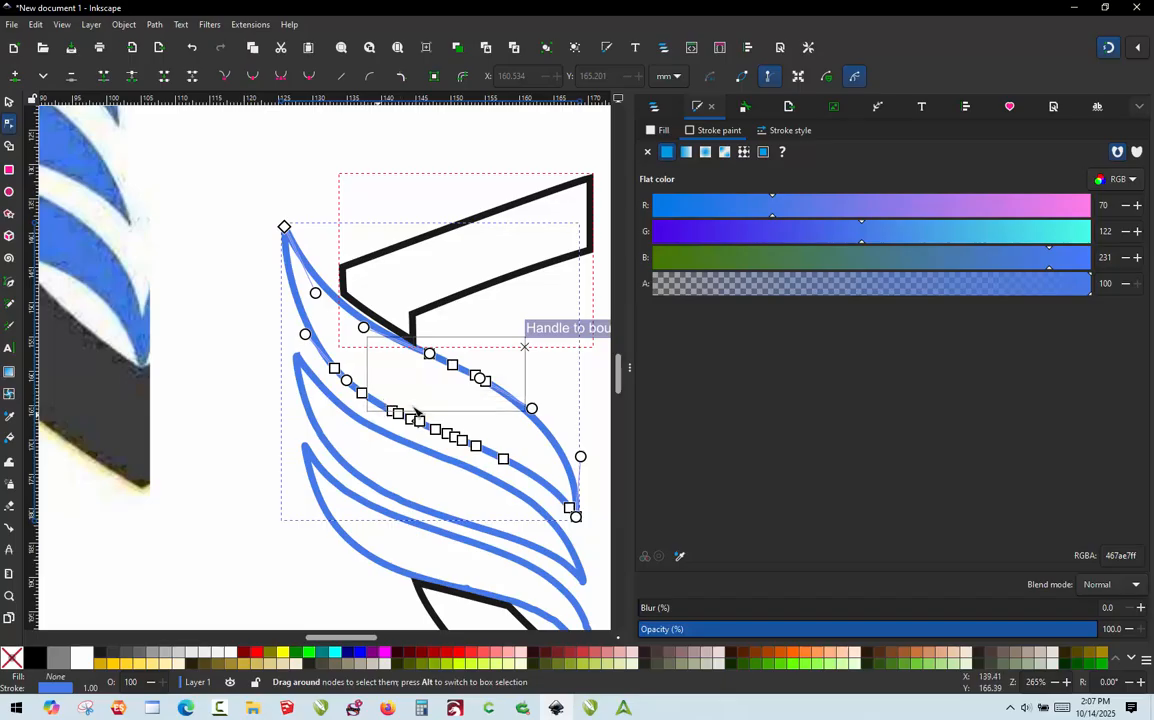
left_click_drag(416, 410, 422, 407)
key("Delete")
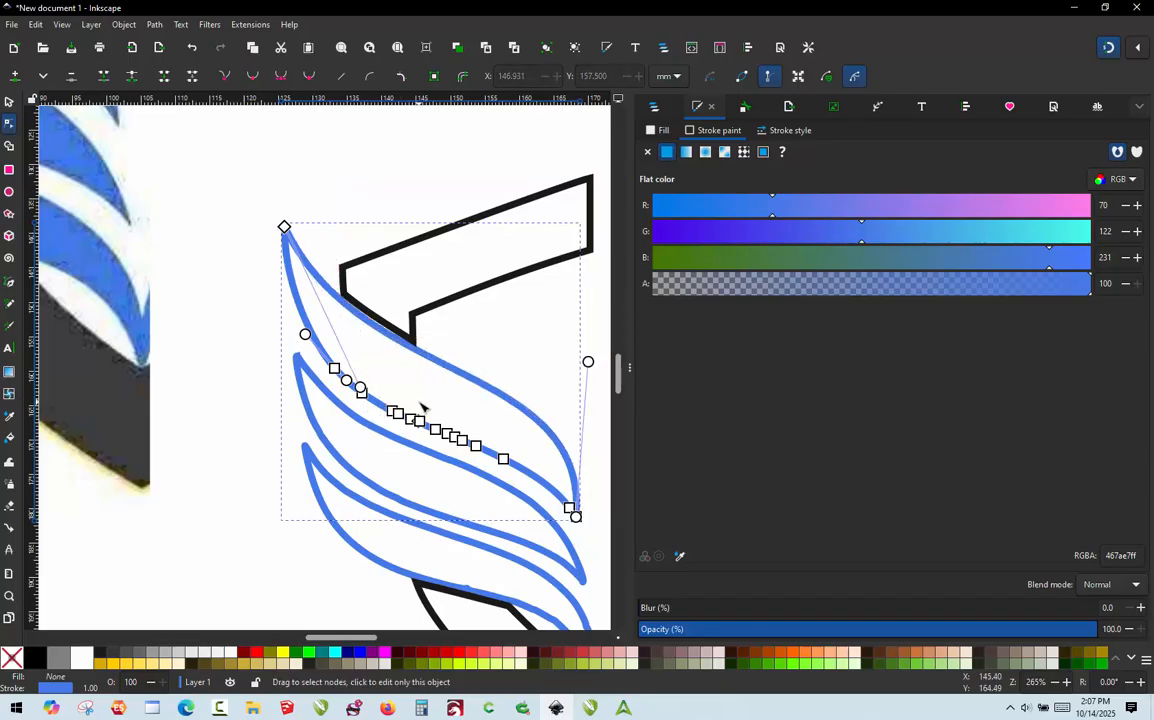
Reshape the top feather's upper edge with the lower-right tip's handle, and remove the extra node beside that tip
left_click_drag(588, 362, 562, 360)
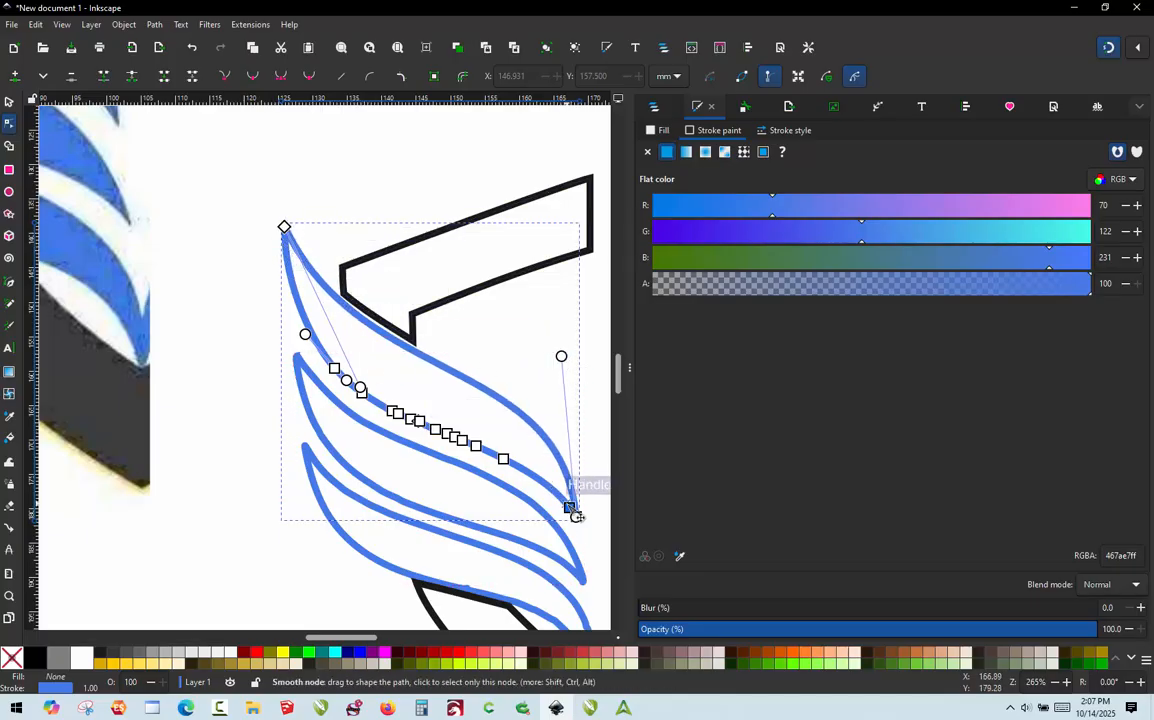
scroll(515, 507, "up", 1, "ctrl")
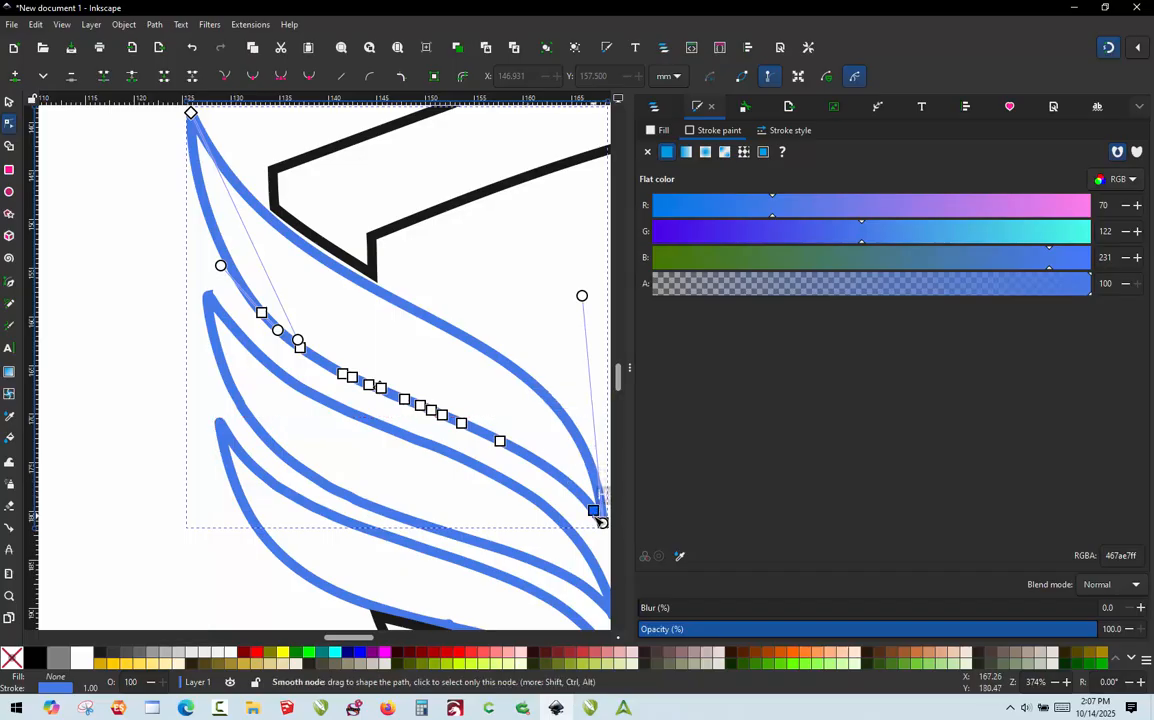
left_click_drag(596, 514, 601, 520)
scroll(518, 453, "down", 1)
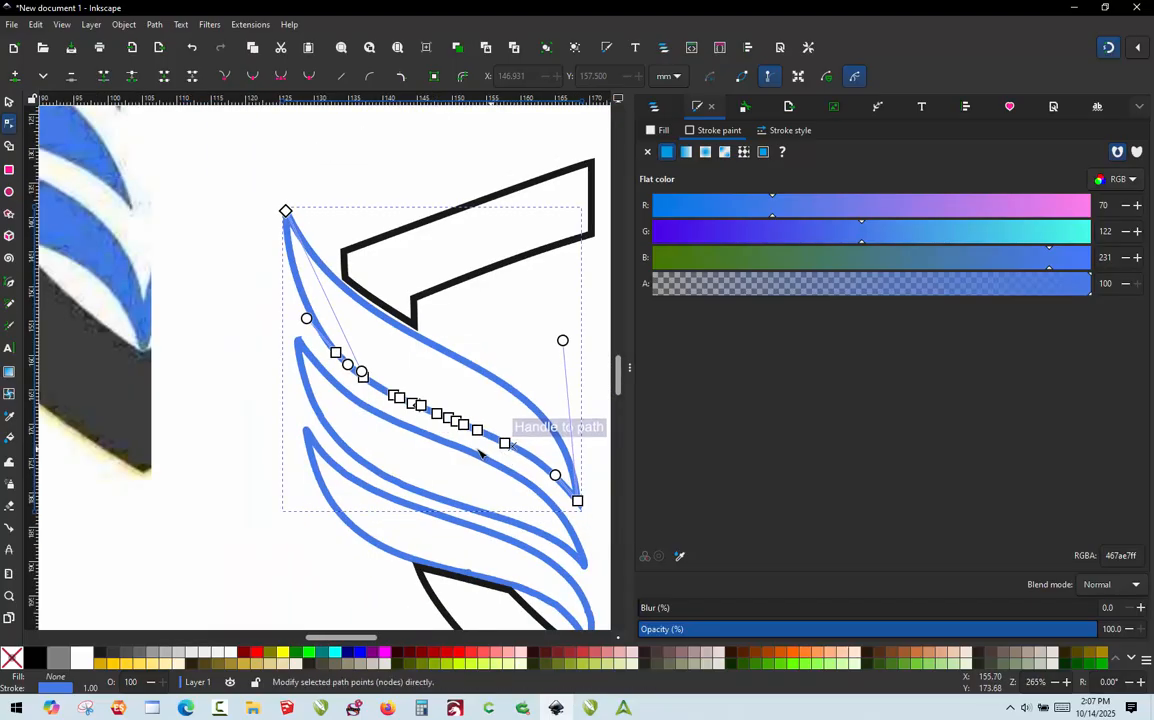
Delete the intermediate nodes on the top feather's lower edge, reshape that edge with the upper-left tip's handle, and deselect the outline
scroll(479, 454, "up", 1)
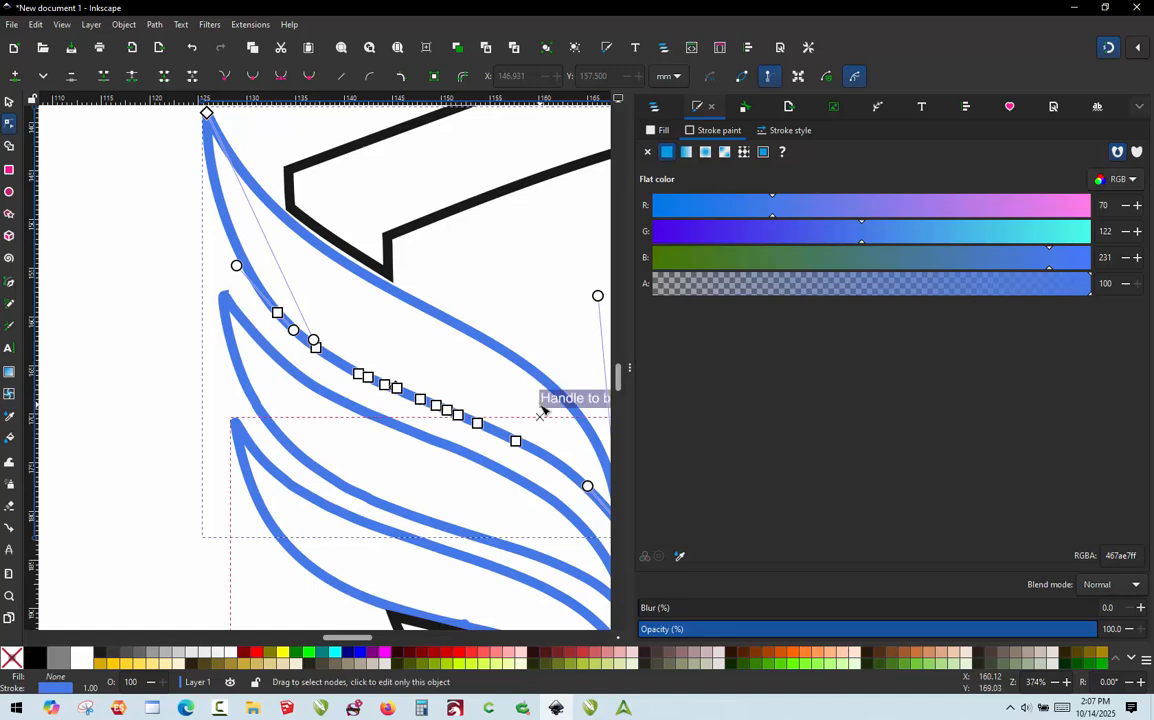
left_click_drag(184, 282, 544, 481)
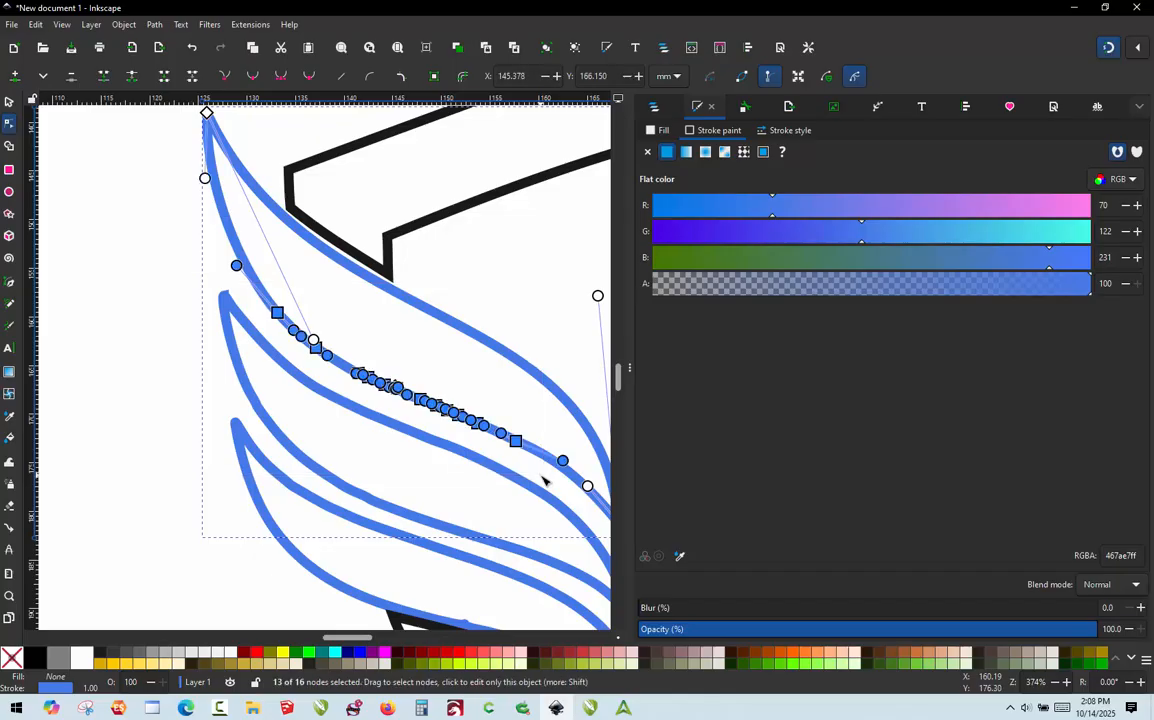
key("Delete")
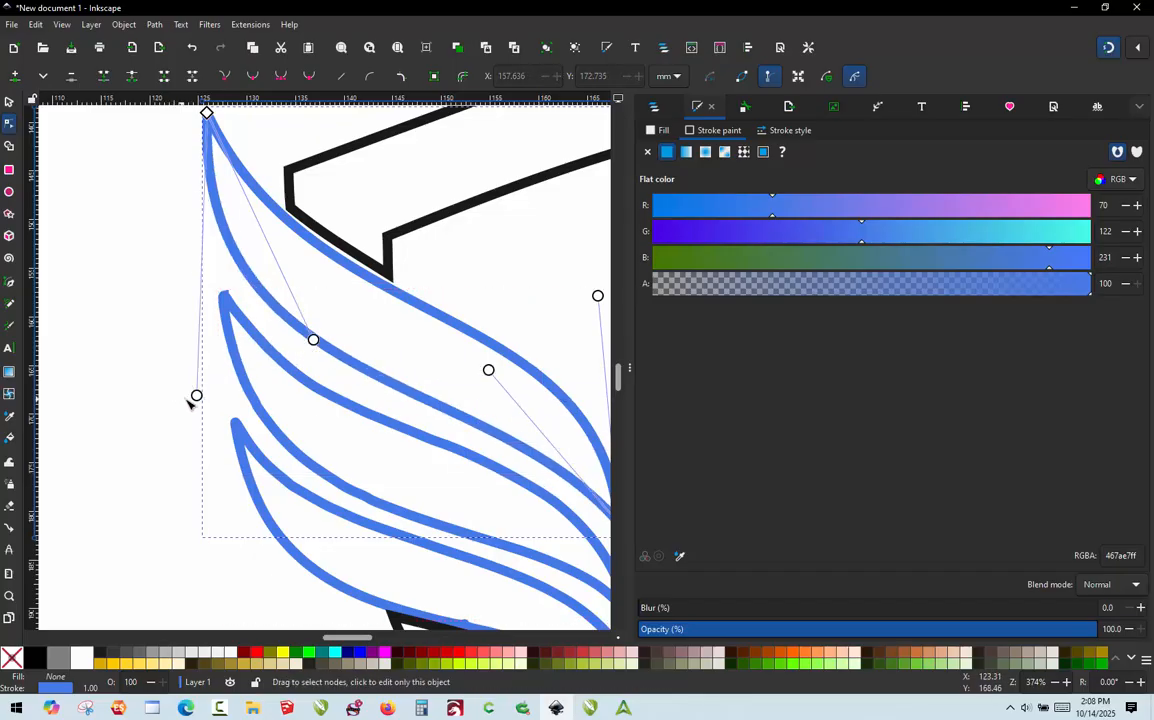
left_click_drag(196, 395, 235, 427)
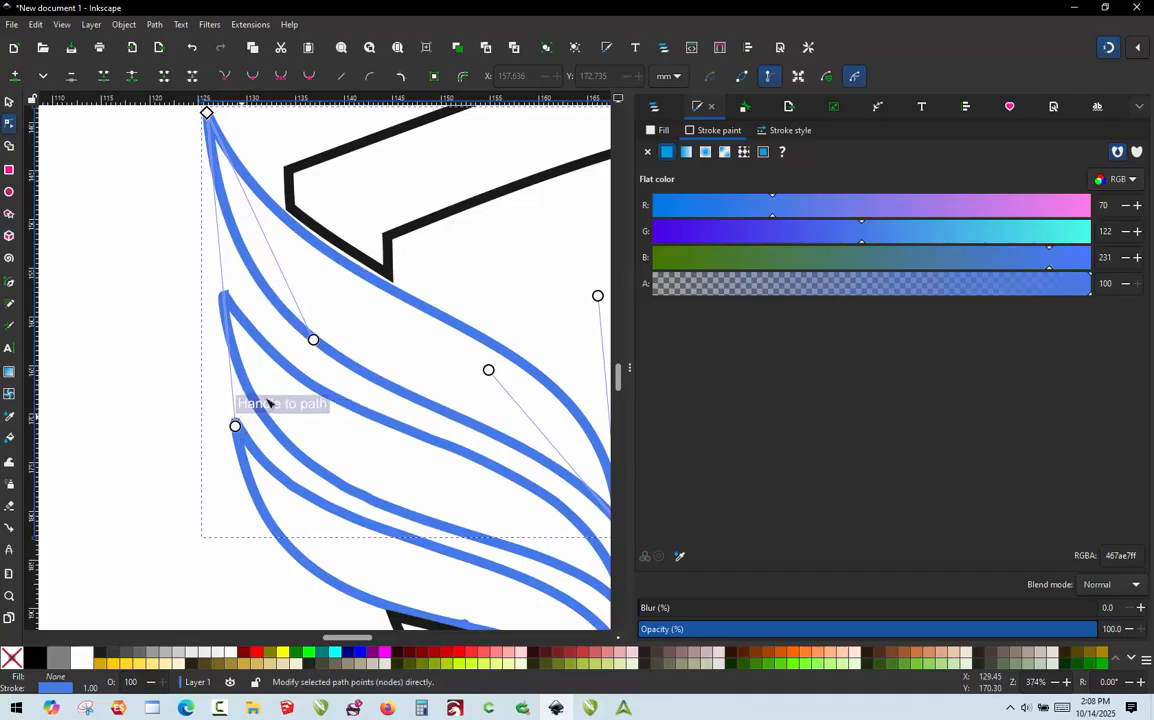
scroll(300, 299, "down", 1)
left_click(9, 102)
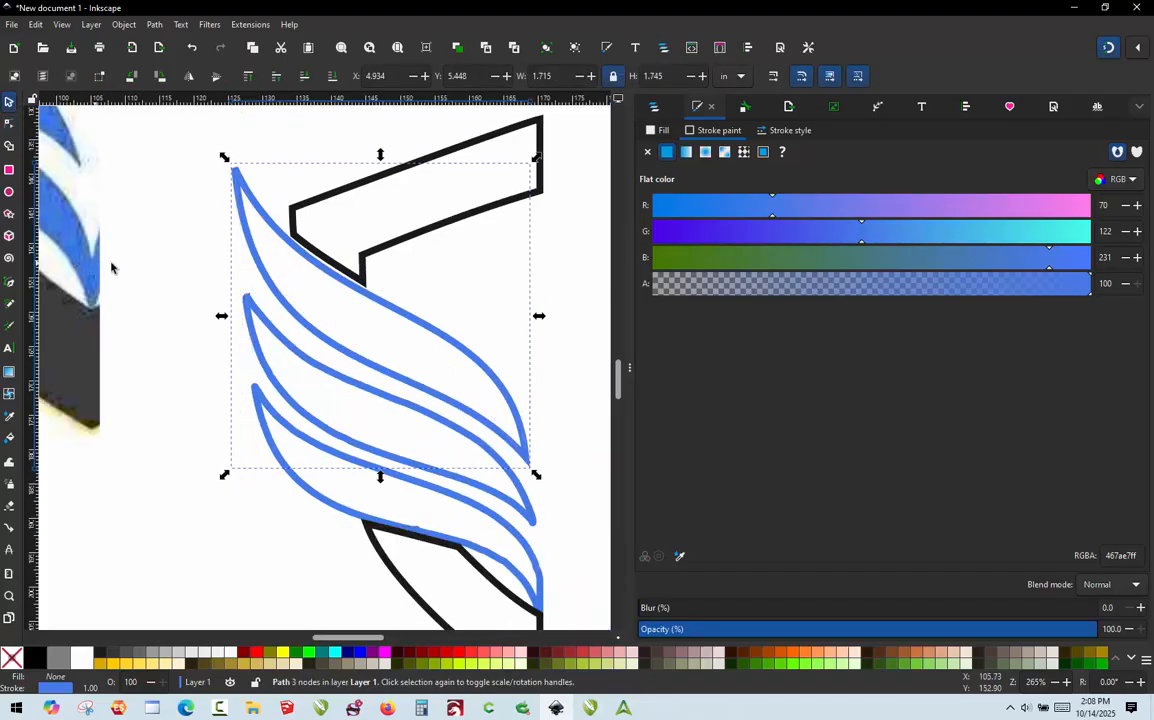
left_click(172, 297)
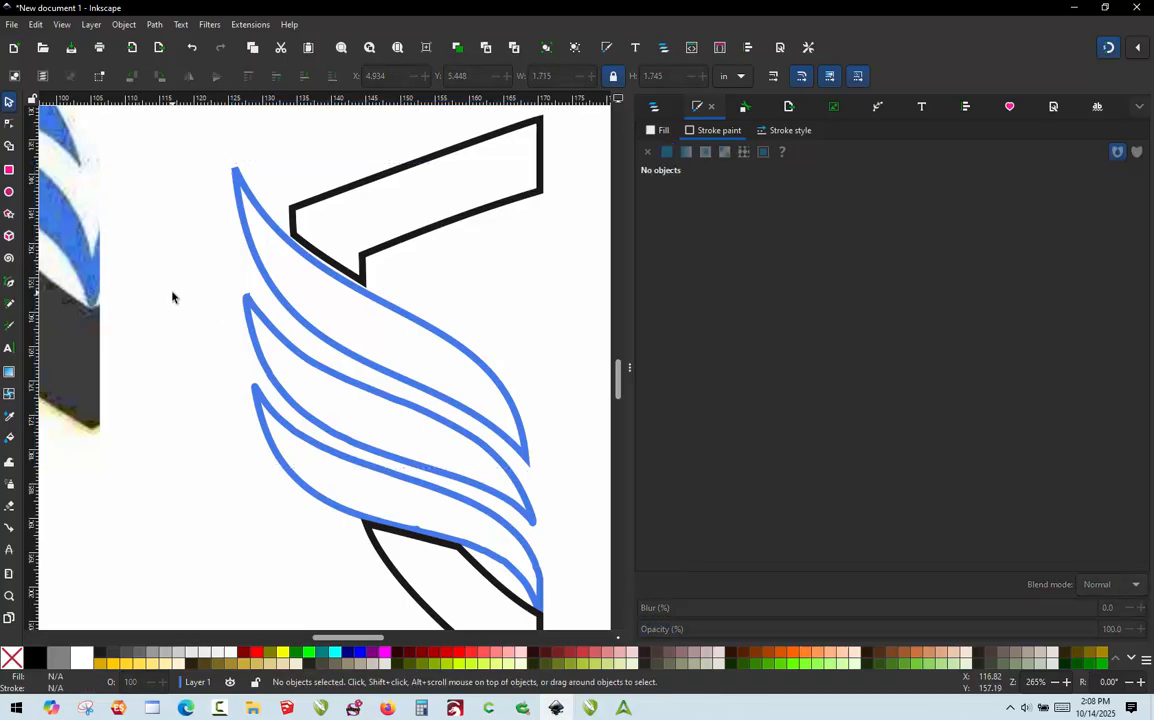
Delete the extra nodes around the second blue feather's upper-left tip, leaving a single corner node there
double_click(278, 336)
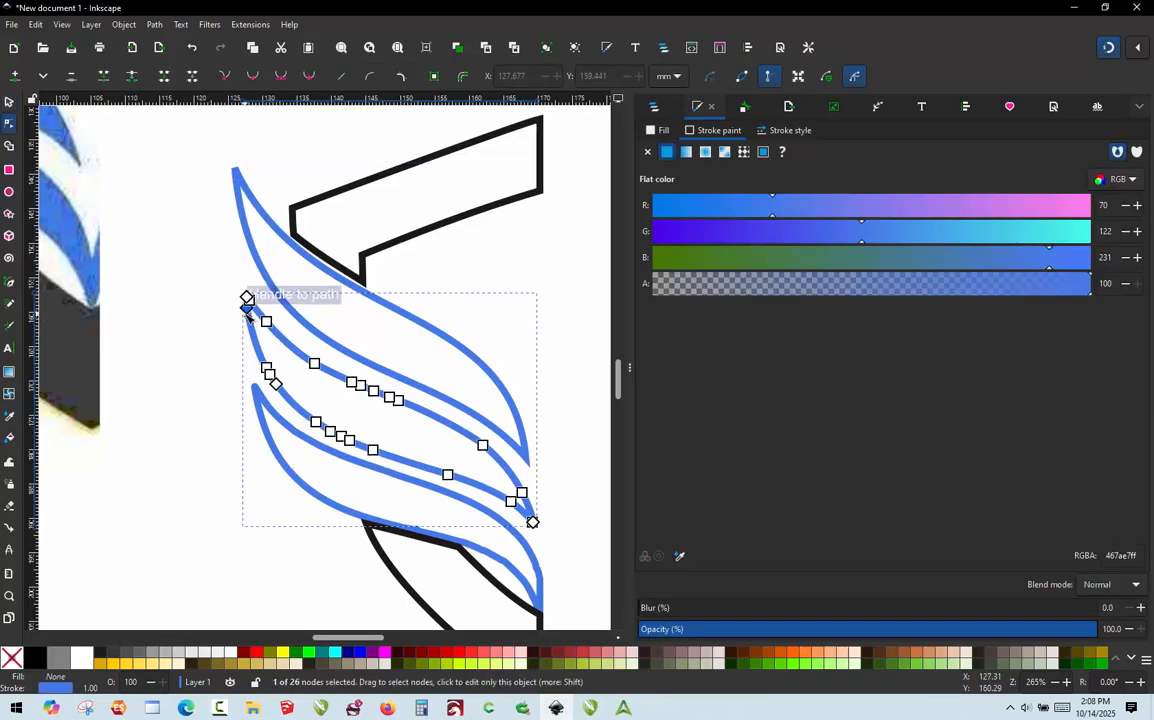
scroll(219, 327, "up", 4)
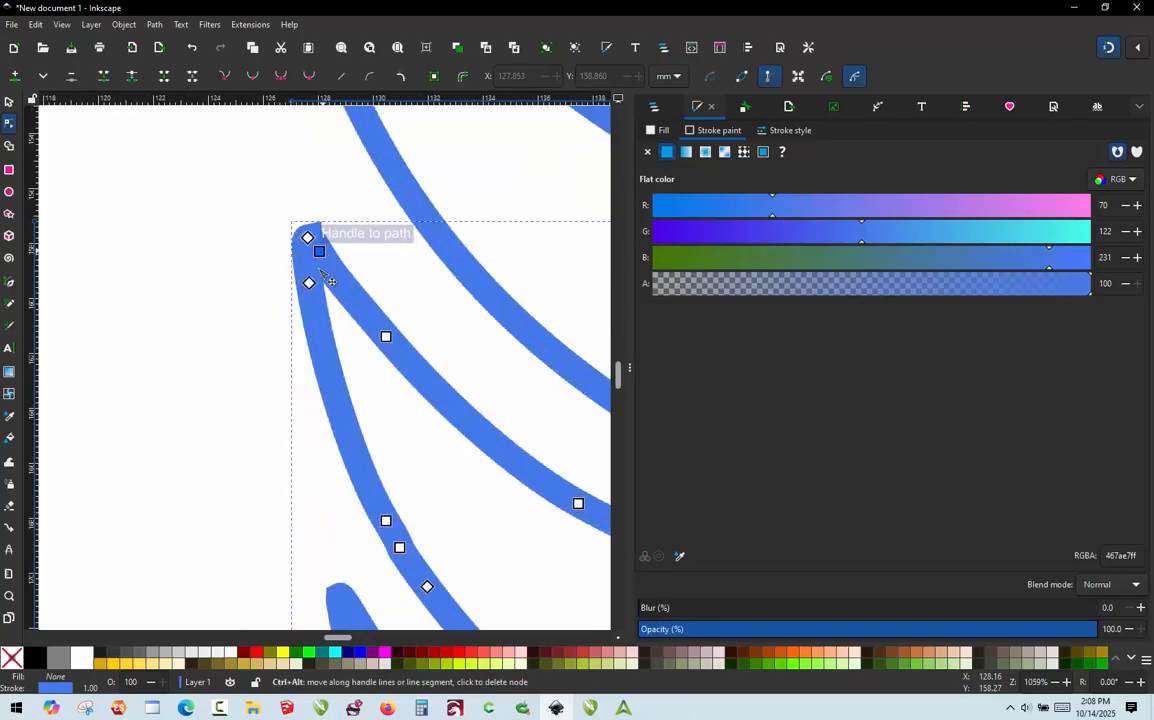
left_click(319, 258, "ctrl+alt")
left_click(310, 284, "ctrl+alt")
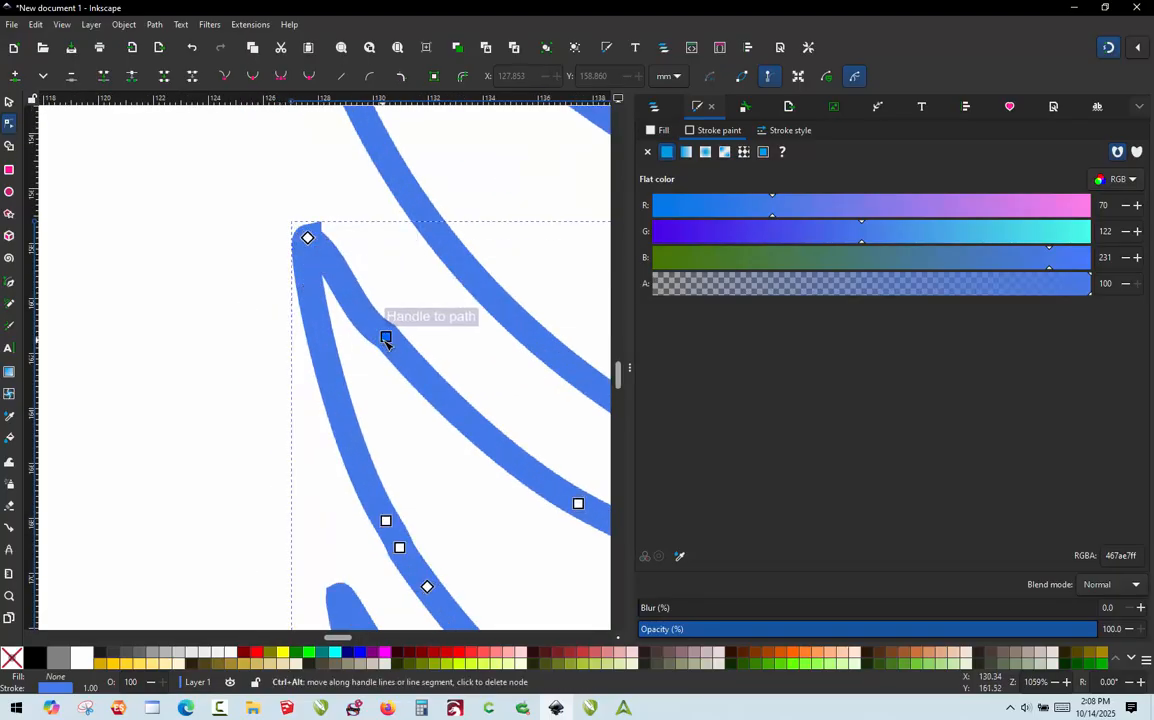
left_click(387, 341, "ctrl+alt")
scroll(307, 255, "down", 2)
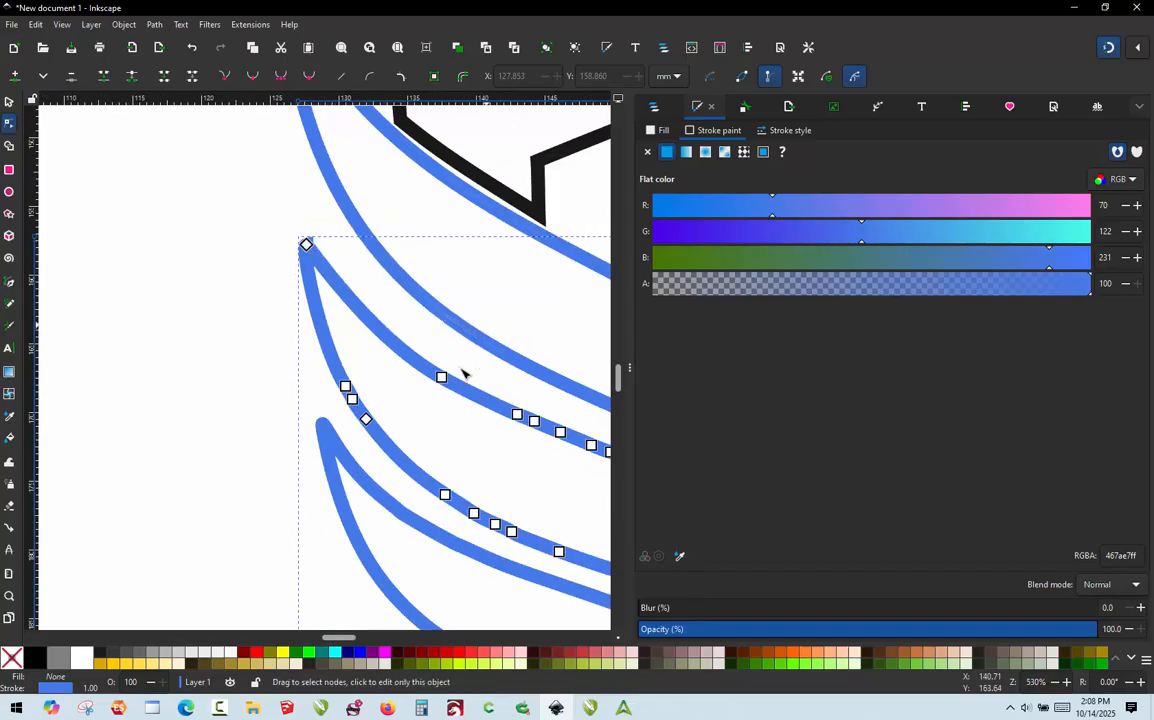
Delete all the intermediate nodes along the second feather's upper and lower edges
left_click_drag(450, 300, 316, 479)
key("Delete")
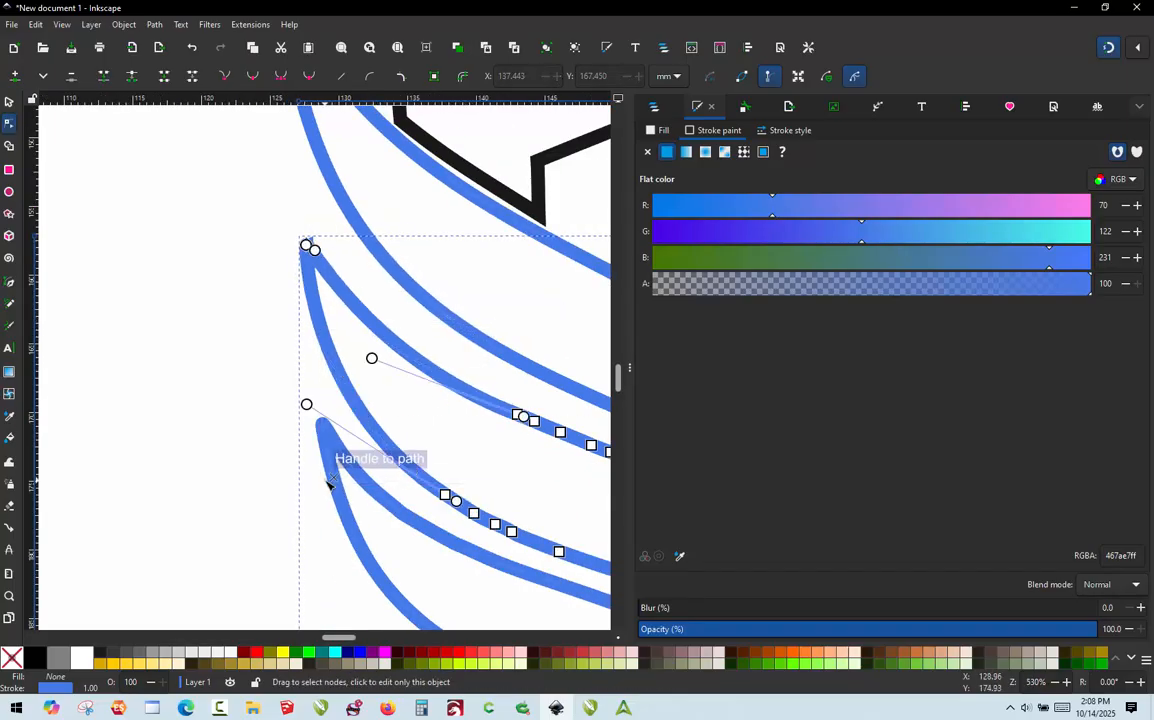
scroll(260, 346, "down", 3)
scroll(370, 401, "up", 2)
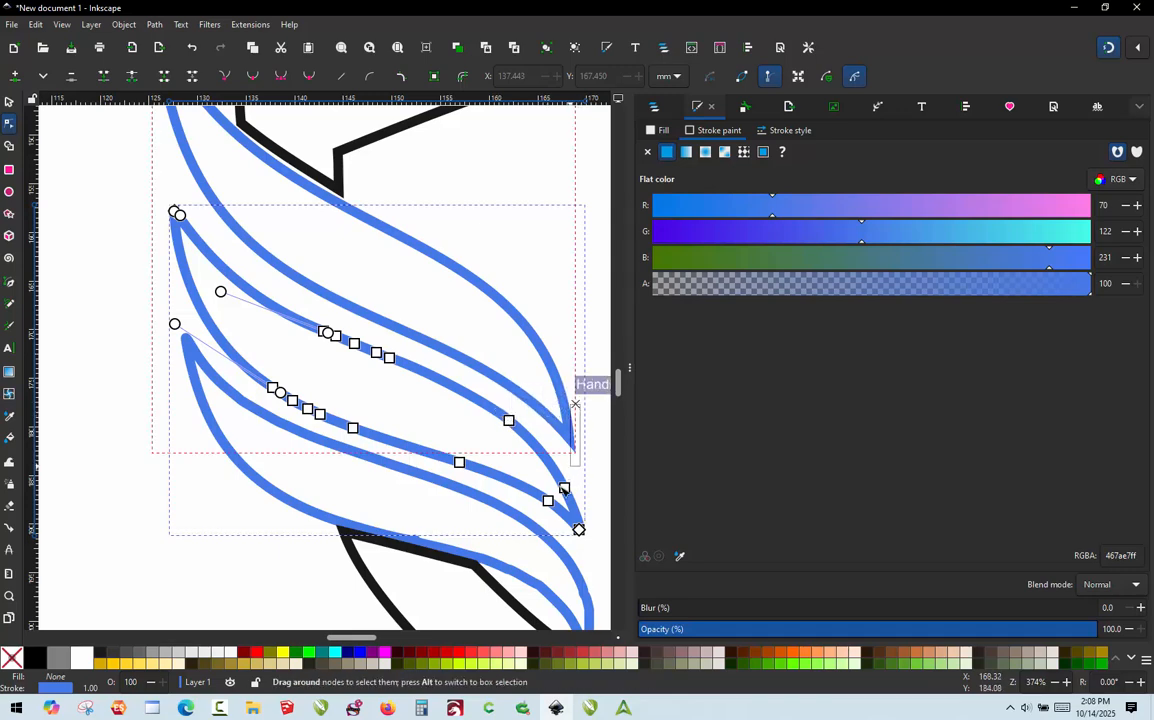
left_click_drag(487, 527, 438, 507)
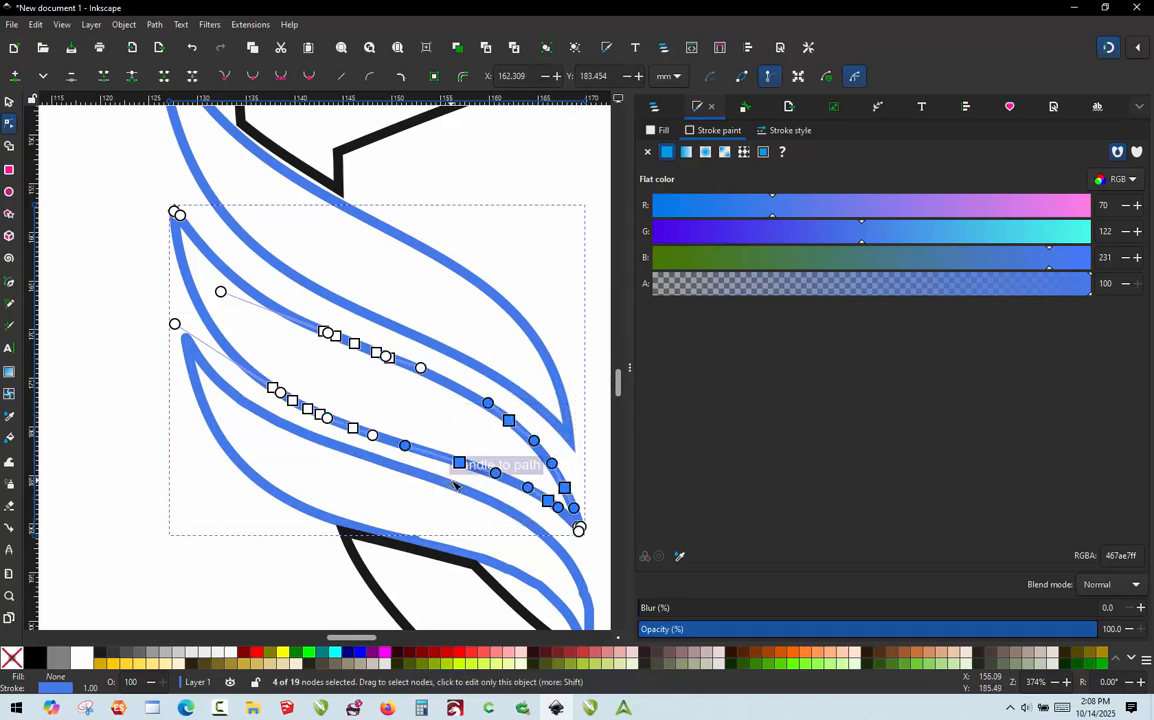
key("Delete")
left_click_drag(458, 318, 250, 484)
key("Delete")
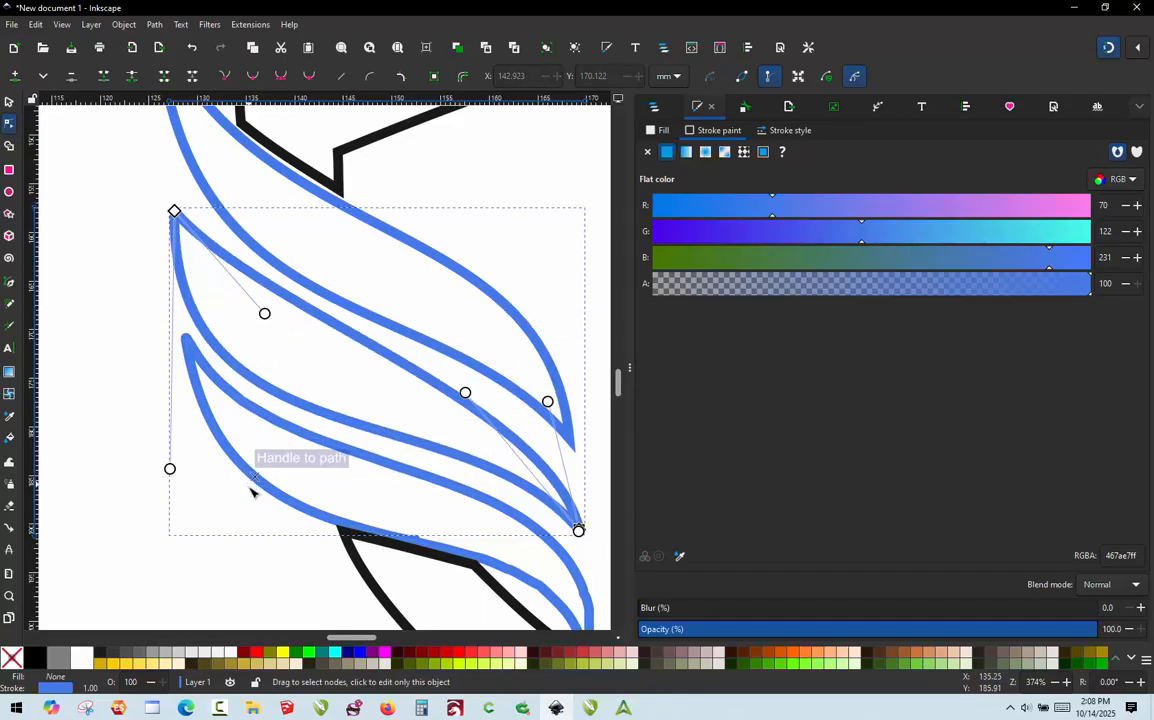
Hide the Bezier handles and delete the extra node overlapping the second feather's lower-right tip to make it a sharp corner
scroll(505, 489, "up", 5)
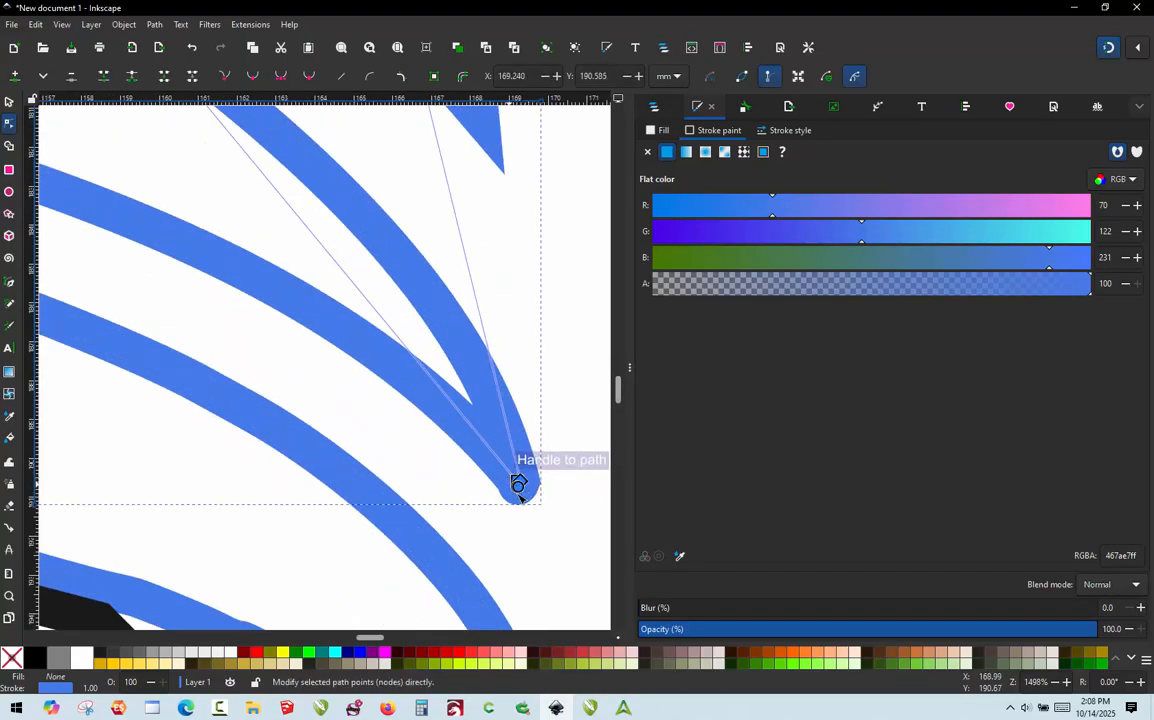
scroll(518, 484, "up", 3)
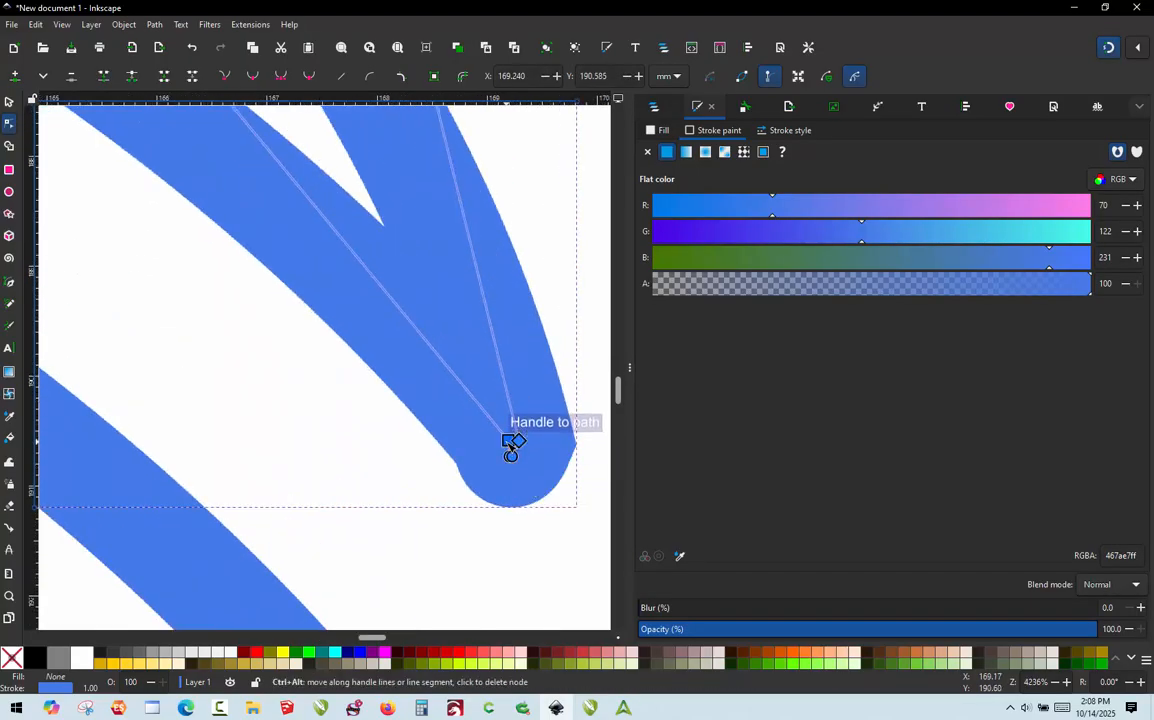
left_click(510, 444, "ctrl+alt")
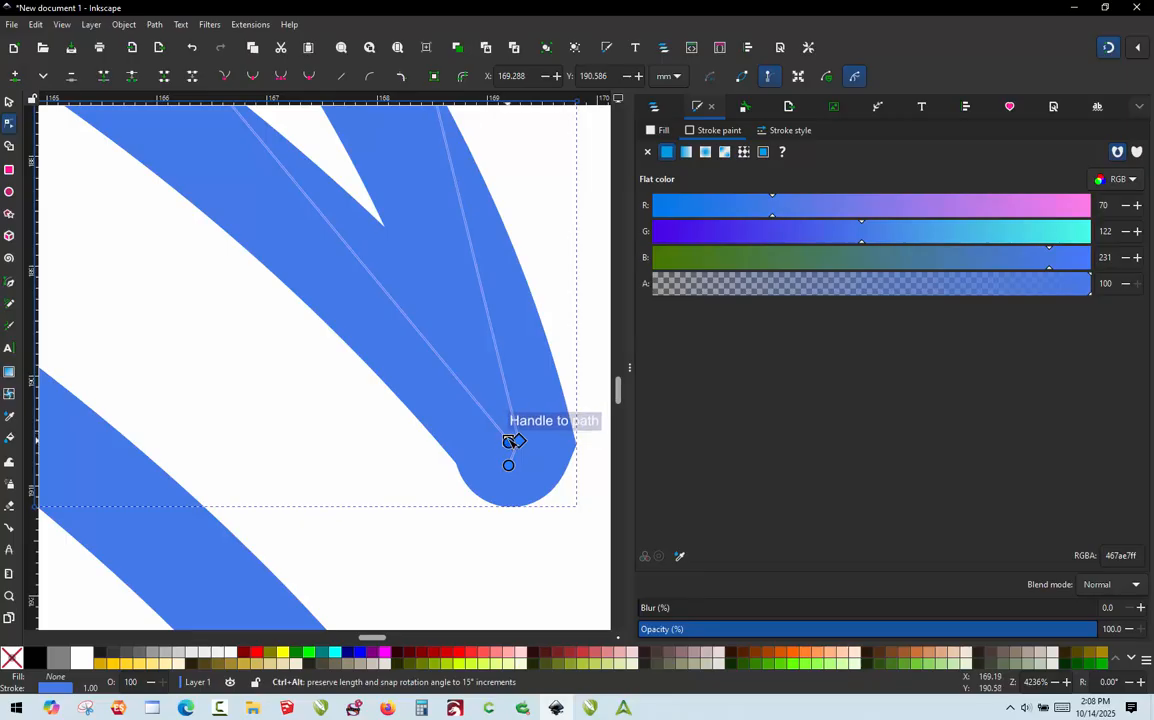
left_click(768, 80)
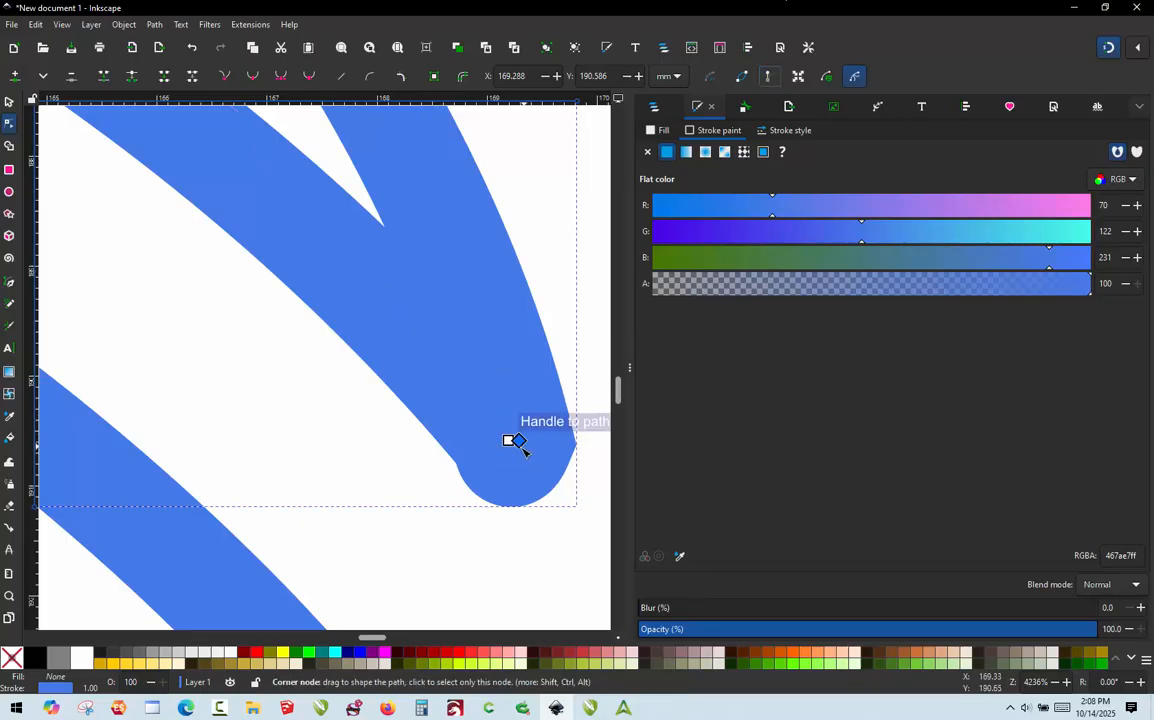
scroll(514, 441, "down", 3)
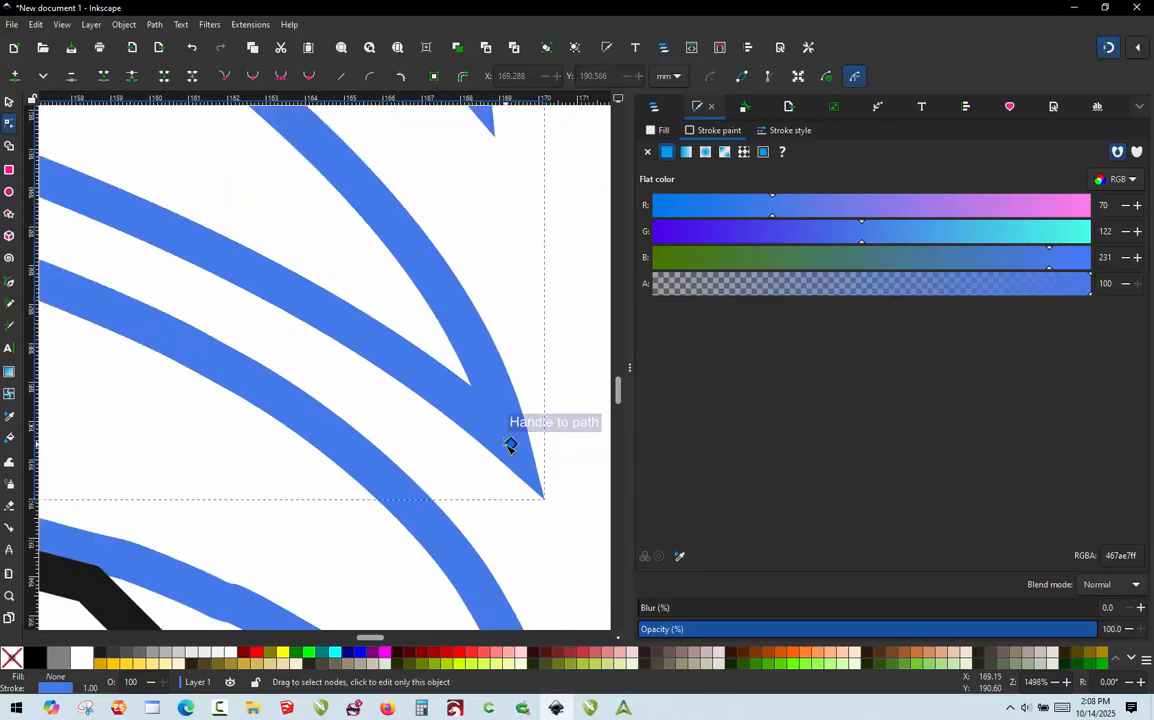
scroll(470, 380, "down", 4)
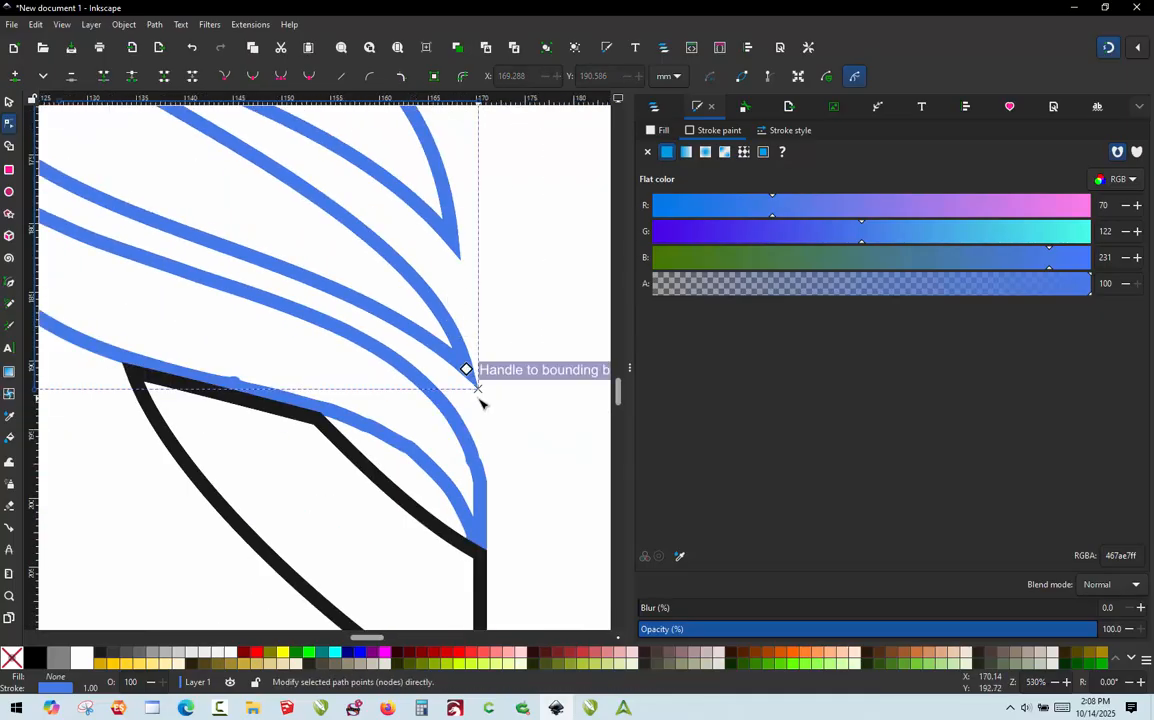
Select the third blue feather's outline and delete the extra nodes clustered on its lower edge near the lower-right tip
scroll(479, 402, "down", 2)
scroll(296, 328, "up", 2)
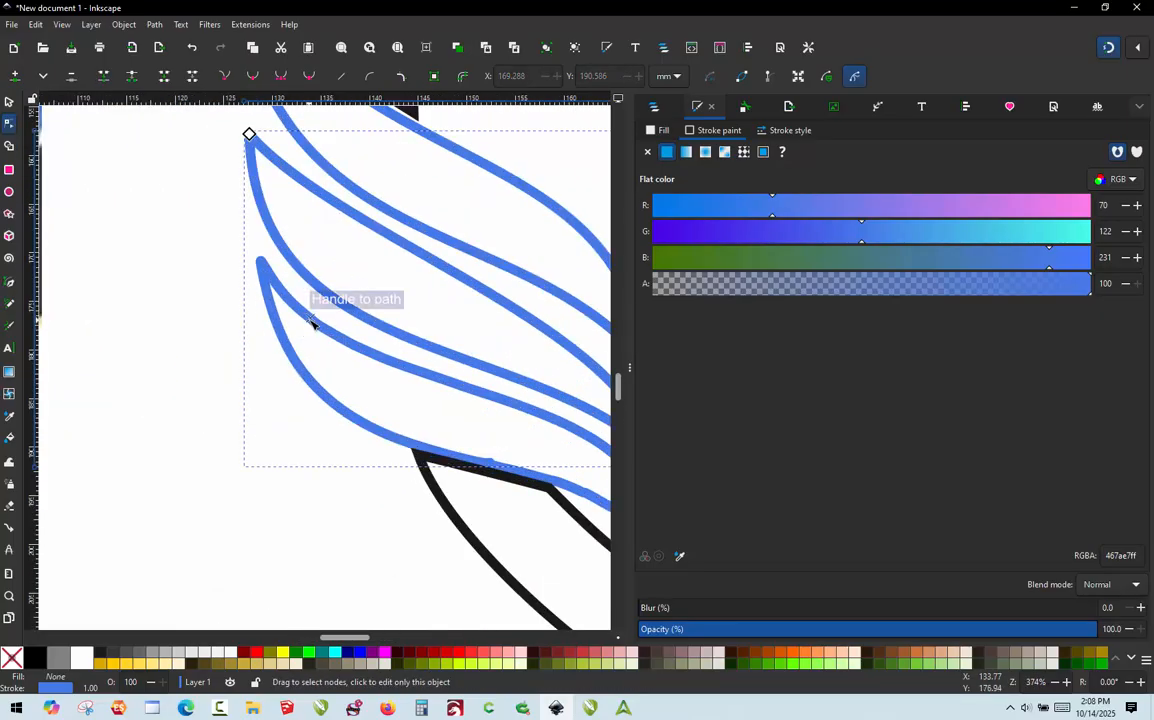
left_click(305, 312)
scroll(260, 262, "up", 4)
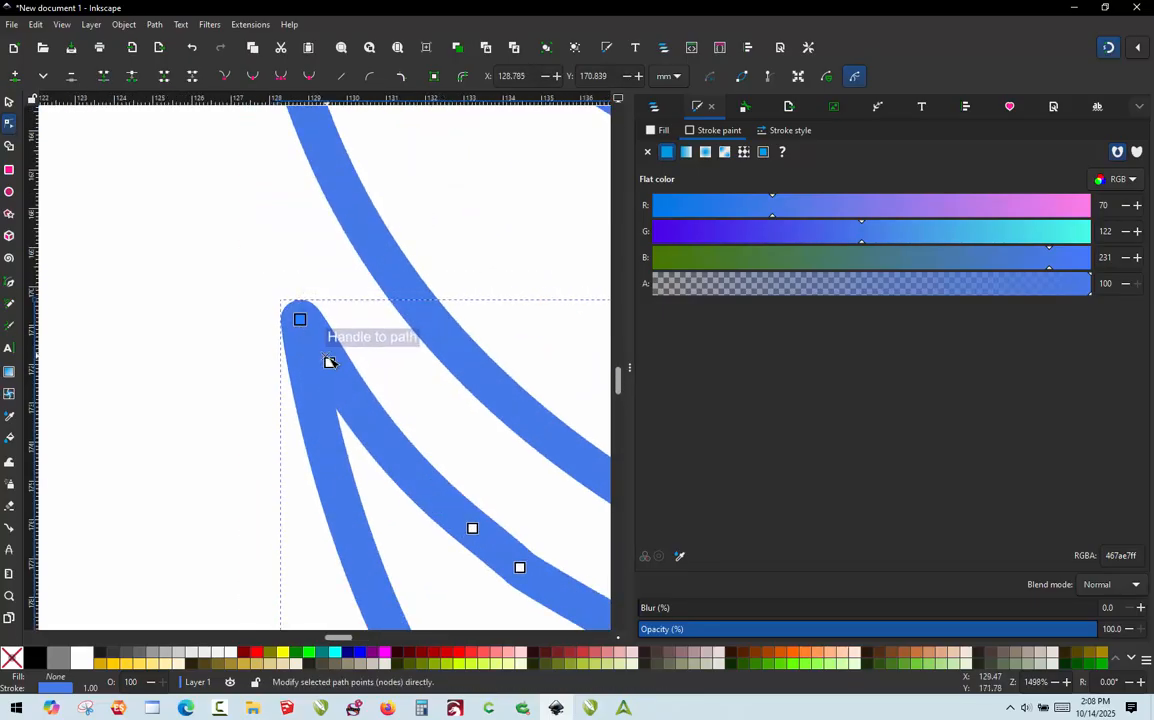
scroll(276, 198, "down", 3)
scroll(305, 262, "down", 1)
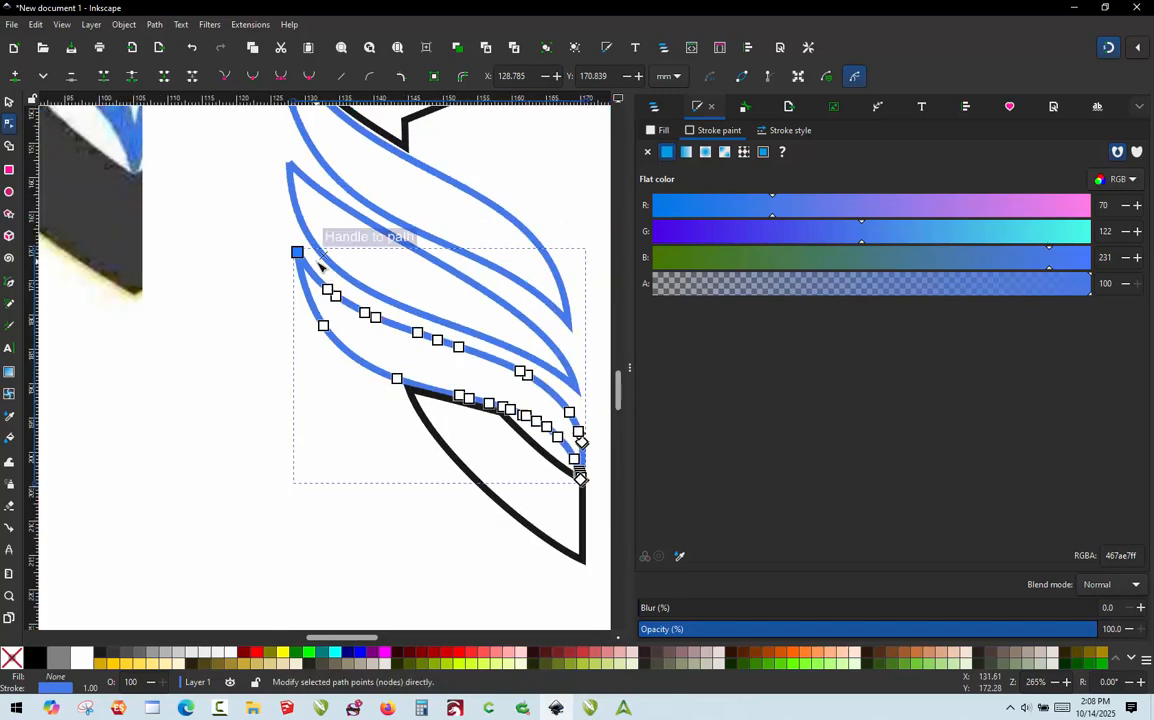
scroll(572, 475, "up", 2)
scroll(541, 527, "up", 4)
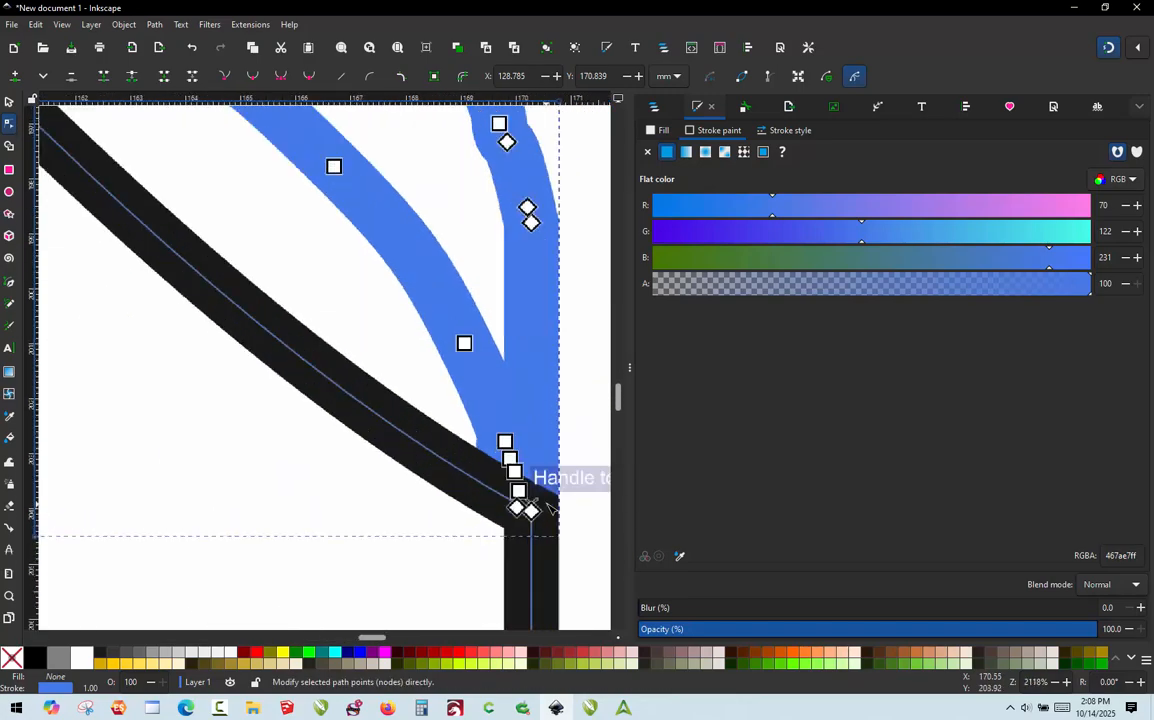
left_click(505, 509, "ctrl+alt")
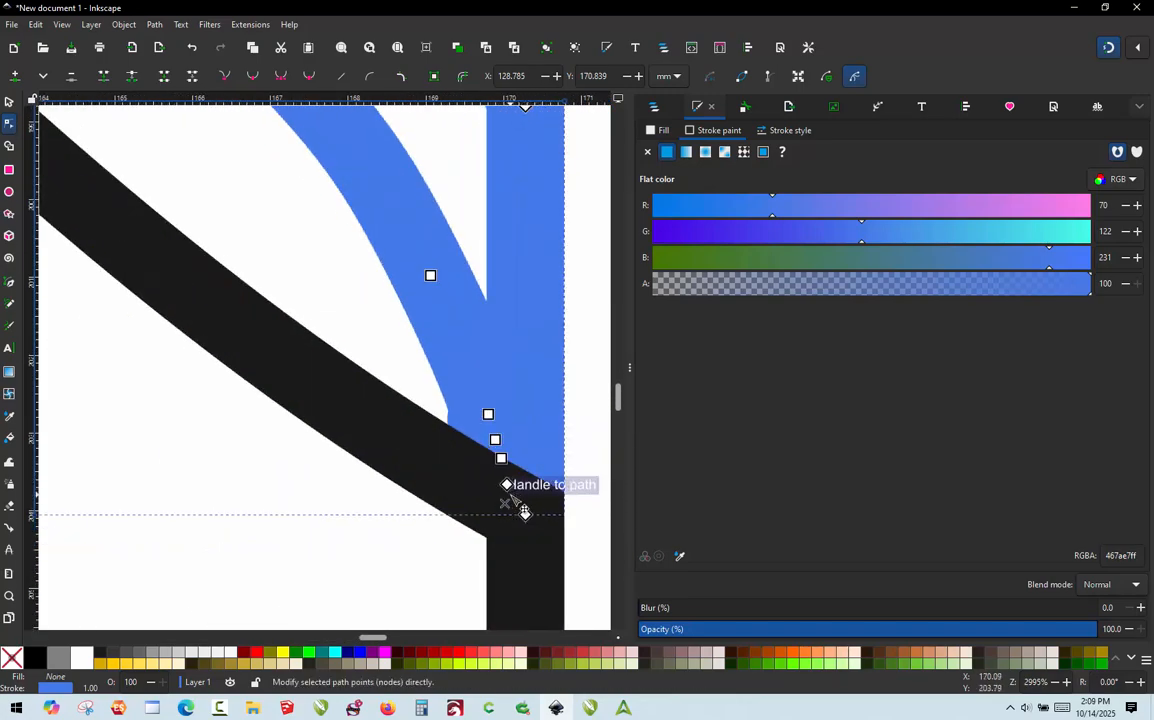
left_click(503, 471, "ctrl+alt")
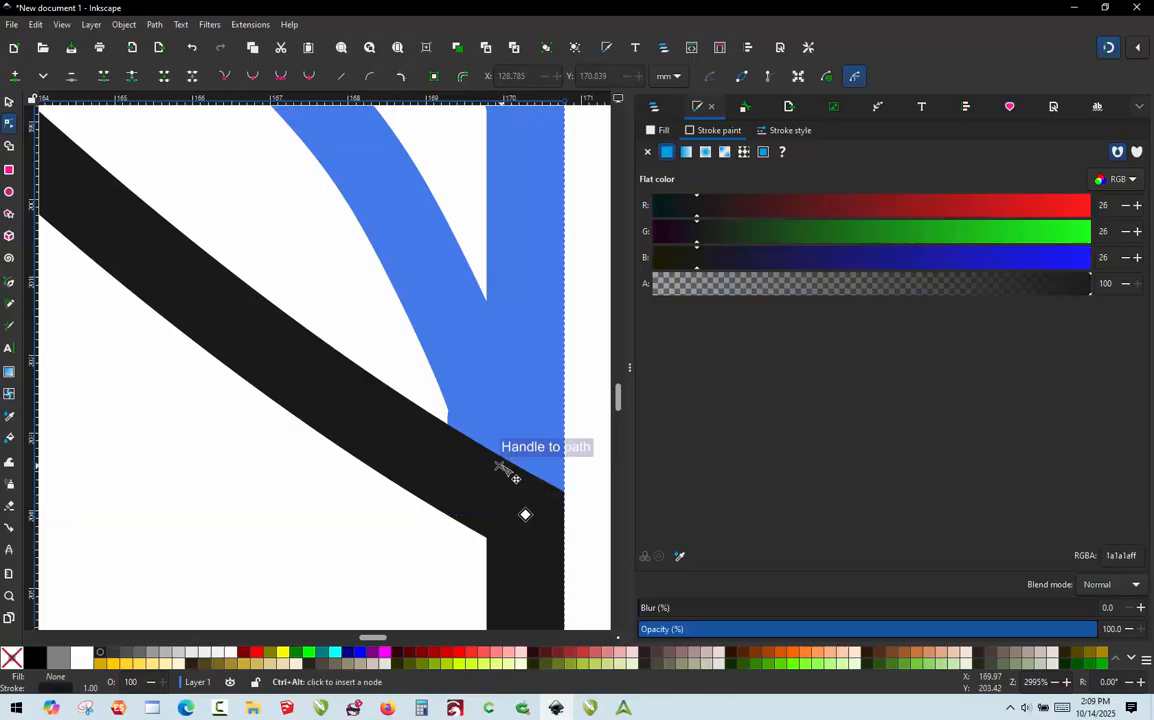
left_click(467, 351)
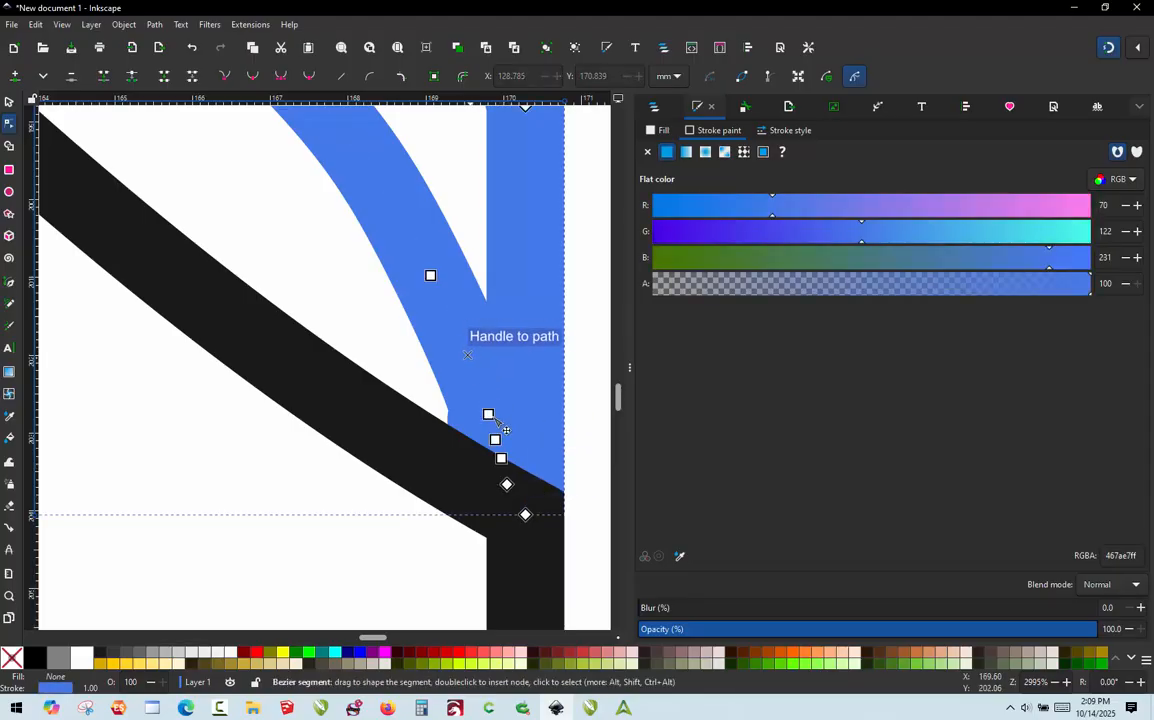
left_click(507, 485, "ctrl+alt")
left_click(502, 459, "ctrl+alt")
left_click(495, 441, "ctrl+alt")
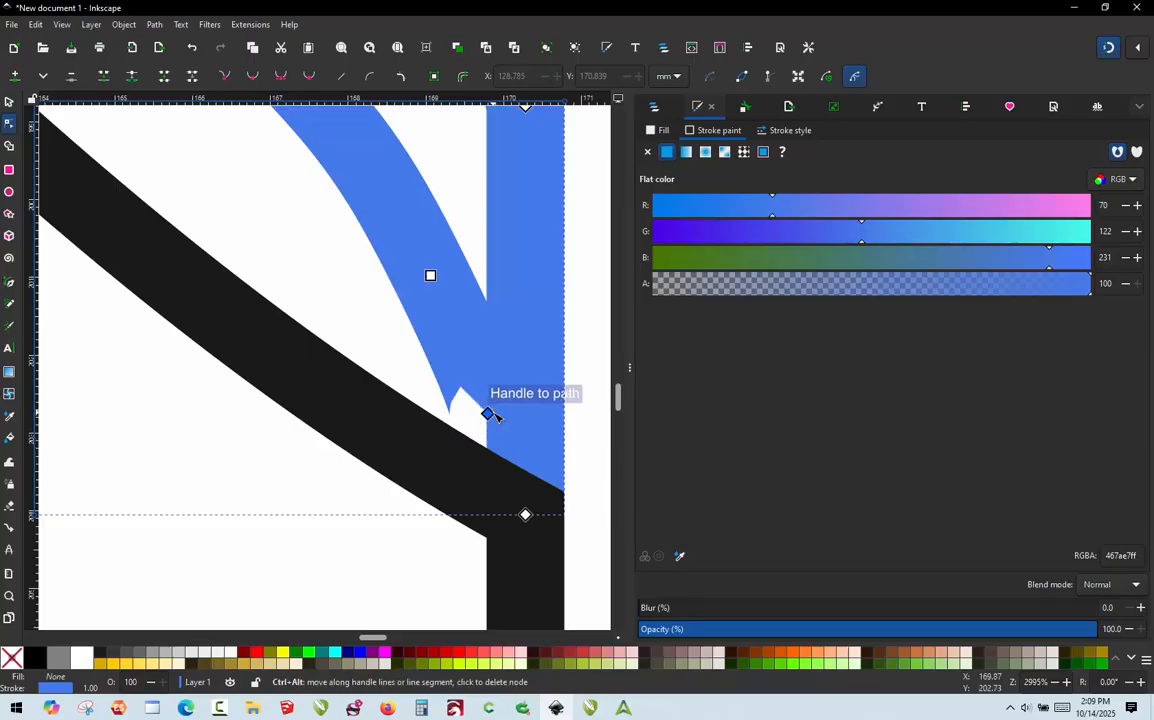
left_click(488, 414, "ctrl+alt")
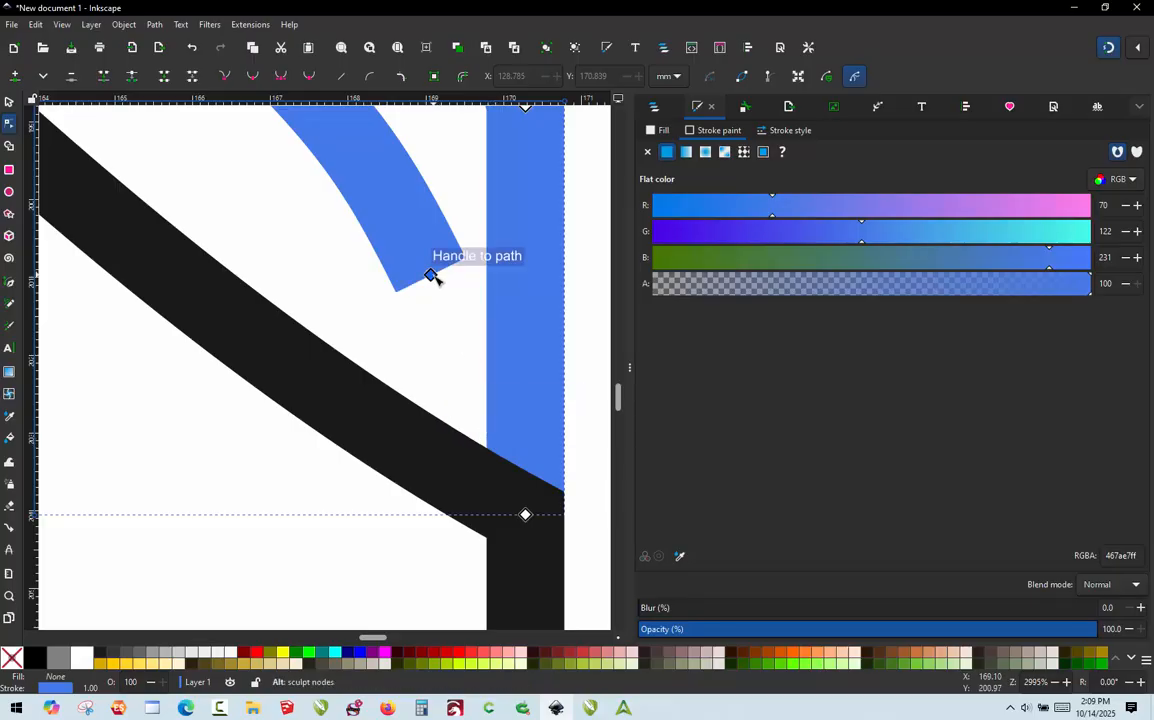
Move the lower edge's open end node onto the third feather's lower-right tip node and join the two
left_click_drag(436, 289, 527, 516)
left_click_drag(582, 444, 493, 527)
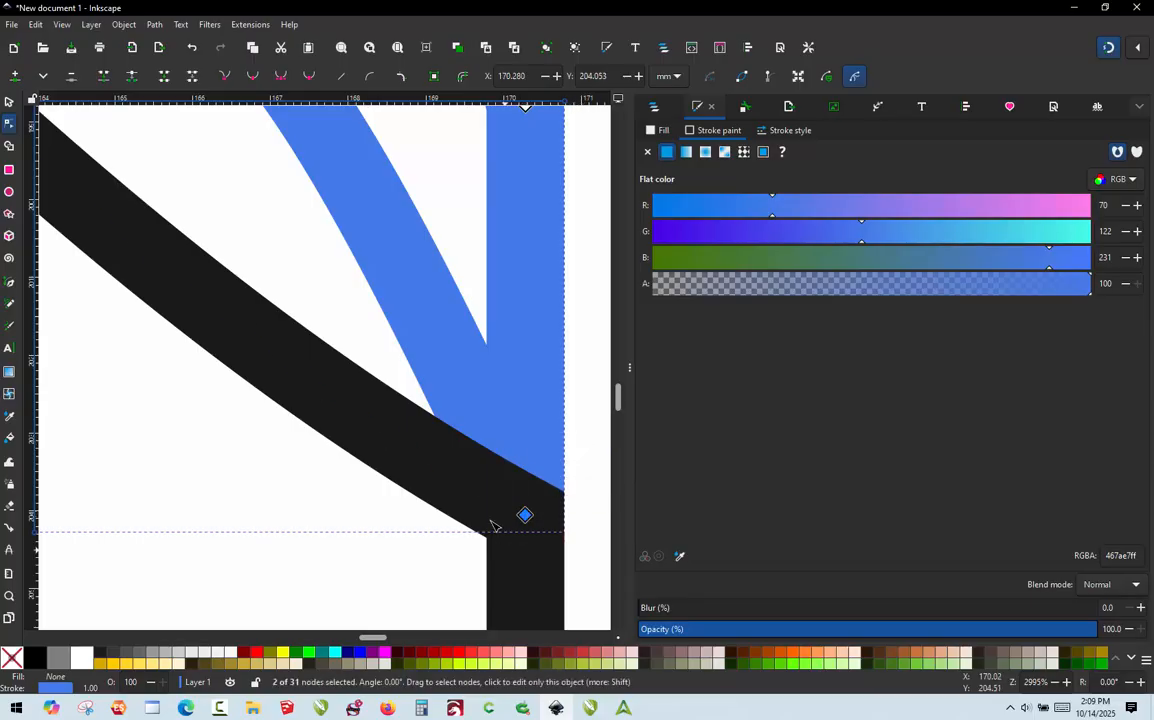
left_click(107, 75)
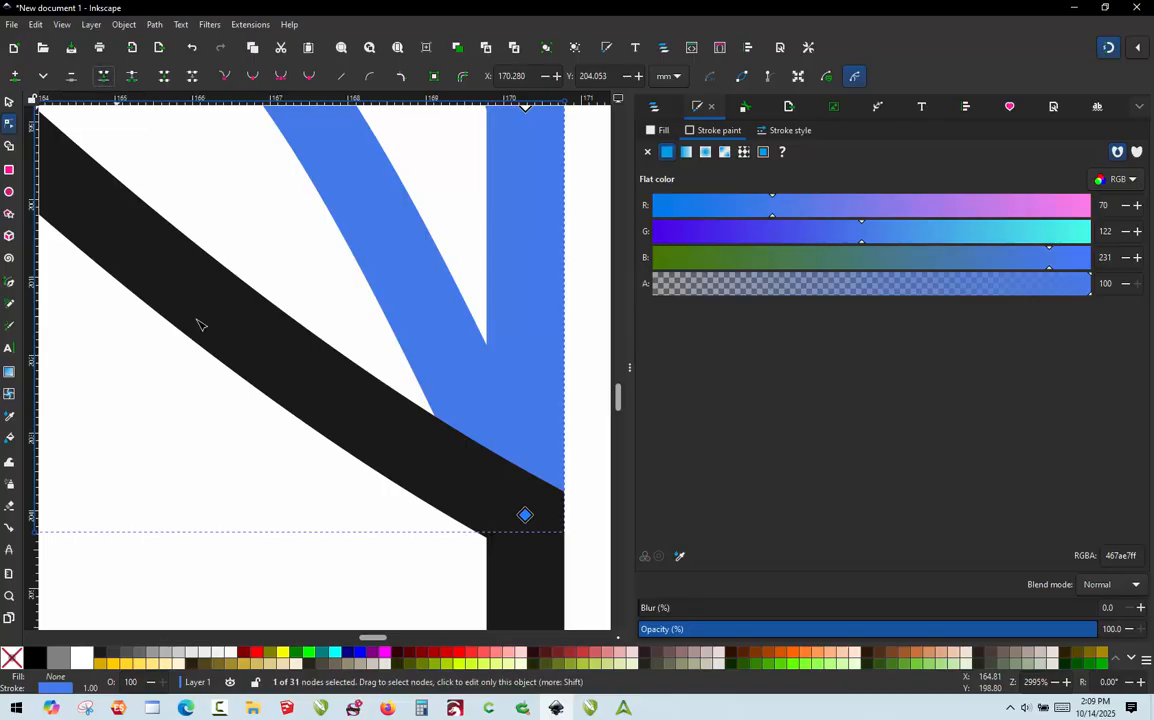
Delete the intermediate nodes on the lower-right stretch of both edges of the third feather
scroll(451, 471, "down", 5)
scroll(420, 450, "up", 2)
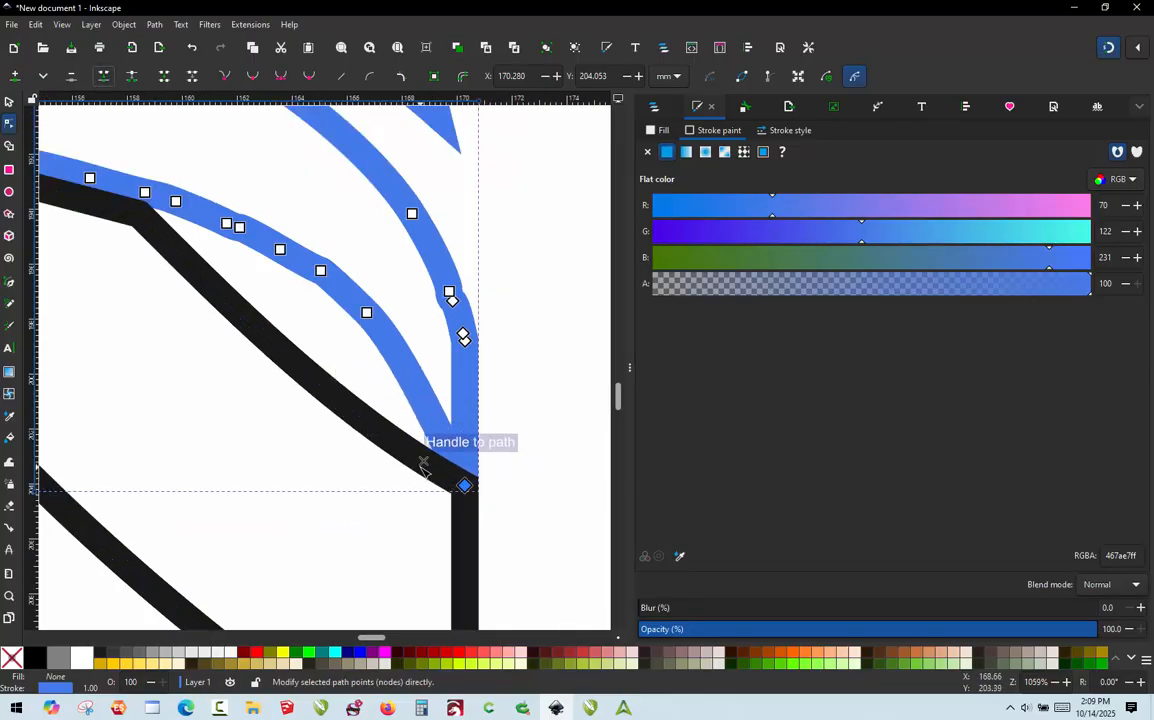
left_click_drag(355, 381, 344, 385)
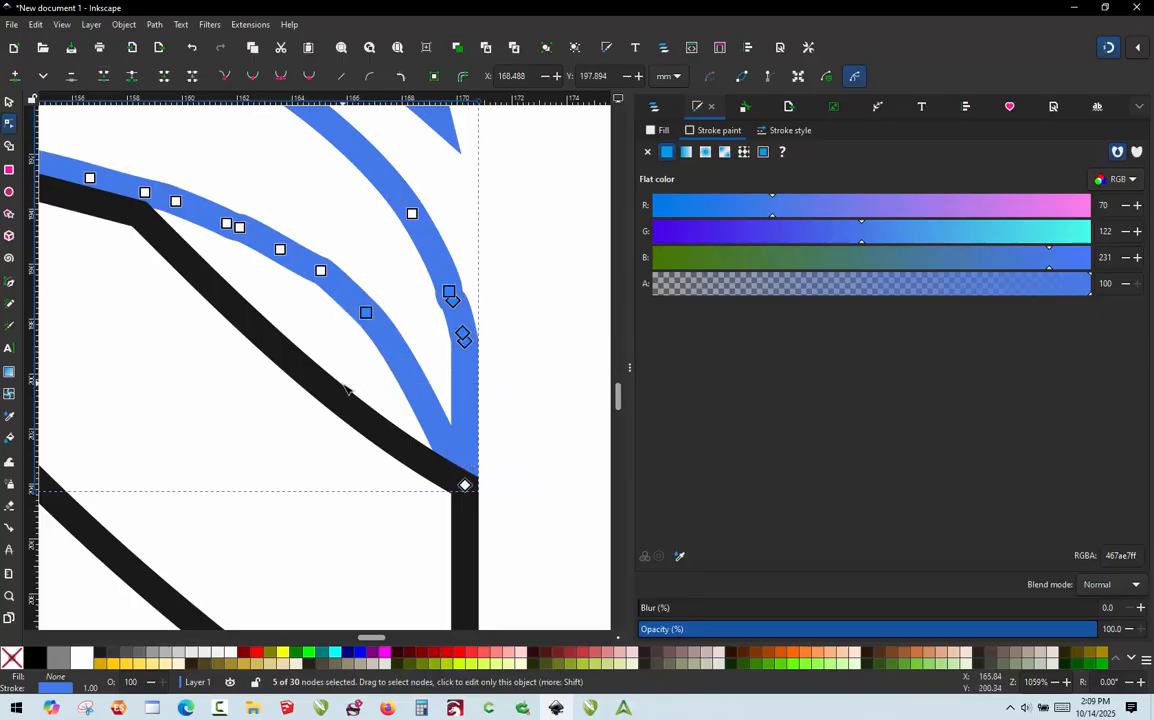
key("Delete")
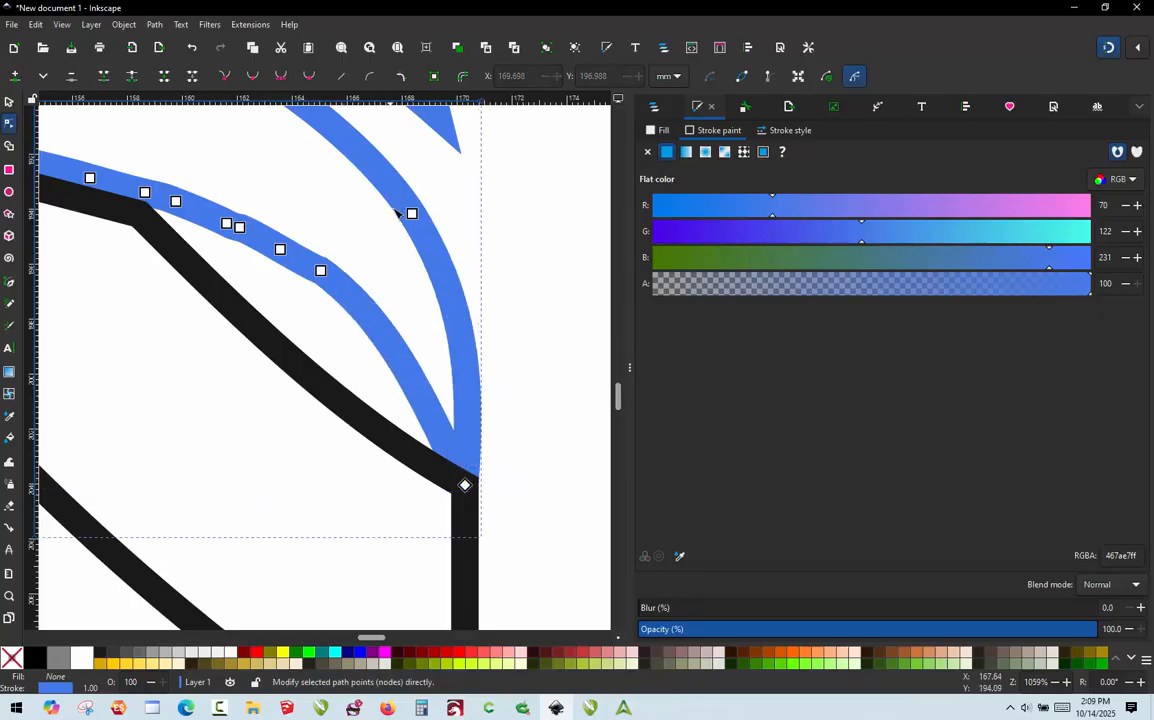
left_click_drag(427, 188, 210, 328)
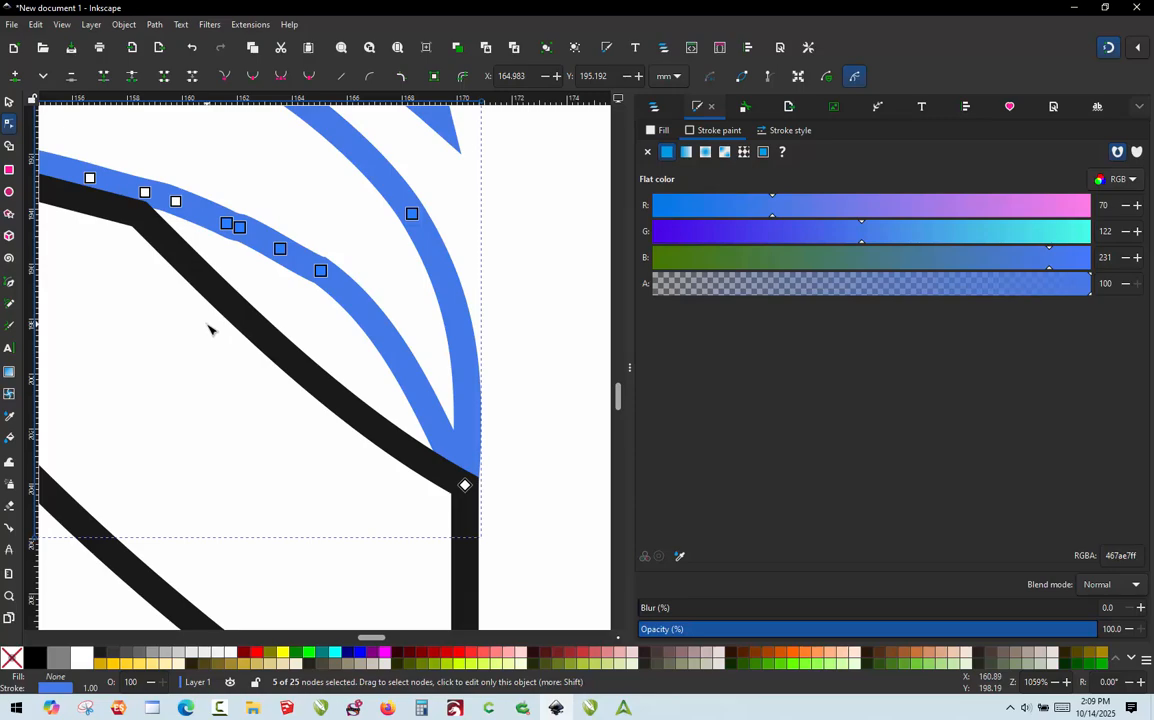
key("Delete")
Delete all the remaining intermediate nodes along the third feather's edges, keeping only the nodes at its two tips
scroll(301, 340, "down", 5)
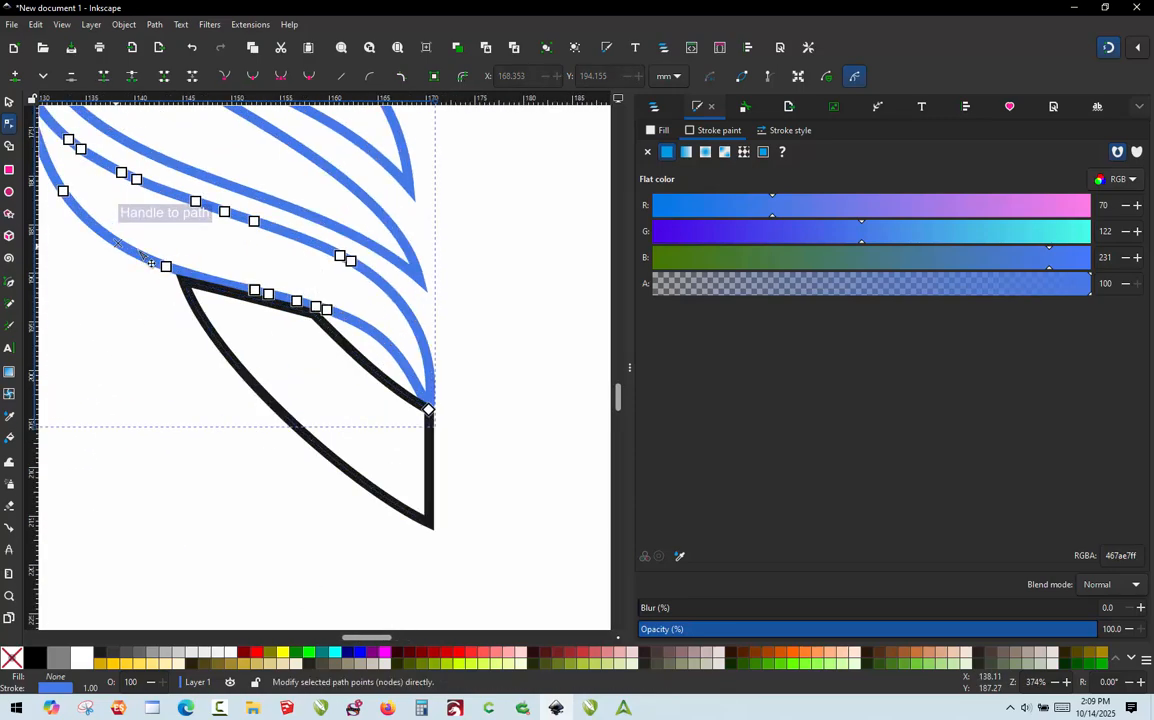
scroll(263, 346, "down", 1)
scroll(183, 239, "up", 1)
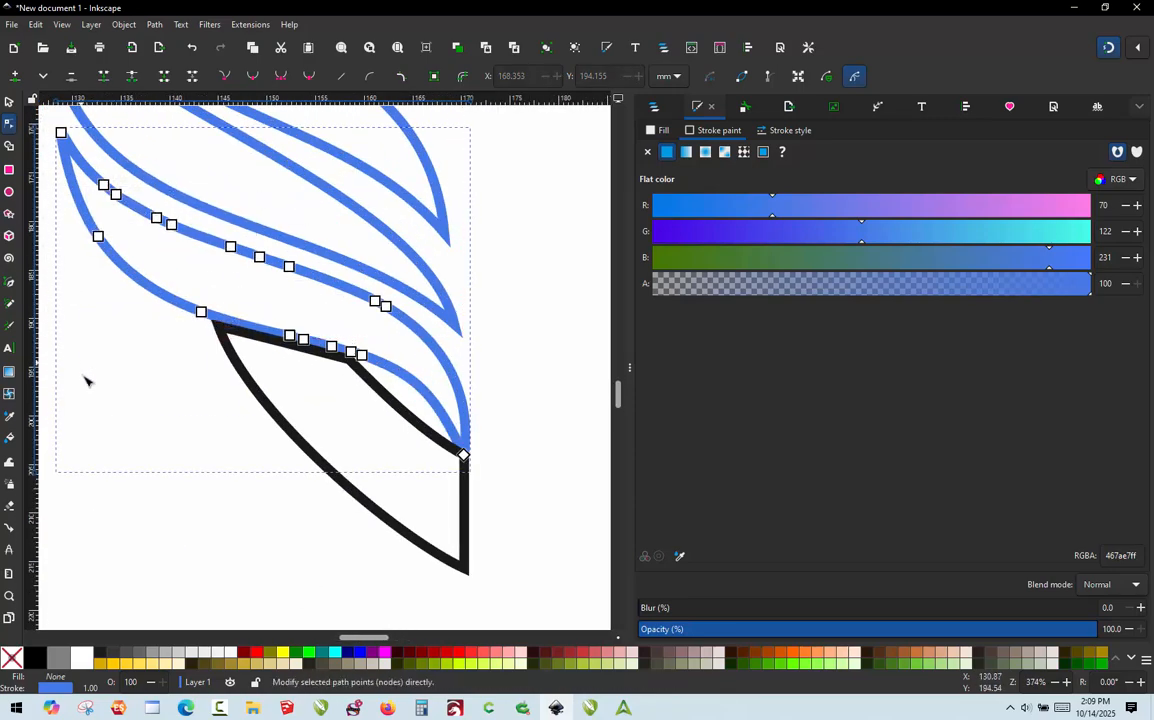
left_click_drag(108, 378, 407, 169)
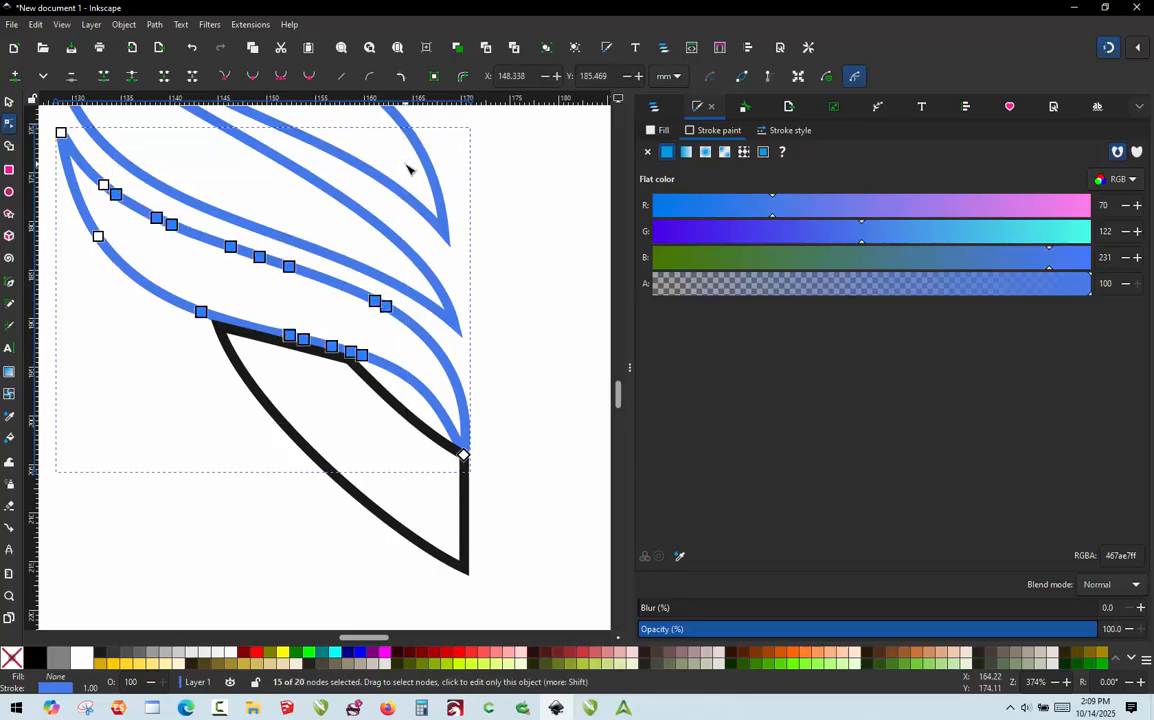
key("Delete")
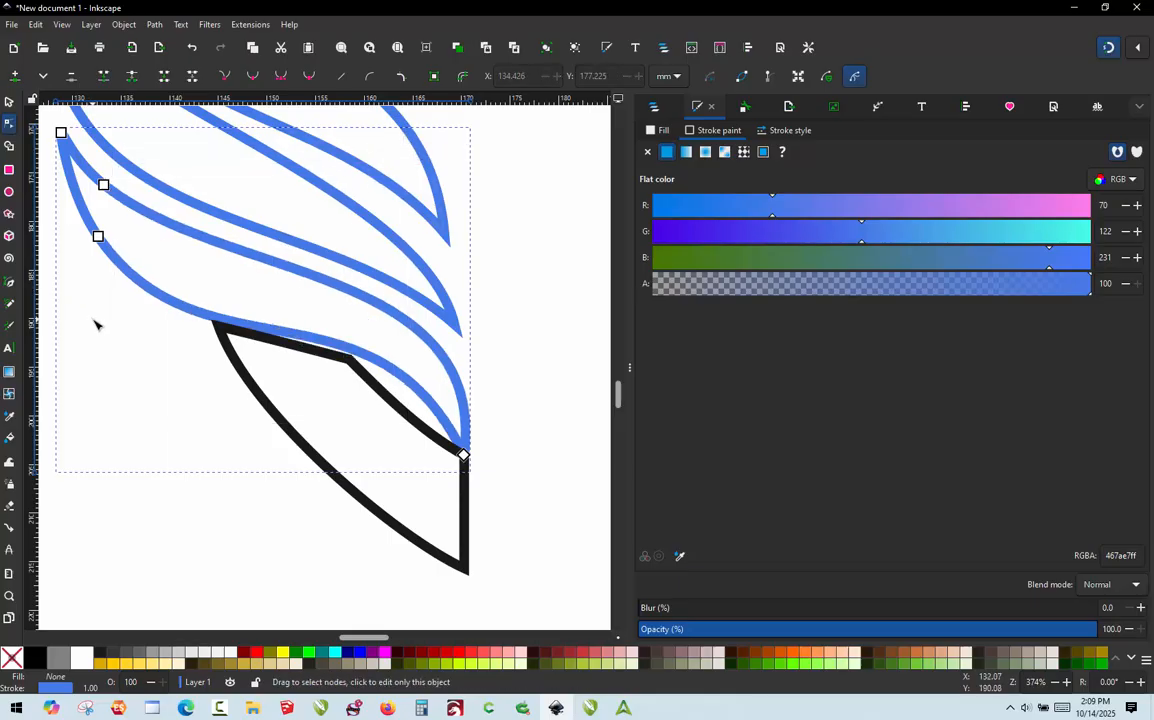
left_click_drag(166, 172, 167, 174)
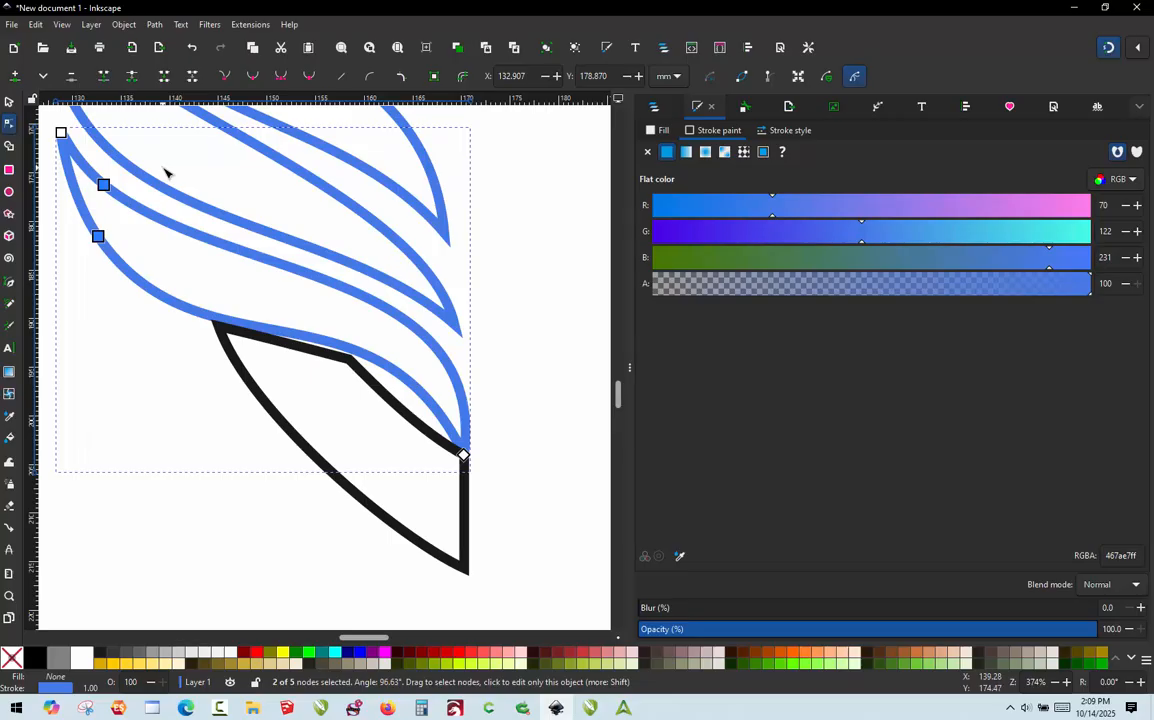
key("Delete")
Select all five outlines and move them over the source image, with the black band's upper-right corner near the image's matching corner
scroll(243, 234, "down", 2)
scroll(348, 436, "down", 2)
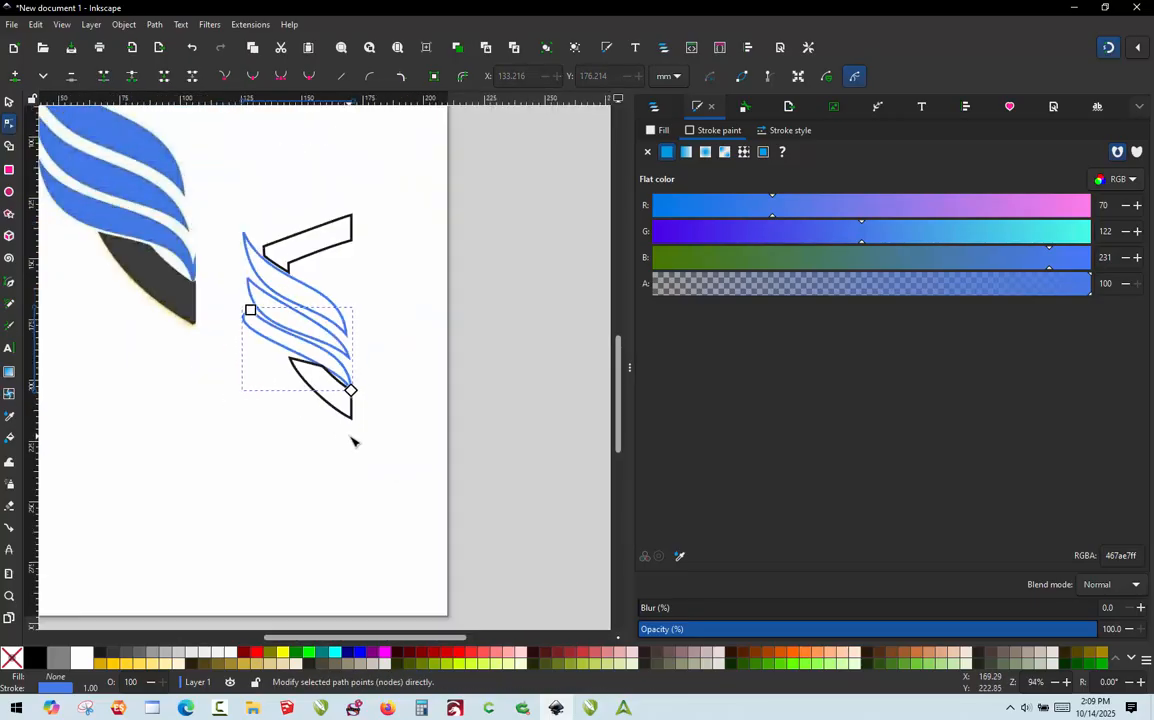
scroll(274, 222, "up", 1)
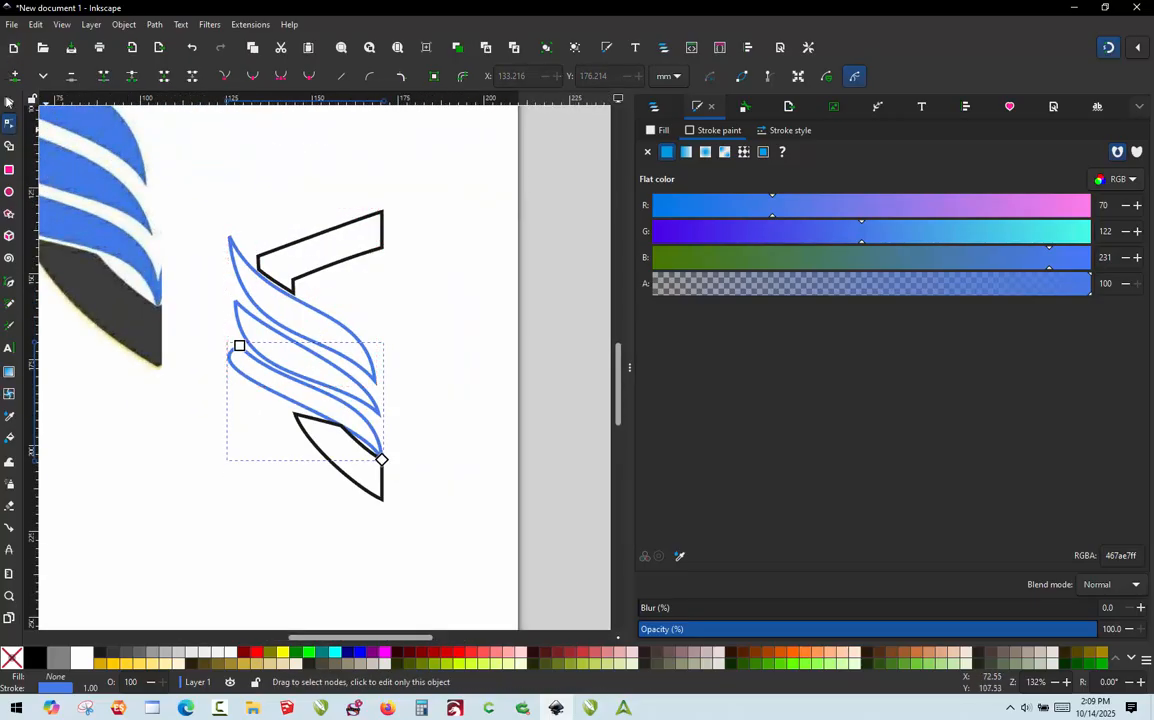
left_click(8, 102)
left_click(259, 197)
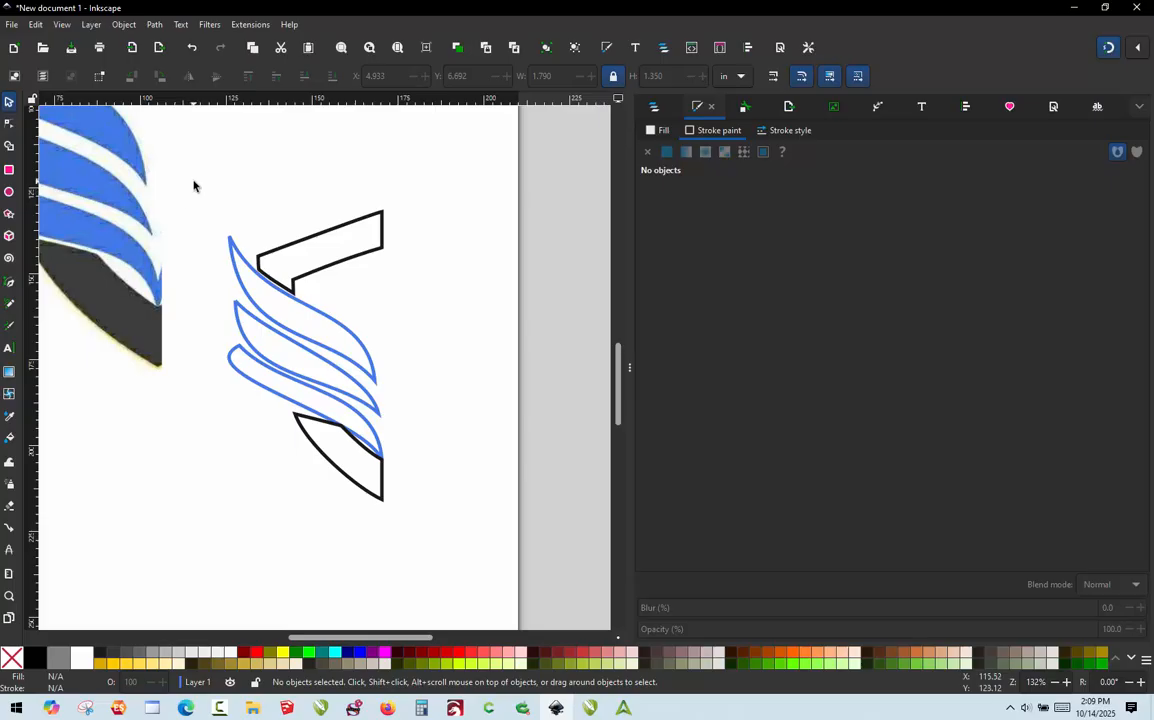
mouse_move(194, 185)
left_mouse_down()
mouse_move(227, 322)
mouse_move(376, 507)
mouse_move(432, 525)
left_mouse_up()
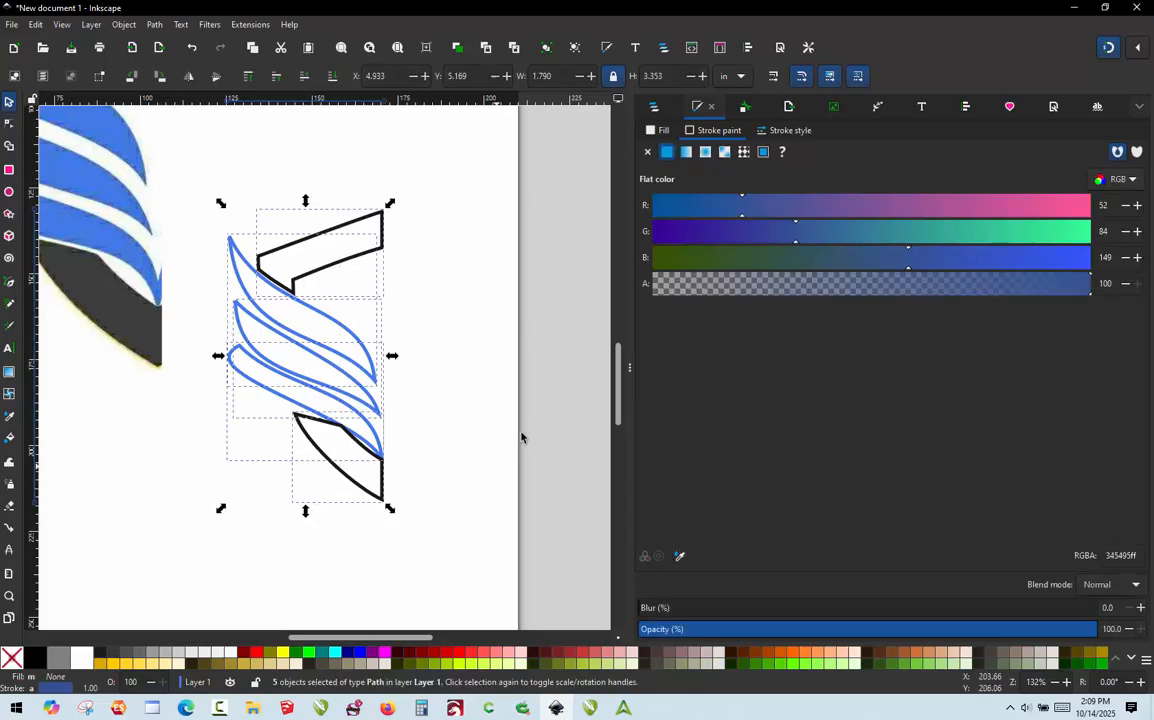
scroll(521, 437, "down", 2)
scroll(425, 313, "up", 1)
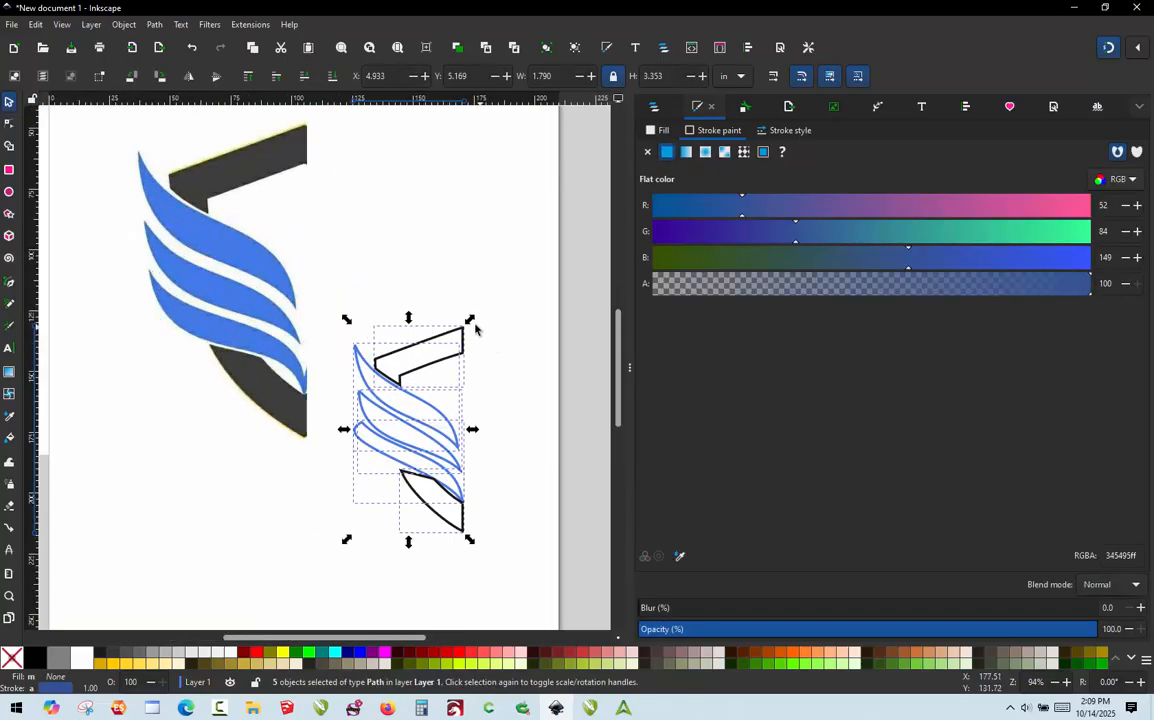
left_click_drag(456, 327, 305, 124)
Fine-tune the outlines' position to about X 2.41 in, Y 1.89 in, aligning the band's upper-right corner with the source image
scroll(304, 122, "up", 5, "ctrl")
scroll(304, 122, "up", 2, "ctrl")
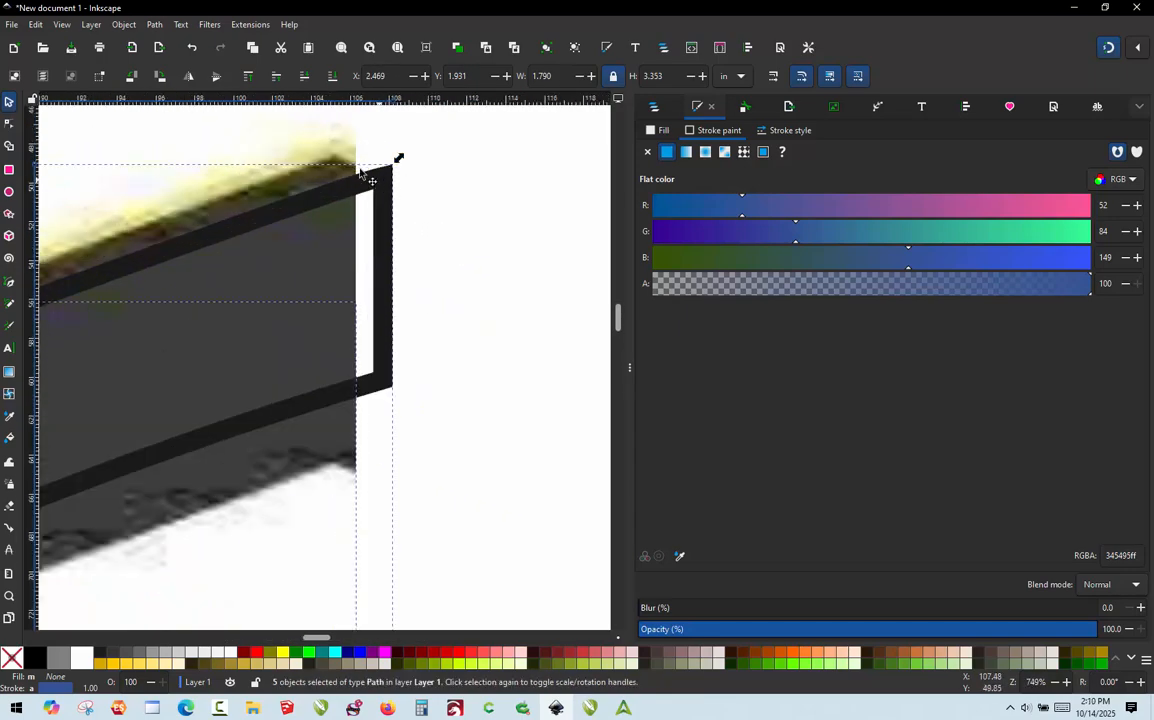
left_click_drag(392, 161, 346, 163)
scroll(452, 197, "down", 4, "ctrl")
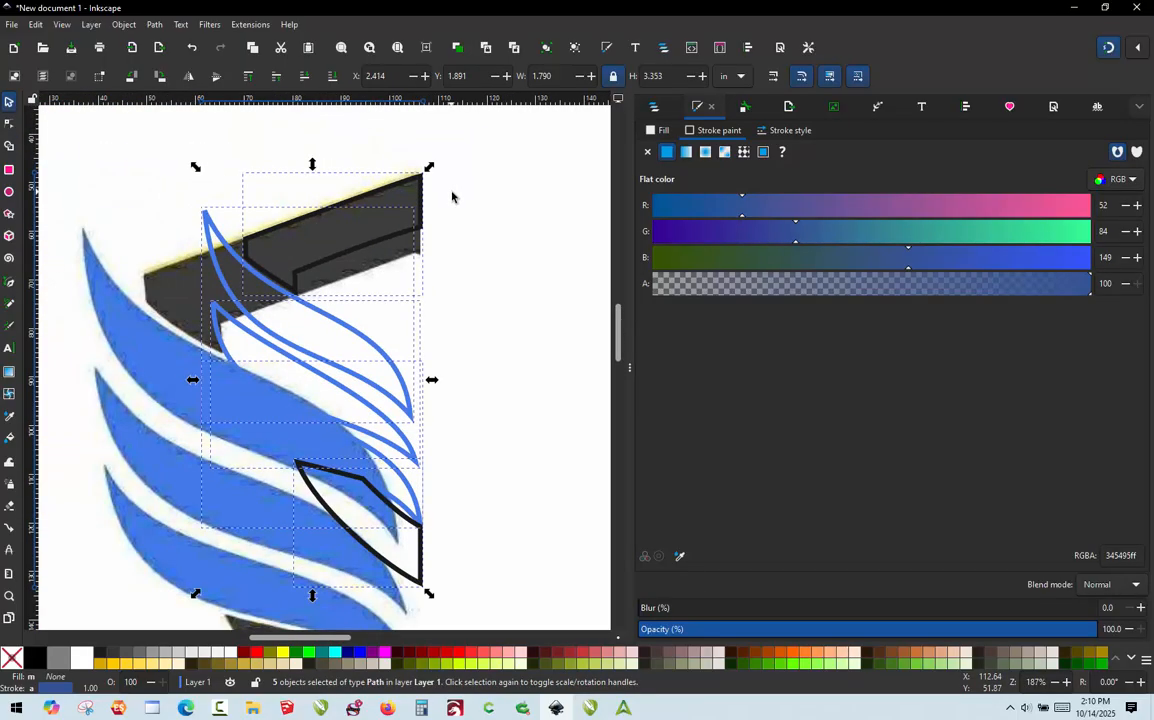
Scale the five outlines proportionally from the fixed upper-right corner to about 2.75 × 5.14 in, matching the lower black shape in the image
scroll(452, 197, "down", 3, "ctrl")
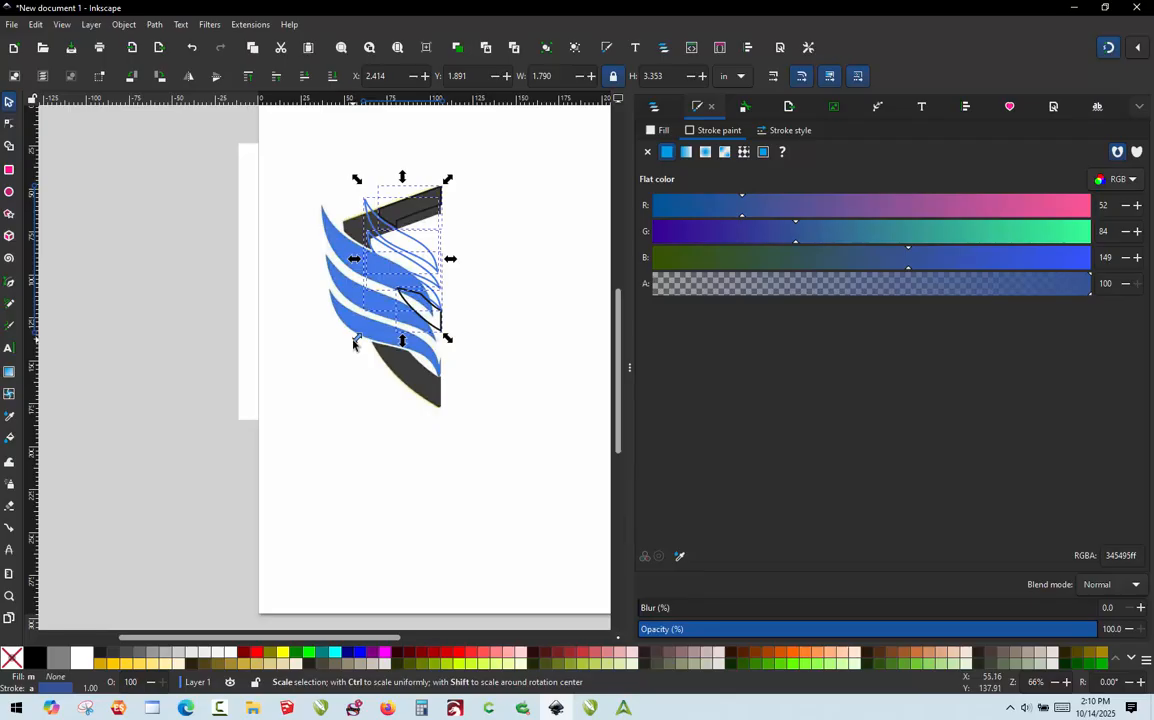
left_click_drag(353, 343, 315, 420)
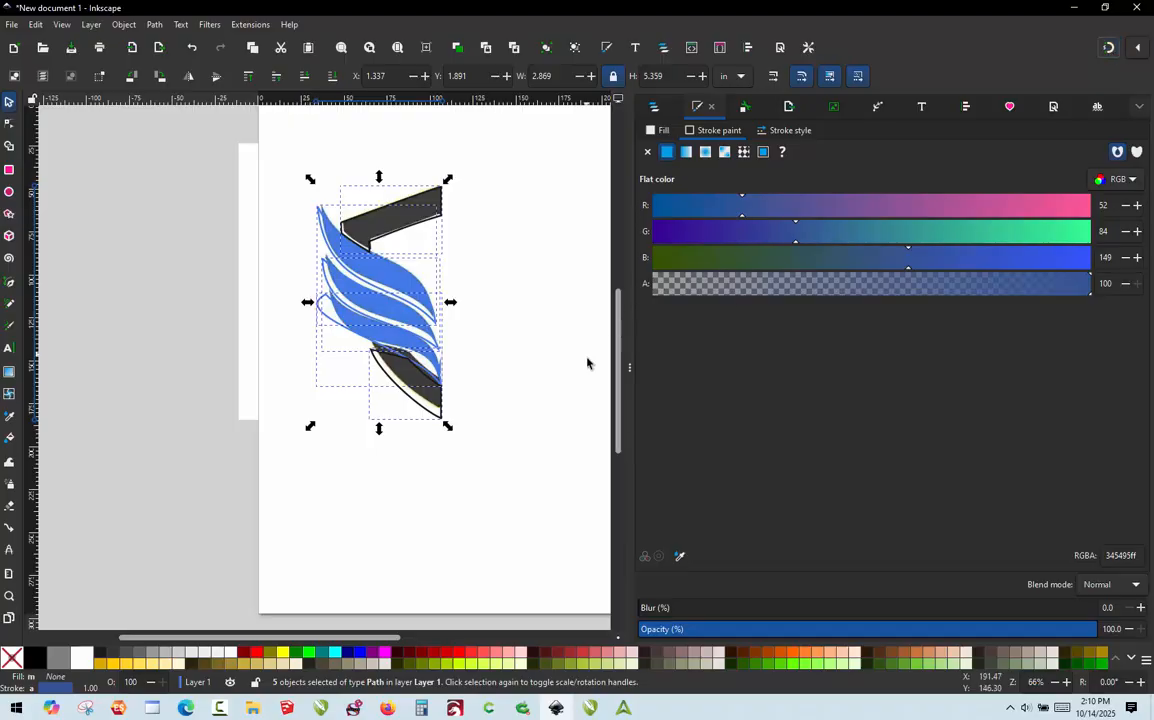
scroll(430, 410, "up", 2, "ctrl")
scroll(200, 460, "up", 1, "ctrl")
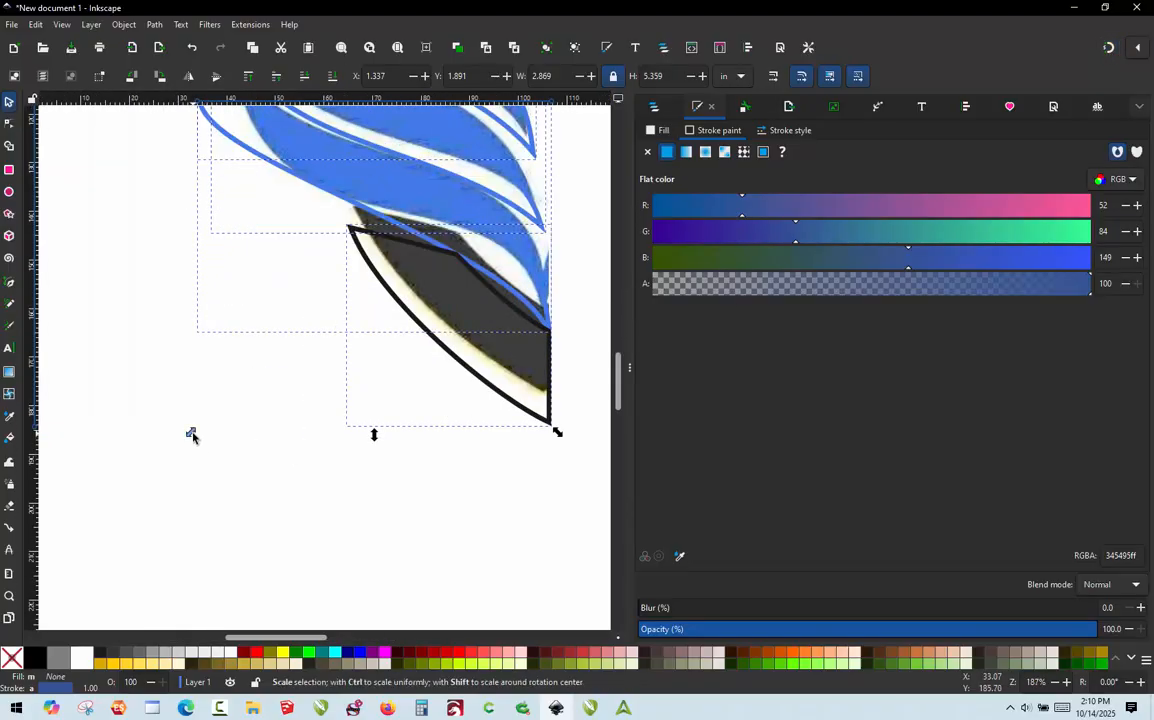
left_click_drag(191, 434, 207, 410)
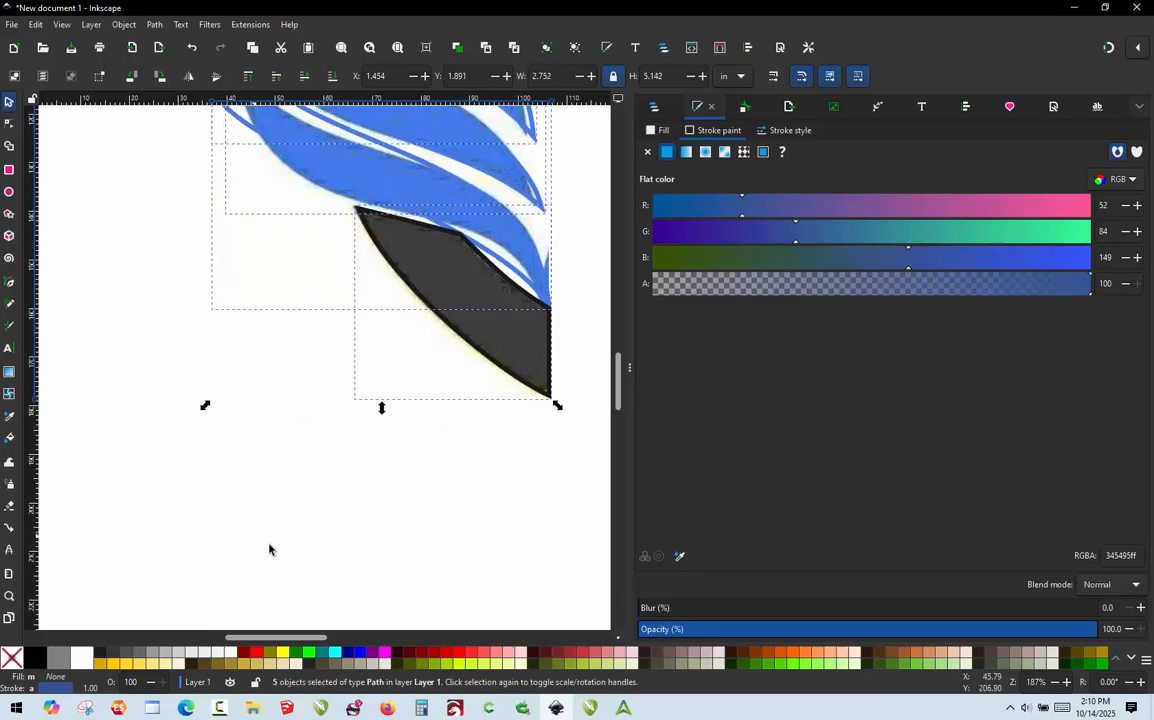
scroll(322, 524, "down", 2)
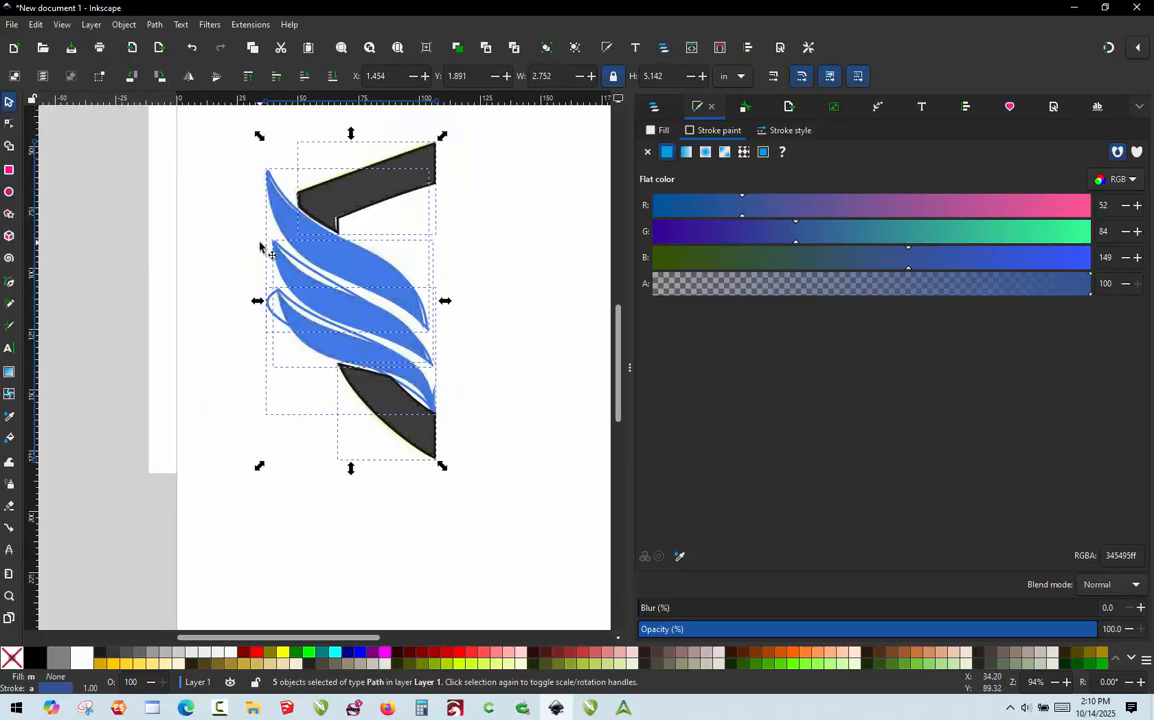
scroll(280, 190, "up", 2)
left_click(209, 178)
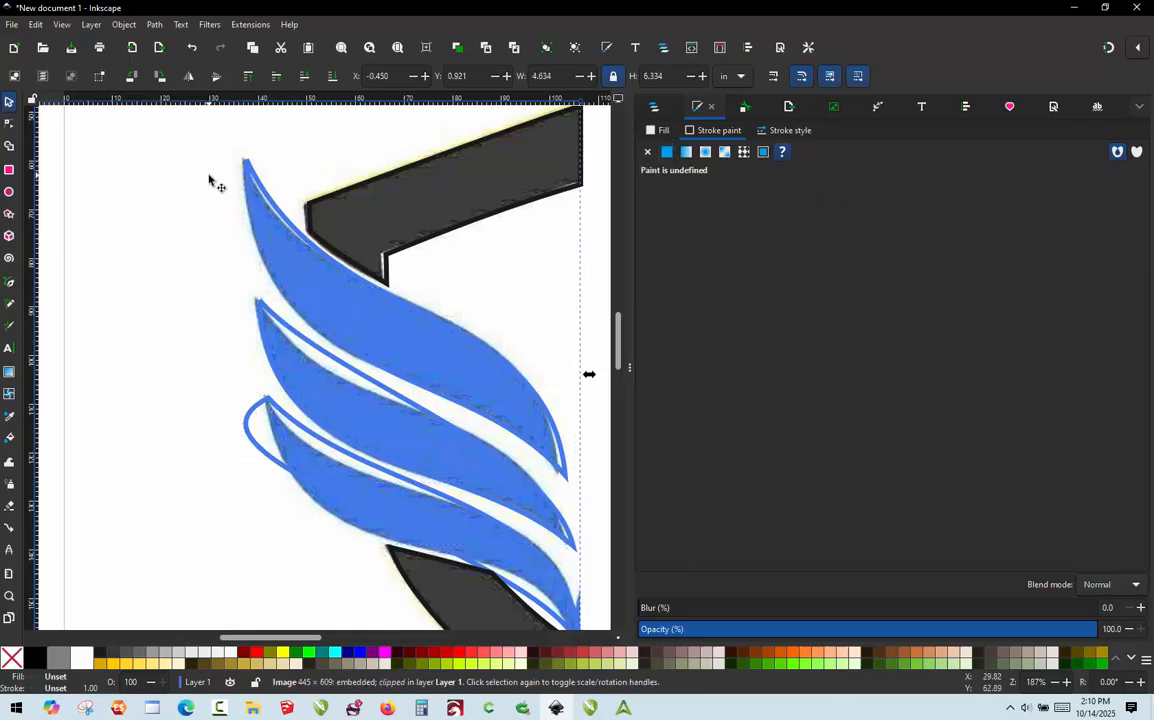
left_click(328, 263)
key("n")
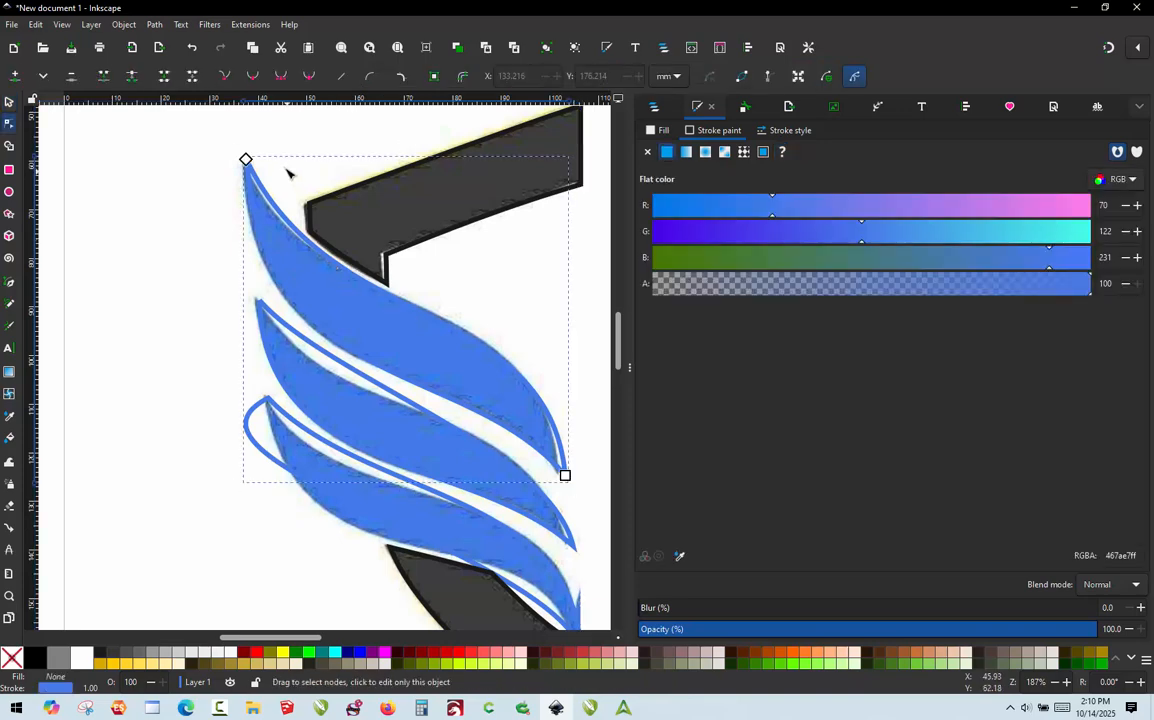
left_click(246, 160)
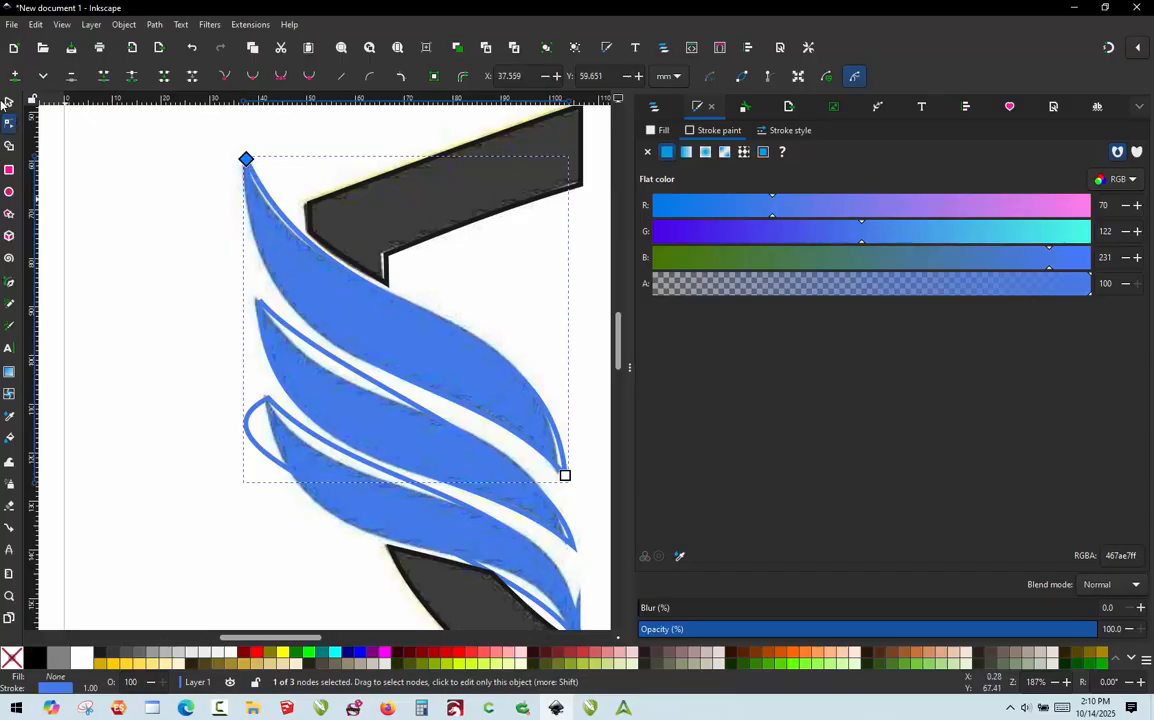
left_click(7, 101)
Select the three blue feather outlines and change their stroke colour to fuchsia (#FF00FF)
left_click(283, 283)
scroll(283, 283, "down", 1)
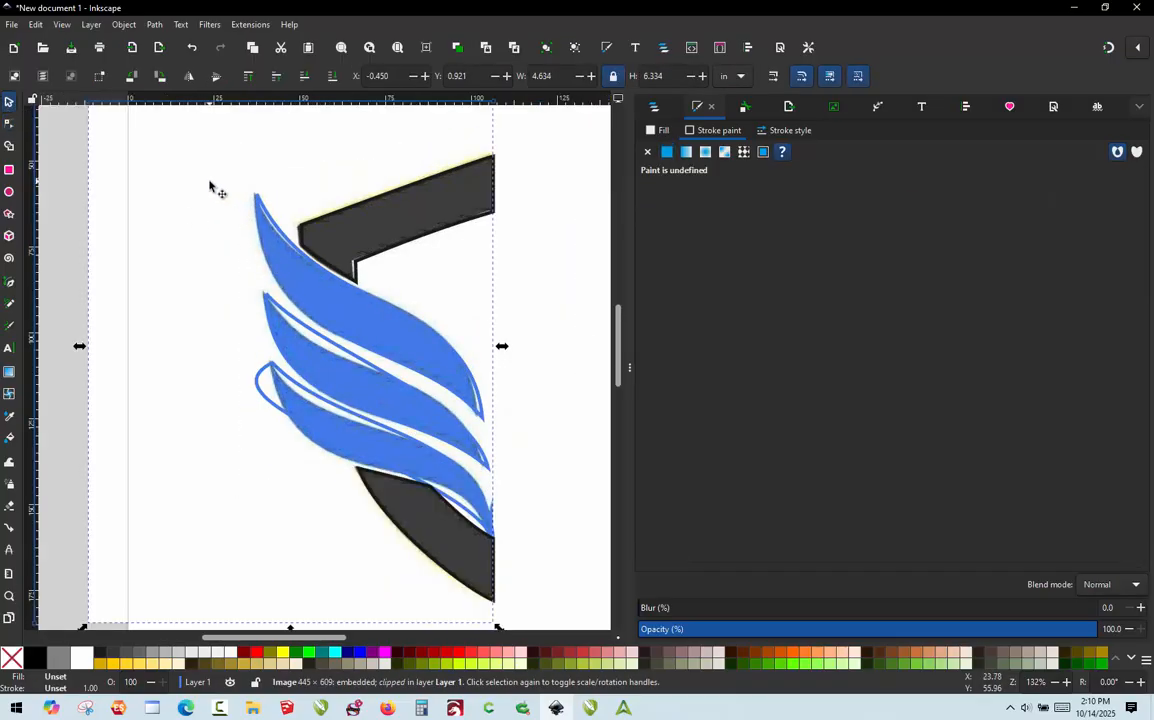
left_click_drag(535, 173, 241, 550)
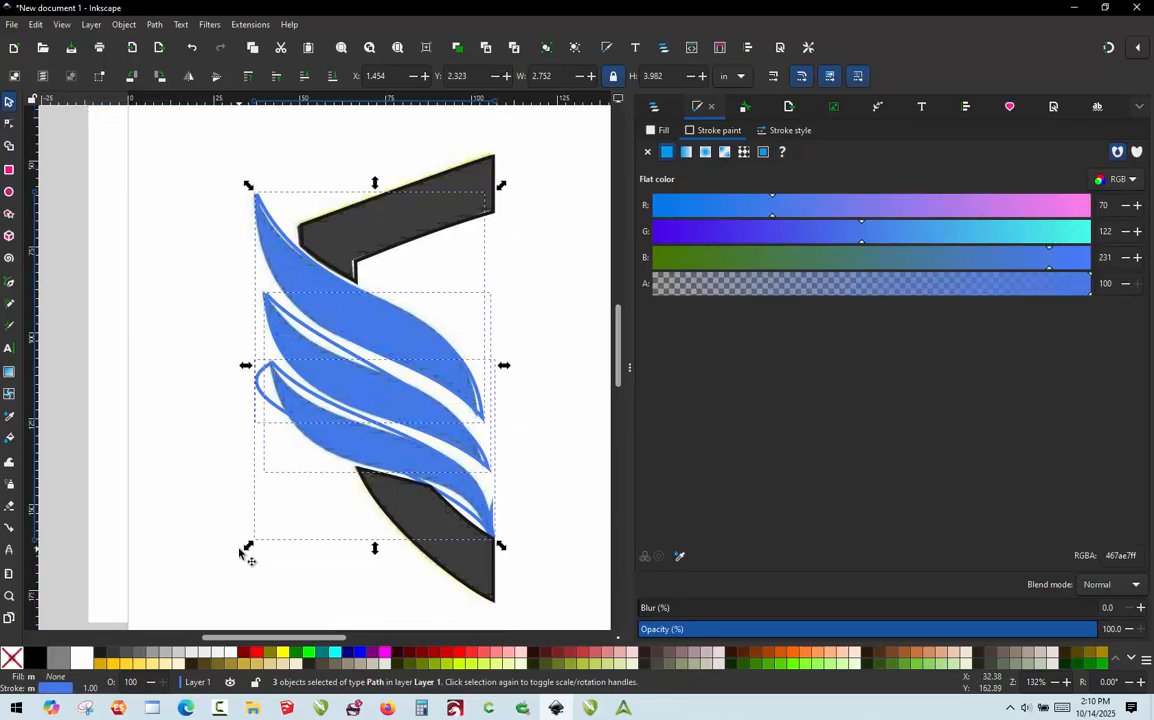
left_click(385, 651, "shift")
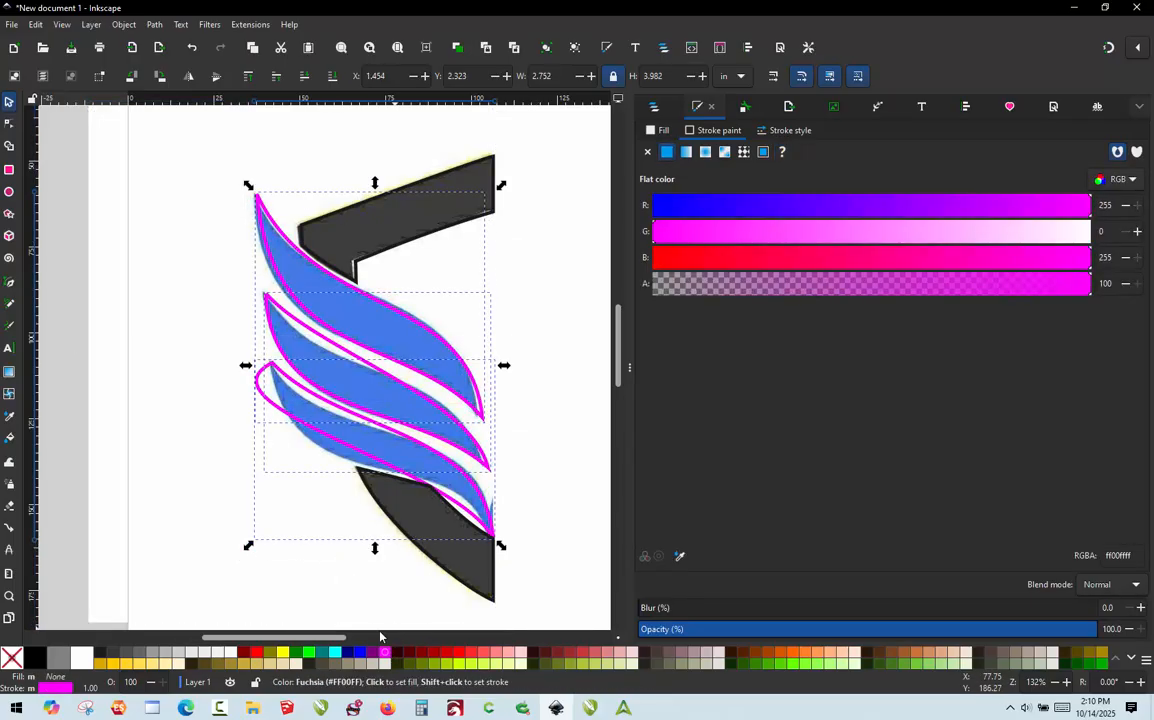
left_click(175, 296)
Show the Bezier handles of the top feather's upper tip node and bend its lower-left edge to follow the source image
scroll(247, 205, "up", 2)
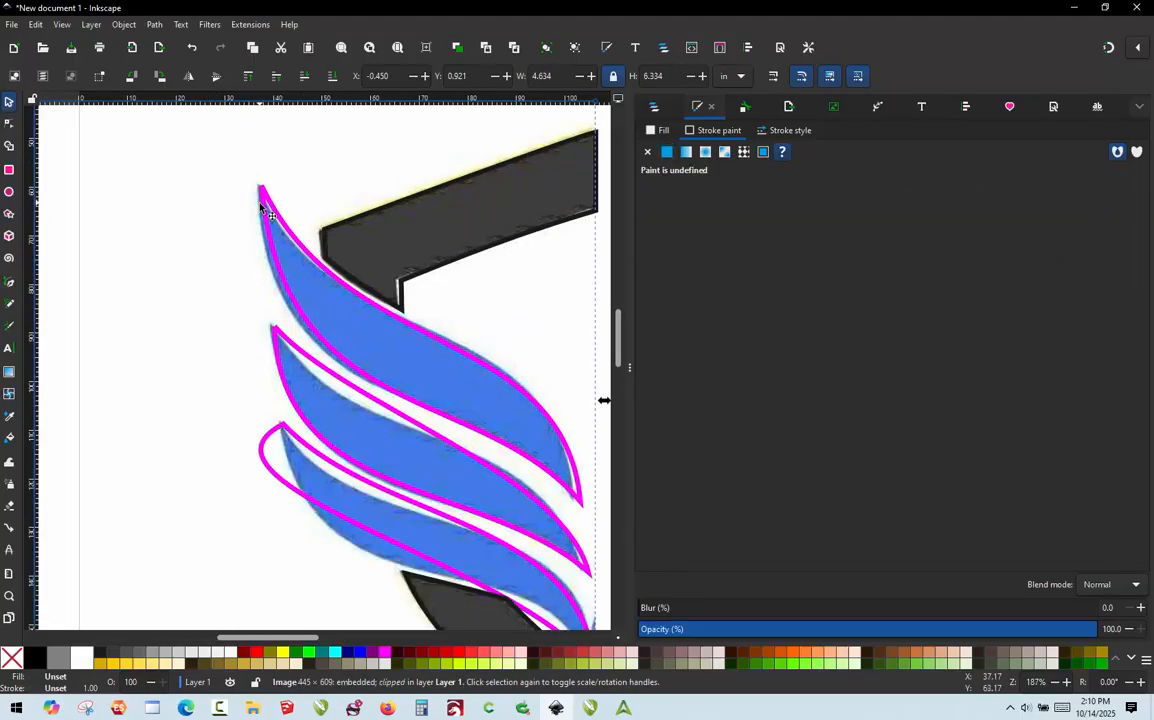
double_click(271, 192)
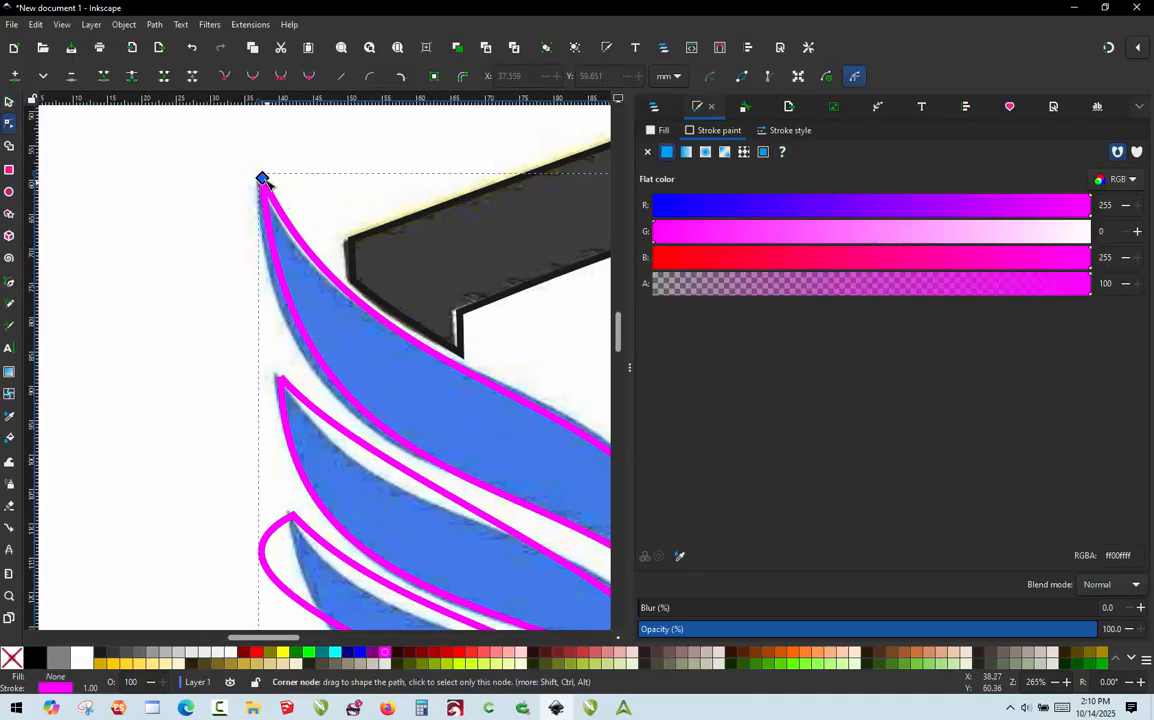
left_click(264, 179)
key("Escape")
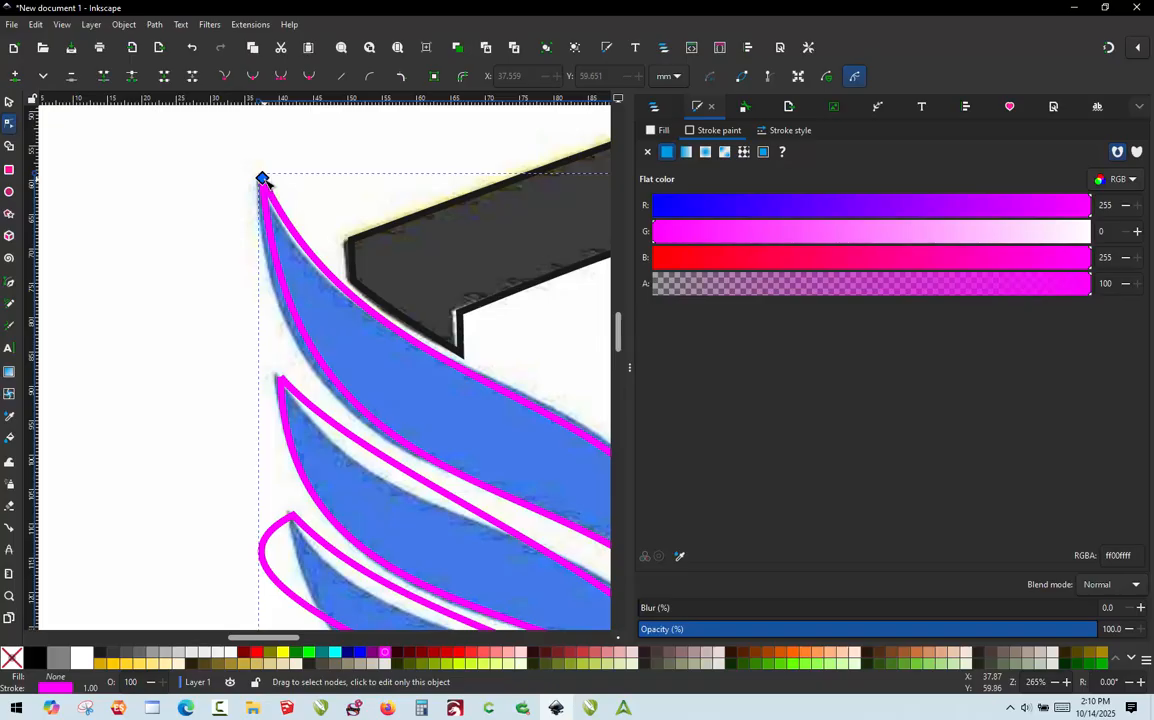
left_click(264, 179)
left_click(769, 77)
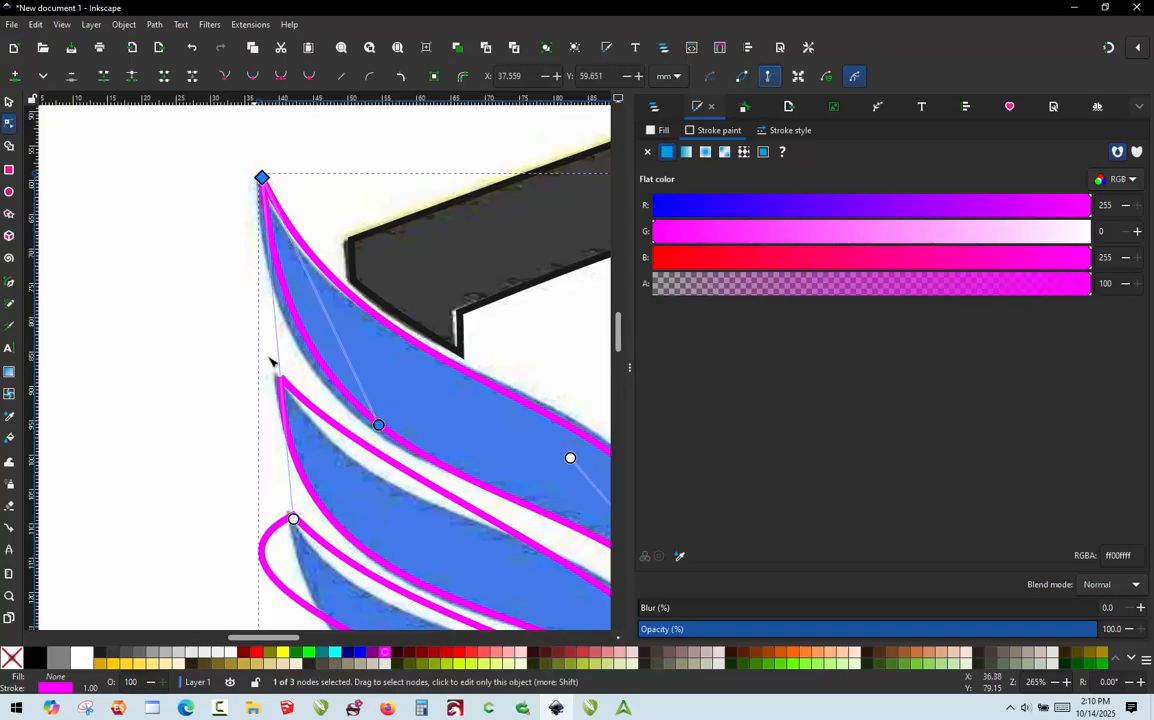
left_click_drag(294, 520, 260, 513)
Move the top feather's lower-right tip node to about X 101.77 mm, Y 124.01 mm, onto the image's feather tip
scroll(355, 305, "down", 1)
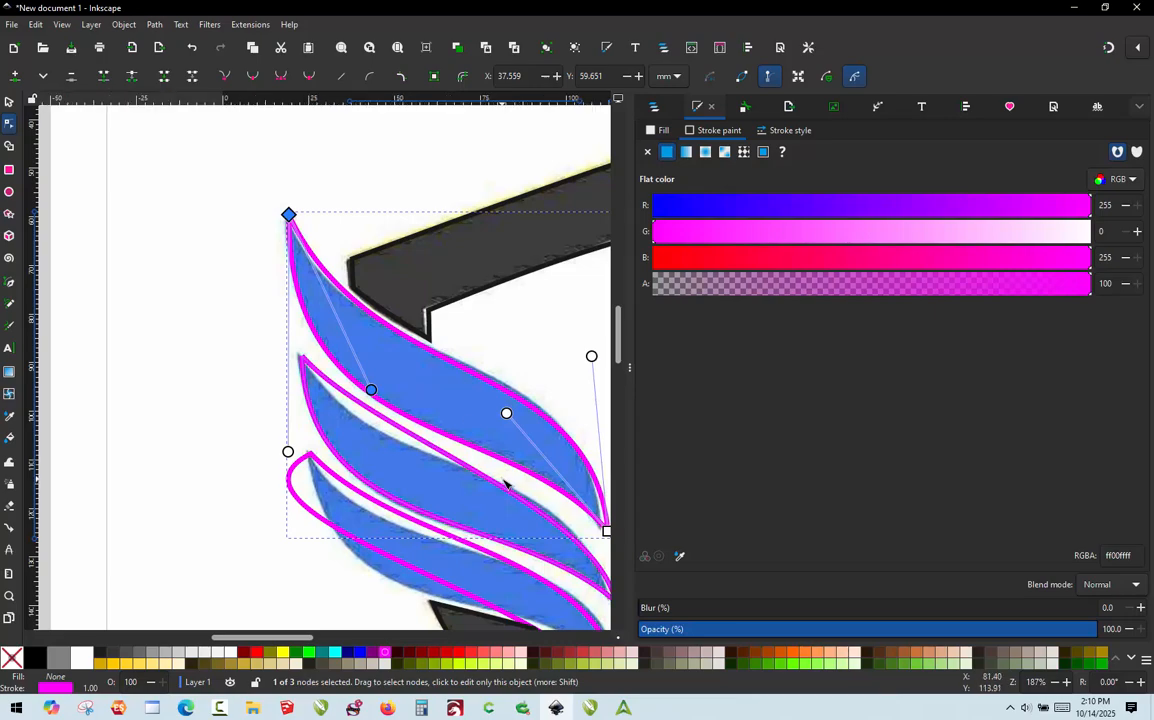
scroll(500, 481, "down", 1)
scroll(567, 494, "up", 3)
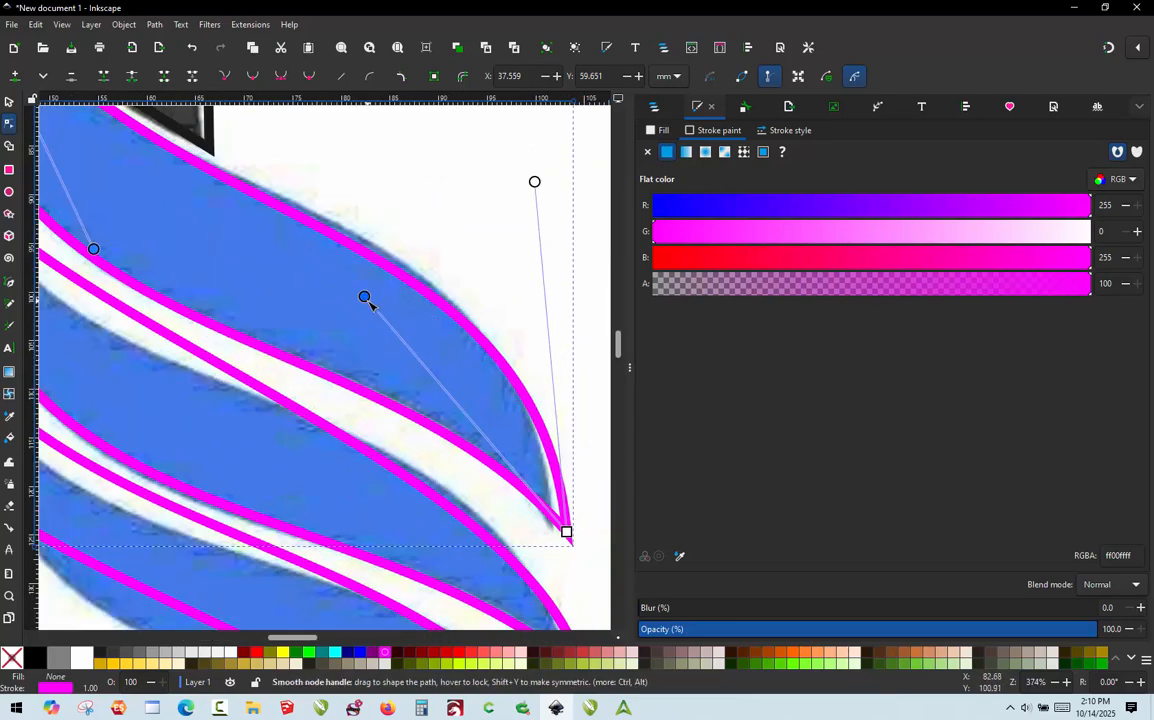
scroll(572, 561, "up", 1)
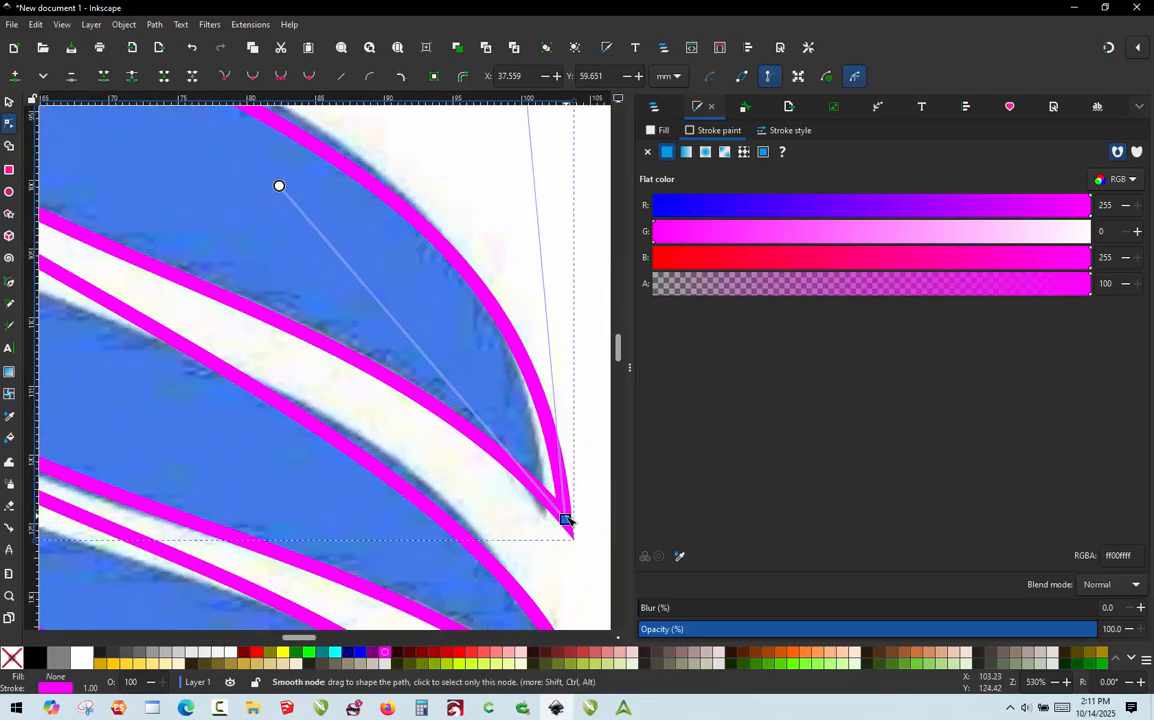
left_click_drag(564, 520, 547, 512)
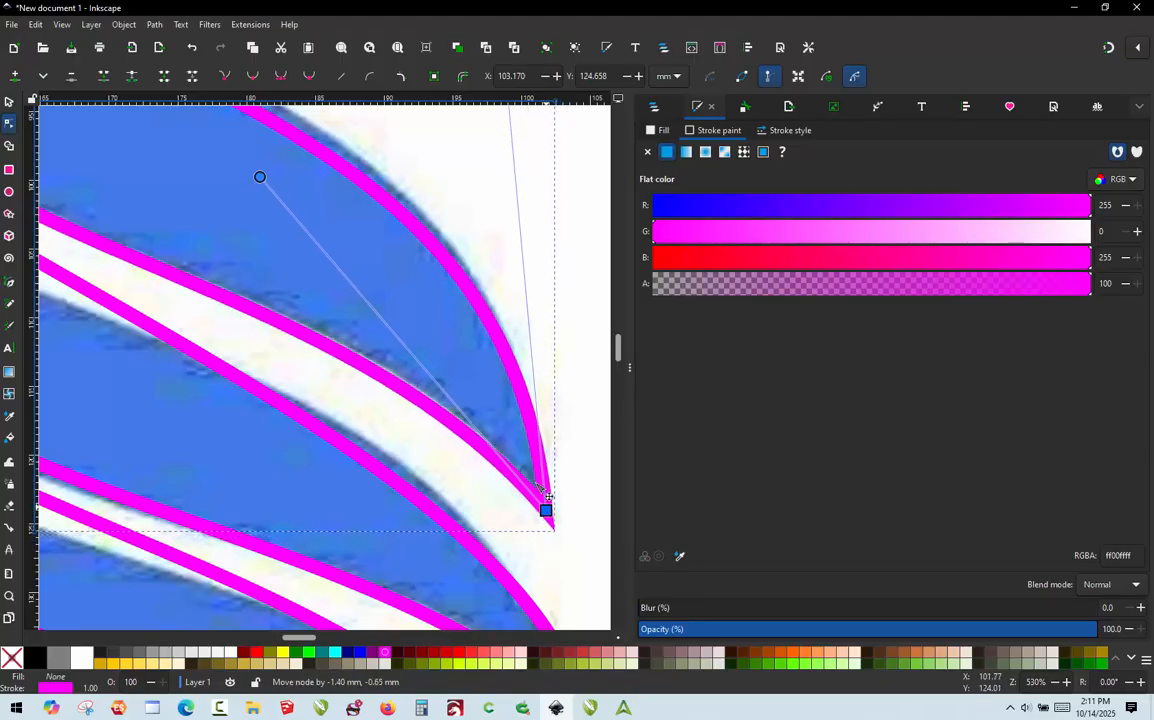
Make the top feather's lower-right tip a corner node and adjust both its handles to fit the adjoining edges to the image
left_click_drag(260, 177, 268, 171)
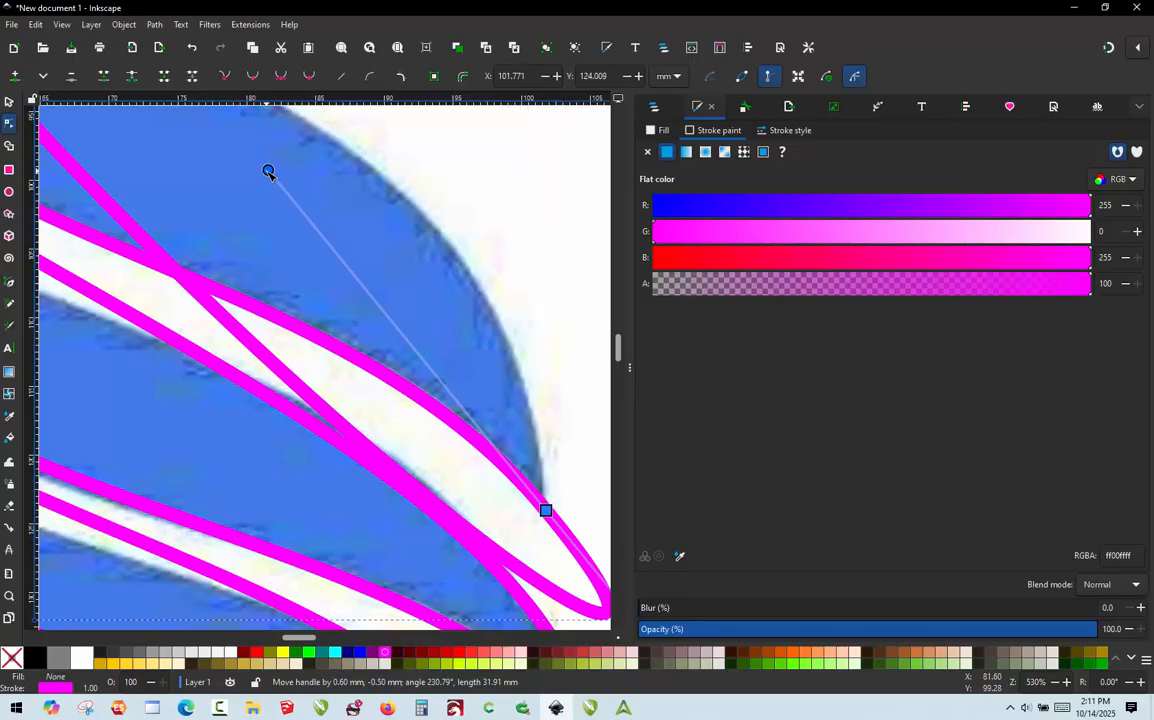
key("ctrl+z")
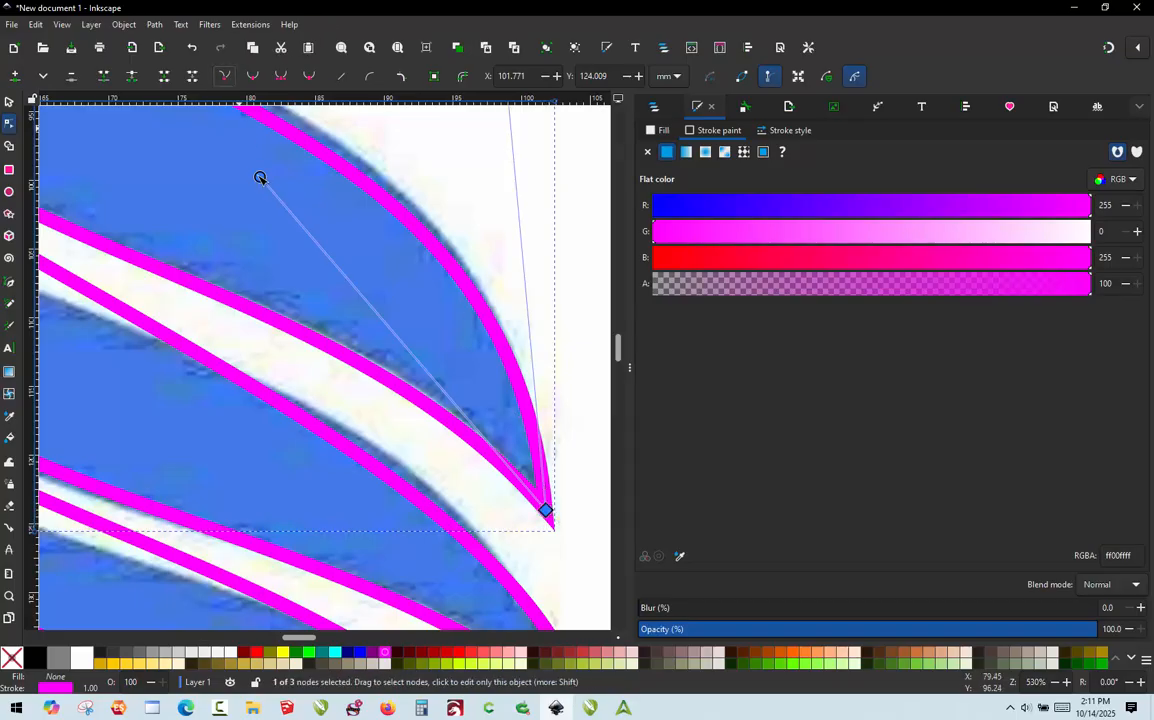
mouse_move(260, 177)
left_mouse_down()
mouse_move(253, 185)
mouse_move(276, 173)
left_mouse_up()
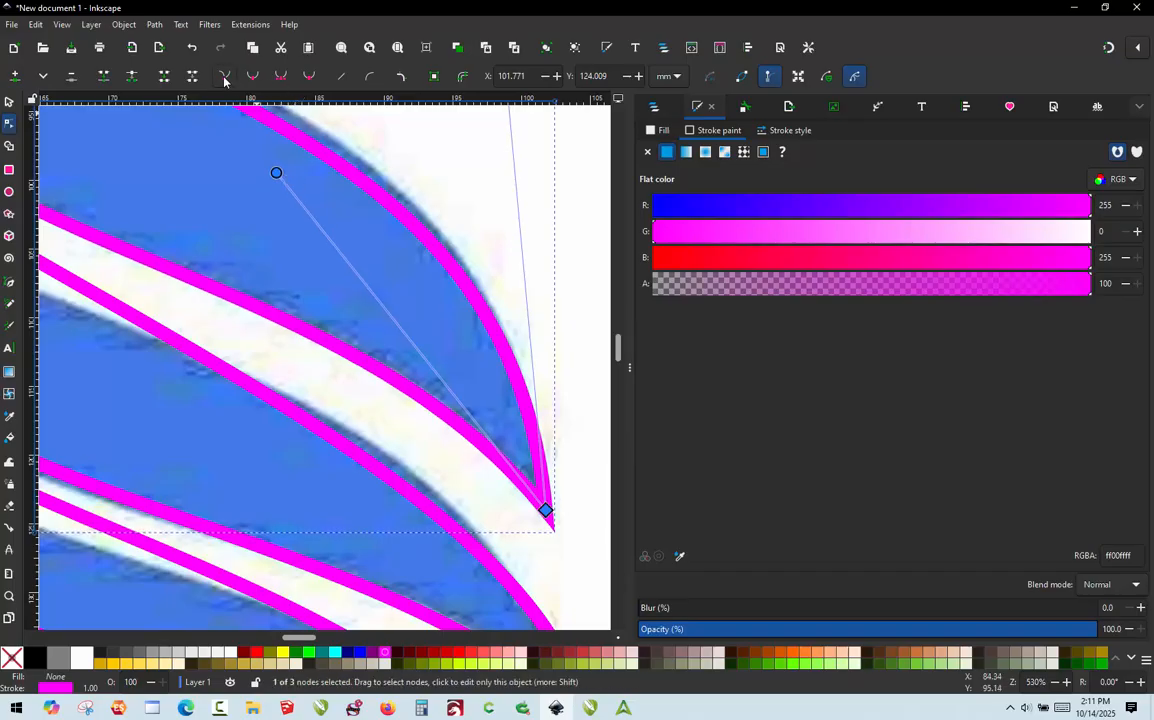
scroll(511, 486, "down", 2)
scroll(527, 255, "up", 1)
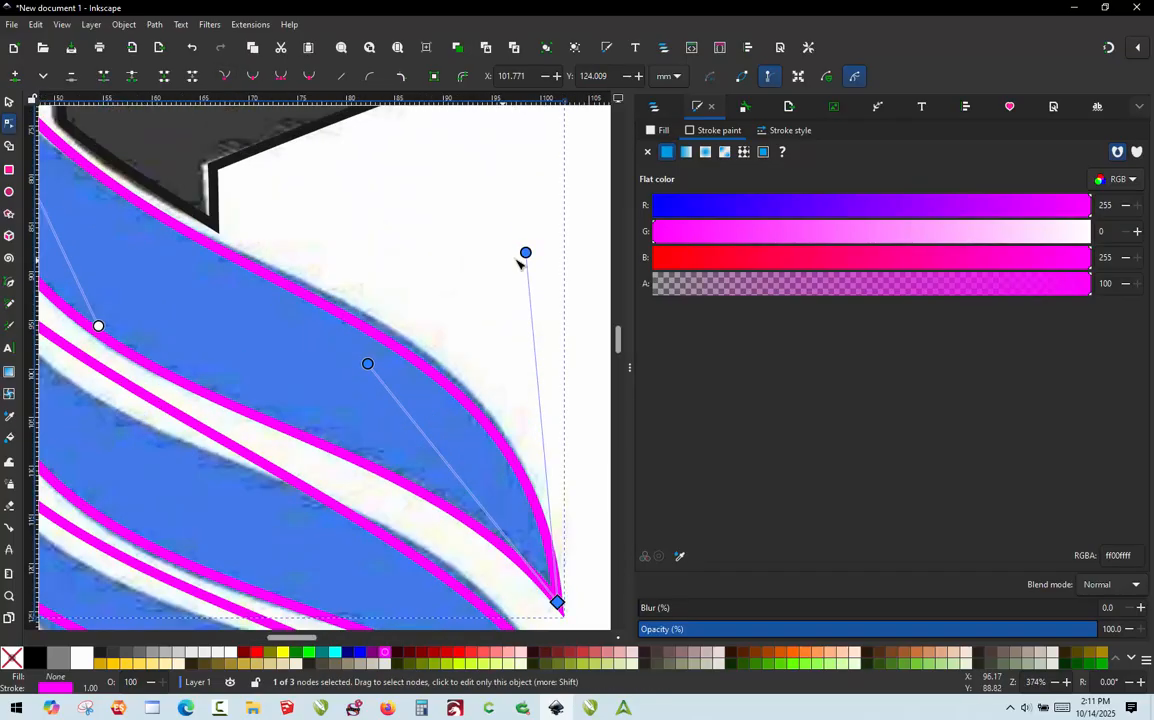
left_click_drag(526, 253, 517, 224)
Adjust the upper tip's handle for the top feather's upper edge so the curve follows the image
scroll(489, 284, "down", 2)
scroll(314, 343, "up", 1)
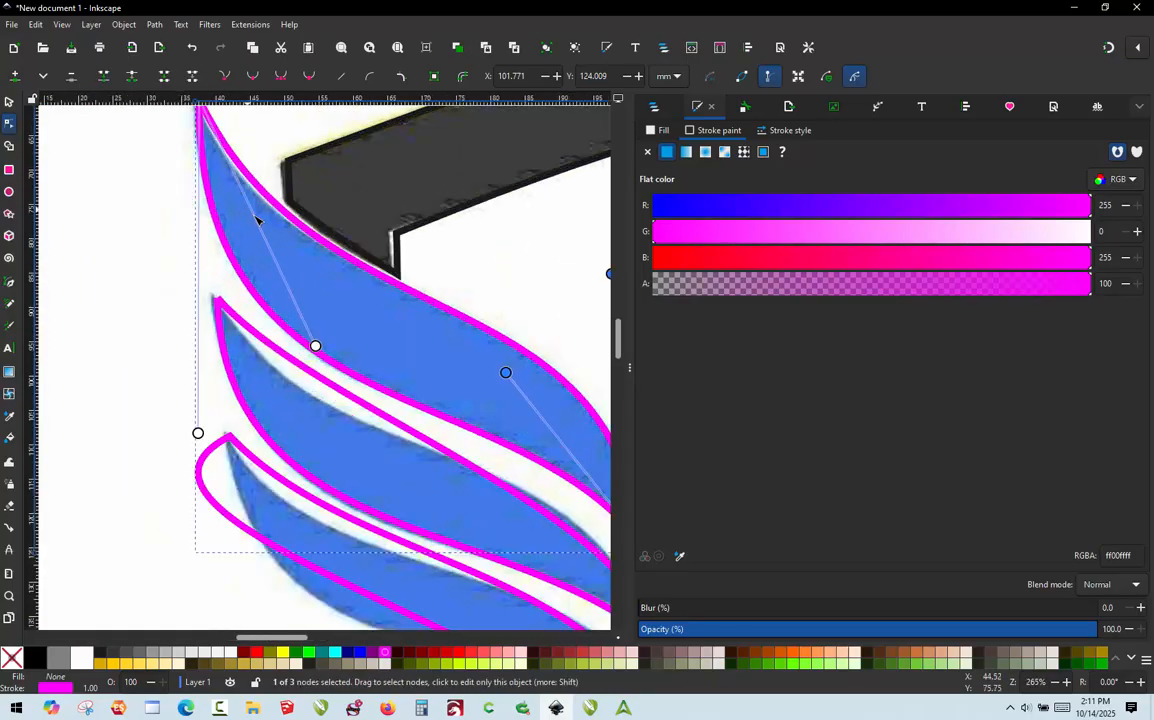
left_click_drag(313, 345, 285, 332)
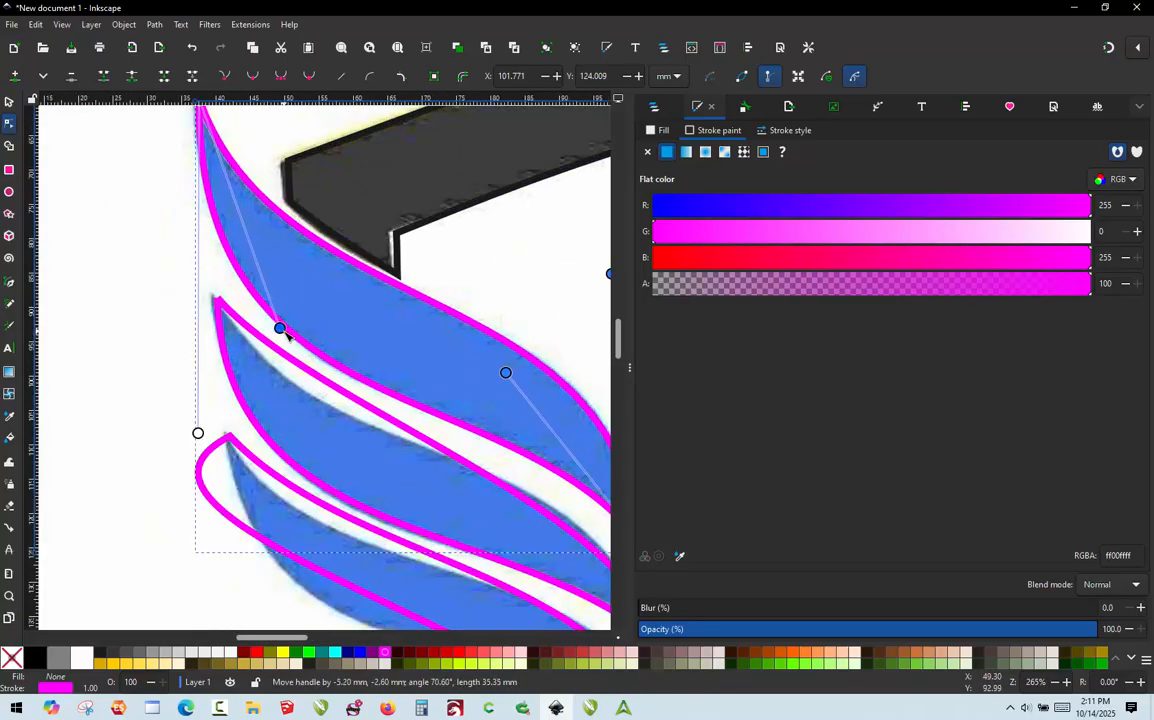
Move the second feather's upper-left tip node to about X 39.62 mm, Y 88.35 mm, matching the image's tip
scroll(304, 197, "down", 1)
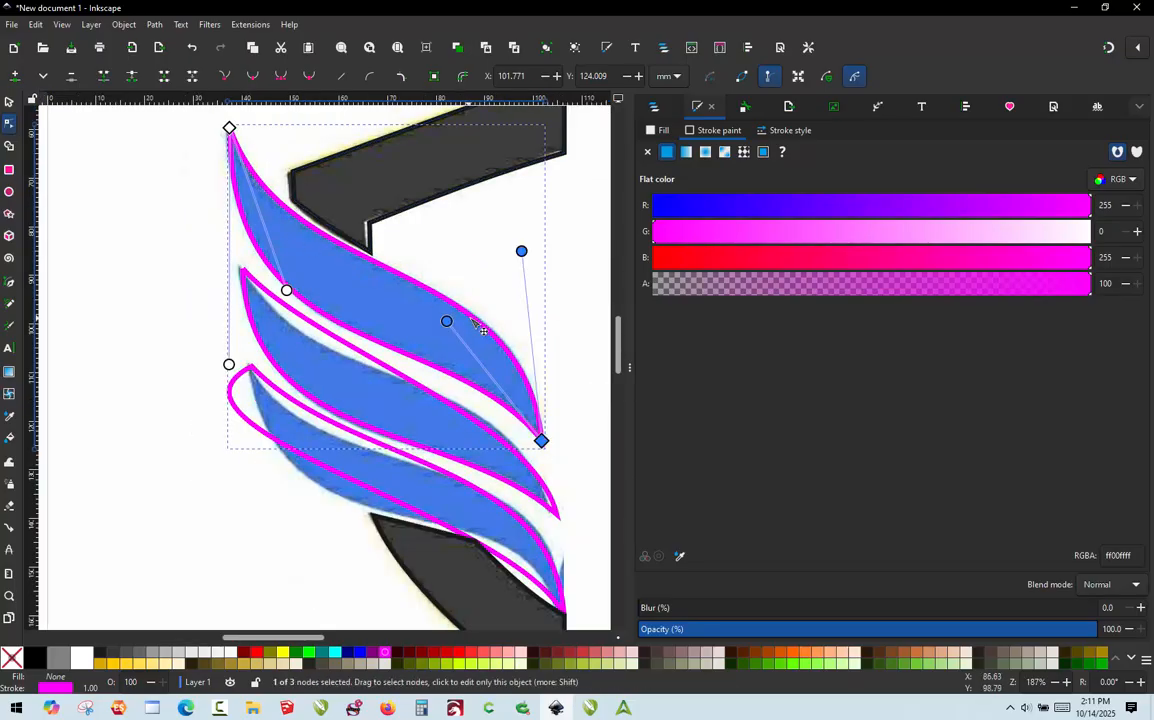
left_click(349, 354)
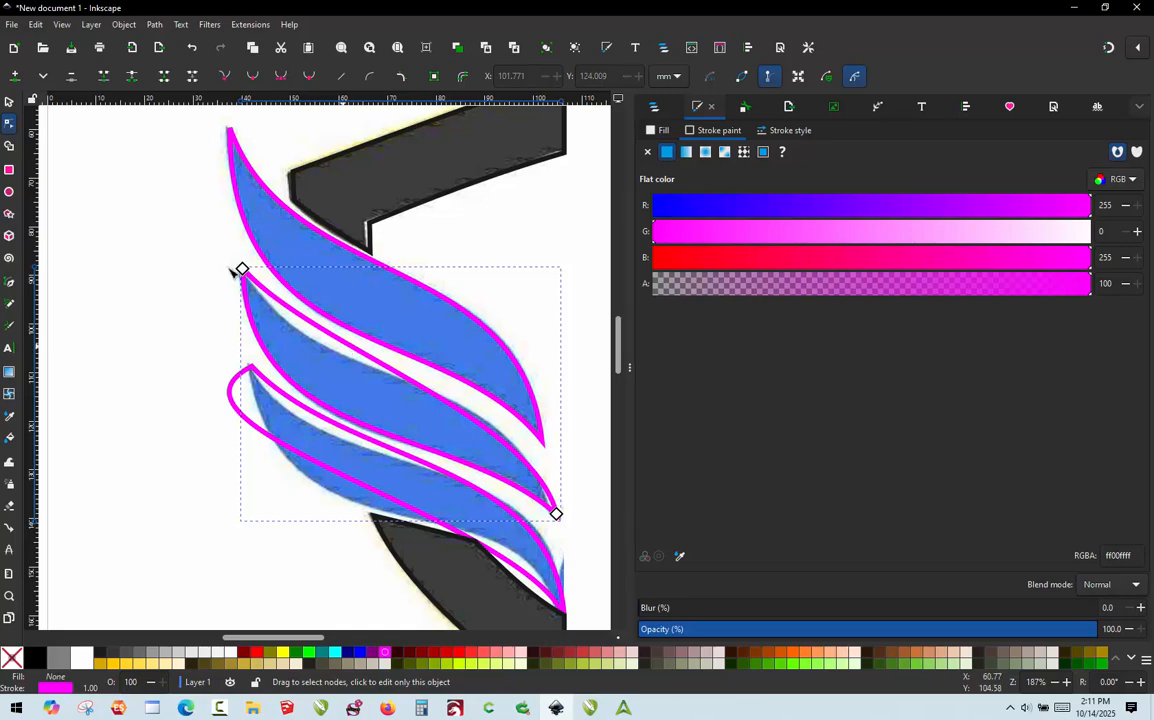
scroll(232, 272, "up", 4)
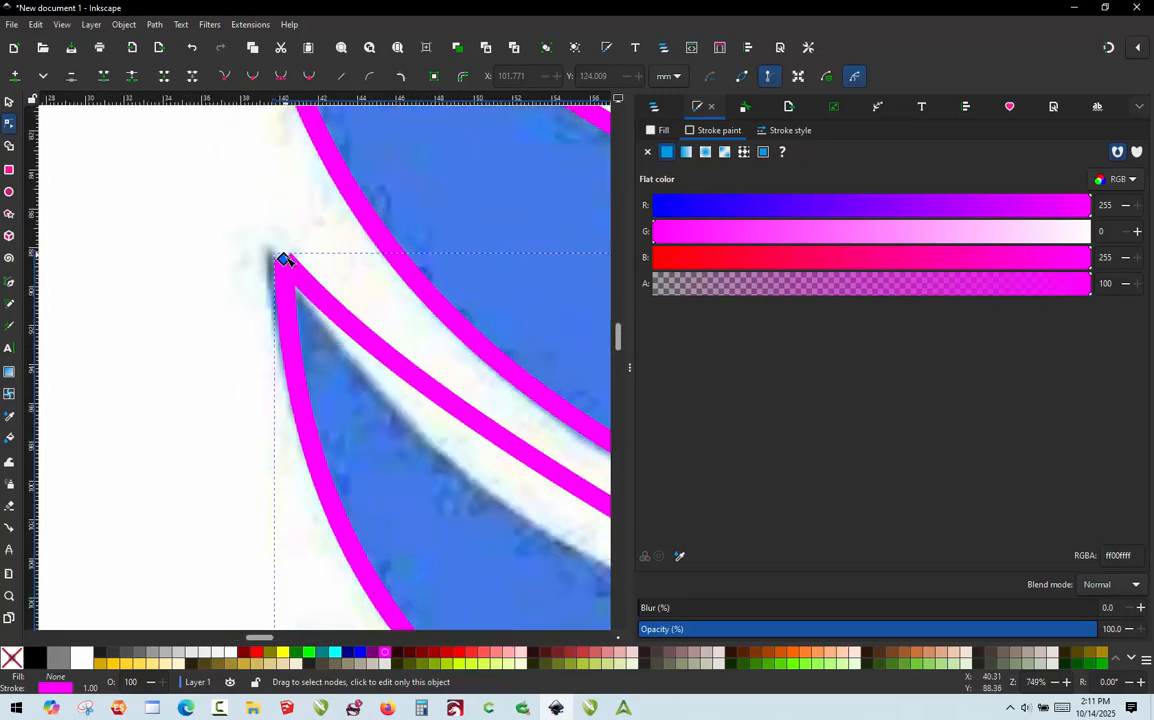
left_click_drag(278, 258, 278, 257)
Move the second feather's lower-right tip node to about X 103.29 mm, Y 138.56 mm, and adjust its upper-edge handle
scroll(269, 194, "down", 5)
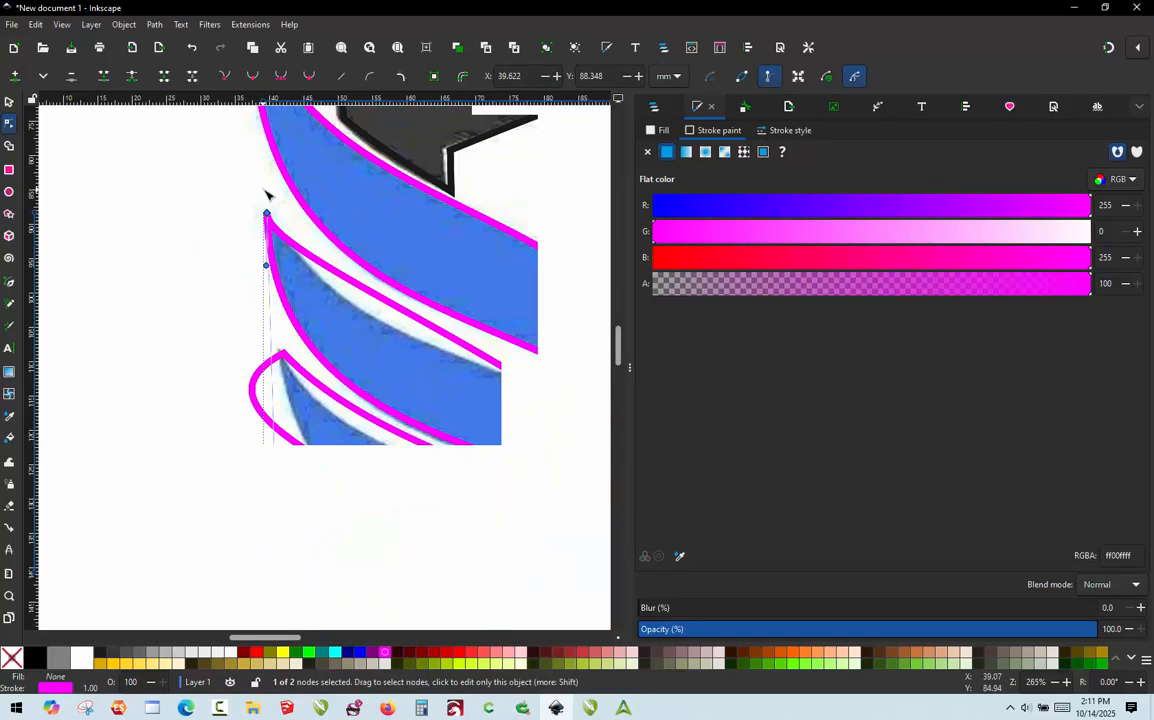
scroll(482, 379, "up", 2)
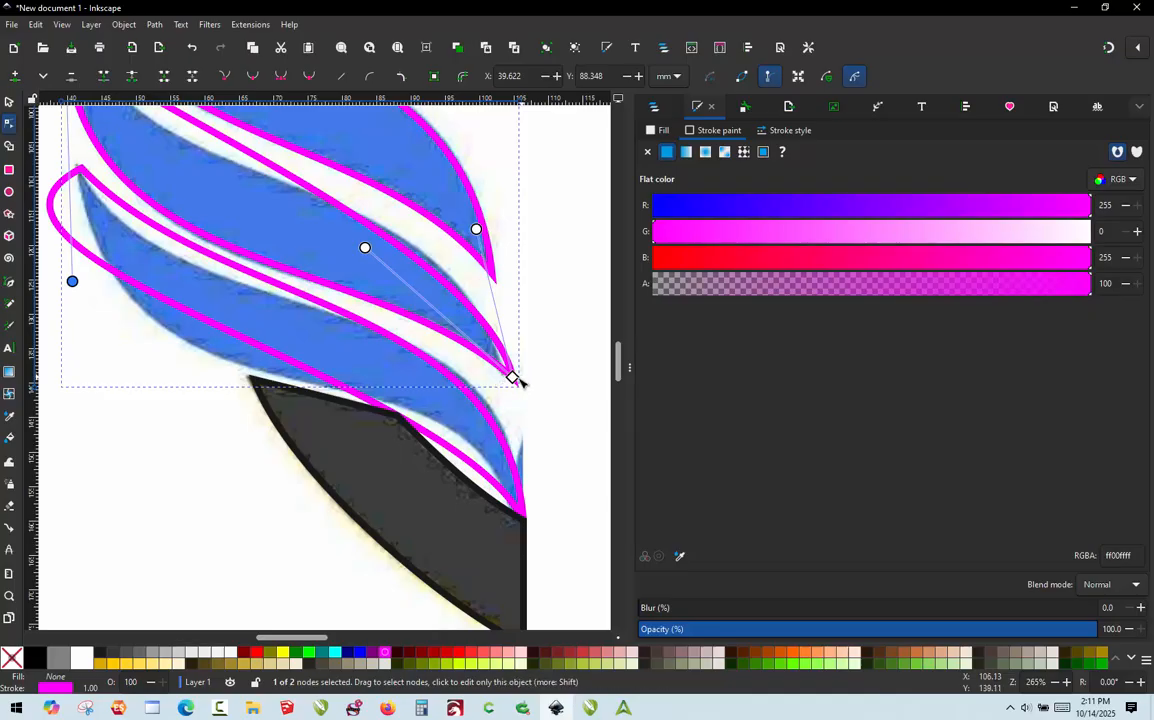
mouse_move(514, 378)
left_mouse_down()
mouse_move(528, 301)
mouse_move(506, 376)
left_mouse_up()
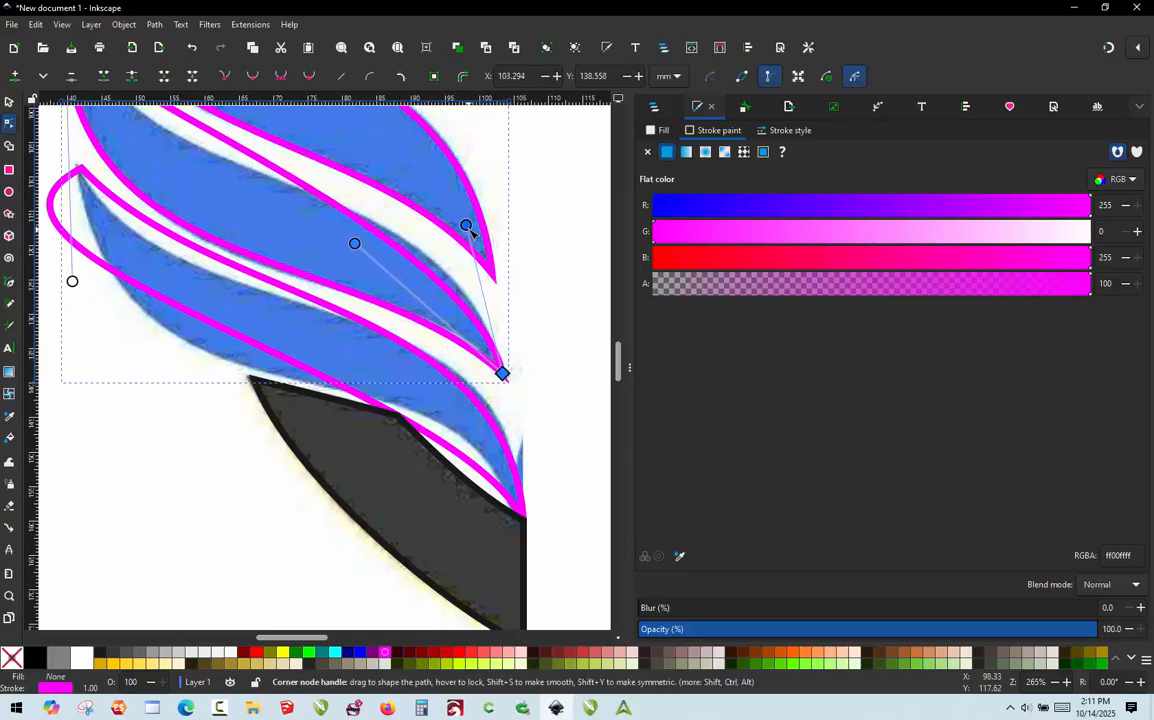
mouse_move(467, 227)
left_mouse_down()
mouse_move(502, 240)
mouse_move(484, 218)
left_mouse_up()
key("minus")
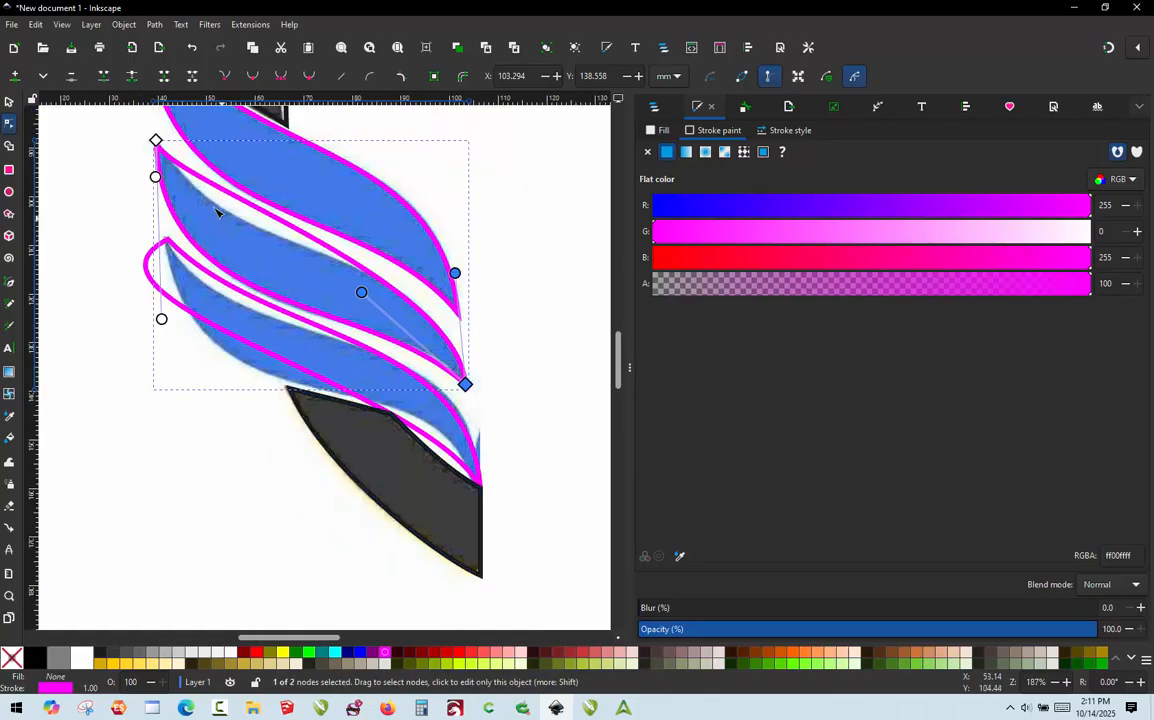
Adjust the handles at both tips of the second feather so its upper and lower edges follow the image
scroll(217, 212, "up", 1)
left_click(155, 140)
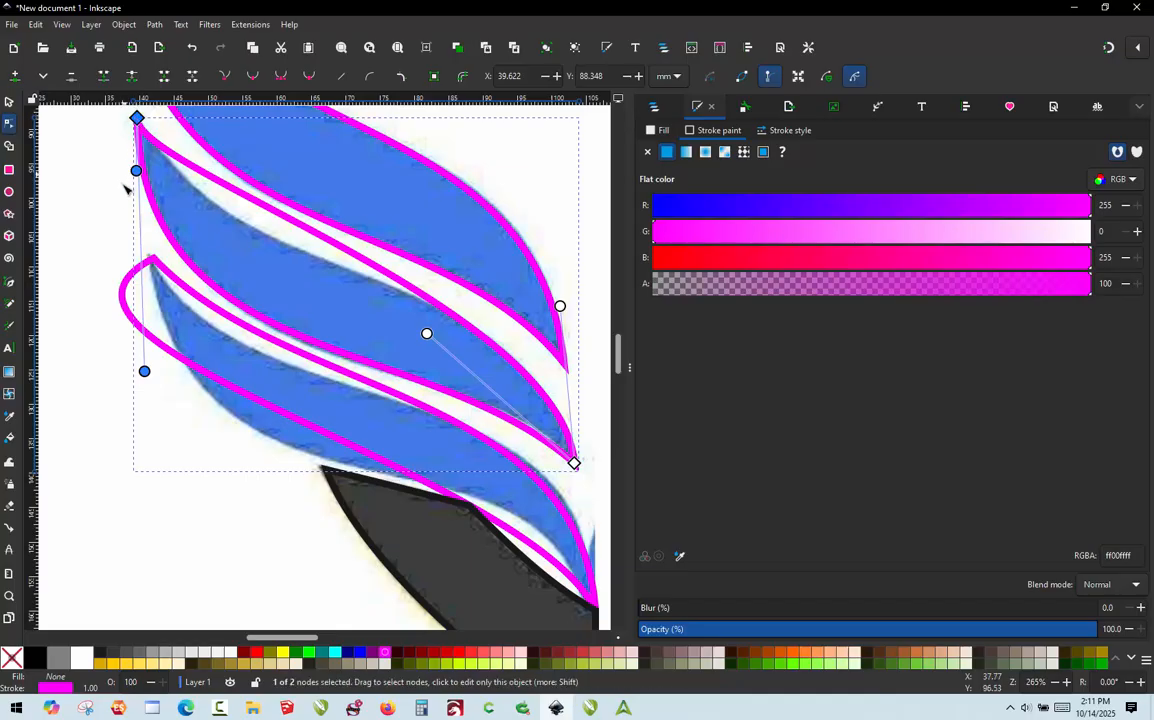
mouse_move(144, 372)
left_mouse_down()
mouse_move(185, 375)
mouse_move(146, 388)
left_mouse_up()
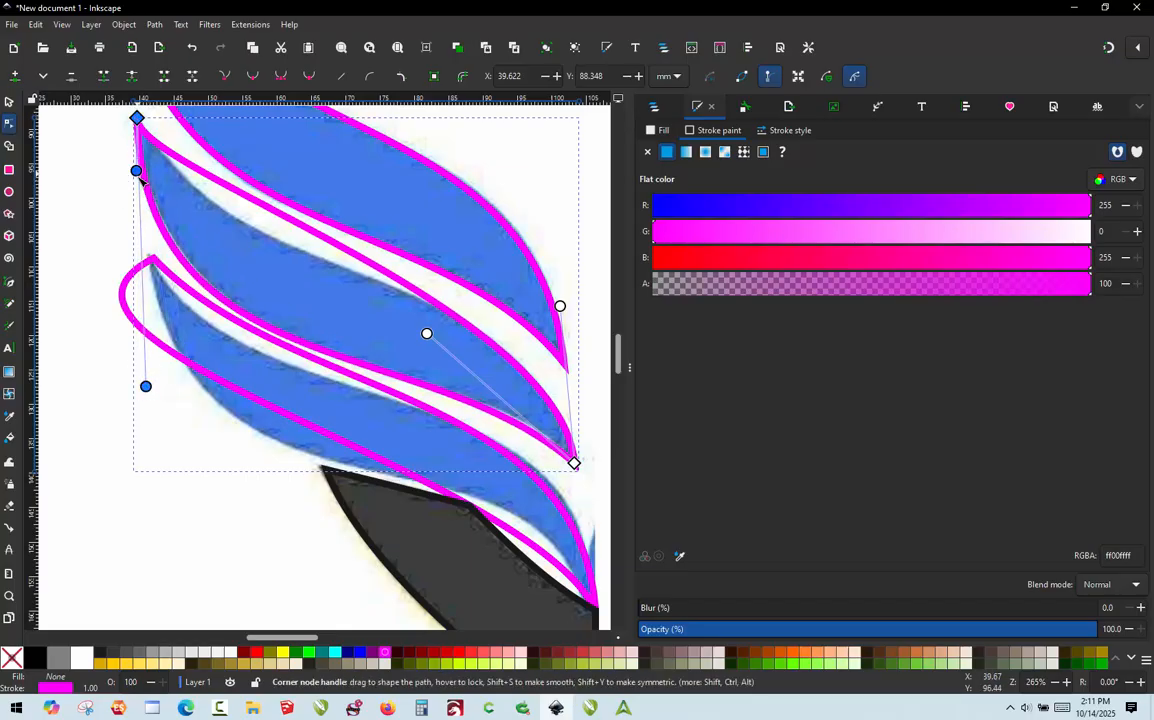
left_click_drag(142, 172, 227, 283)
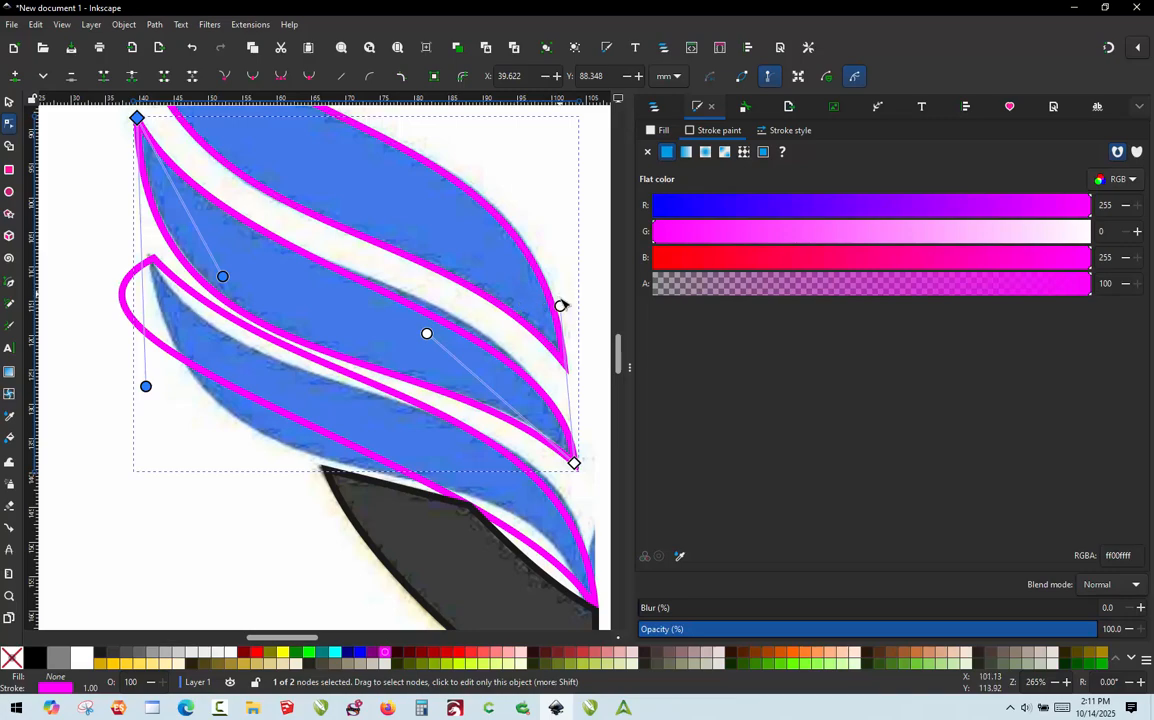
left_click_drag(561, 305, 552, 283)
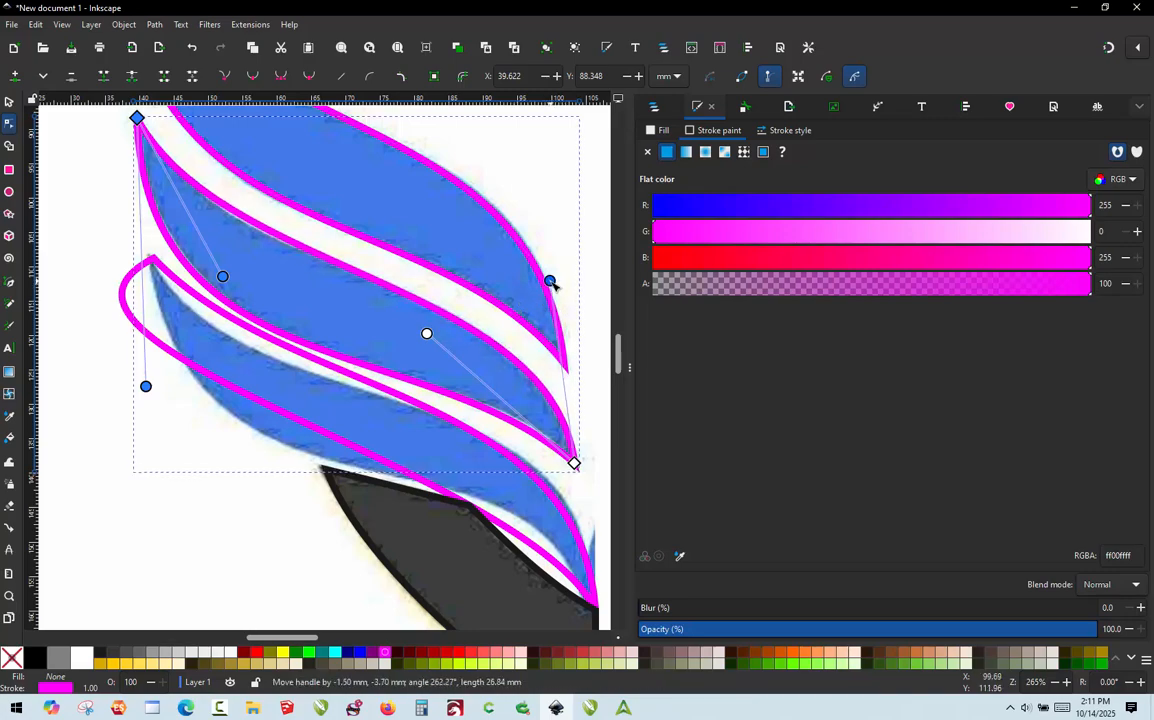
left_click_drag(222, 277, 219, 283)
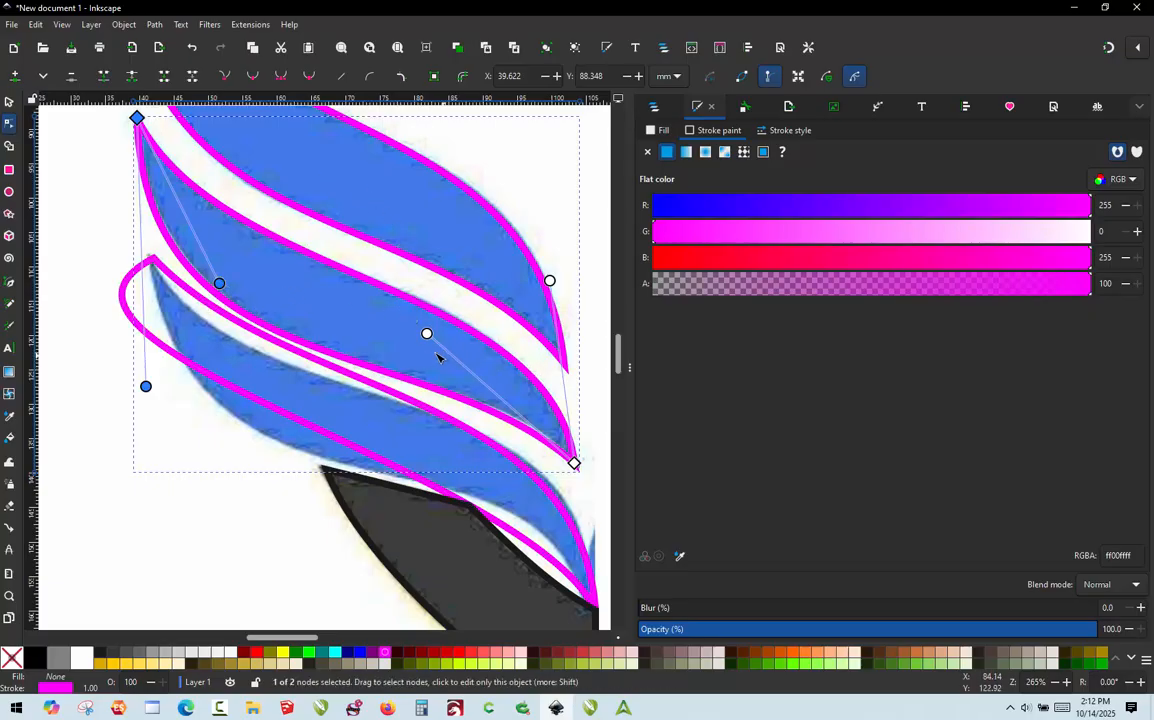
left_click_drag(427, 336, 438, 330)
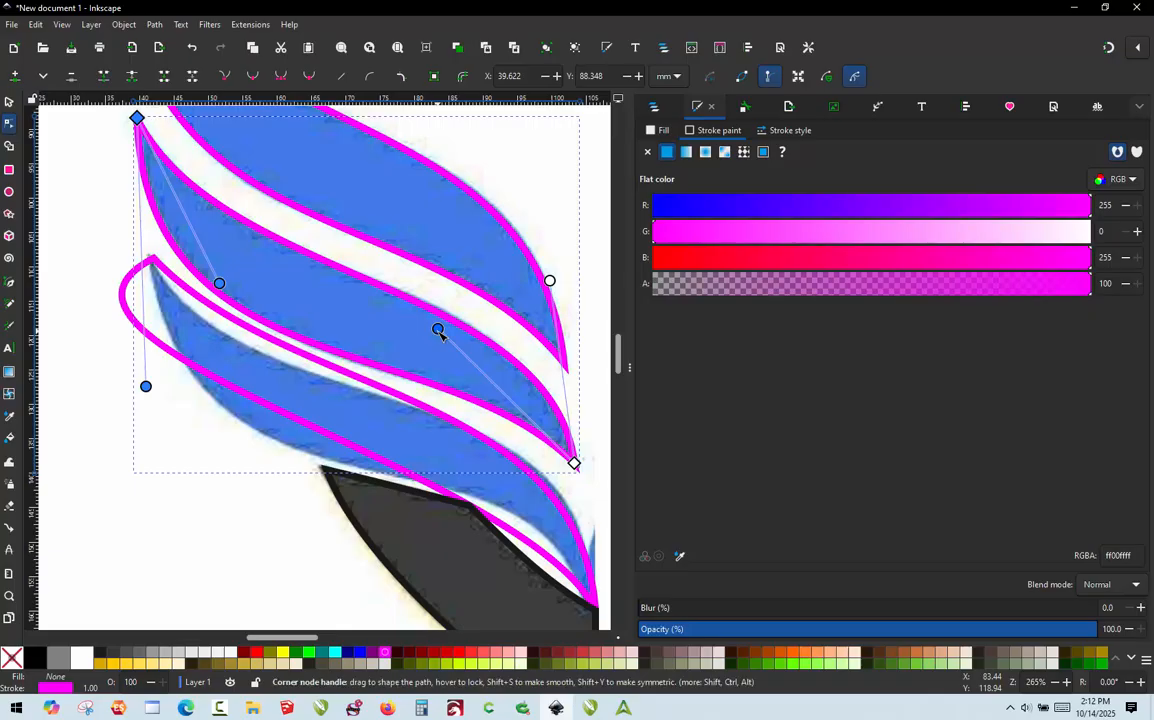
Remove the duplicate node at the third feather's upper-left tip and move the tip node to about X 41.34 mm, Y 108.80 mm
left_click(153, 259)
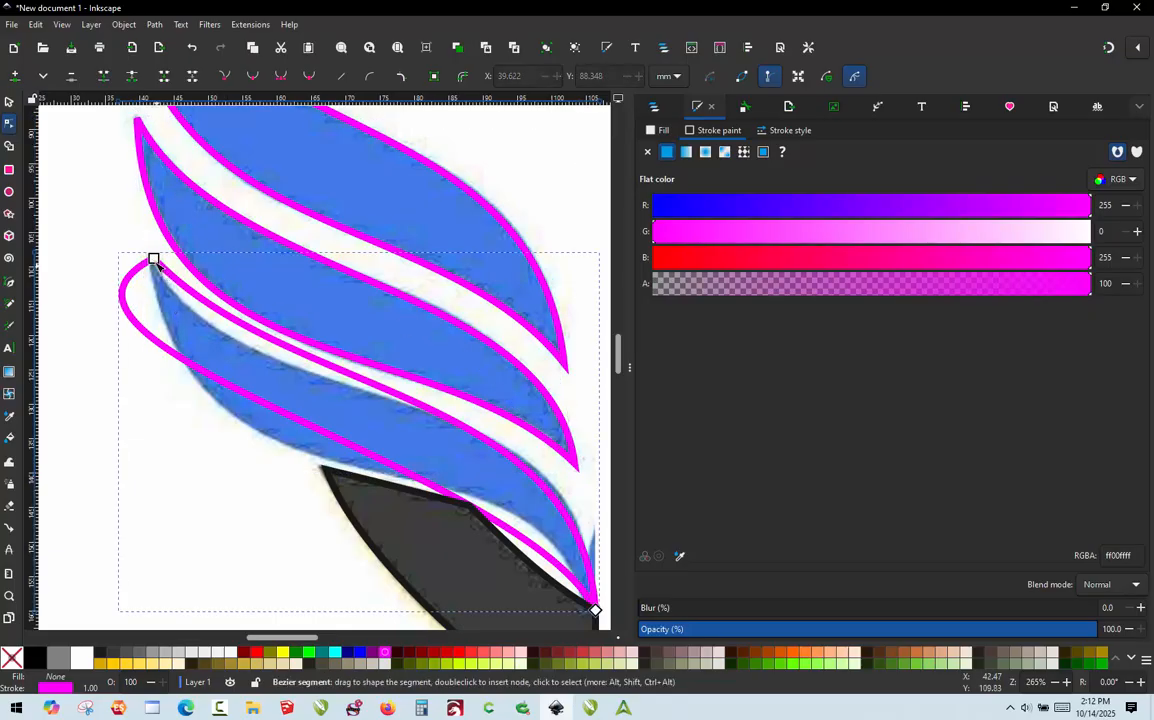
mouse_move(152, 260)
left_mouse_down()
mouse_move(133, 285)
mouse_move(139, 276)
left_mouse_up()
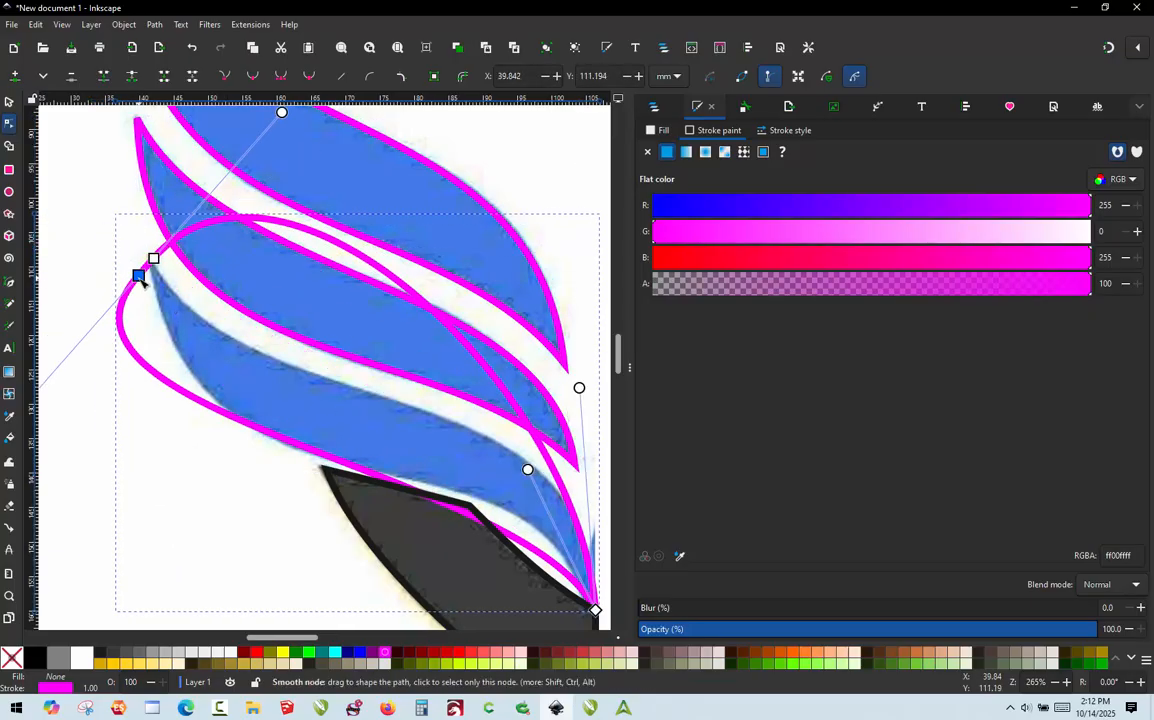
key("ctrl+z")
left_click(156, 261, "ctrl")
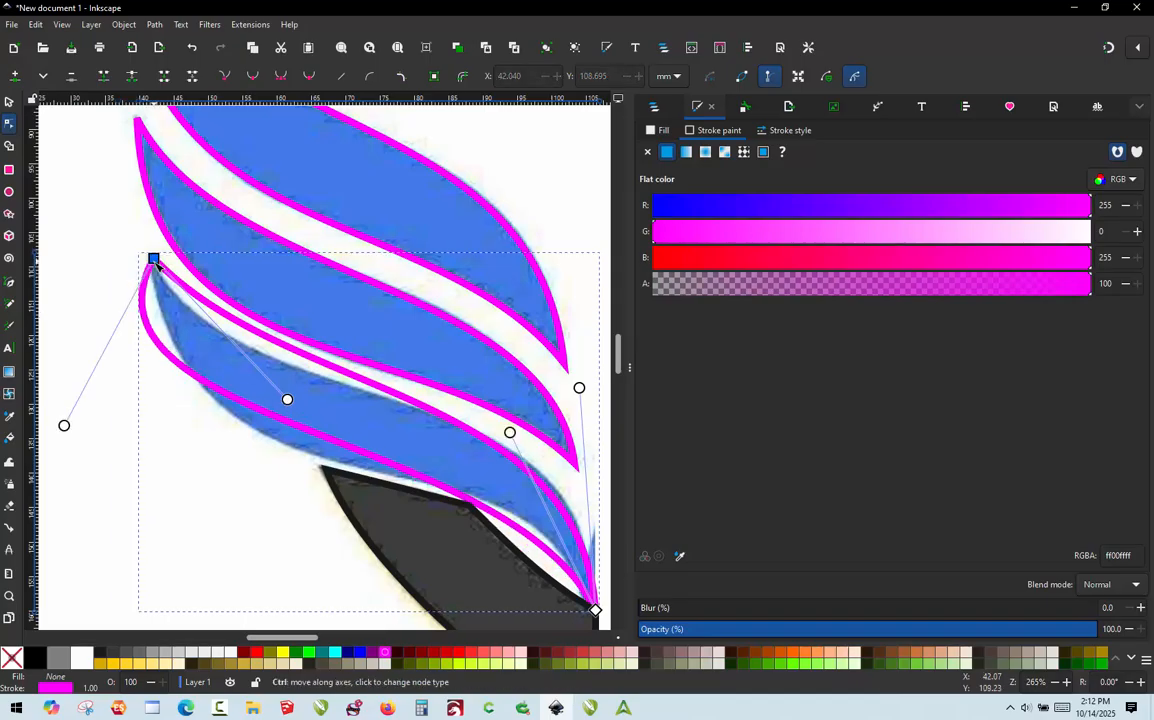
left_click_drag(150, 258, 151, 265)
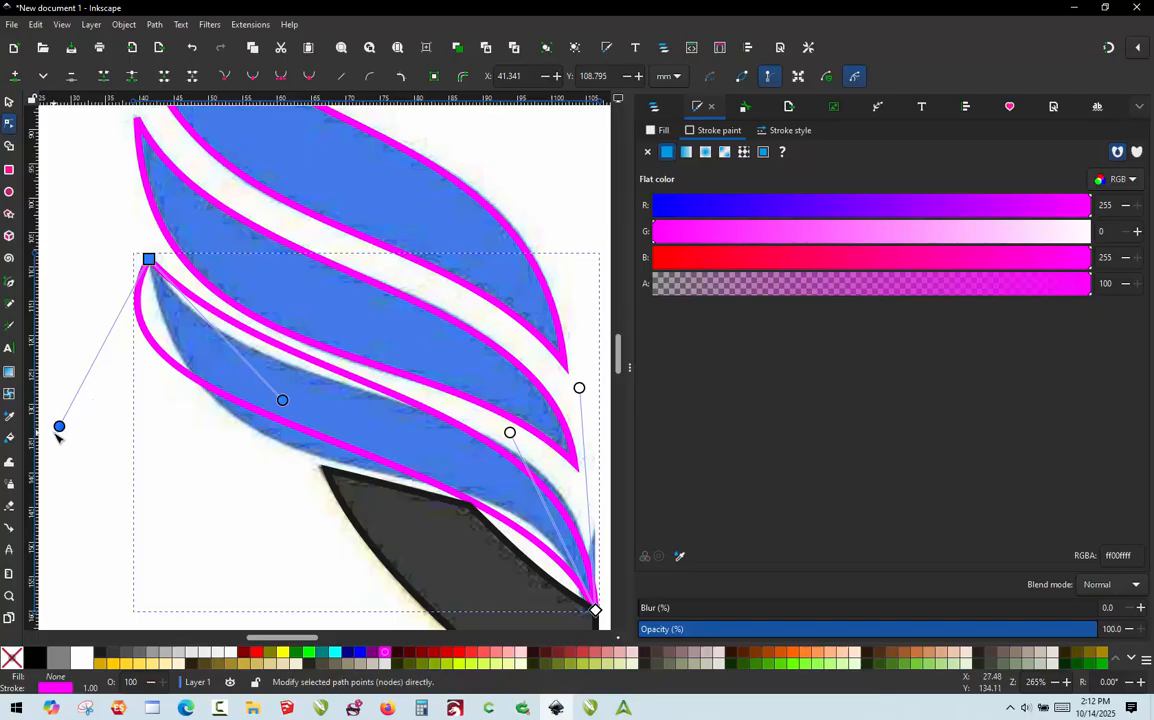
Make the third feather's upper-left tip a corner node and adjust its lower-edge handle to bring the curve toward the image
left_click_drag(59, 426, 119, 487)
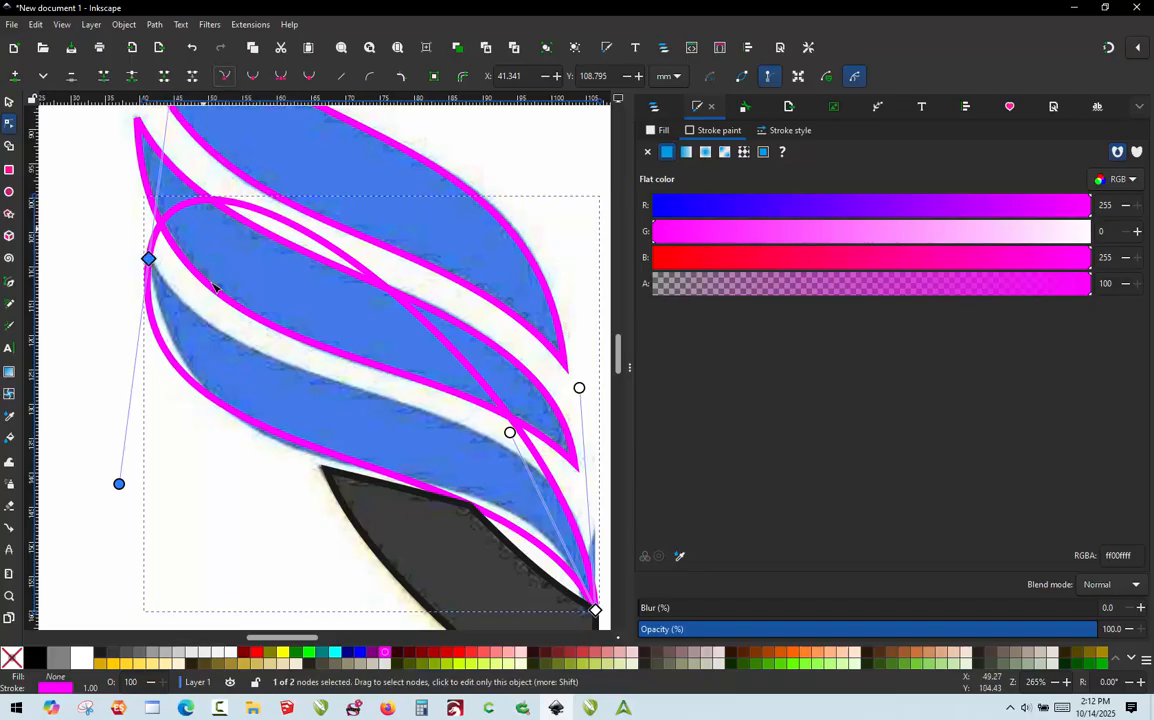
scroll(222, 396, "down", 1)
scroll(137, 337, "up", 1)
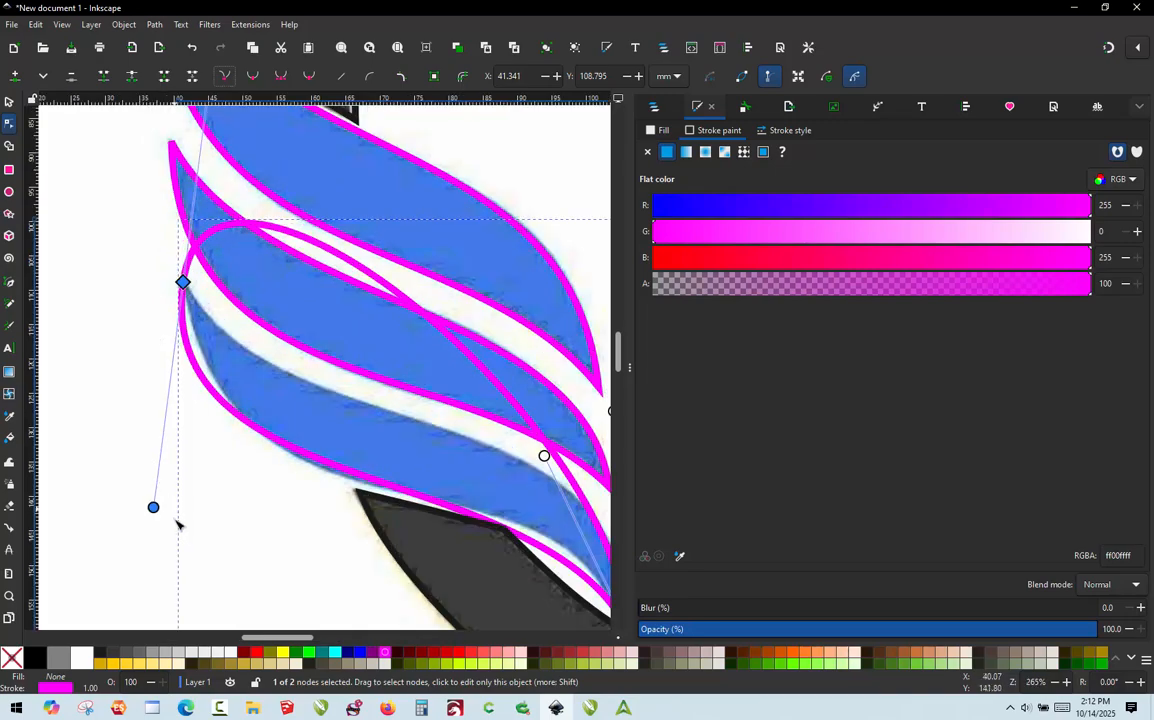
left_click_drag(172, 528, 217, 546)
scroll(252, 410, "down", 1)
scroll(466, 490, "up", 1)
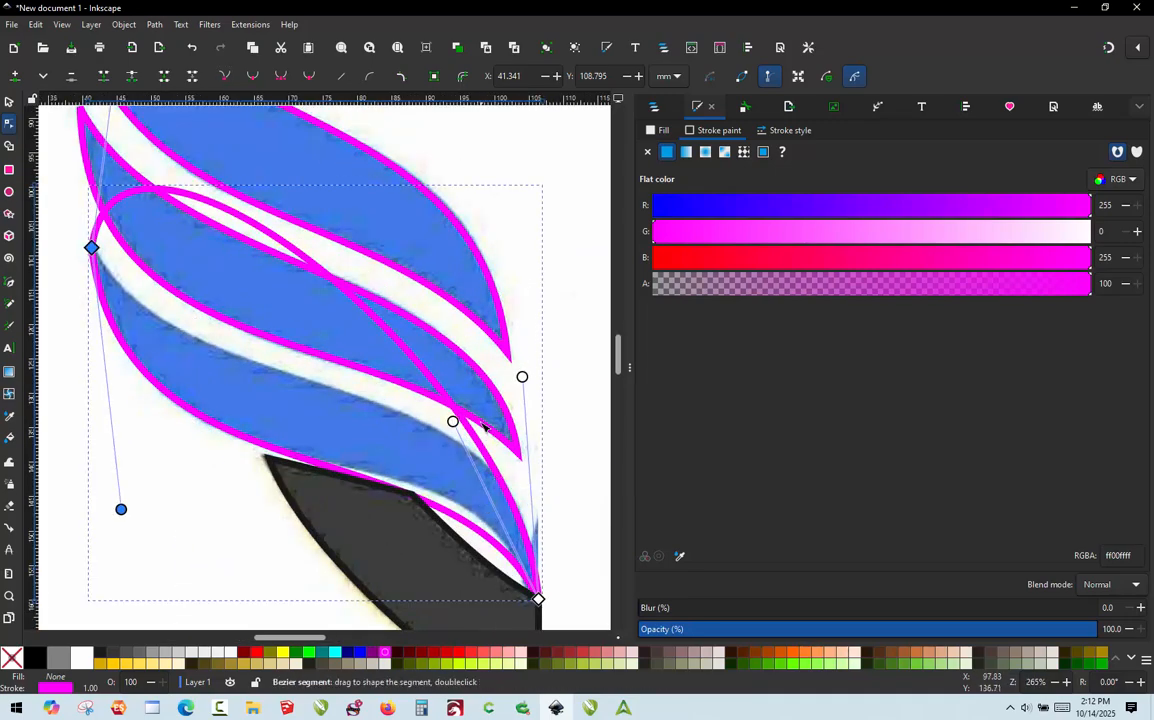
Fine-tune the lower-edge handles at both tips of the third feather so the curve follows the image
left_click_drag(454, 422, 482, 413)
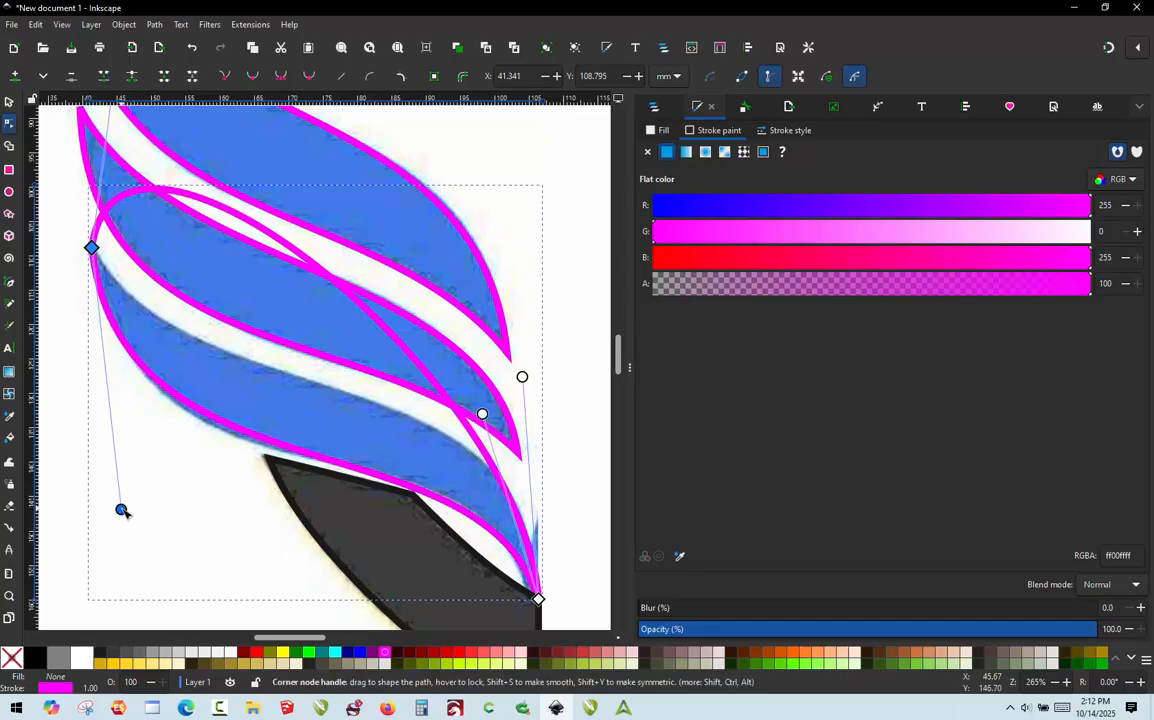
left_click_drag(121, 509, 117, 516)
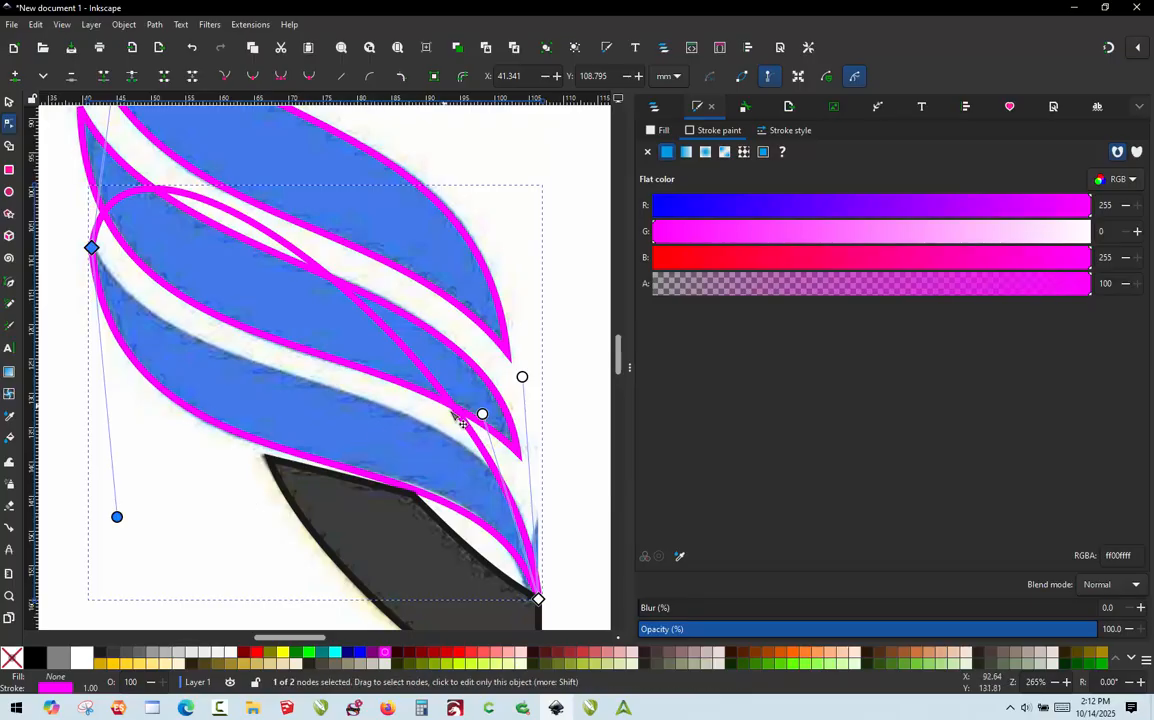
left_click_drag(482, 413, 474, 400)
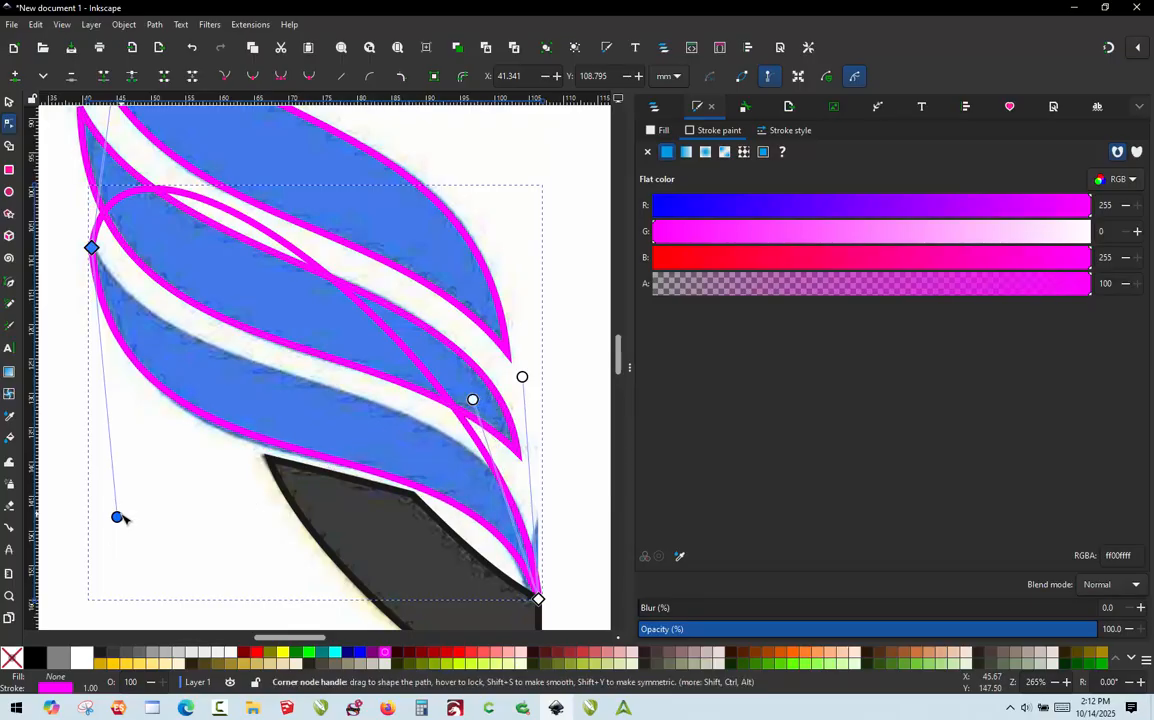
left_click_drag(117, 517, 123, 526)
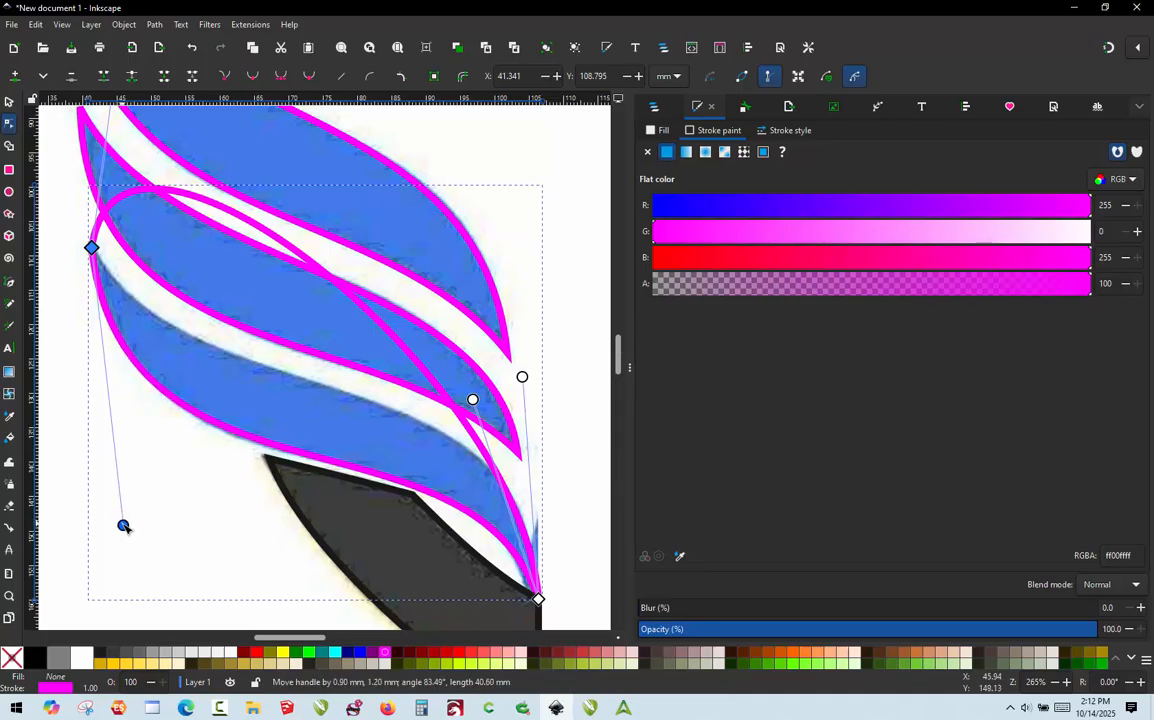
scroll(170, 372, "down", 2)
scroll(142, 245, "up", 2)
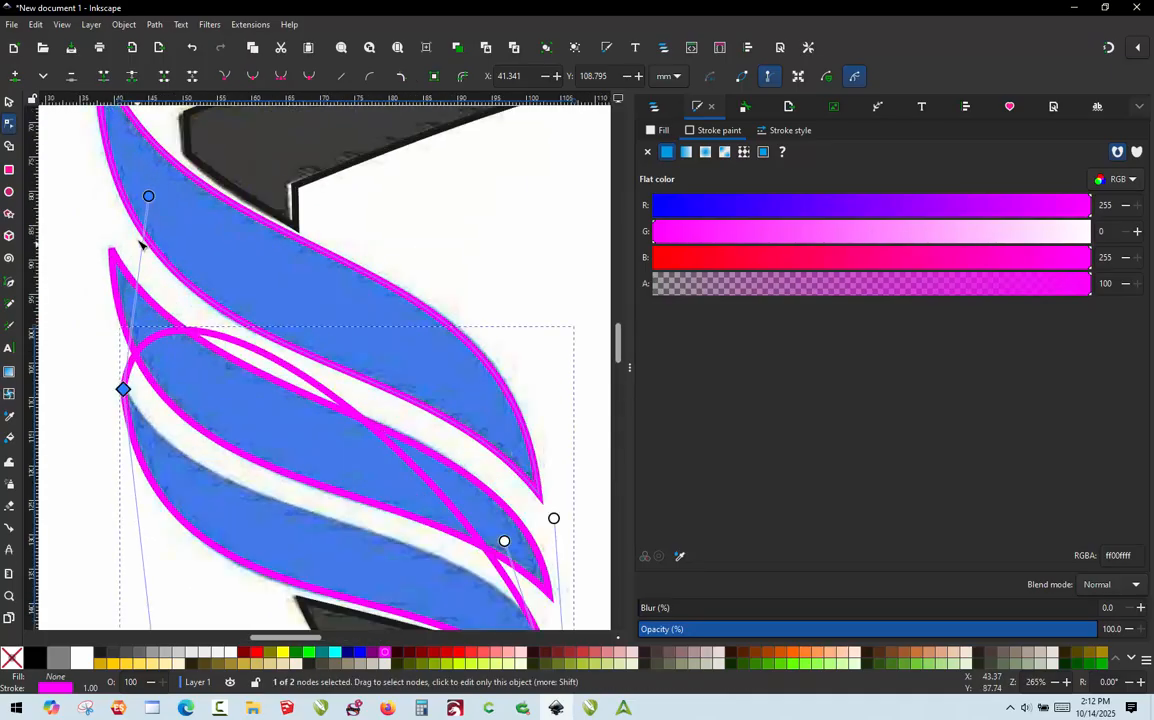
Adjust the third feather's upper-edge handles at both tips and refine the upper-left tip's handles so both edges follow the image
left_click_drag(151, 202, 196, 538)
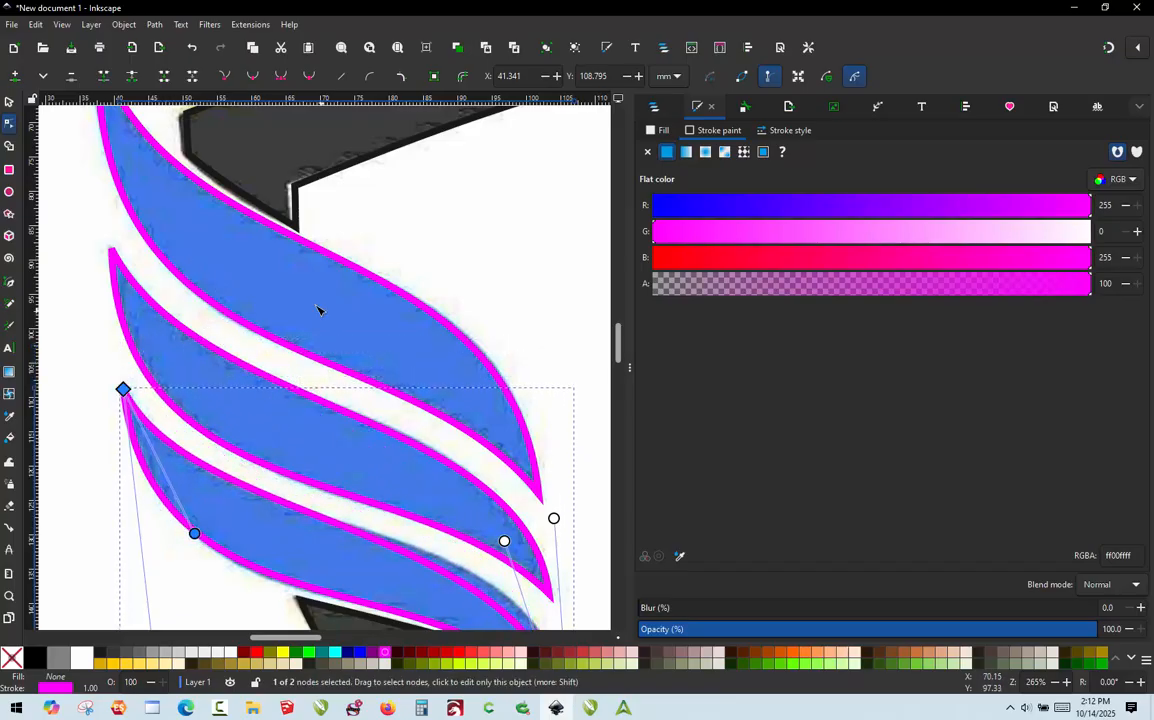
scroll(319, 309, "down", 2)
scroll(437, 531, "up", 2)
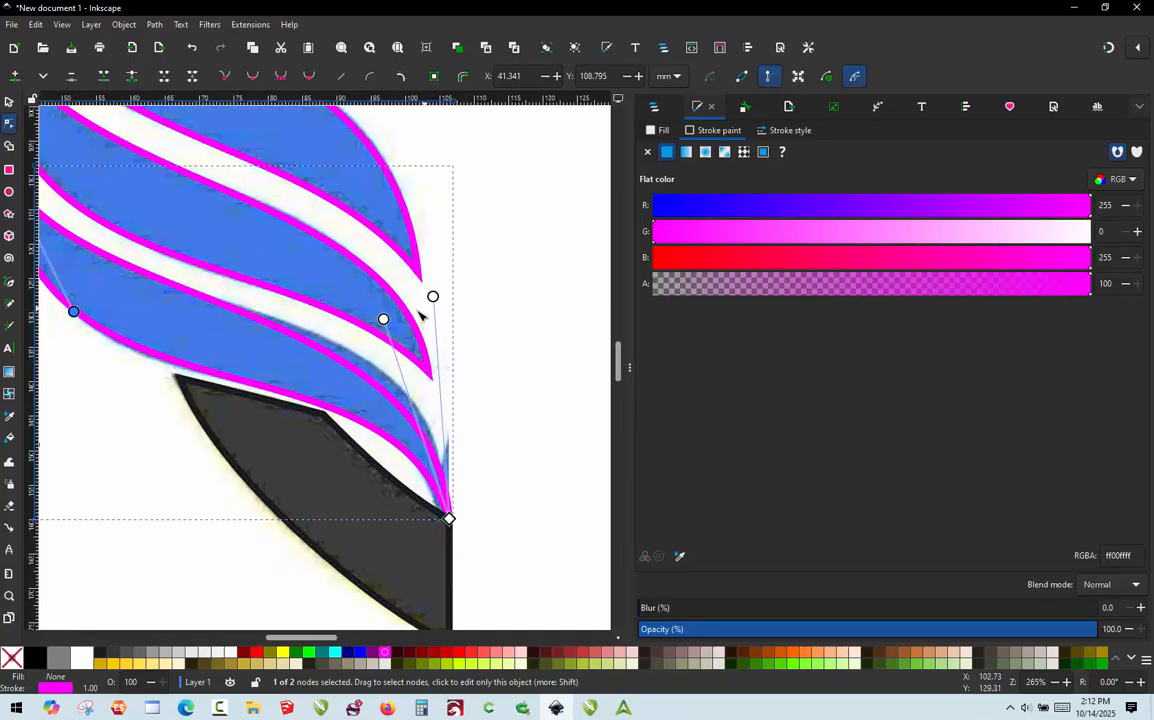
left_click_drag(384, 321, 453, 284)
key("ctrl+z")
scroll(452, 350, "down", 1)
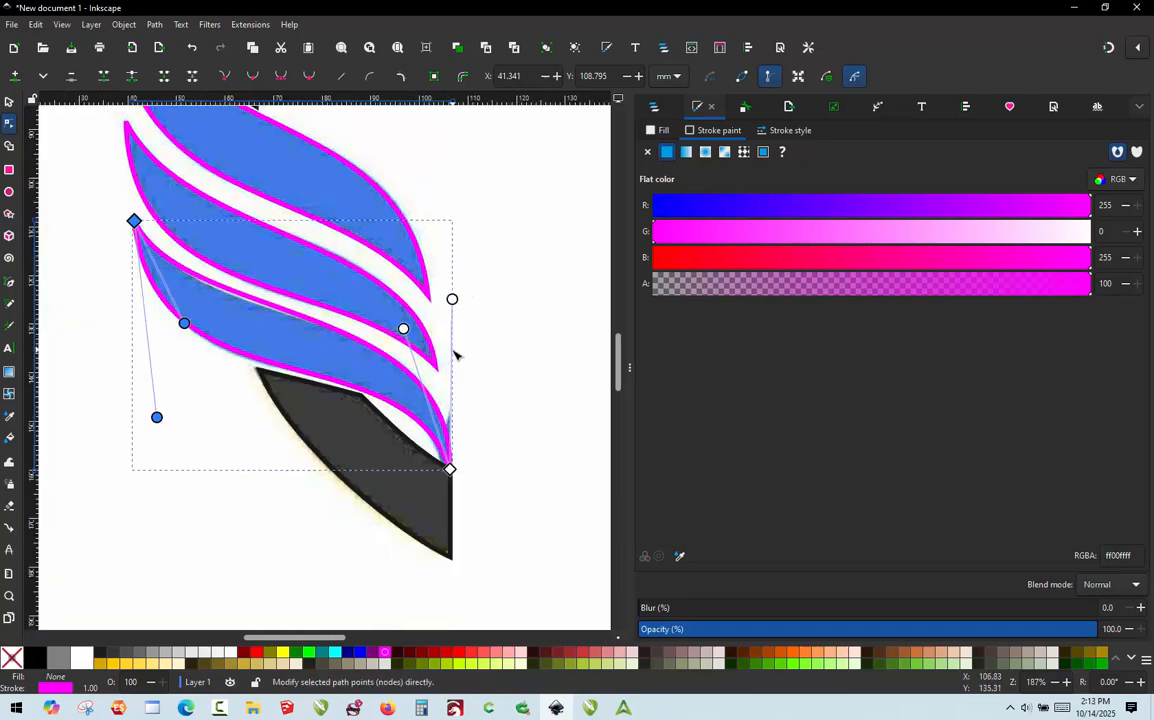
scroll(226, 325, "up", 1)
left_click_drag(165, 323, 167, 331)
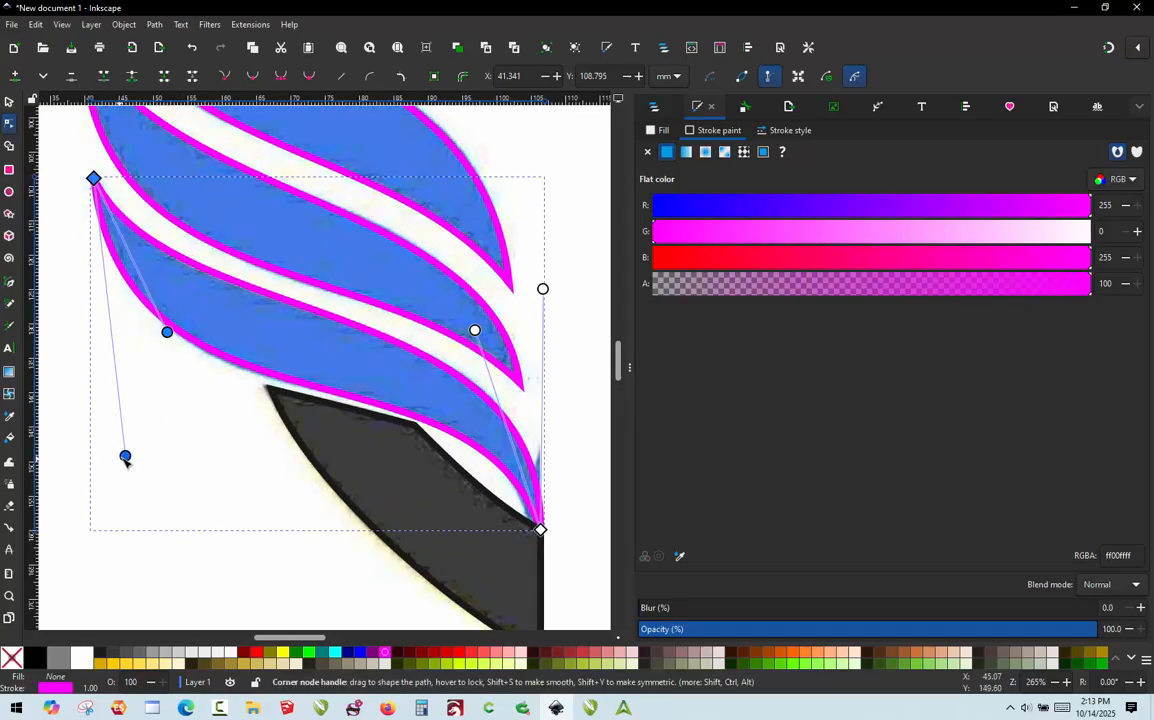
left_click_drag(127, 460, 124, 465)
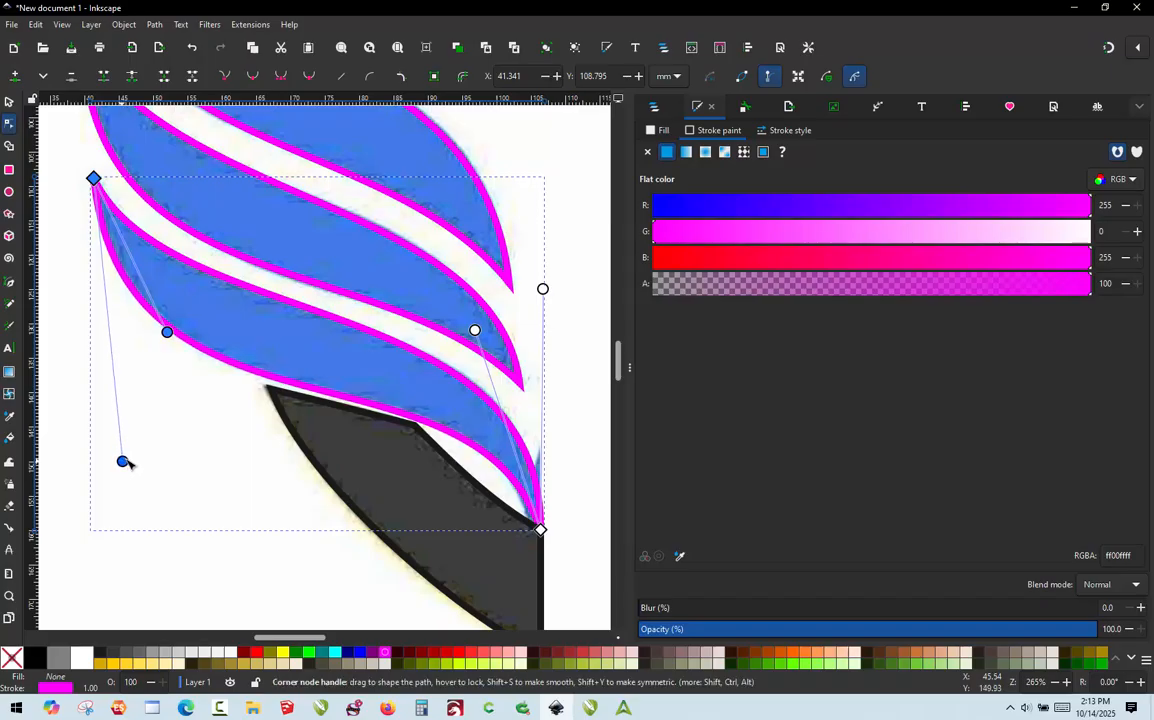
Move the third feather's lower-right tip node to about X 106.28 mm, Y 158.88 mm, matching the image's tip
key("minus")
key("minus")
scroll(474, 418, "up", 4)
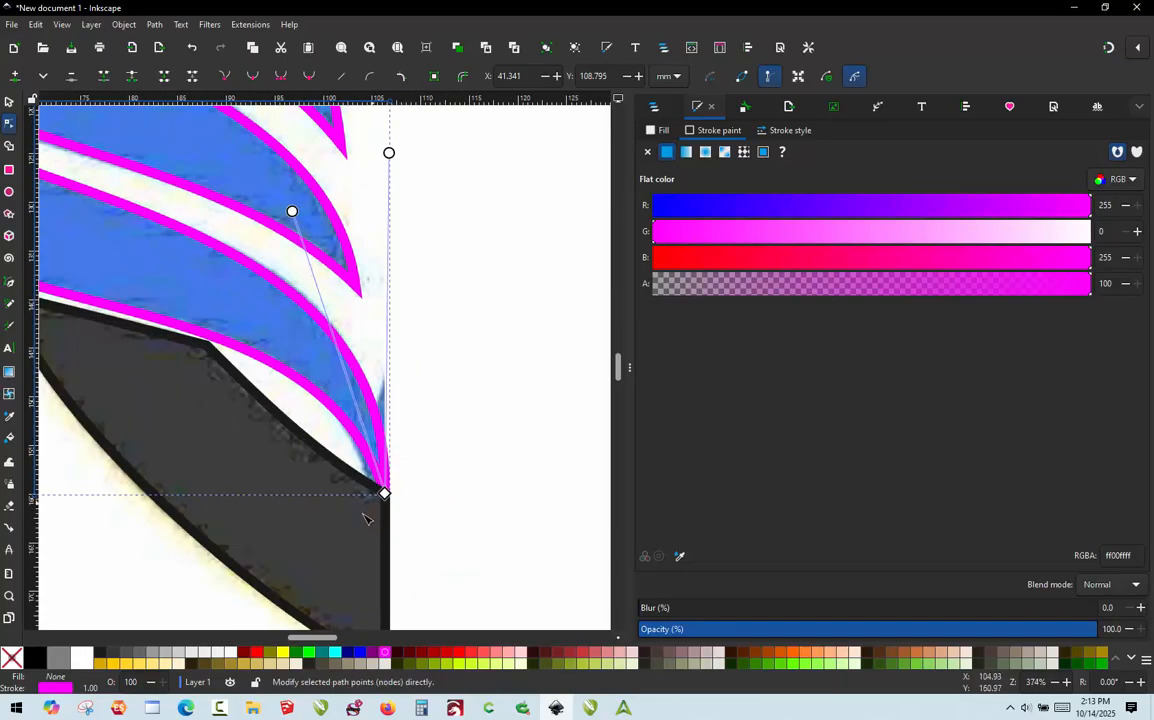
mouse_move(400, 480)
left_mouse_down()
mouse_move(392, 452)
mouse_move(391, 477)
mouse_move(402, 469)
left_mouse_up()
scroll(475, 525, "down", 3)
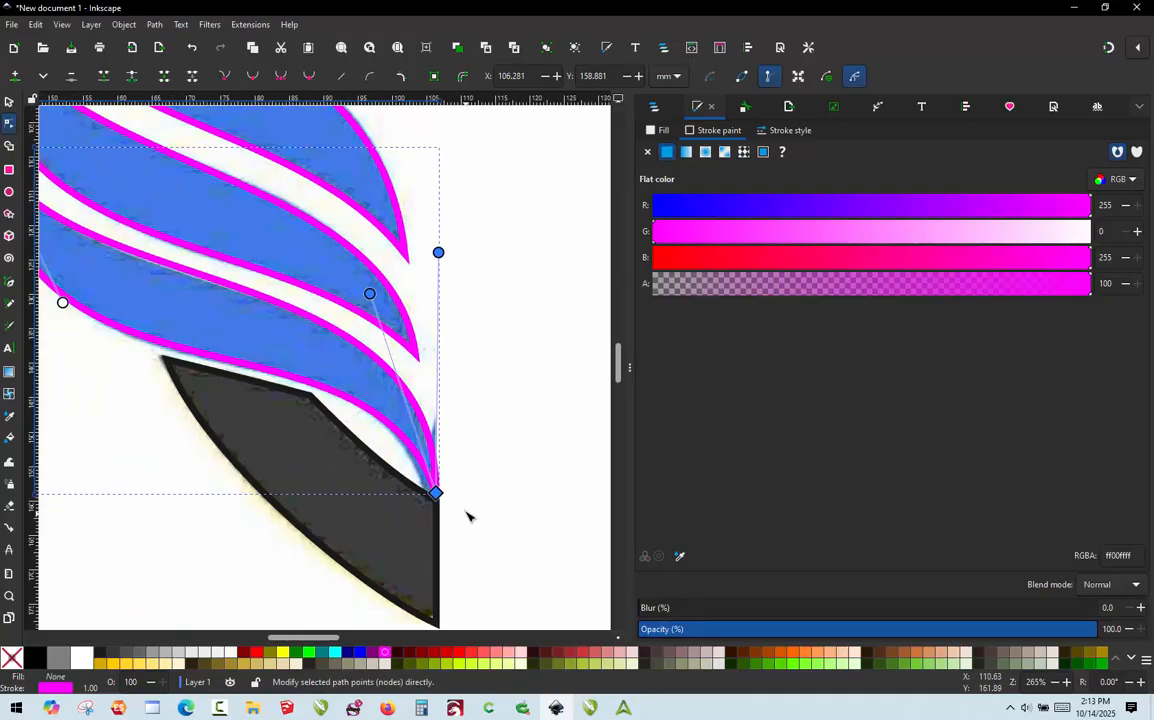
scroll(255, 307, "down", 1)
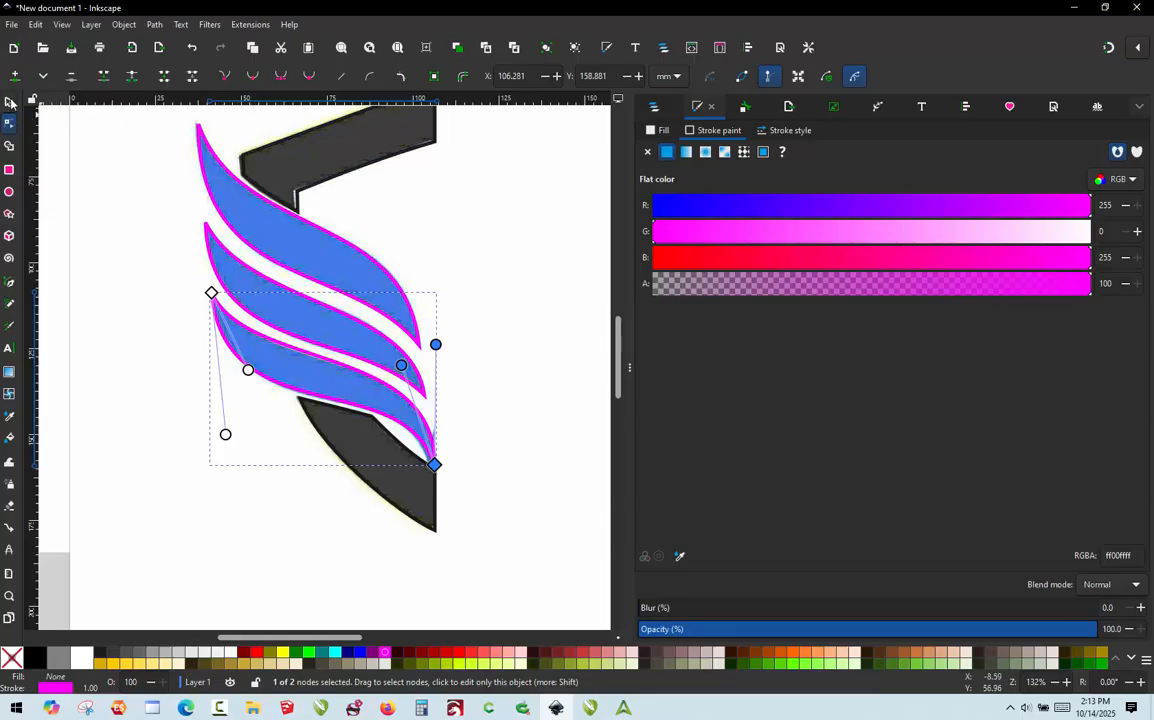
Select the five traced outlines without the image and move them beside it to about X 4.61 in, Y 2.49 in
left_click(9, 102)
left_click(72, 228)
scroll(227, 381, "down", 1)
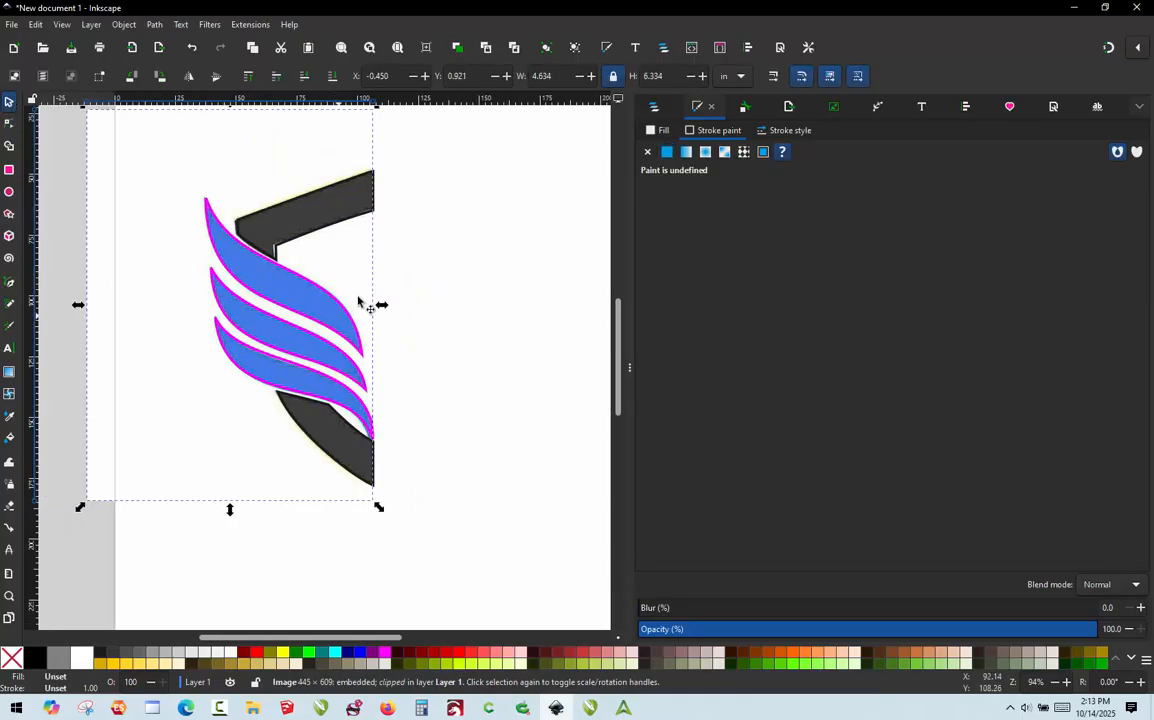
left_click(436, 152)
mouse_move(436, 150)
left_mouse_down()
mouse_move(175, 479)
mouse_move(134, 587)
mouse_move(165, 507)
left_mouse_up()
scroll(165, 507, "down", 1)
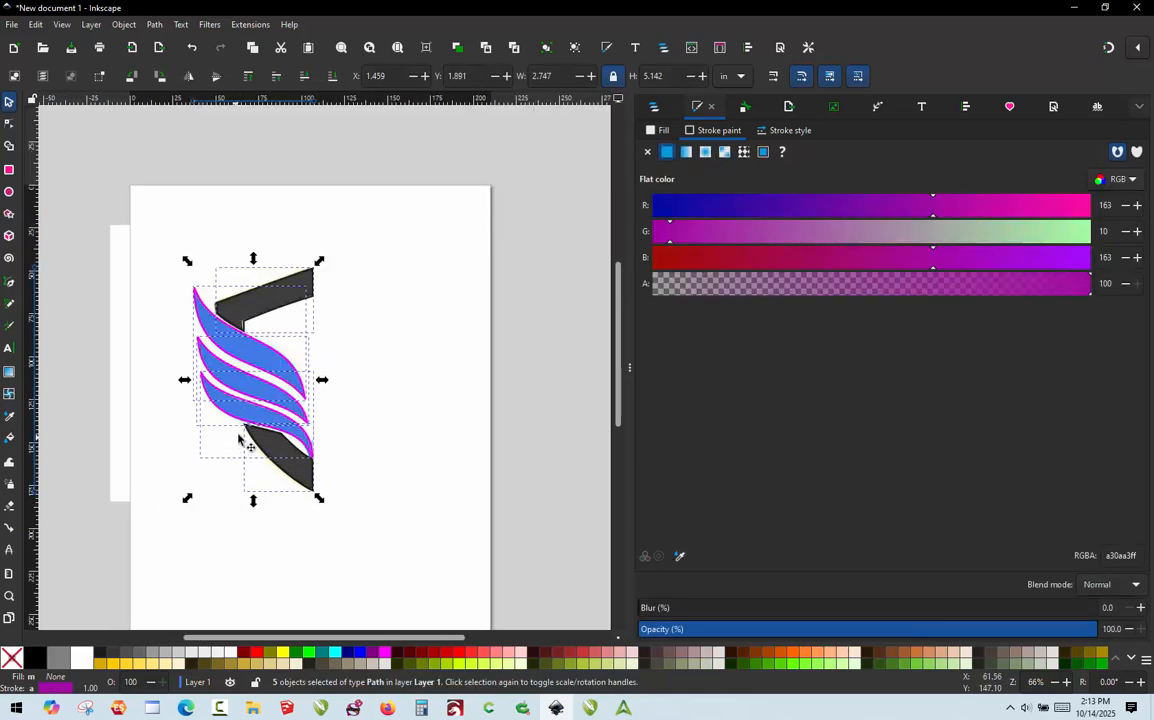
left_click_drag(271, 378, 408, 405)
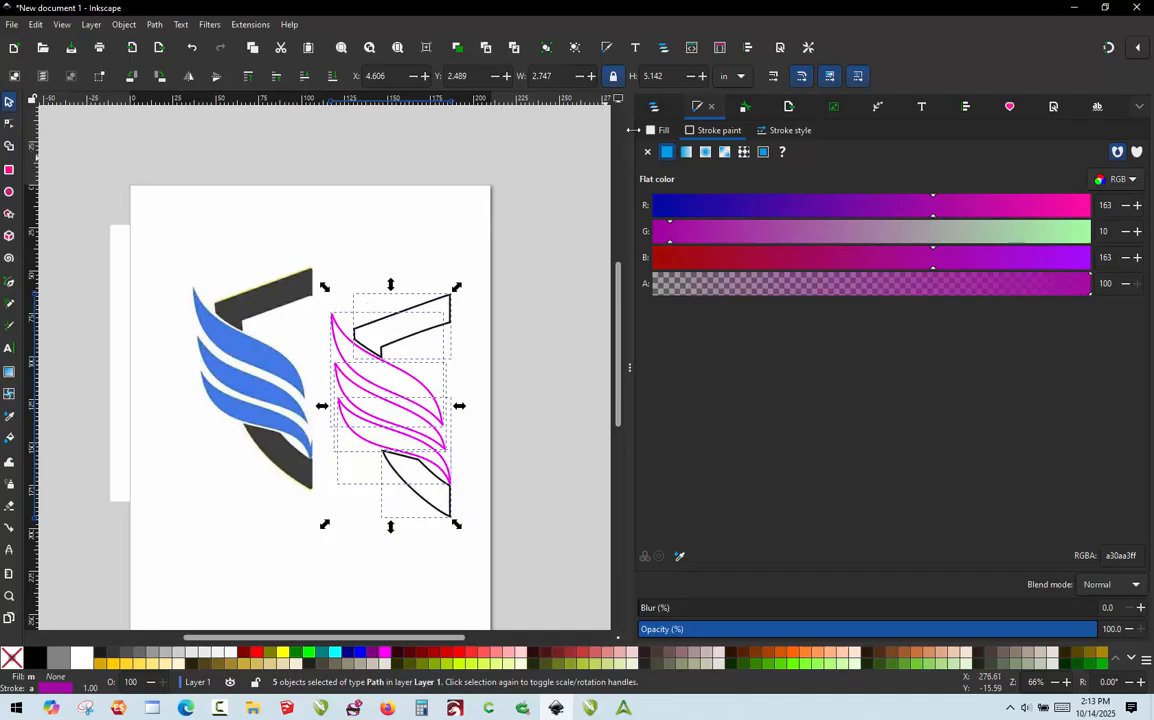
Duplicate the five outlines, flip the copy horizontally and move it to about X 8.07 in, Y 2.54 in
left_click(664, 105)
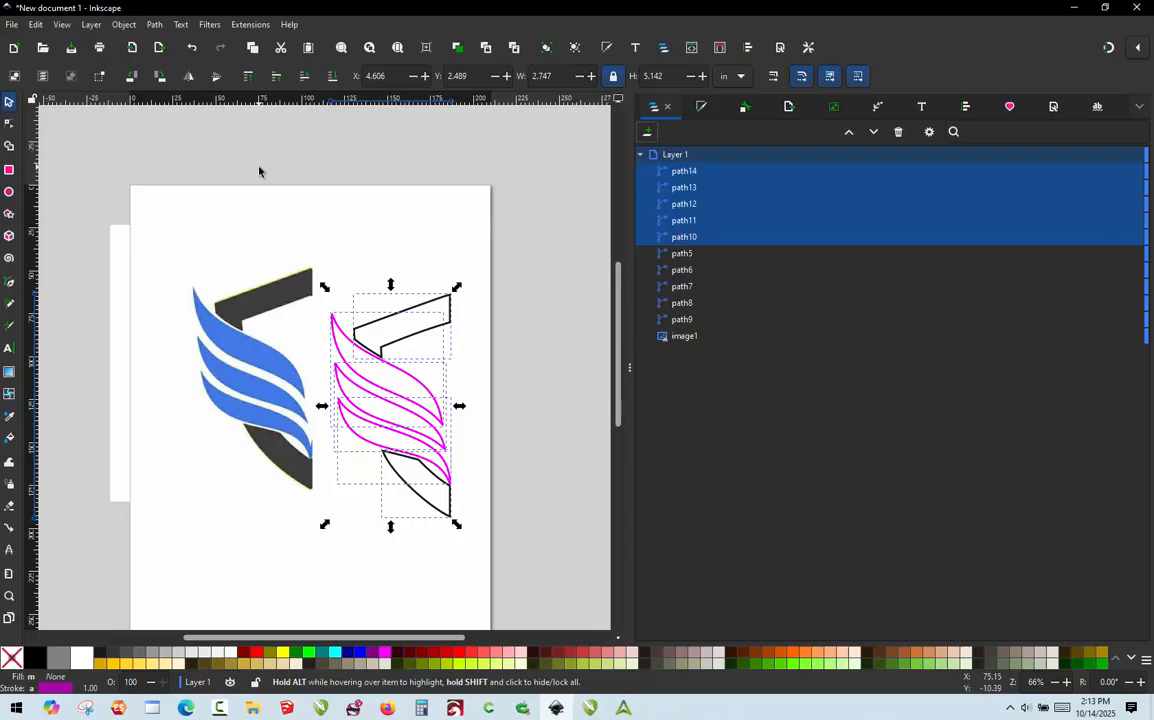
left_click(188, 76)
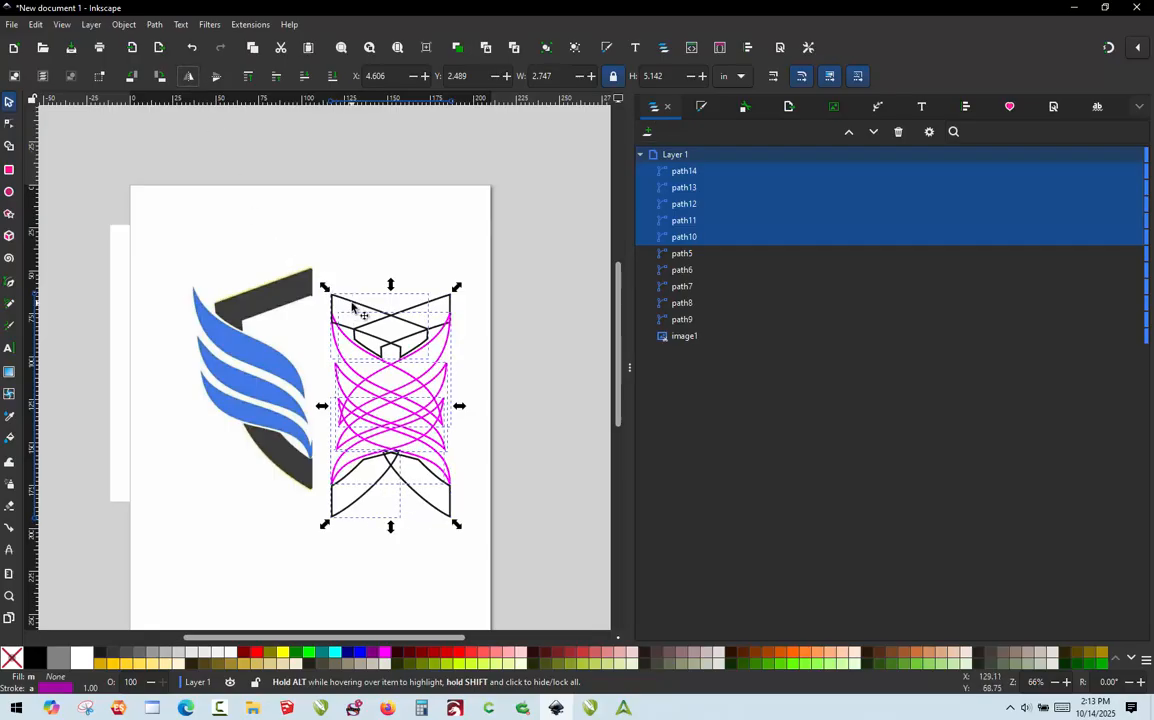
left_click_drag(368, 311, 519, 303)
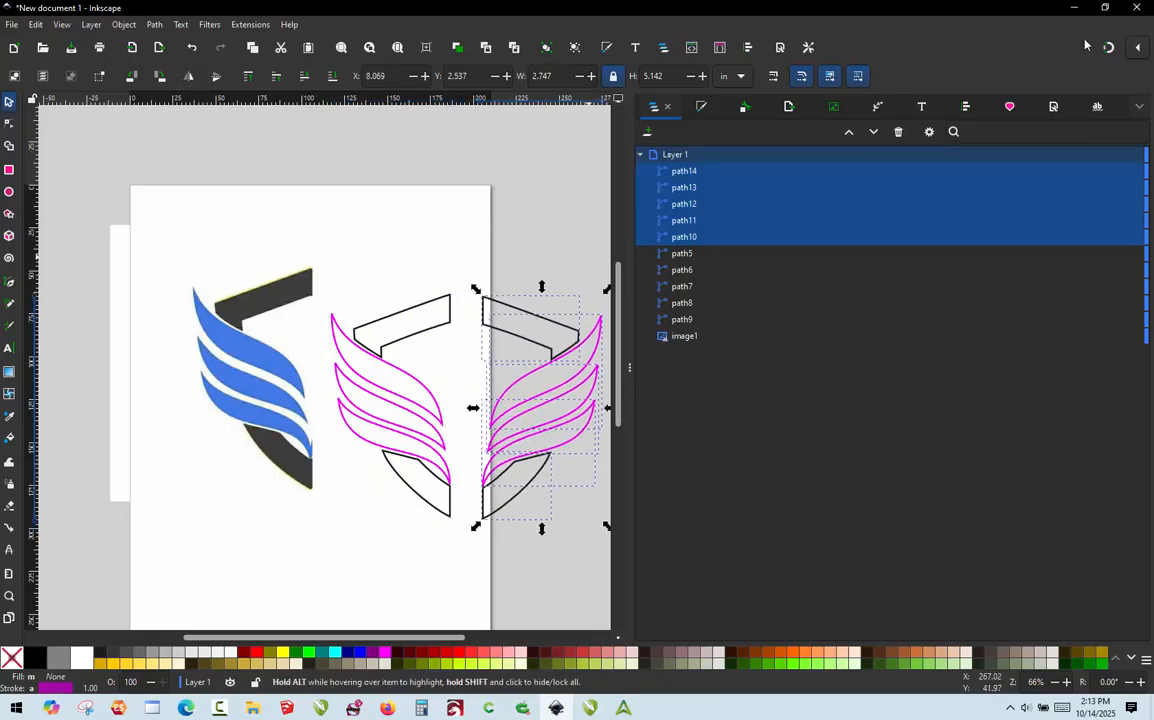
Try to snap the mirrored copy against the original outlines at X 7.353 in, Y 2.489 in, and inspect the joint
scroll(489, 330, "up", 2, "ctrl")
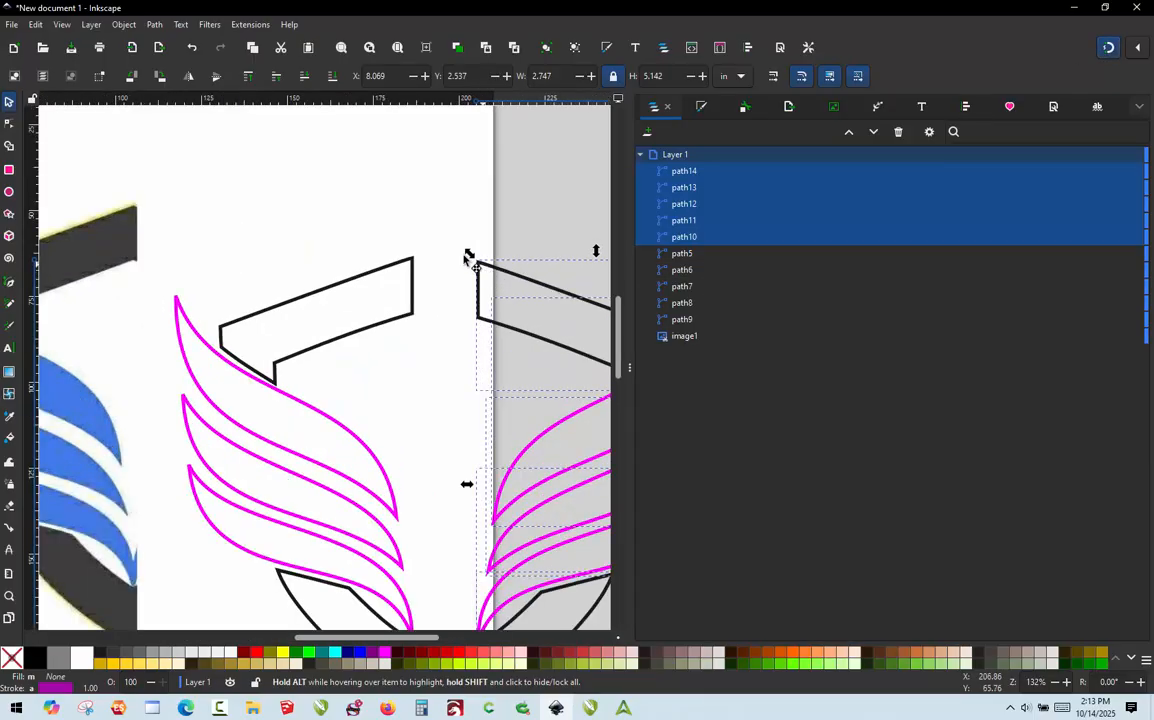
left_click_drag(466, 252, 414, 256)
scroll(395, 262, "up", 7, "ctrl")
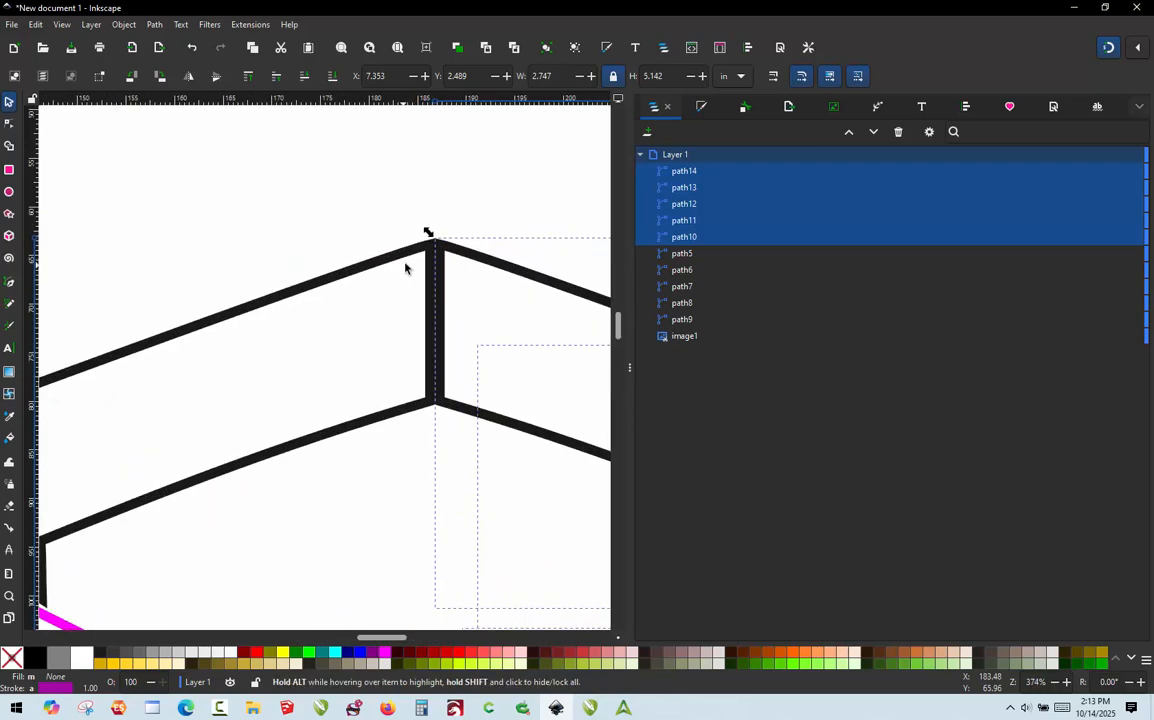
mouse_move(464, 224)
left_mouse_down()
mouse_move(498, 206)
mouse_move(457, 212)
left_mouse_up()
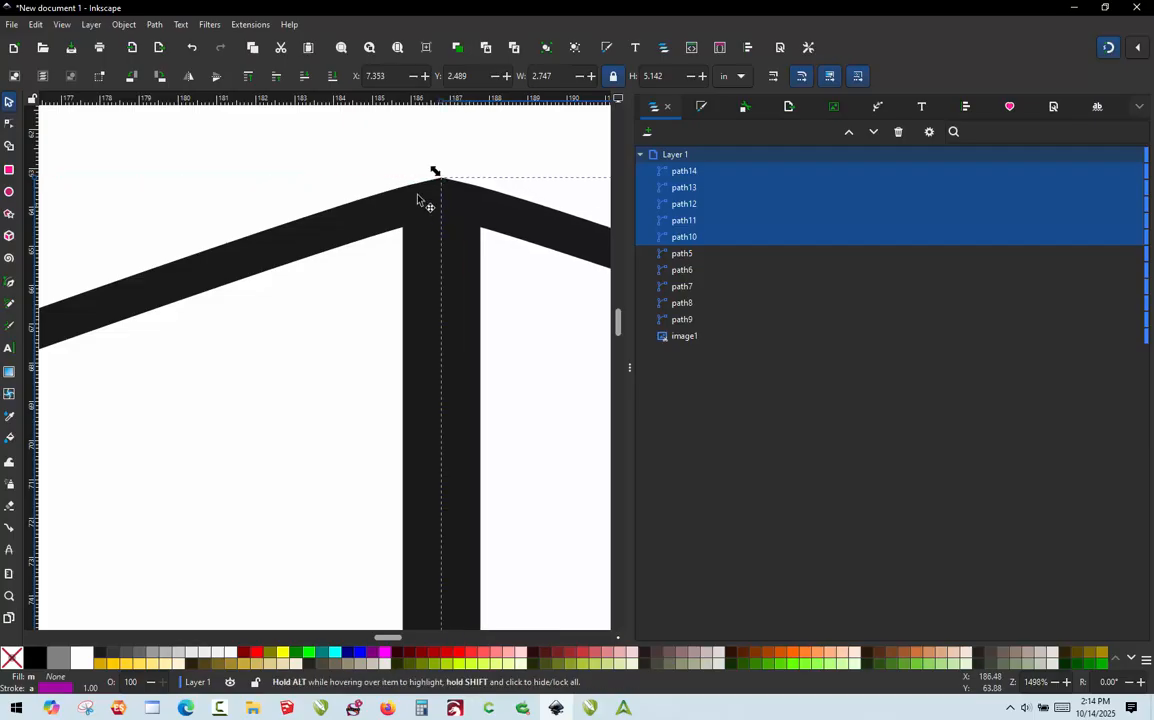
scroll(415, 184, "down", 4, "ctrl")
scroll(420, 192, "up", 3, "ctrl")
scroll(420, 194, "up", 3, "ctrl")
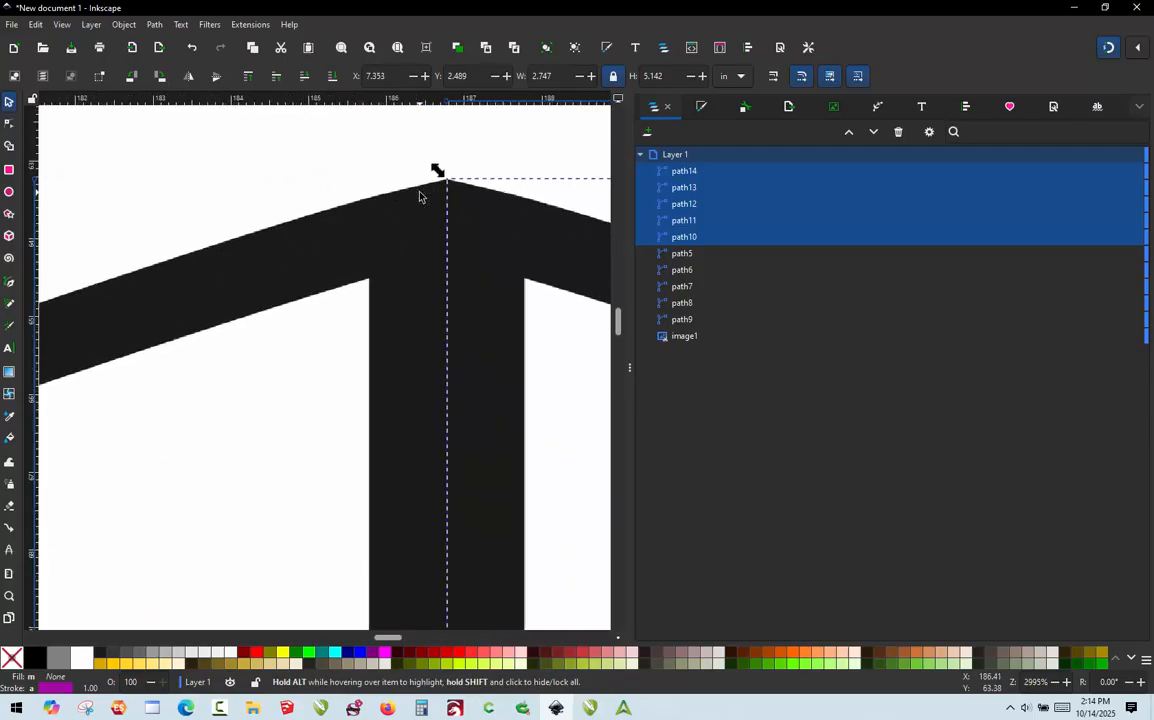
Select all nodes of the mirrored outlines and snap the copy's upper inner corner node onto the original half's matching corner
key("n")
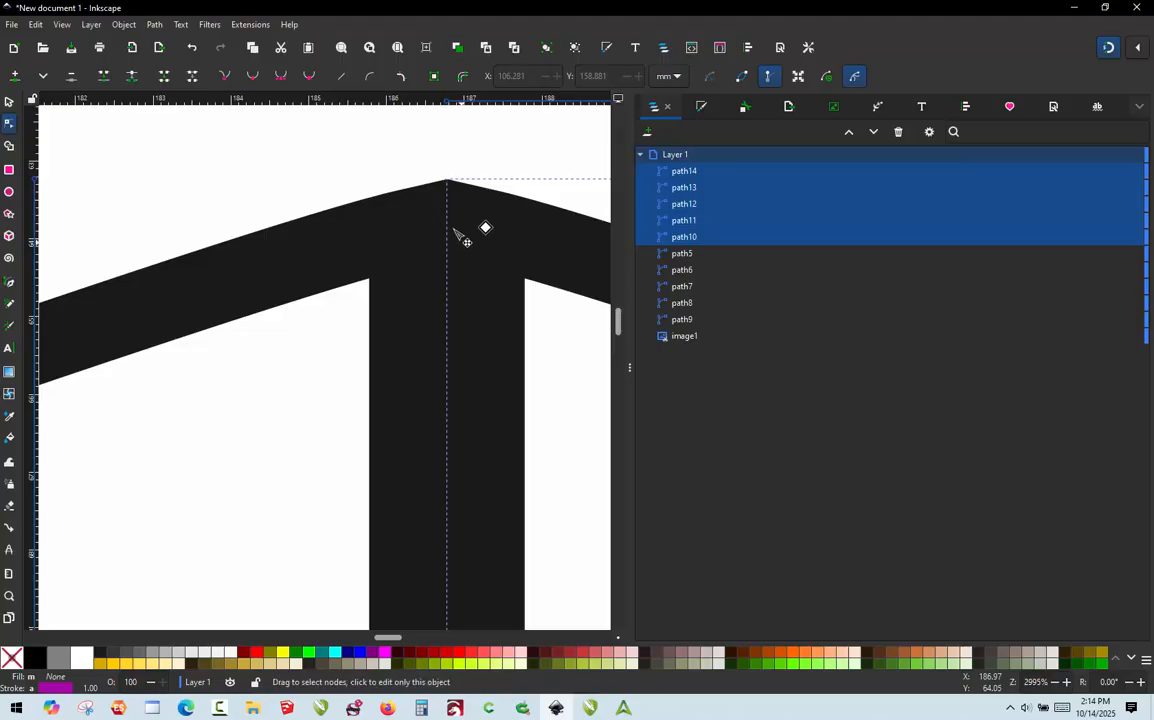
scroll(462, 238, "down", 3, "ctrl")
scroll(424, 192, "down", 9, "ctrl")
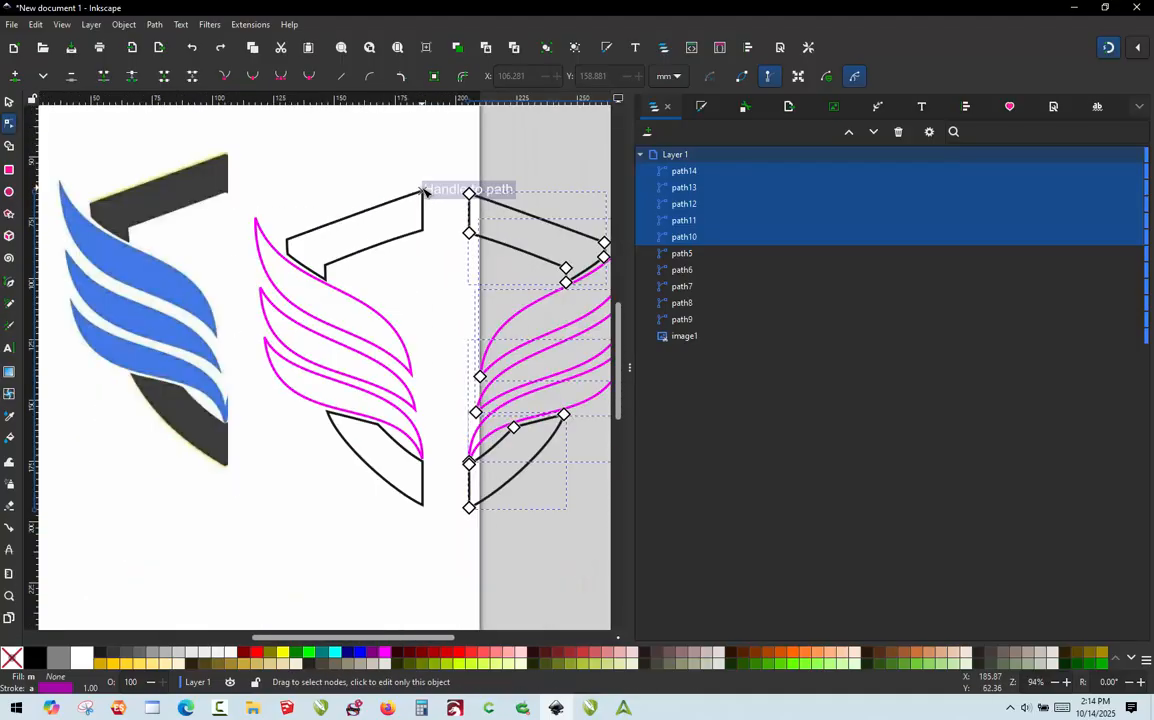
scroll(425, 190, "up", 3, "ctrl")
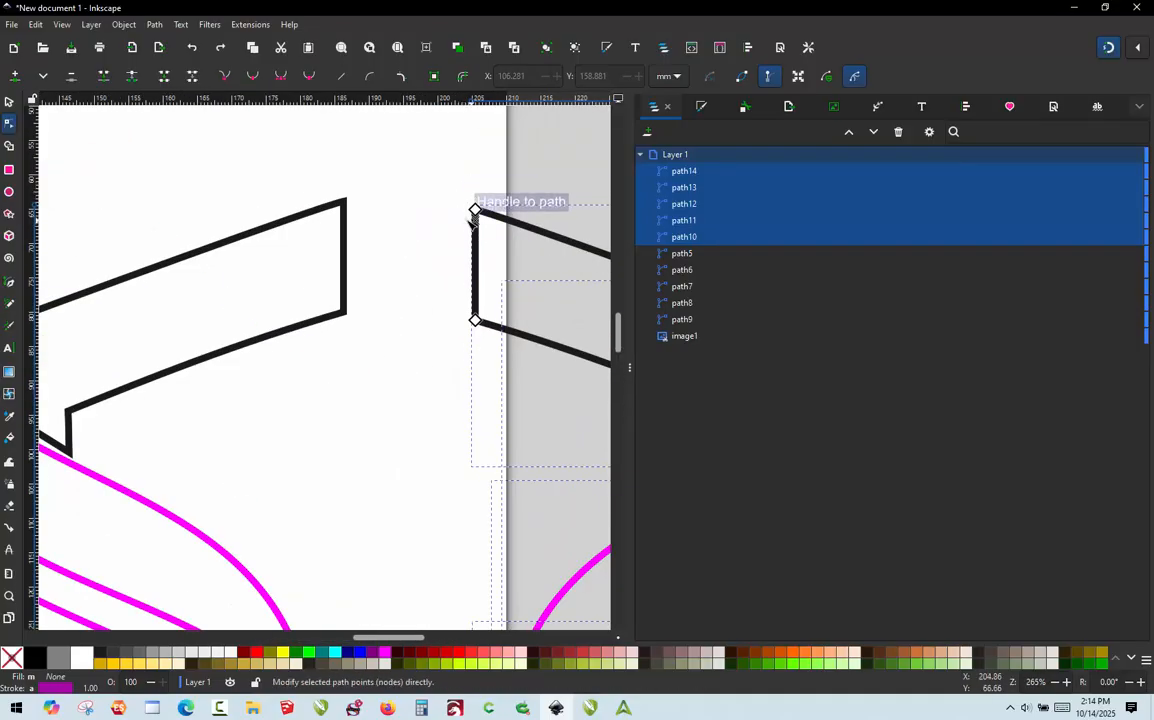
left_click_drag(472, 220, 365, 195)
scroll(470, 190, "down", 3, "ctrl")
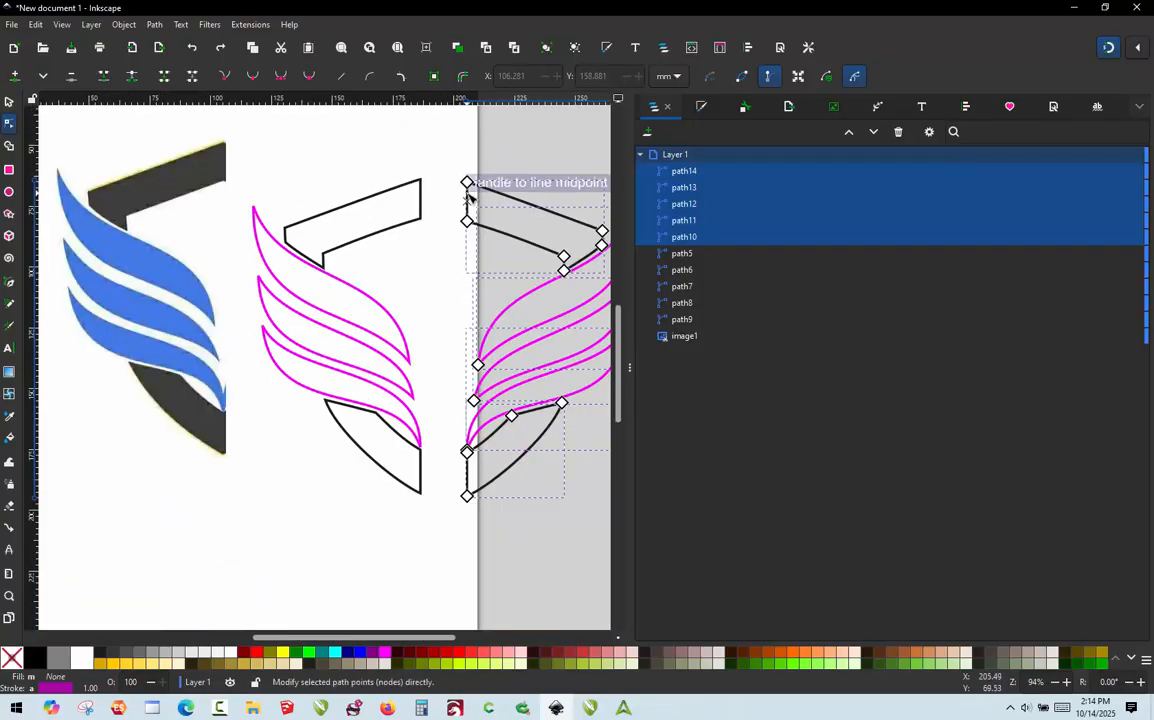
left_click_drag(468, 195, 567, 384)
scroll(423, 166, "down", 2, "ctrl")
left_click(435, 158)
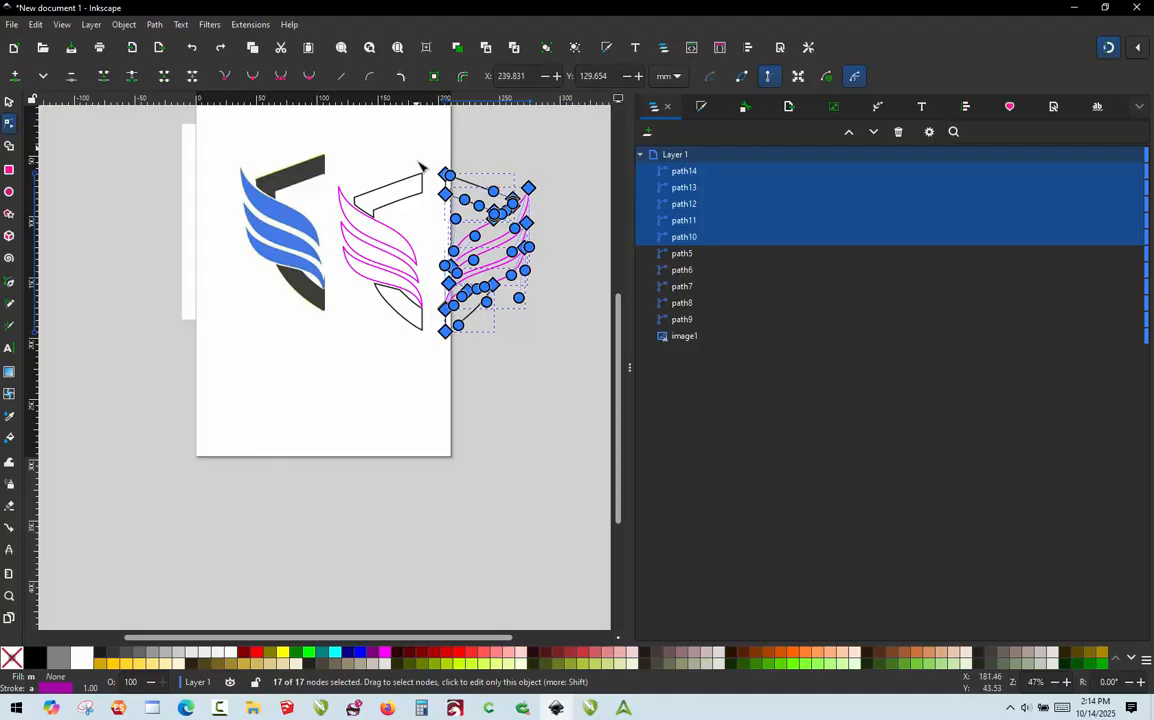
scroll(420, 167, "up", 3, "ctrl")
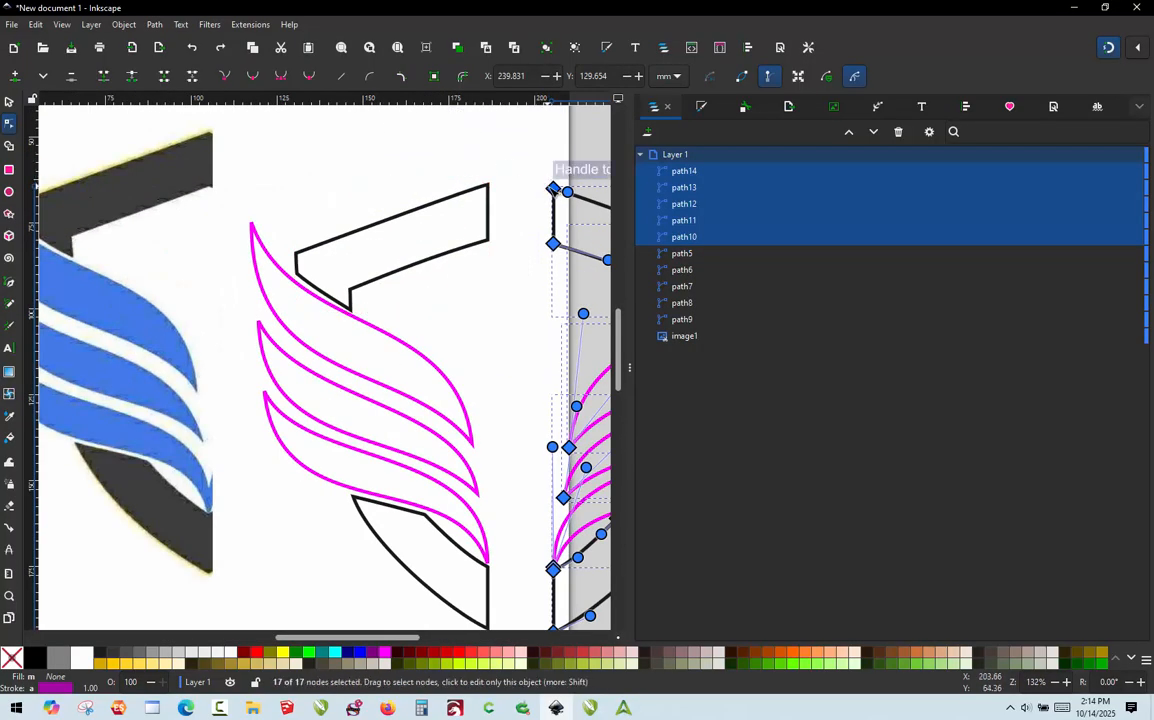
left_click_drag(553, 188, 488, 183)
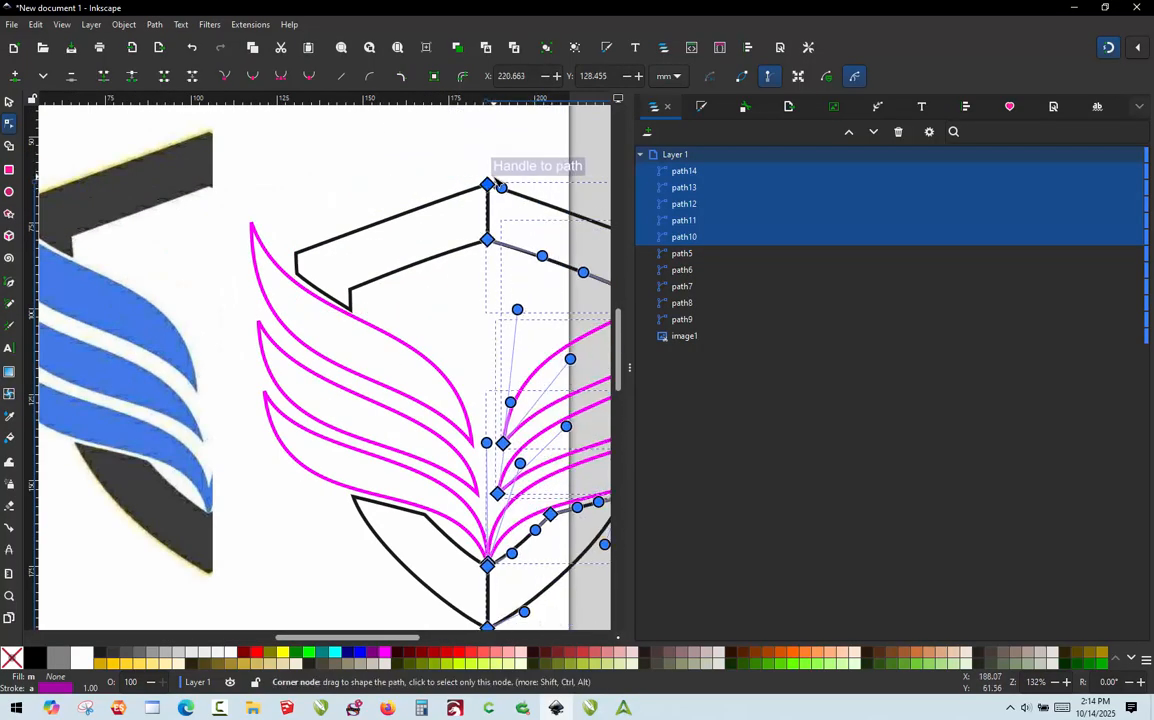
scroll(443, 175, "up", 3, "ctrl")
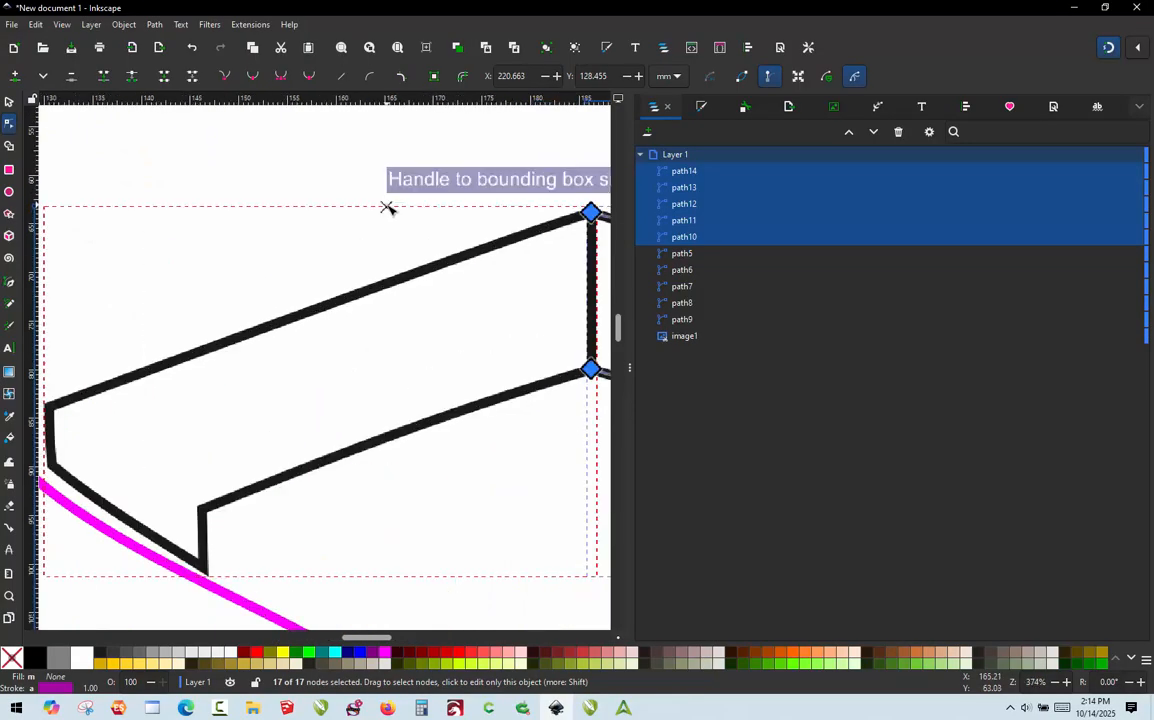
scroll(353, 224, "down", 3, "ctrl")
scroll(353, 250, "up", 7, "ctrl")
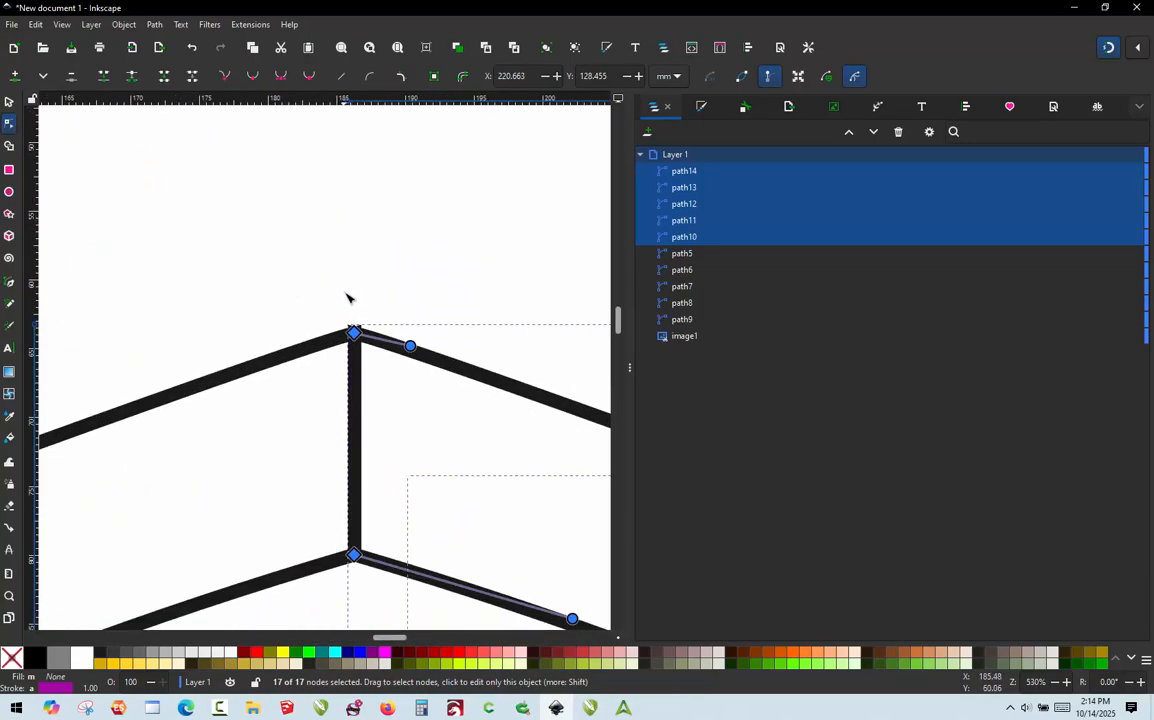
left_click_drag(433, 381, 528, 357)
key("ctrl+z")
scroll(325, 252, "down", 5, "ctrl")
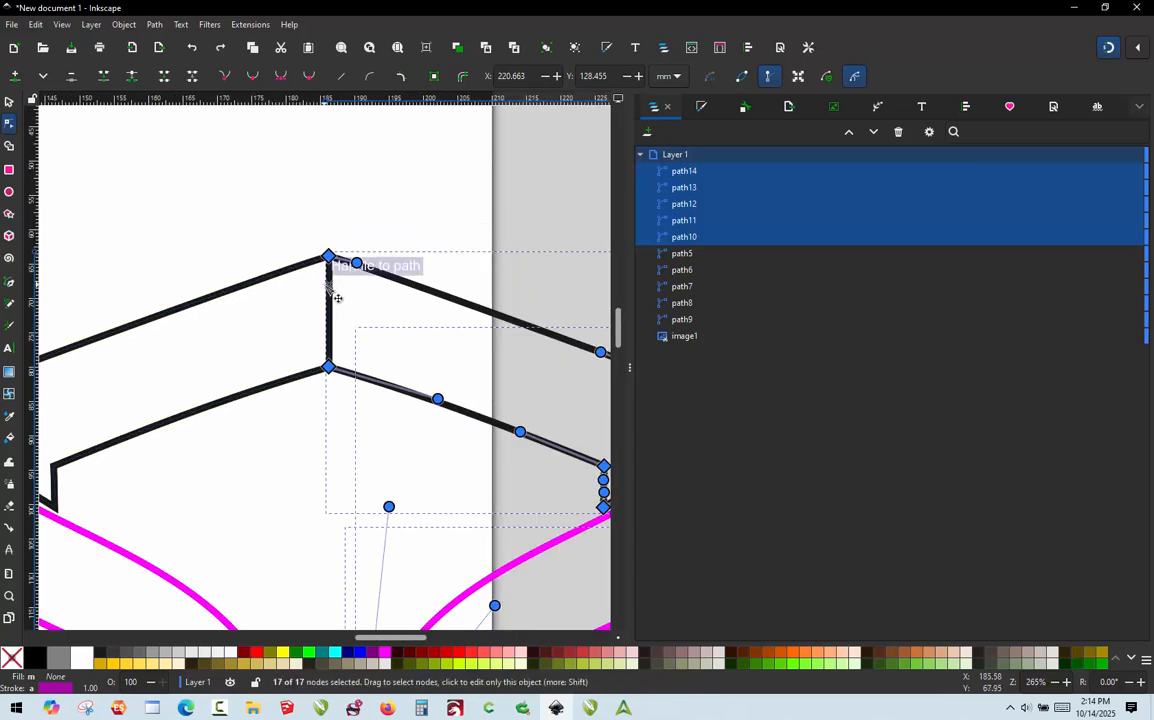
Move the mirrored outlines away from the original half, and snap them back against it at X 7.314 in, Y 2.489 in
left_click(8, 102)
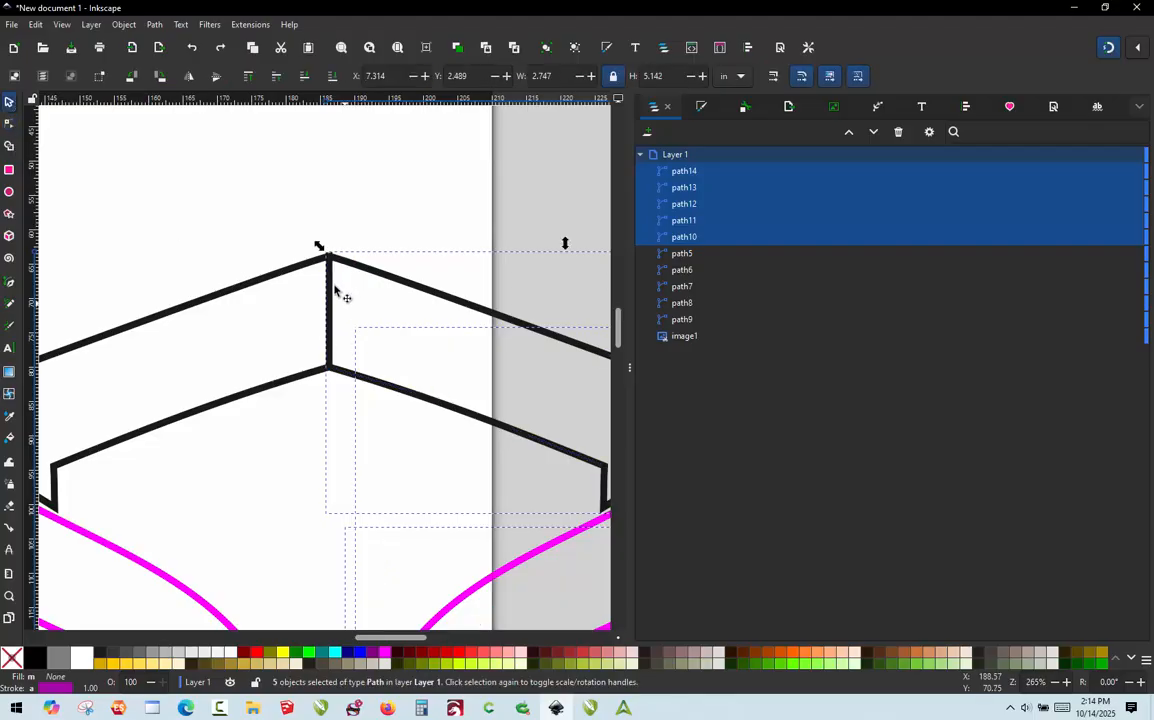
left_click_drag(335, 287, 407, 278)
scroll(330, 255, "up", 2, "ctrl")
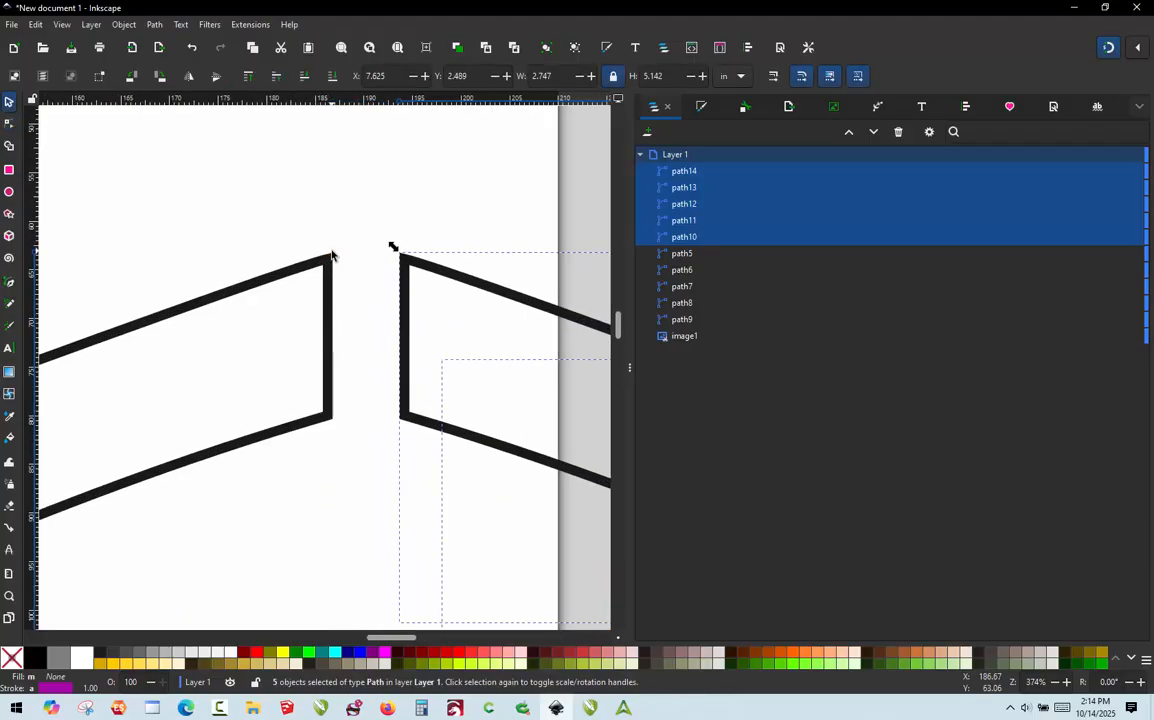
scroll(400, 260, "up", 2, "ctrl")
left_click_drag(482, 309, 257, 289)
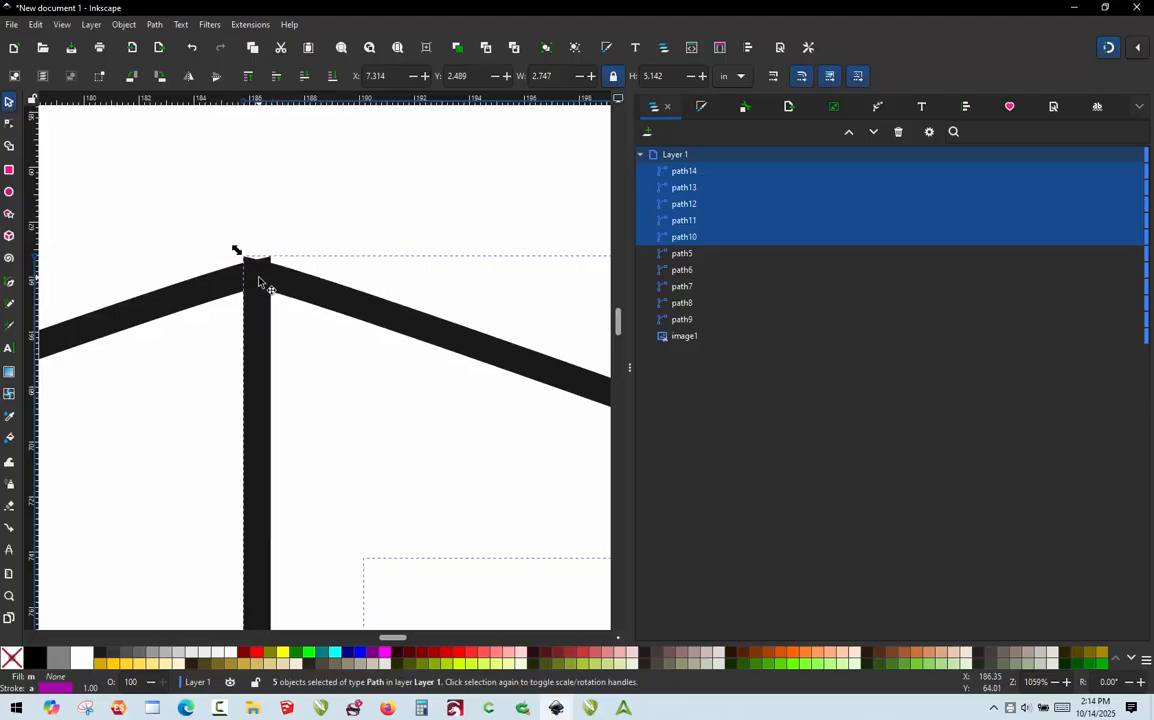
scroll(327, 242, "down", 7)
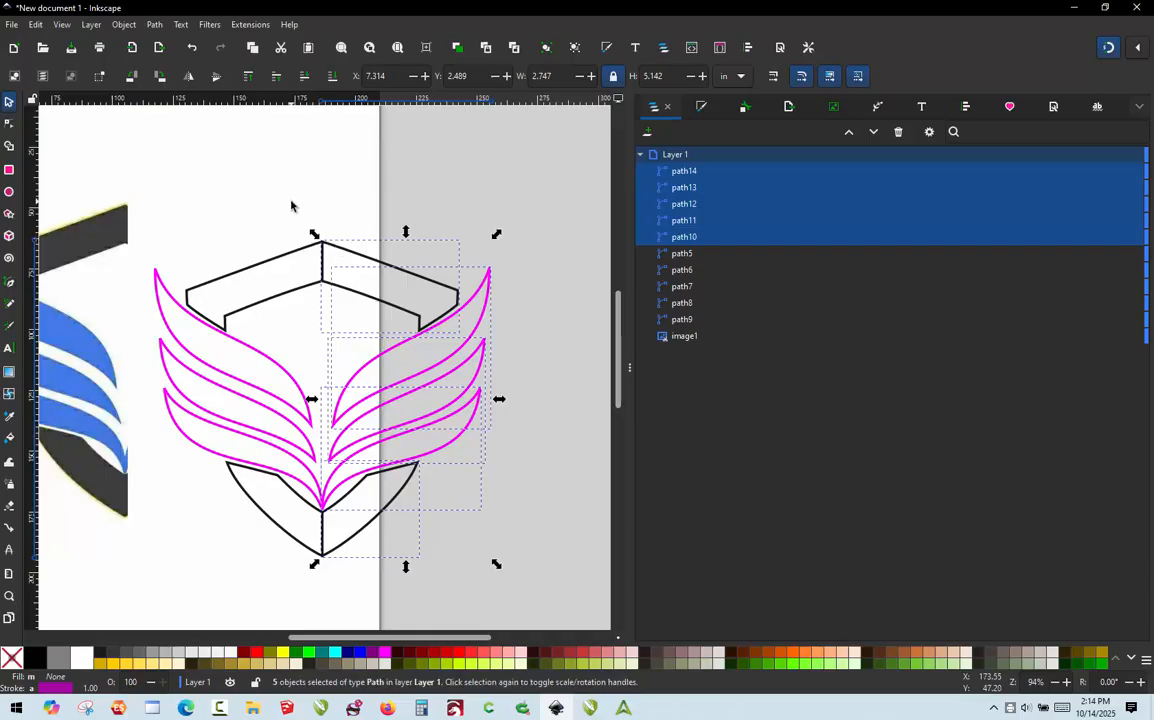
left_click(291, 206)
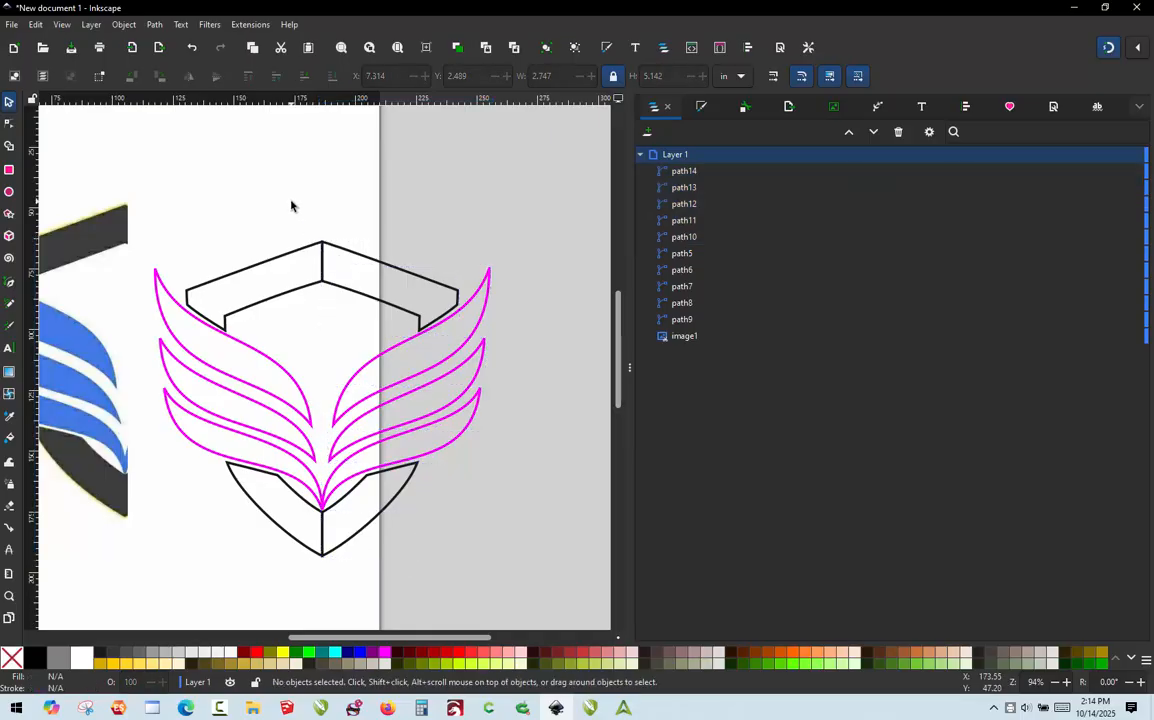
Merge the two halves of the upper shield outline into one path with Union
left_click(273, 265)
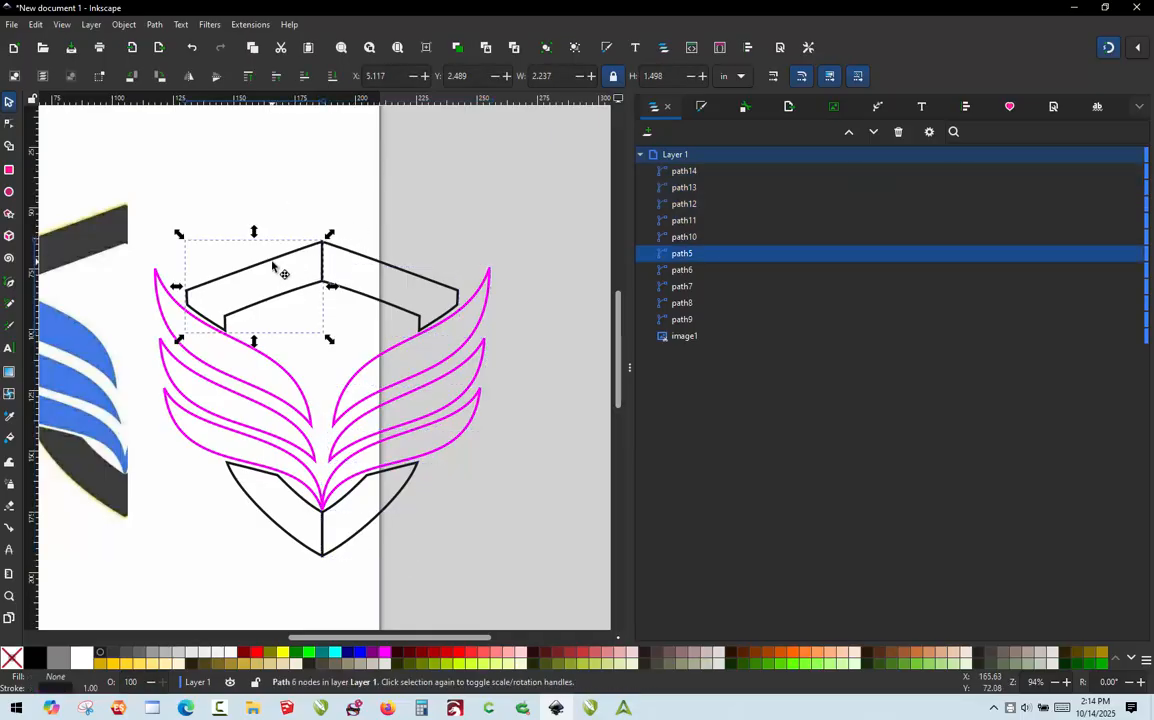
left_click(355, 254, "shift")
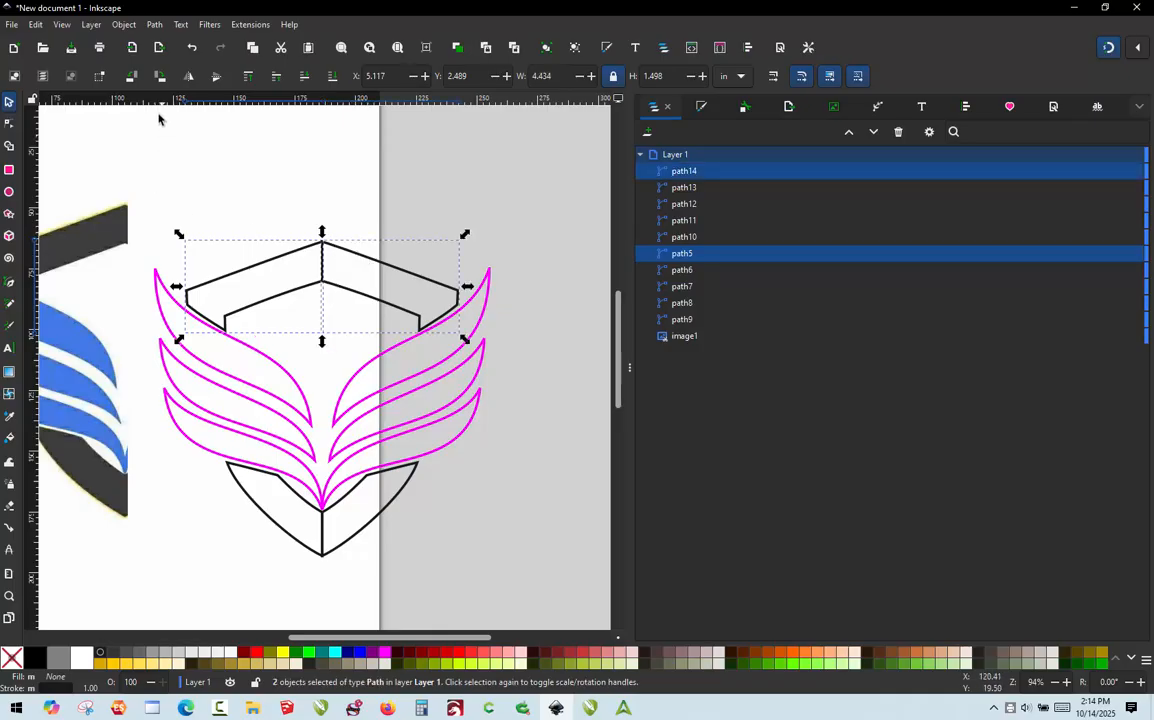
left_click(154, 24)
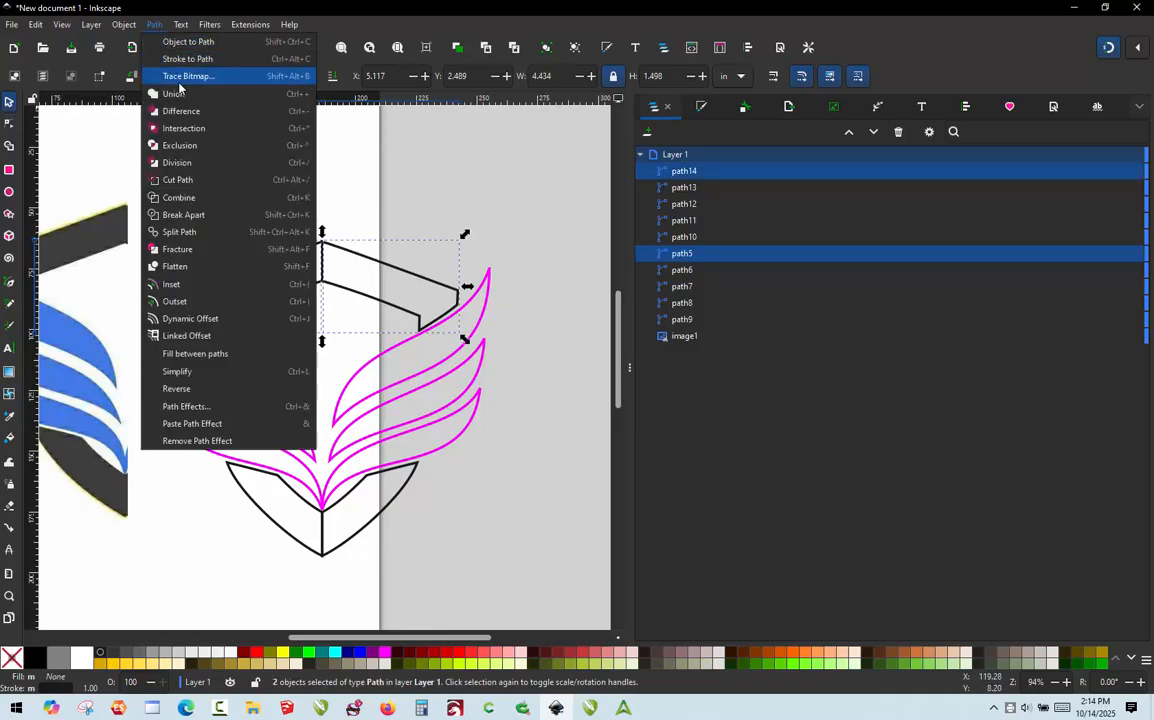
left_click(182, 95)
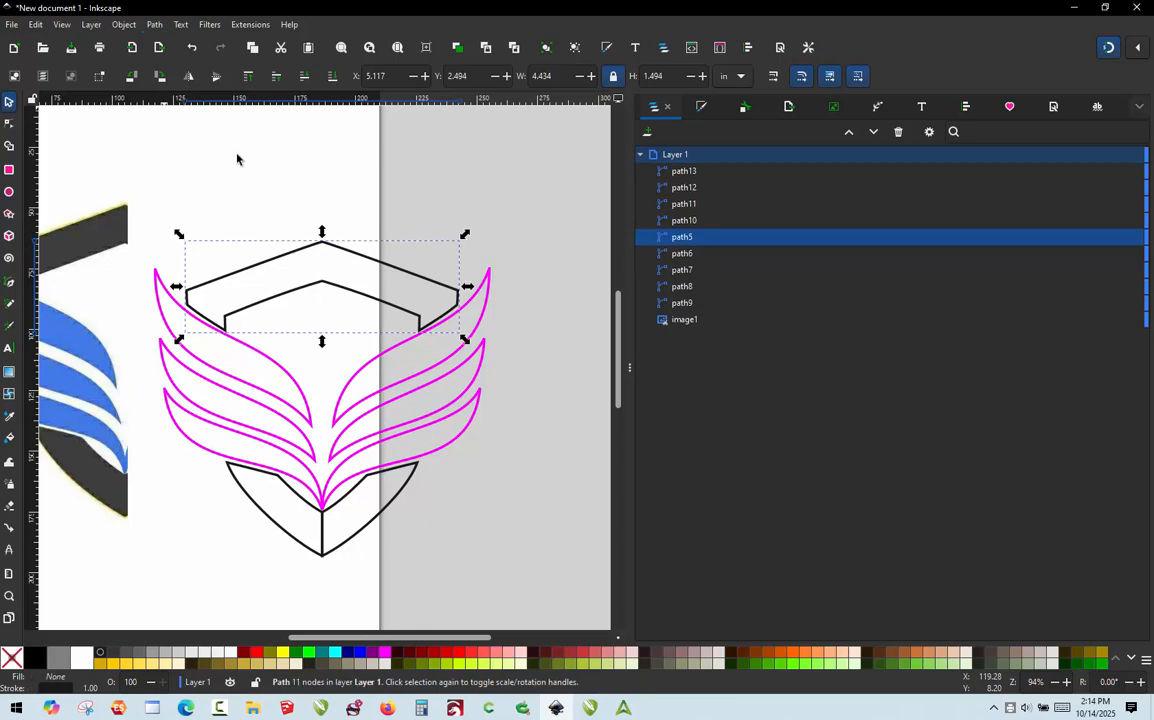
Merge the two halves of the lower shield outline into one path with Union
left_click(291, 527)
left_click(367, 530, "shift")
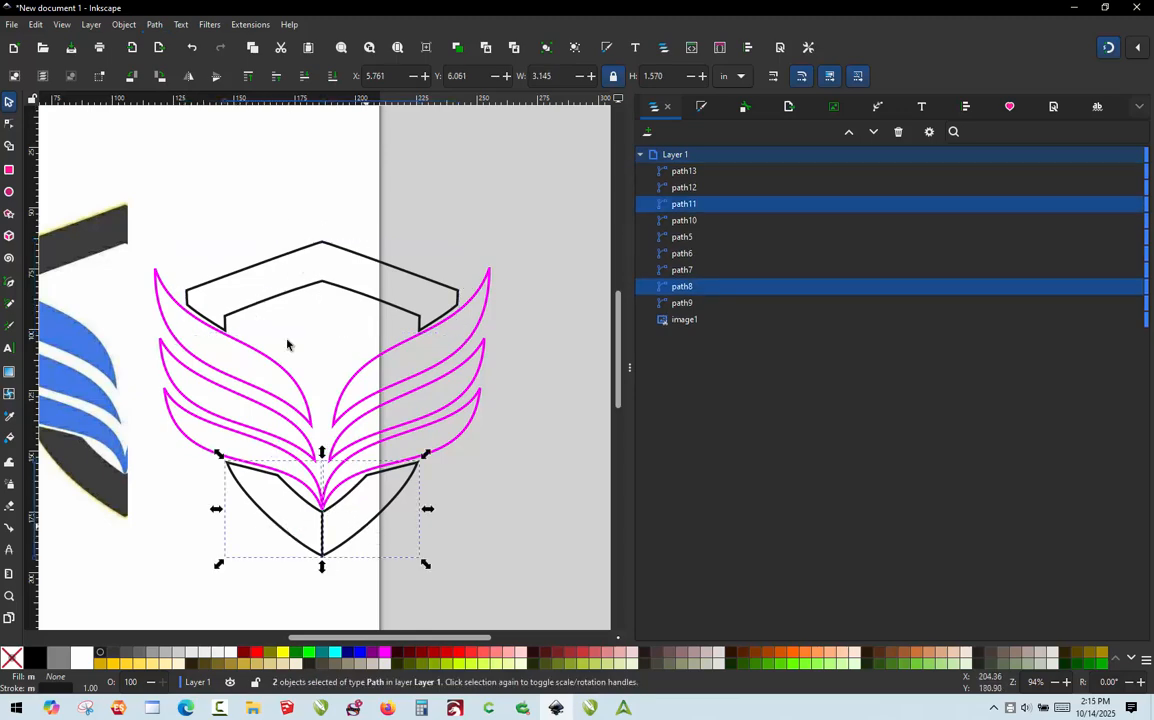
left_click(155, 25)
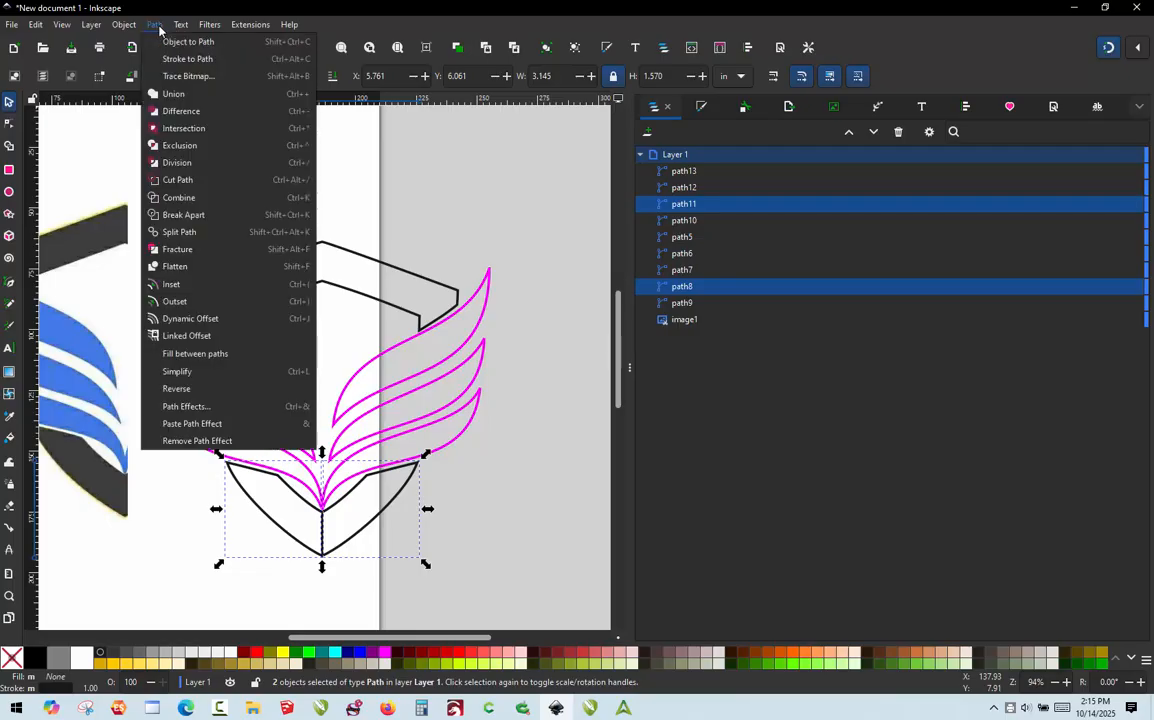
left_click(188, 95)
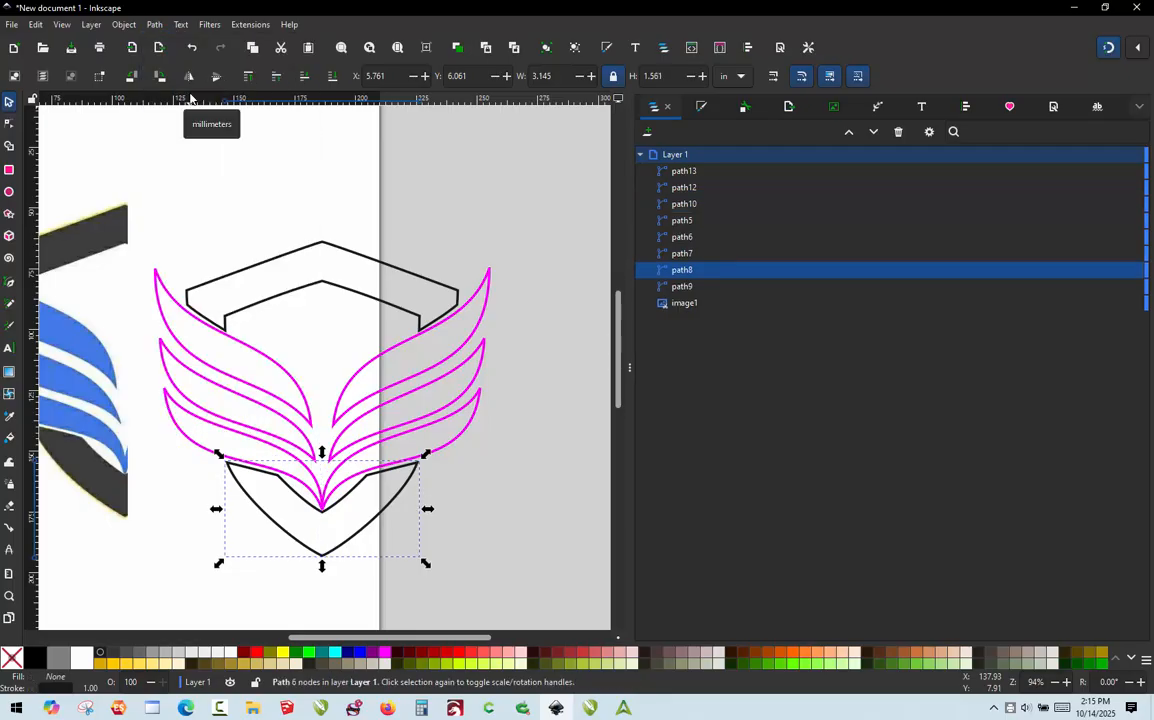
left_click(327, 178)
scroll(327, 178, "down", 2)
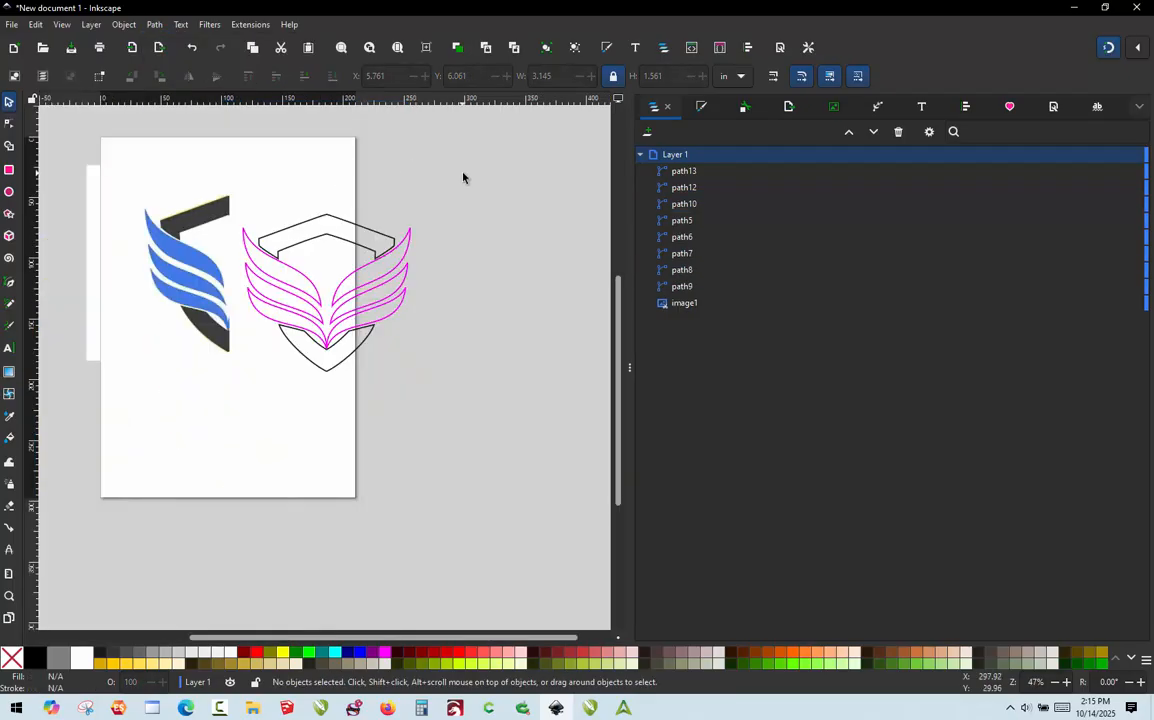
left_click(161, 237)
key("Delete")
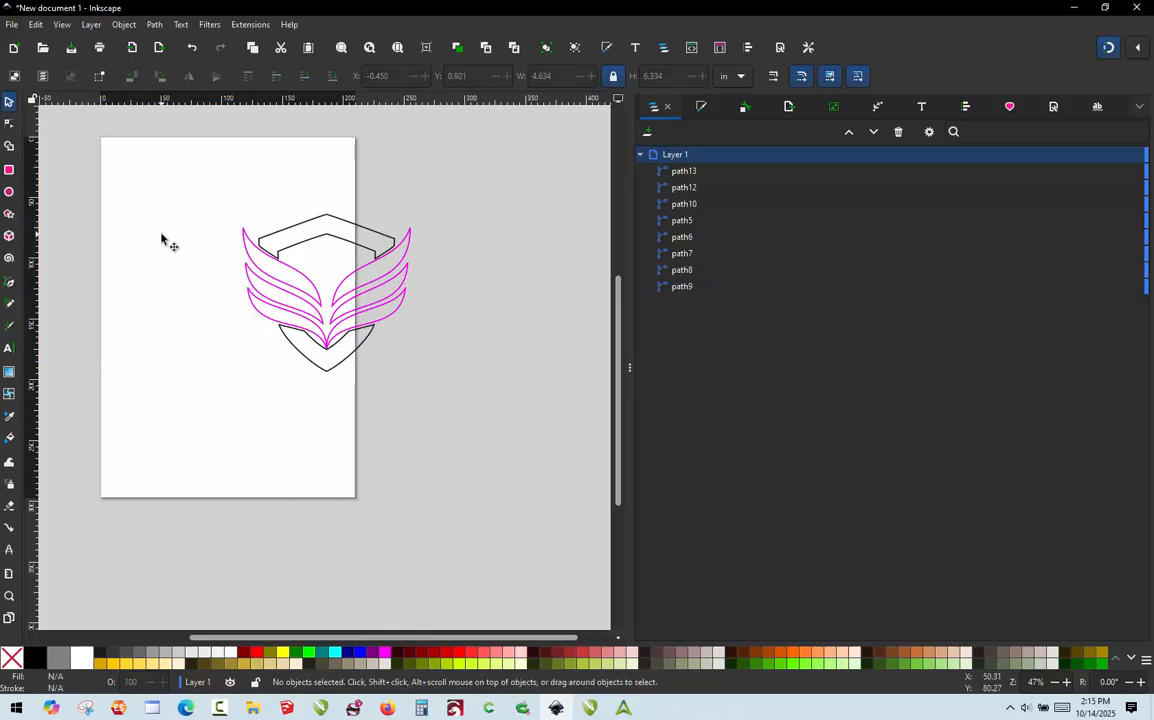
left_click_drag(199, 194, 438, 417)
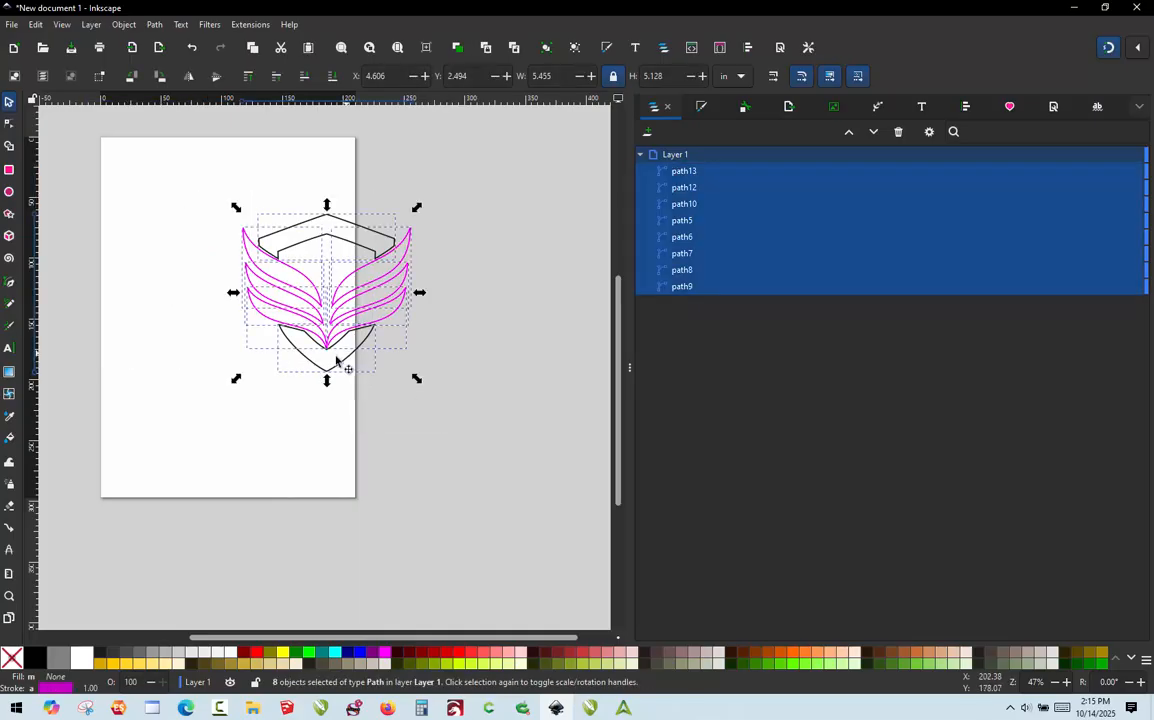
left_click(255, 376)
key("ctrl+z")
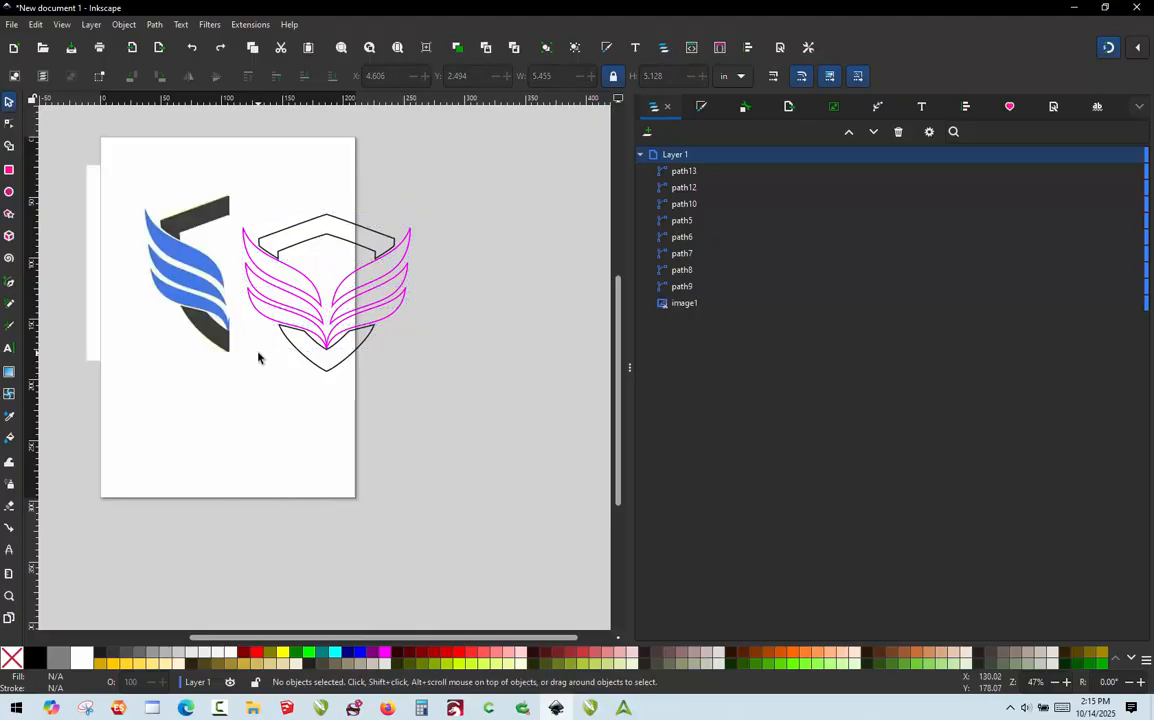
Give all six magenta feather outlines the blue stroke colour 467ae7 by sampling it from a feather in the reference image
left_click(262, 278)
left_click(250, 284, "shift")
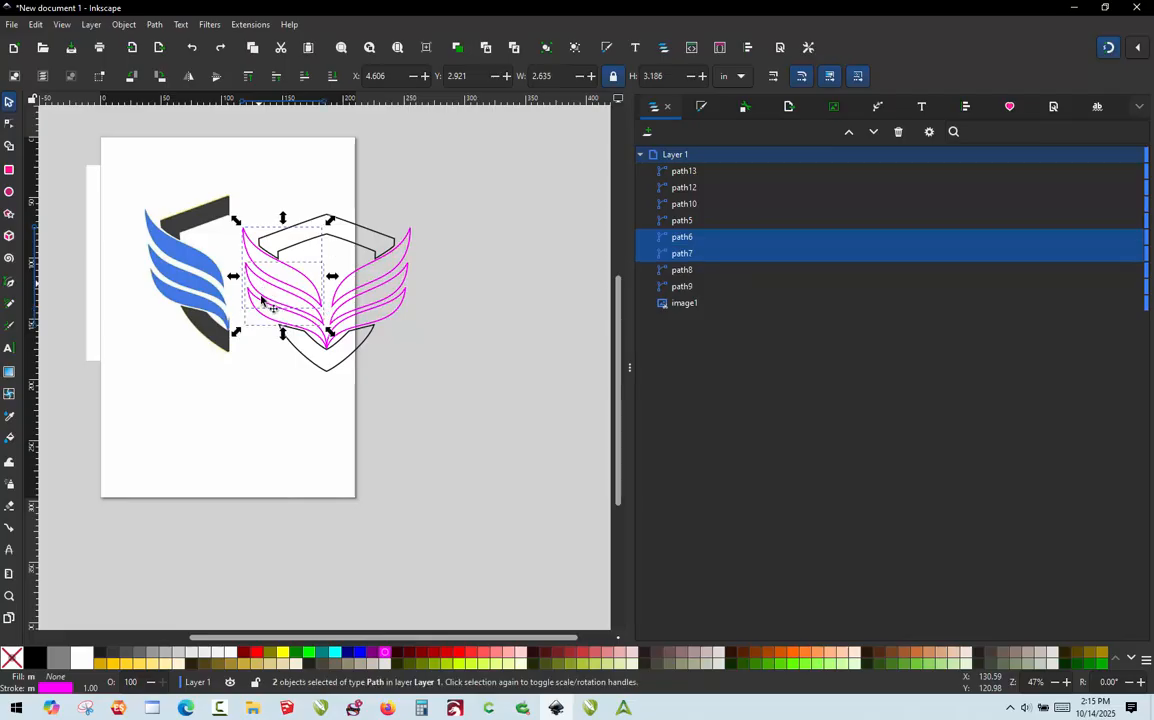
left_click(246, 282, "shift")
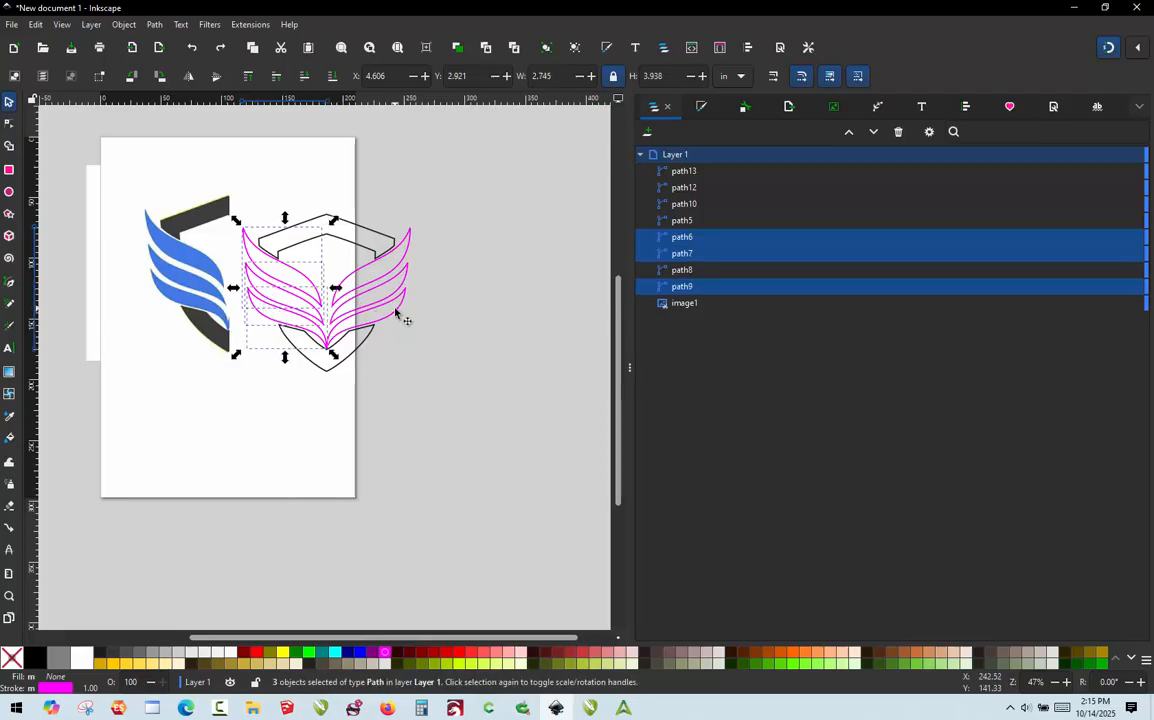
left_click(358, 268, "shift")
left_click(395, 257, "shift")
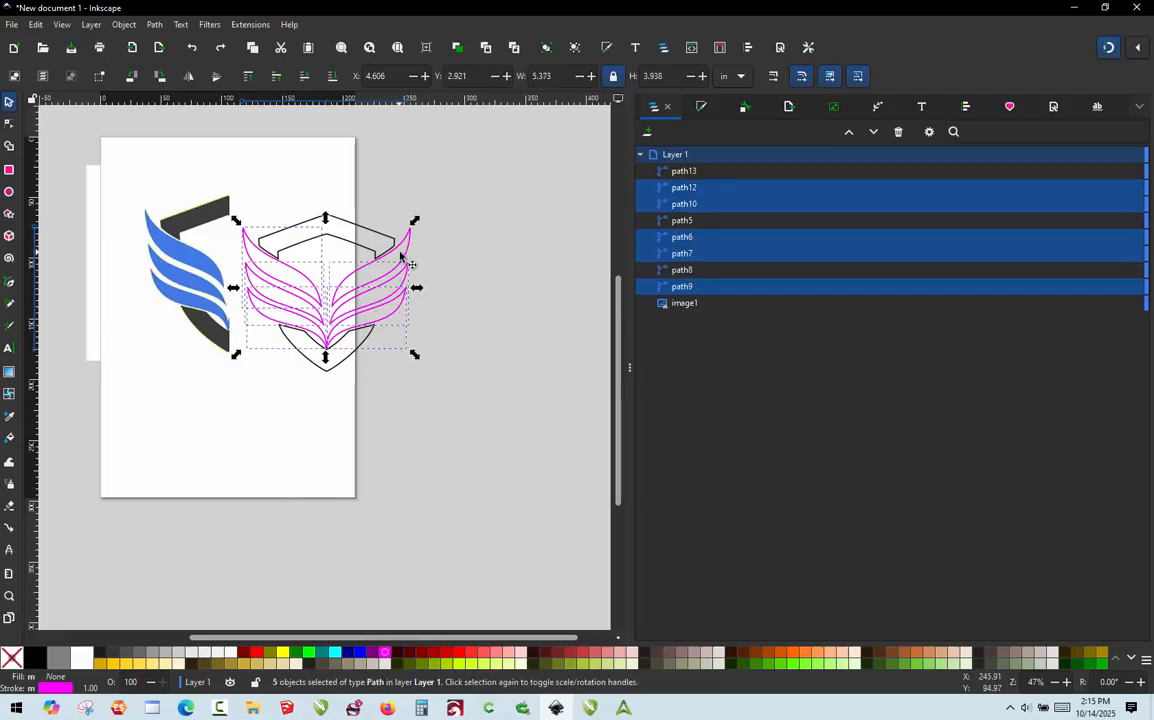
left_click(407, 263, "shift")
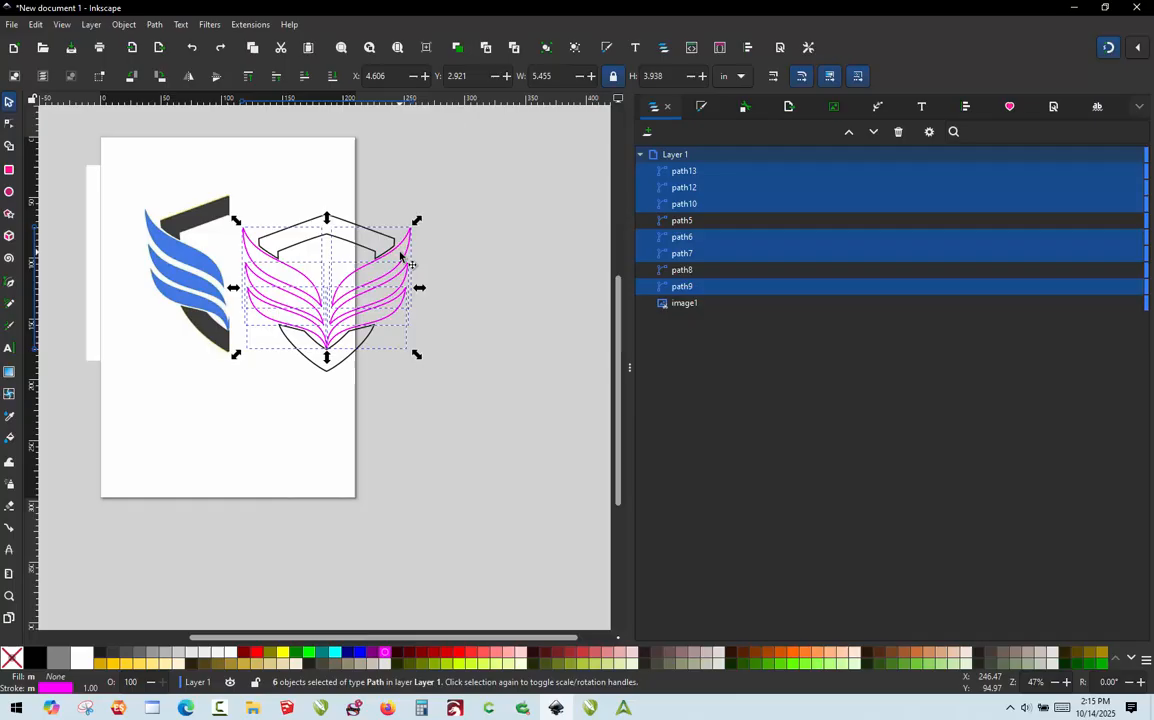
left_click(701, 106)
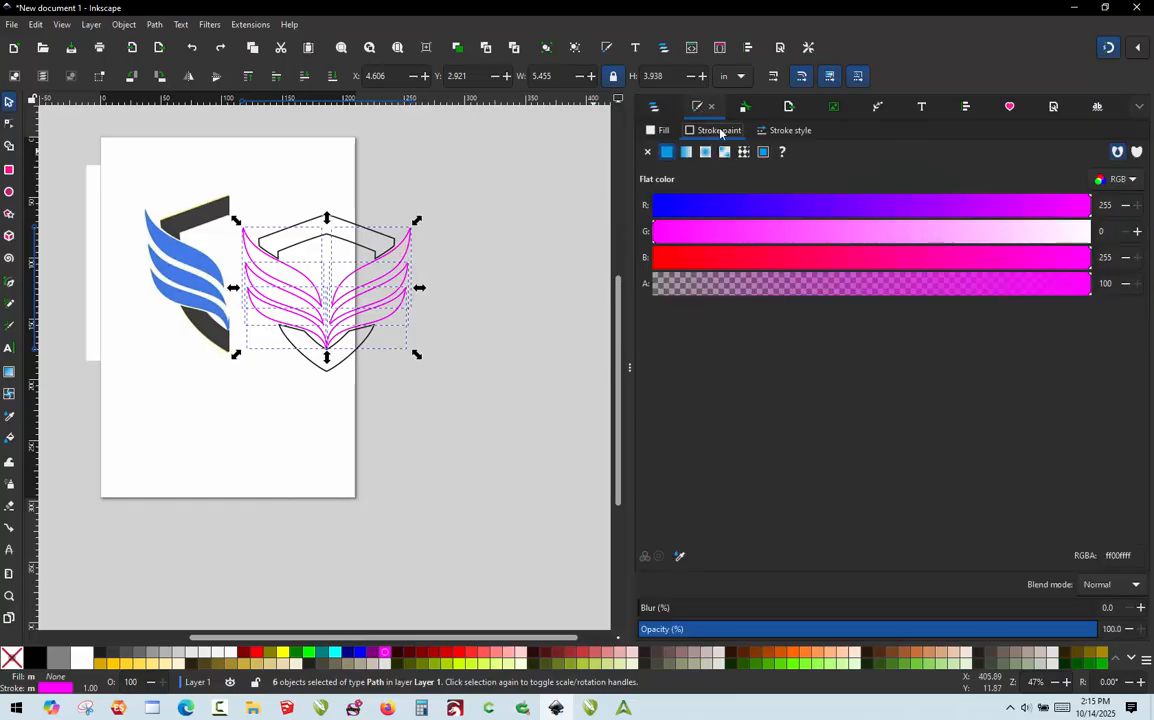
left_click(676, 561)
left_click(679, 556)
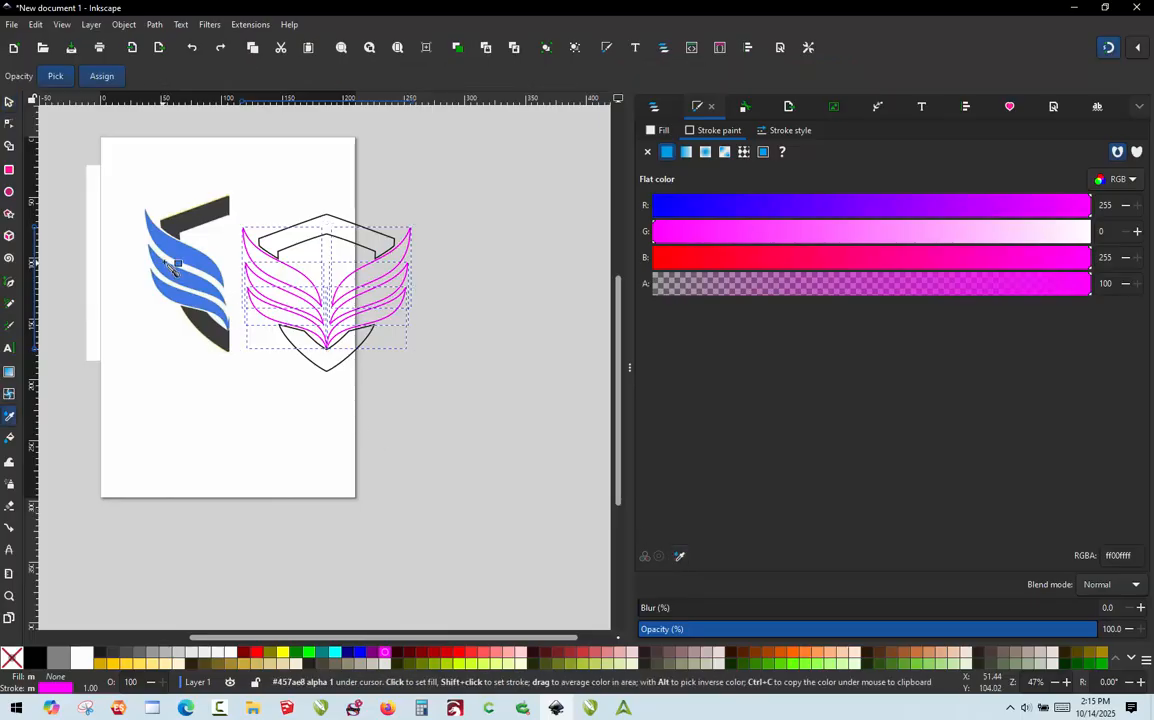
left_click(158, 225)
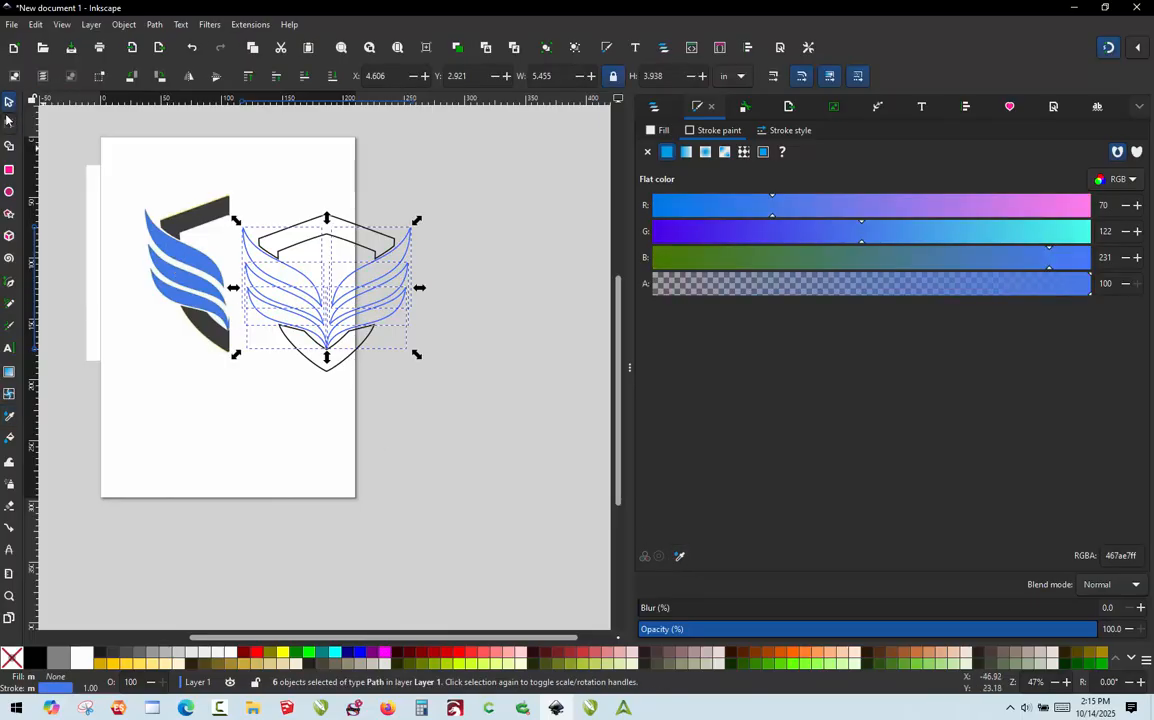
left_click(120, 150)
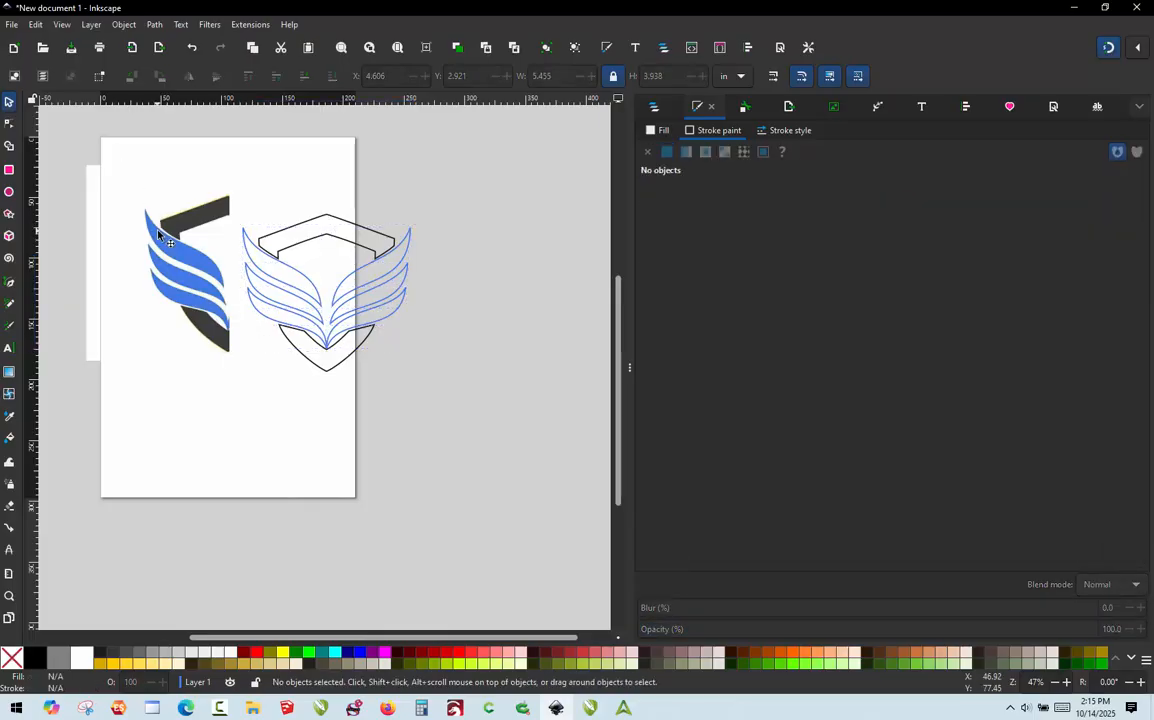
Delete the reference image and move all eight logo outlines onto the page at about X 1.389 in, Y 3.468 in
left_click(160, 232)
key("Delete")
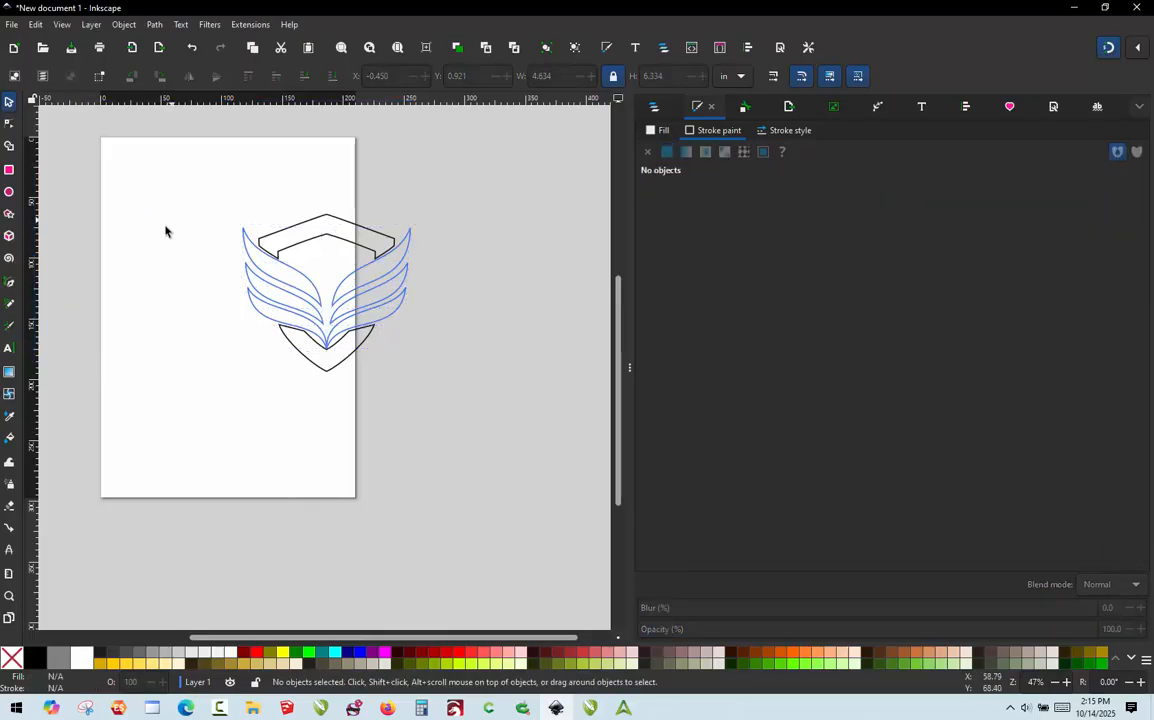
left_click_drag(191, 183, 451, 419)
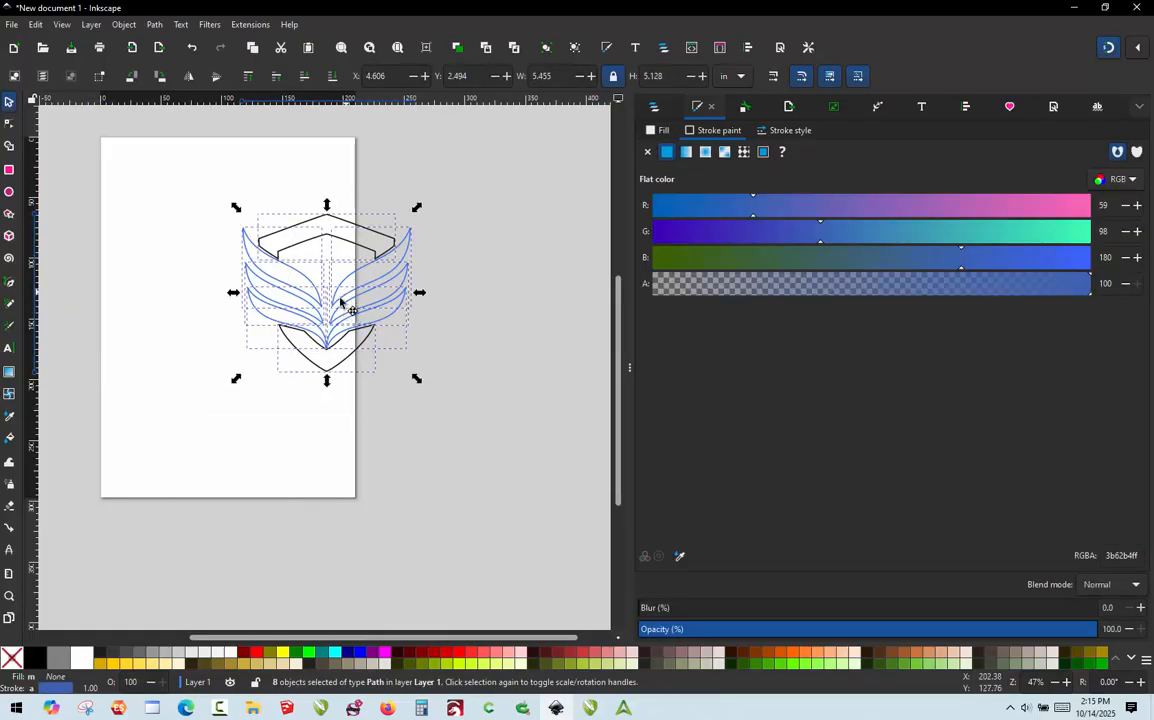
left_click_drag(344, 313, 233, 333)
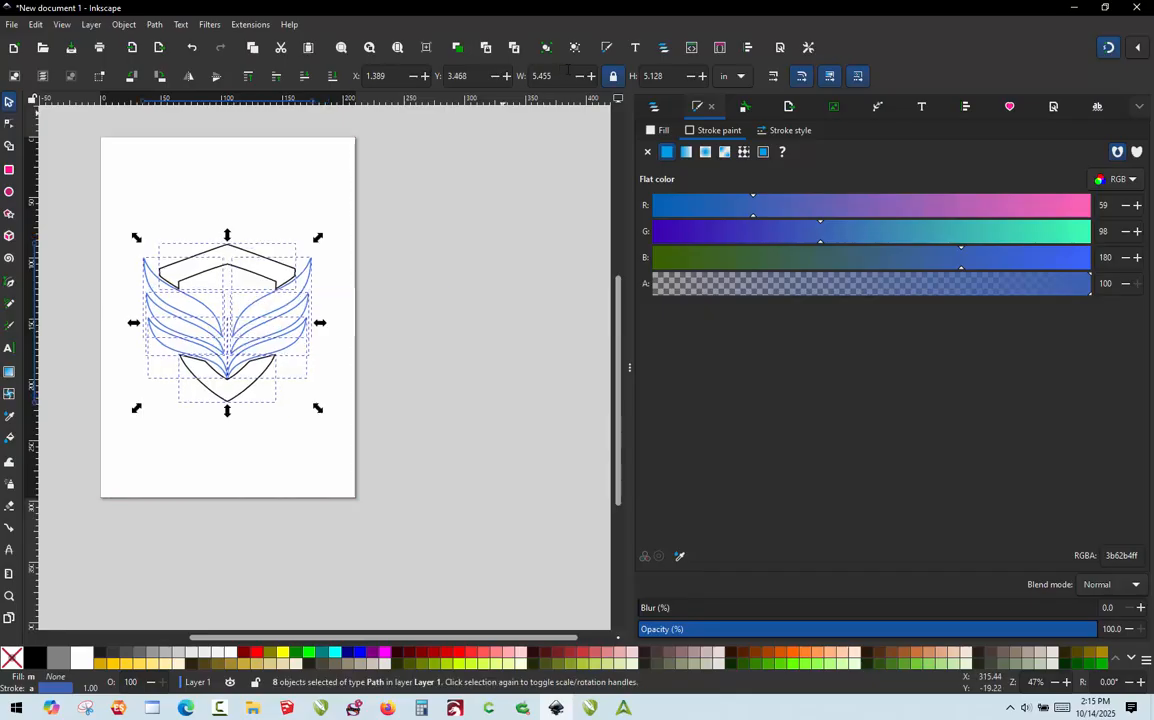
Scale the whole logo proportionally to a width of 3.5 in and move it to about X 2.402 in, Y 3.356 in
left_click_drag(553, 77, 525, 83)
type("3.5")
key("Return")
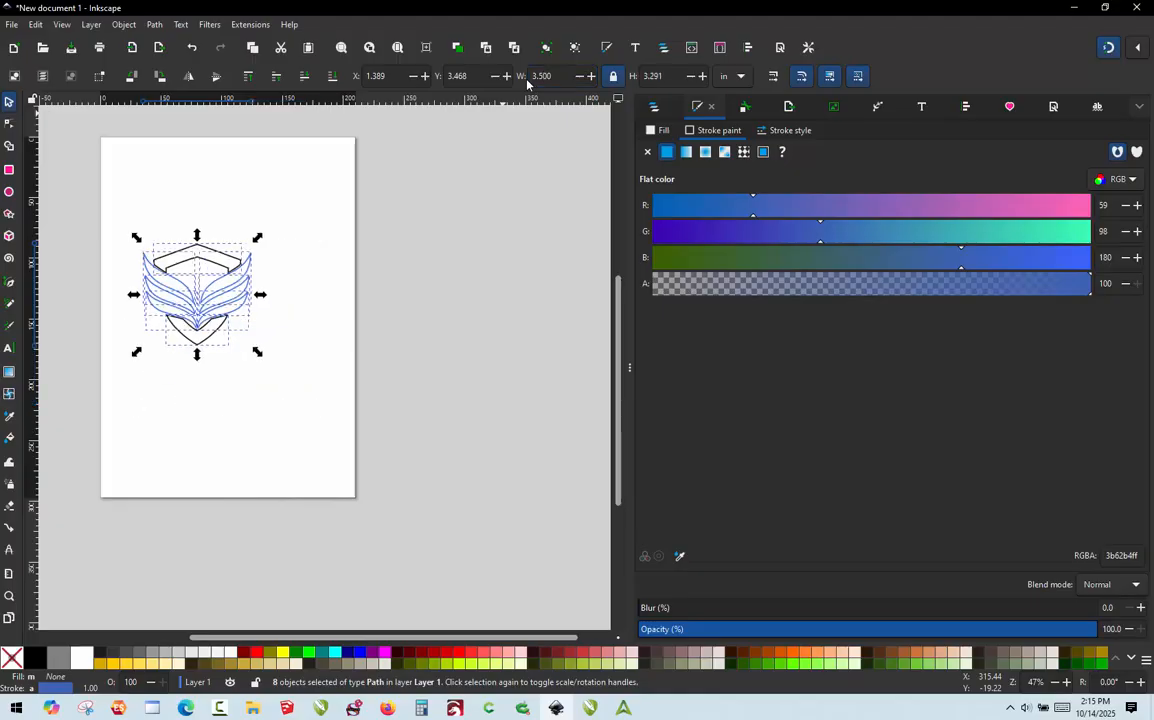
mouse_move(210, 299)
left_mouse_down()
mouse_move(257, 291)
mouse_move(240, 298)
left_mouse_up()
scroll(165, 262, "up", 3, "ctrl")
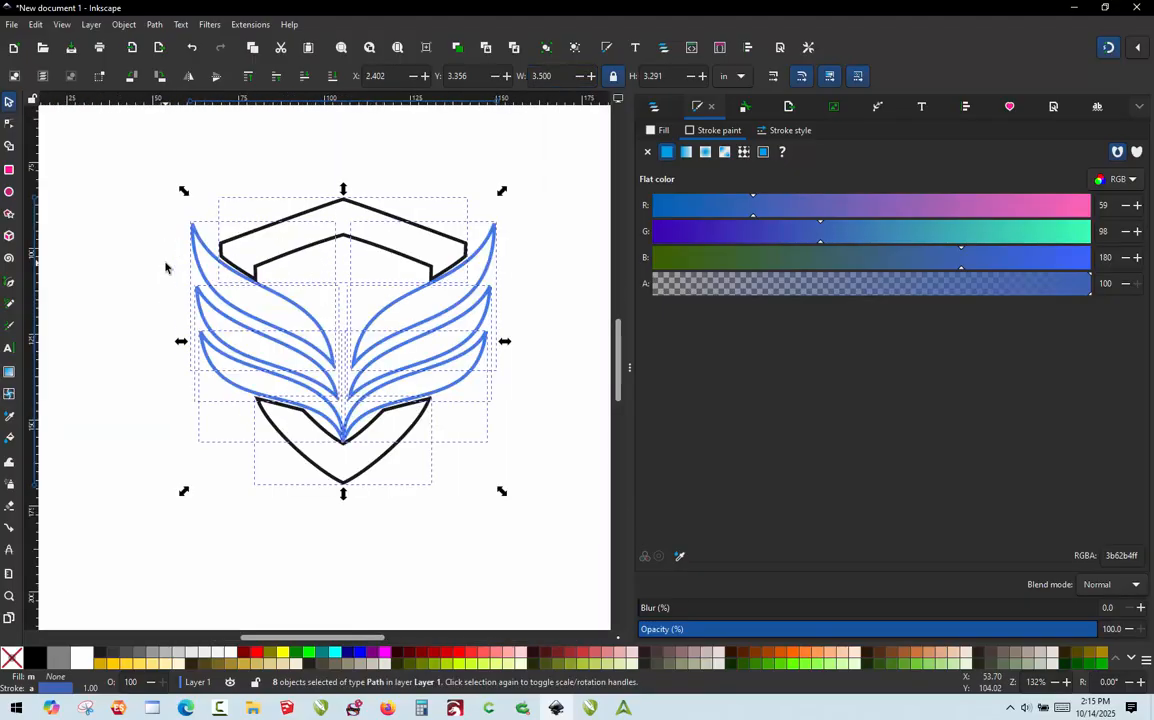
left_click(92, 162)
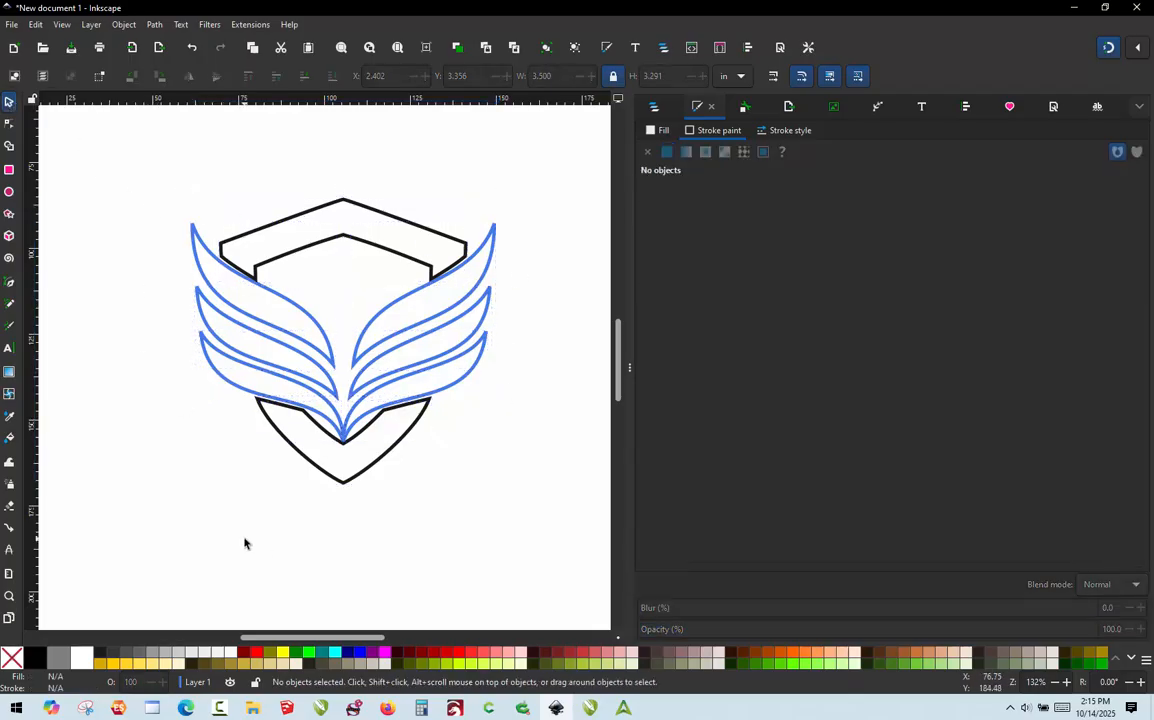